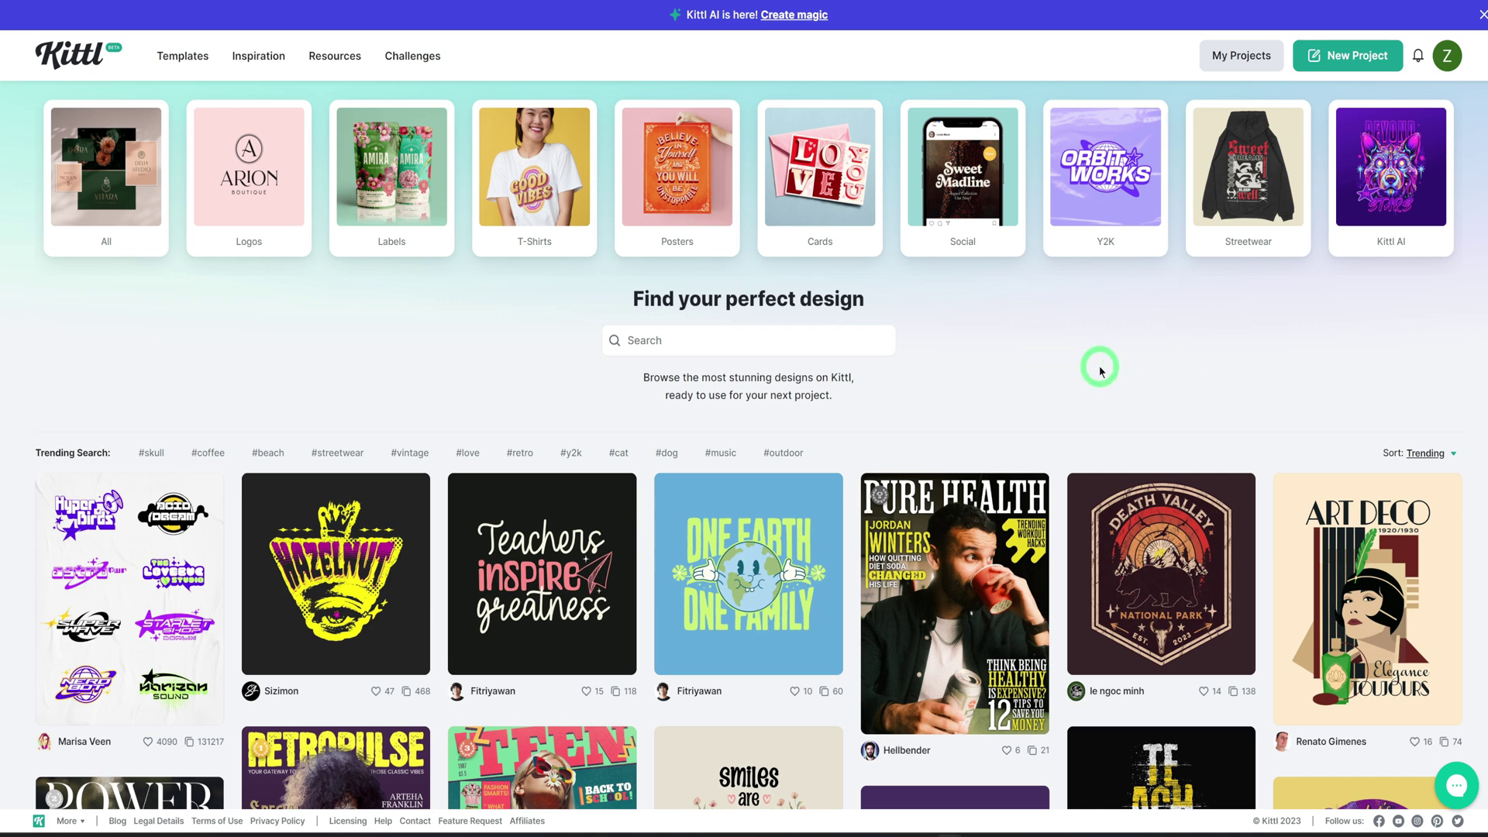
Step: Browse the trending design templates on the Kittl home page
{"action": "scroll", "coordinate": [1100, 371], "scroll_direction": "down", "scroll_amount": 5}
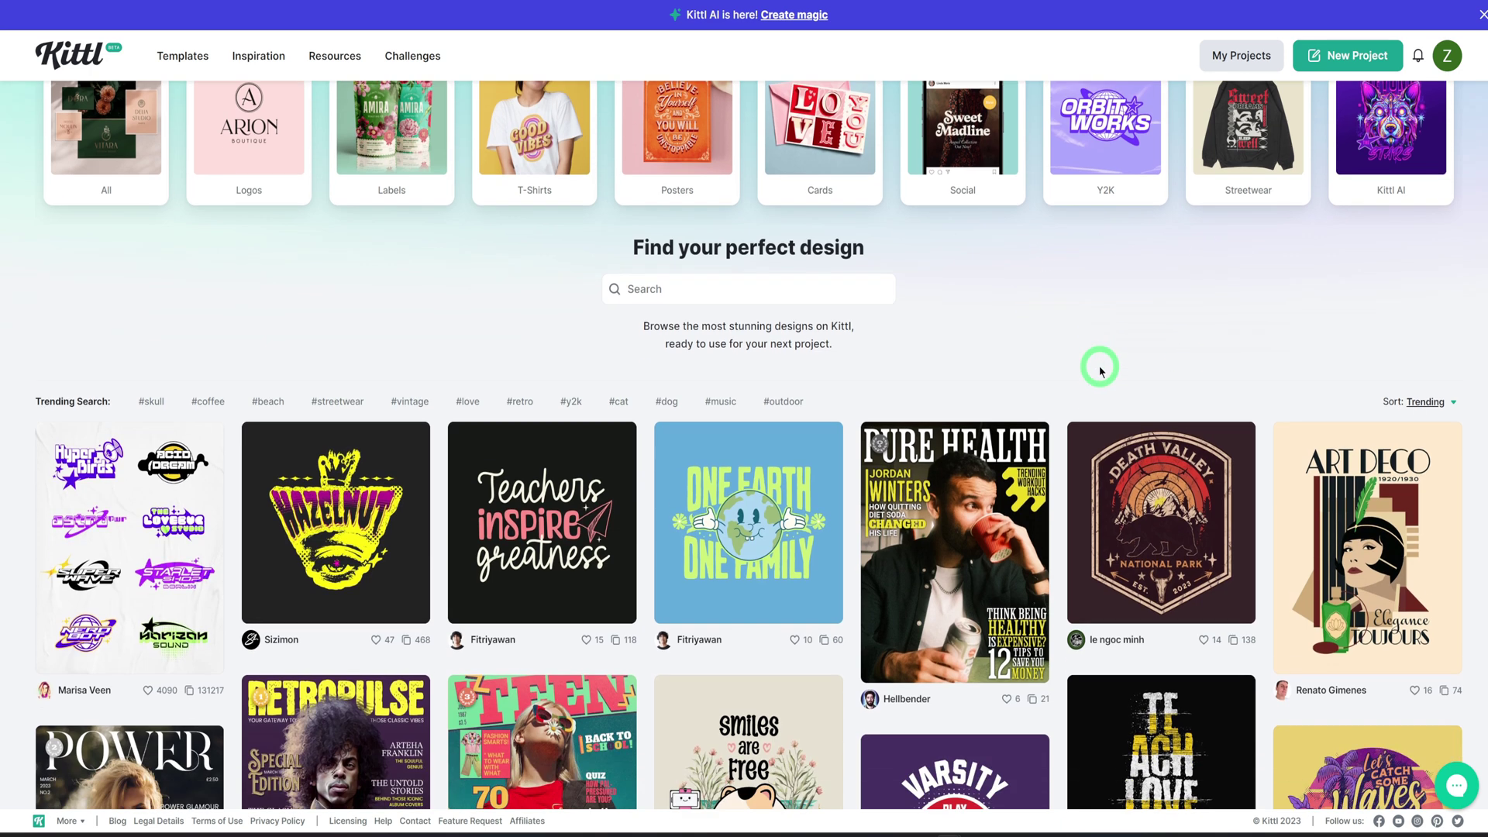
{"action": "scroll", "coordinate": [1100, 370], "scroll_direction": "up", "scroll_amount": 5}
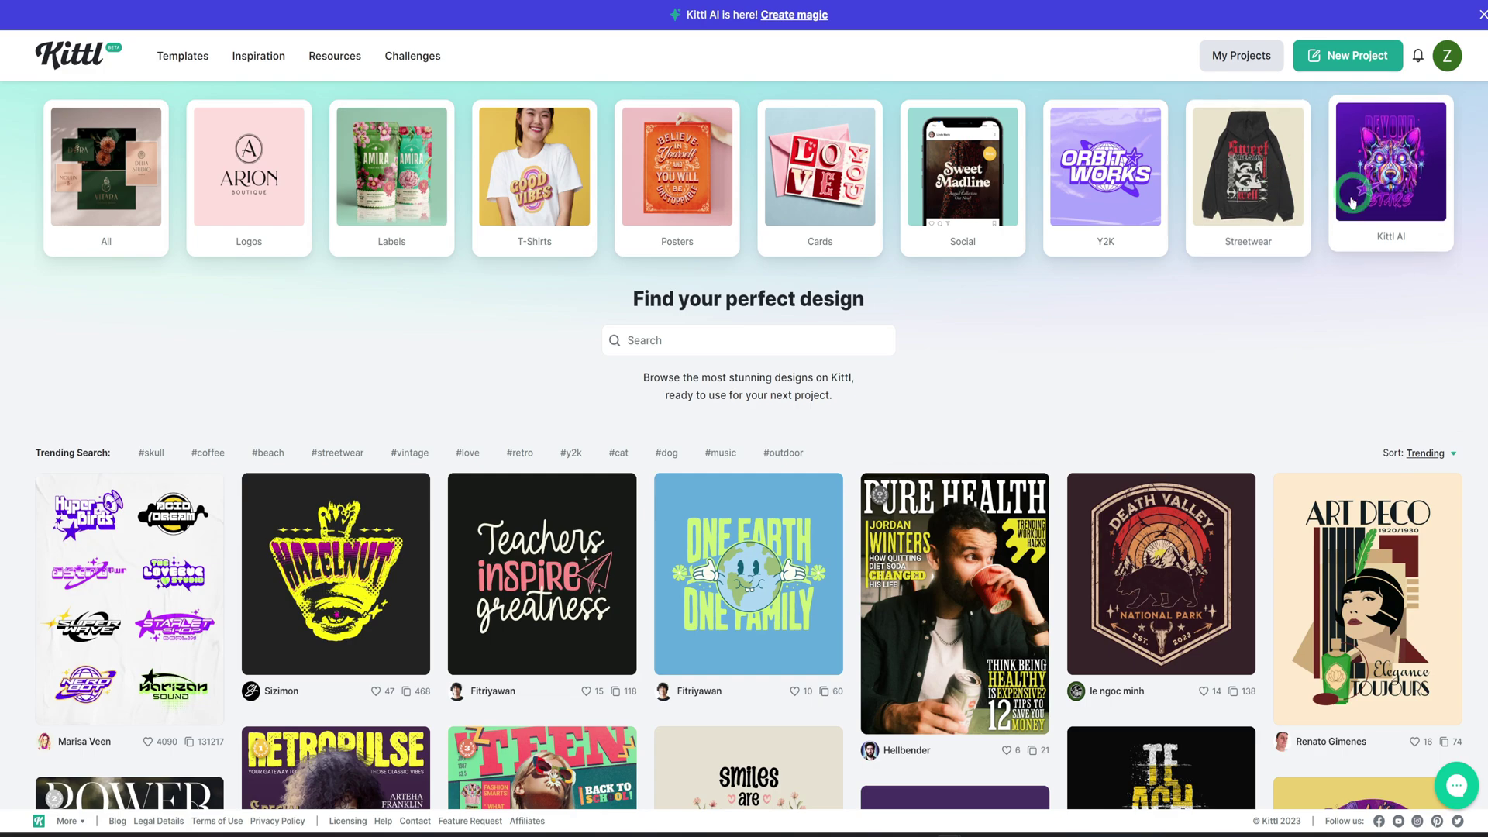
{"action": "scroll", "coordinate": [1274, 363], "scroll_direction": "down", "scroll_amount": 8}
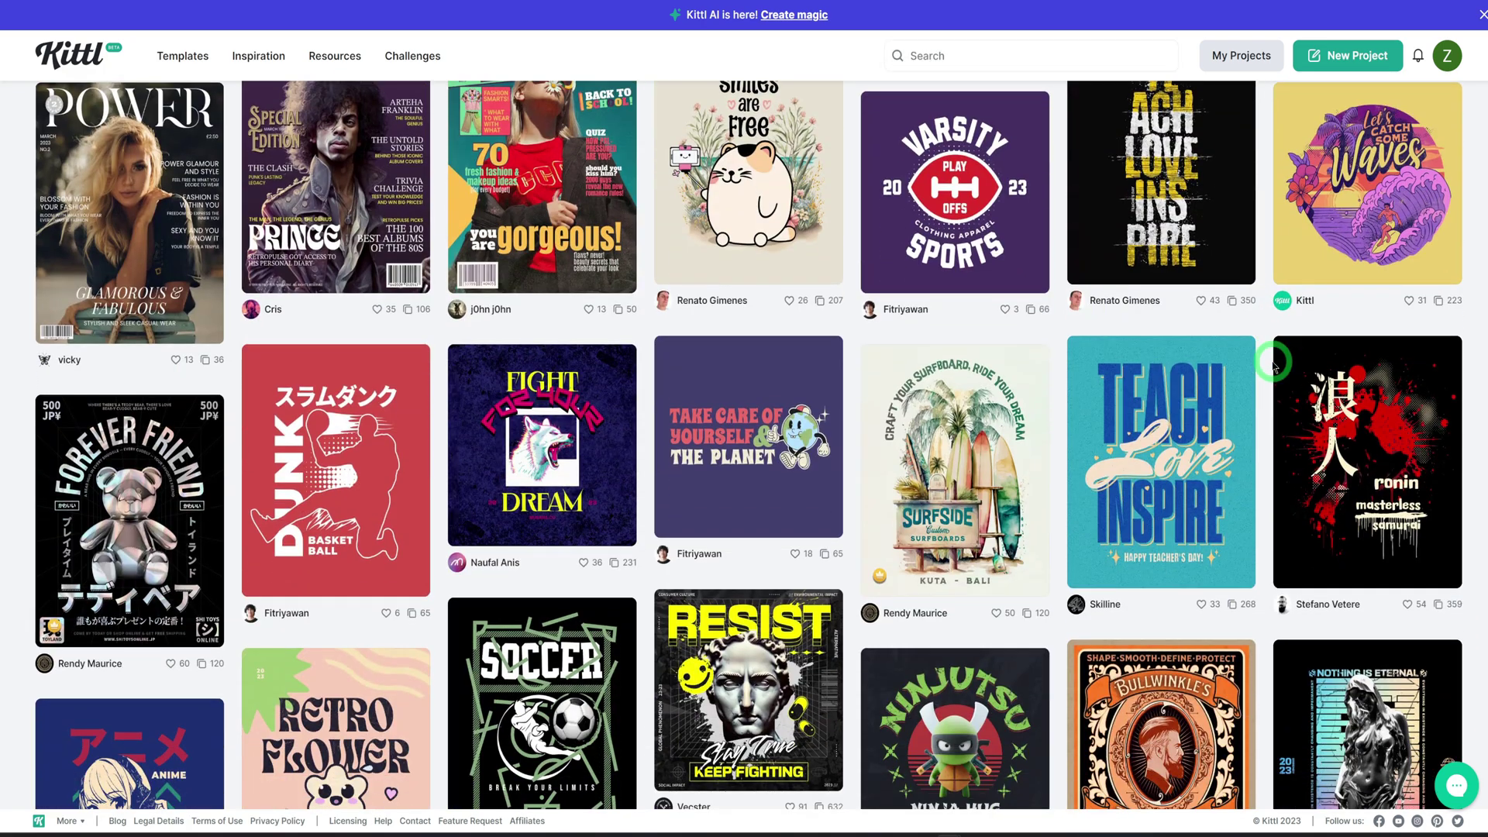
{"action": "scroll", "coordinate": [1274, 363], "scroll_direction": "down", "scroll_amount": 2}
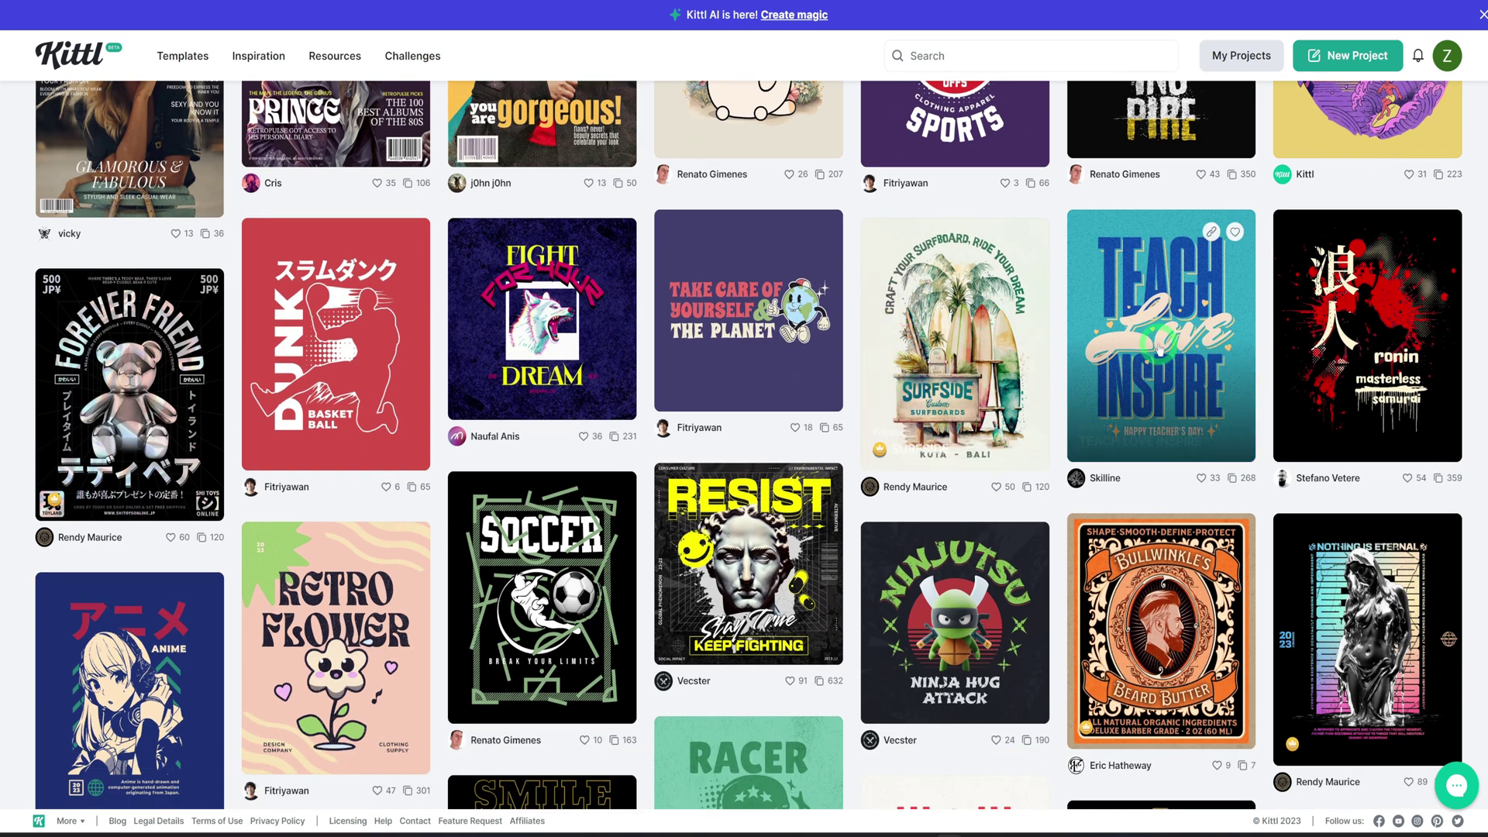
{"action": "scroll", "coordinate": [983, 358], "scroll_direction": "down", "scroll_amount": 4}
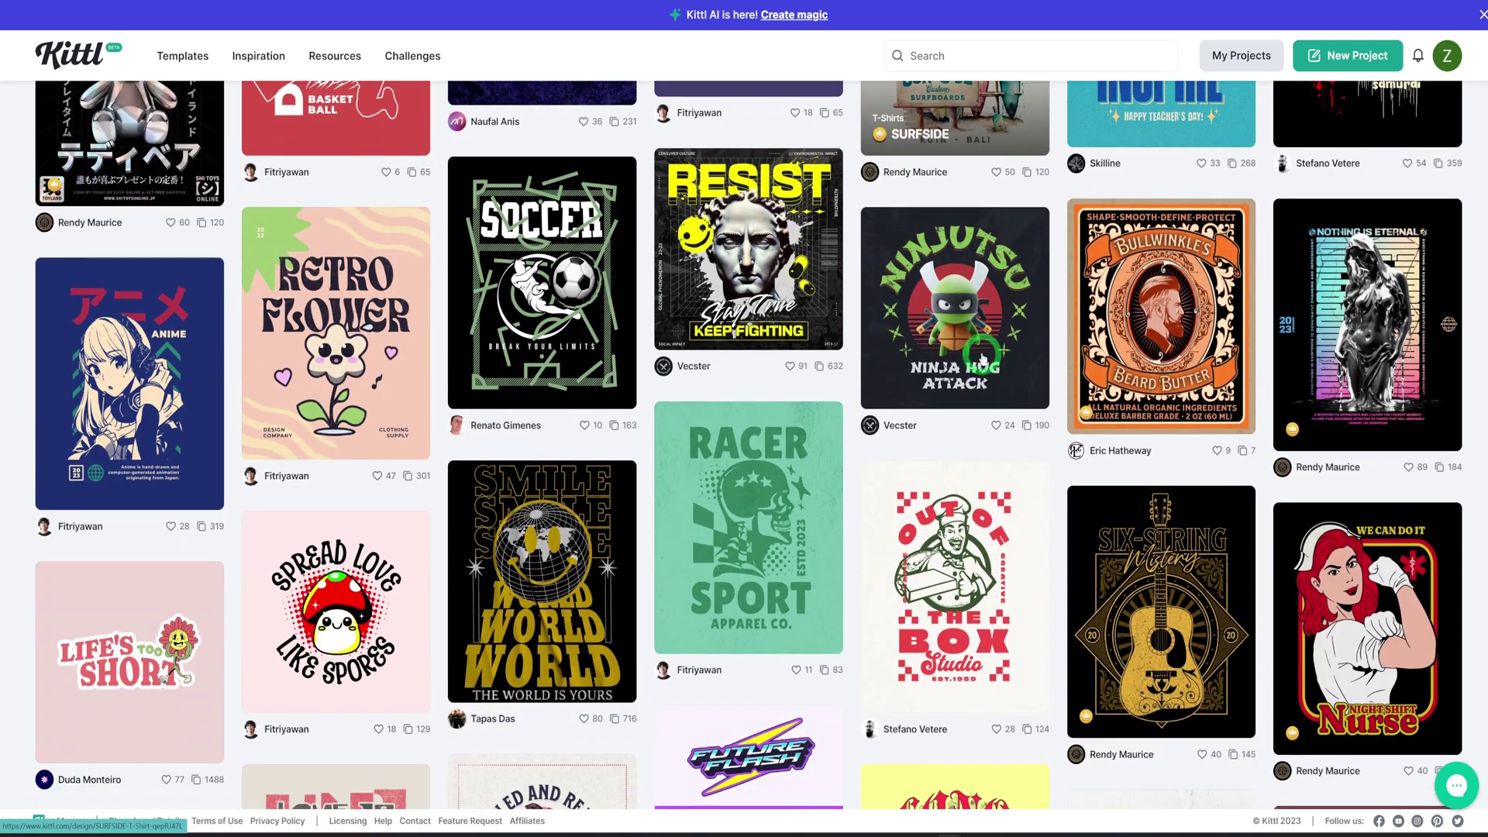
{"action": "scroll", "coordinate": [985, 365], "scroll_direction": "down", "scroll_amount": 3}
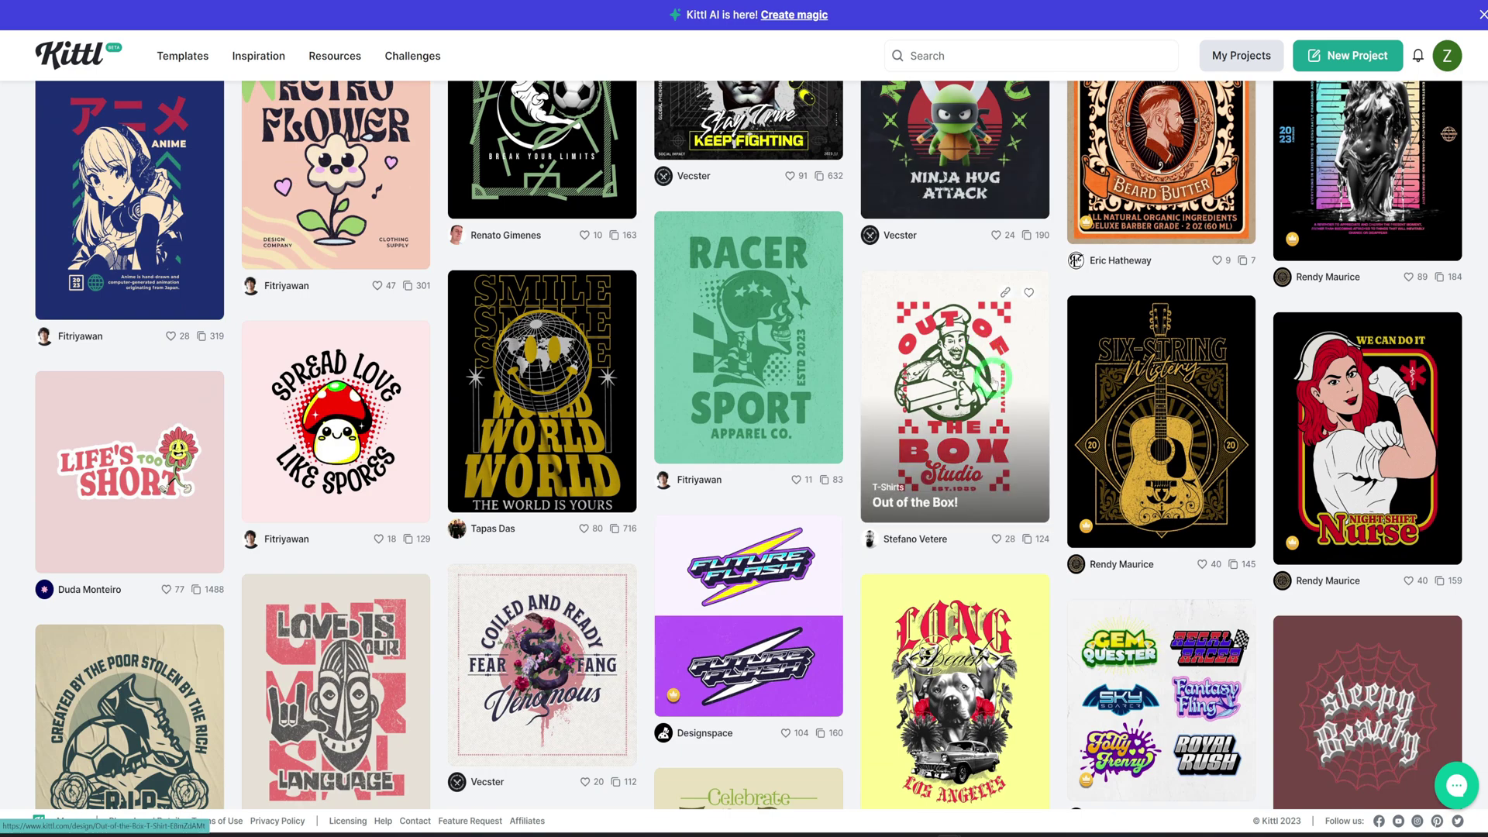
{"action": "scroll", "coordinate": [993, 378], "scroll_direction": "up", "scroll_amount": 15}
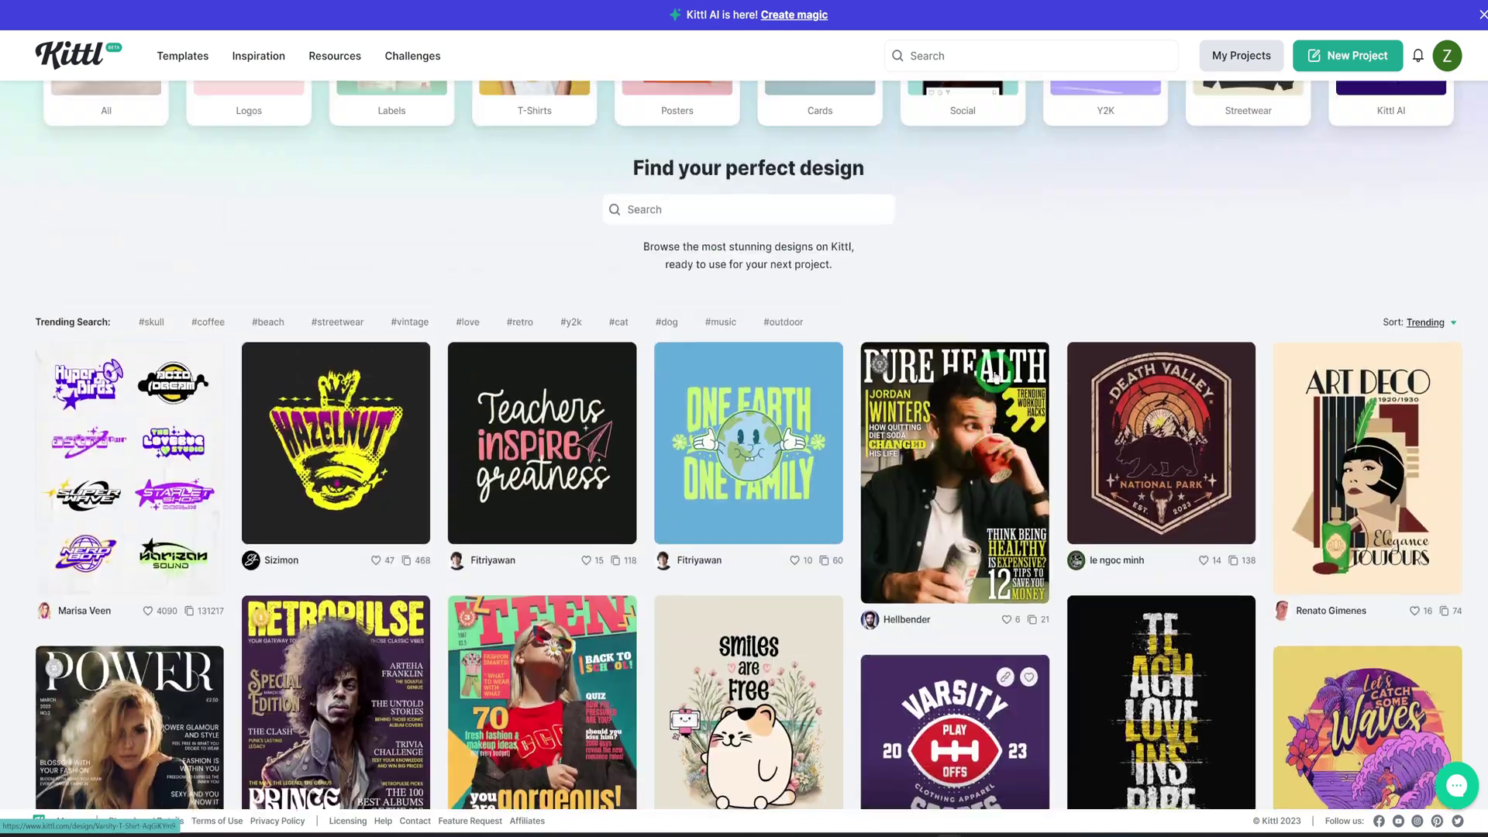
{"action": "scroll", "coordinate": [996, 376], "scroll_direction": "up", "scroll_amount": 2}
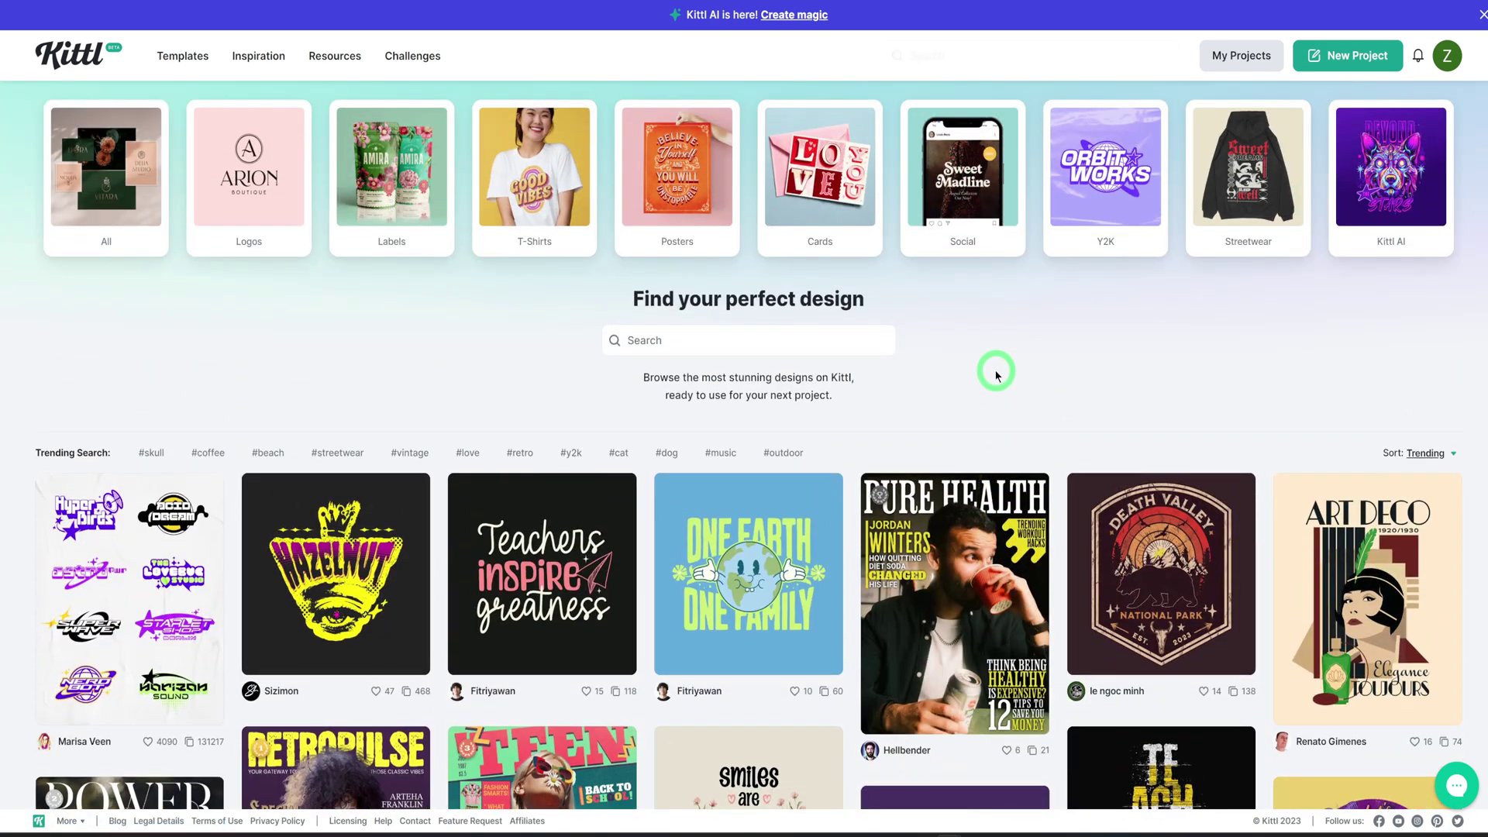
Step: Open the Kittl AI template category and browse its T-shirt designs
{"action": "left_click", "coordinate": [1401, 172]}
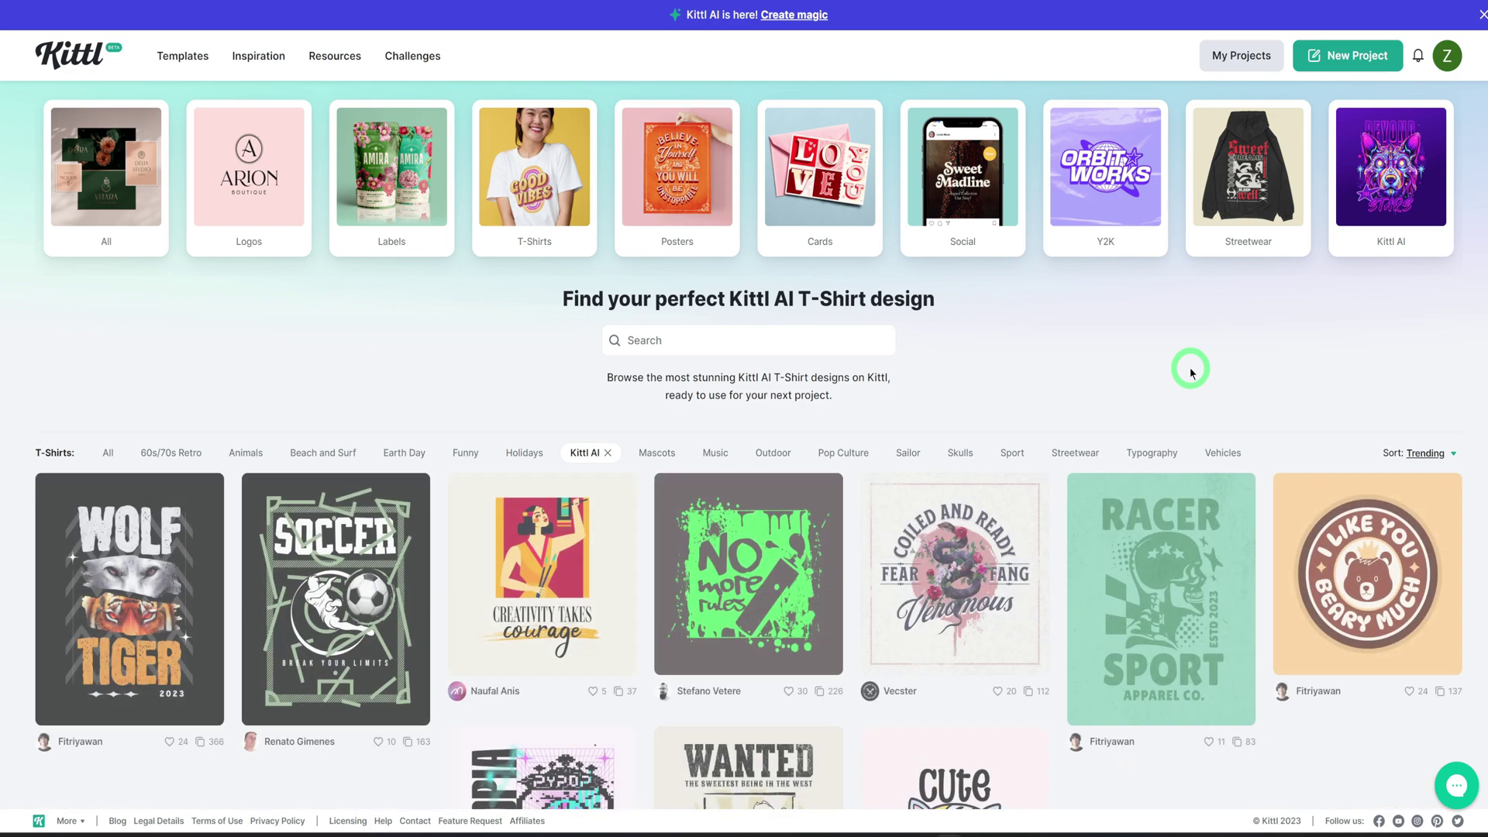
{"action": "scroll", "coordinate": [1192, 373], "scroll_direction": "down", "scroll_amount": 3}
{"action": "scroll", "coordinate": [1191, 373], "scroll_direction": "down", "scroll_amount": 5}
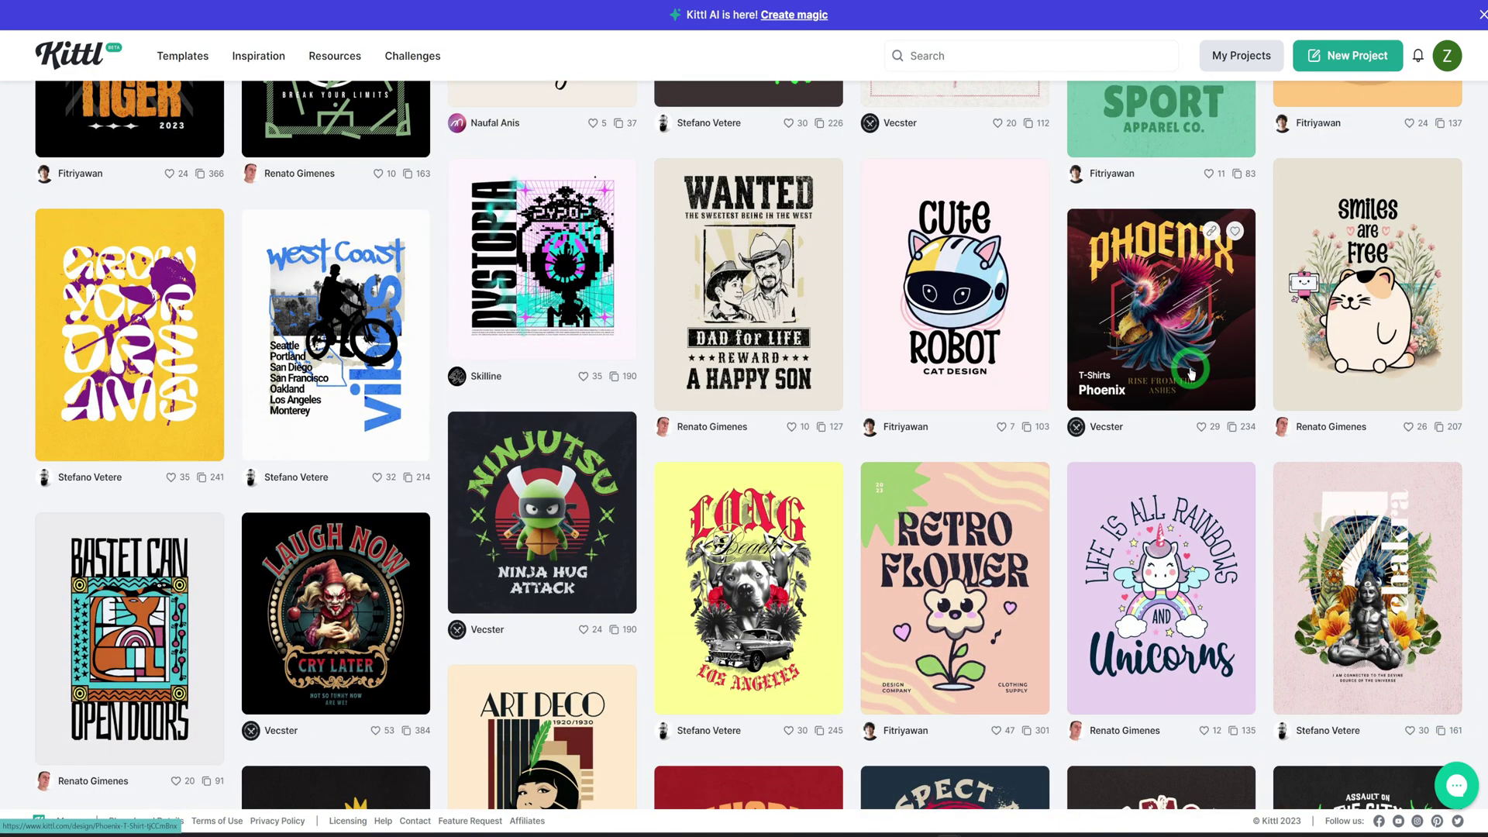
{"action": "scroll", "coordinate": [1192, 372], "scroll_direction": "up", "scroll_amount": 8}
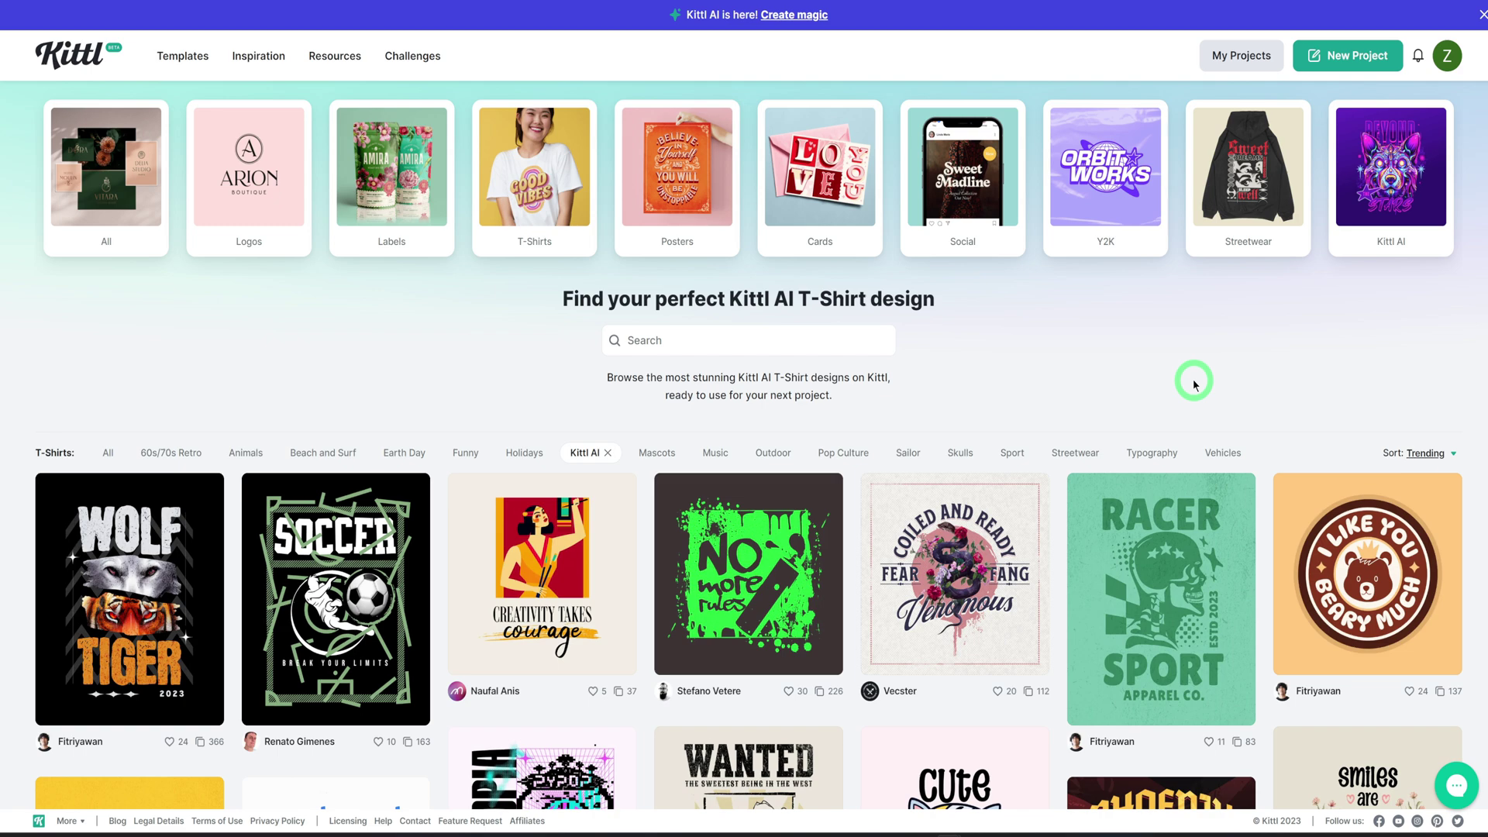
Step: Open the Kittl AI introduction page and examine the sections on vector logos, merch designs, background removal and mockups
{"action": "left_click", "coordinate": [804, 19]}
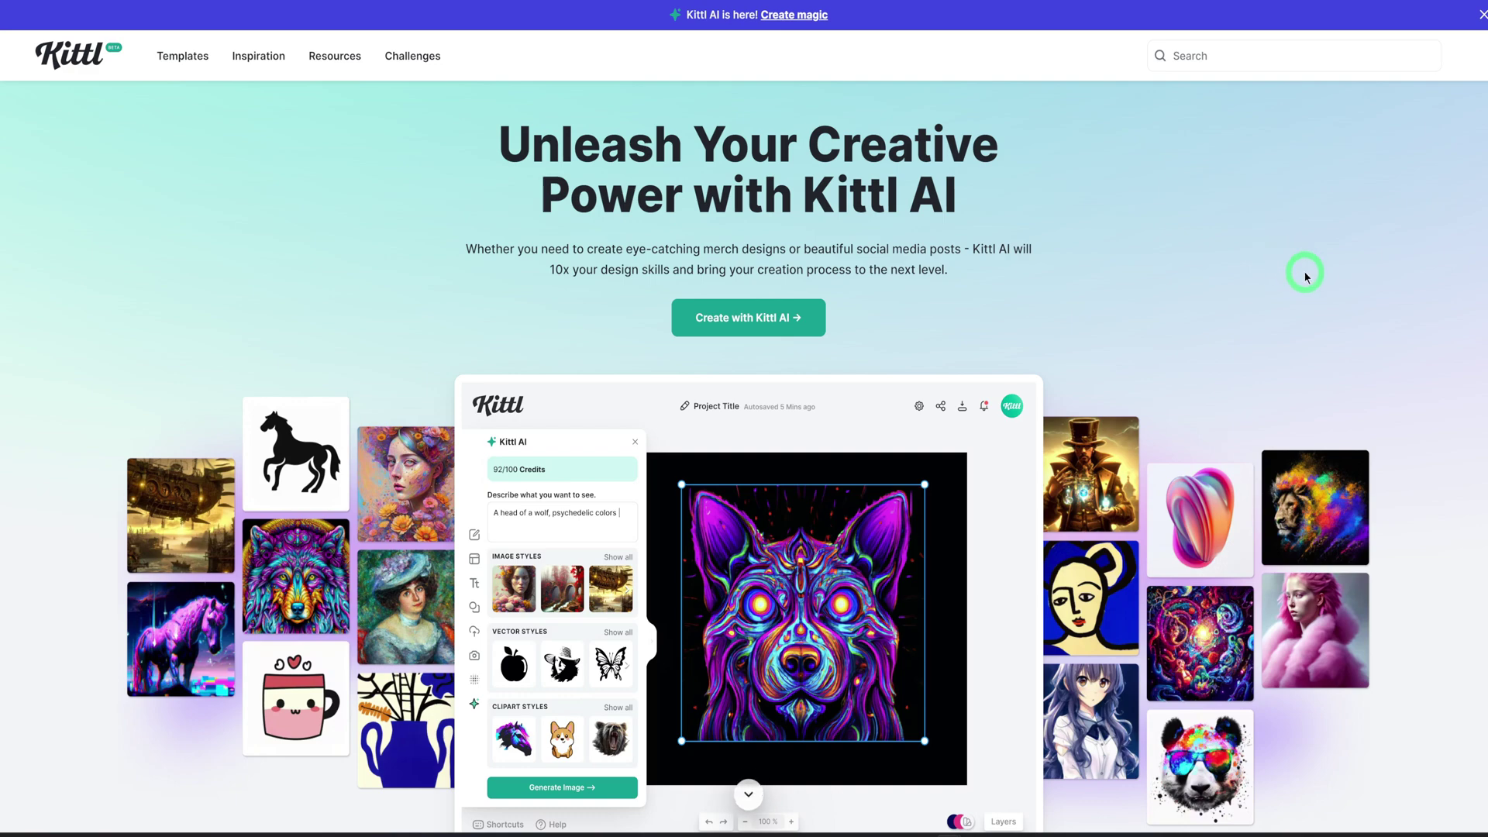
{"action": "scroll", "coordinate": [1305, 276], "scroll_direction": "down", "scroll_amount": 2}
{"action": "scroll", "coordinate": [1305, 277], "scroll_direction": "down", "scroll_amount": 3}
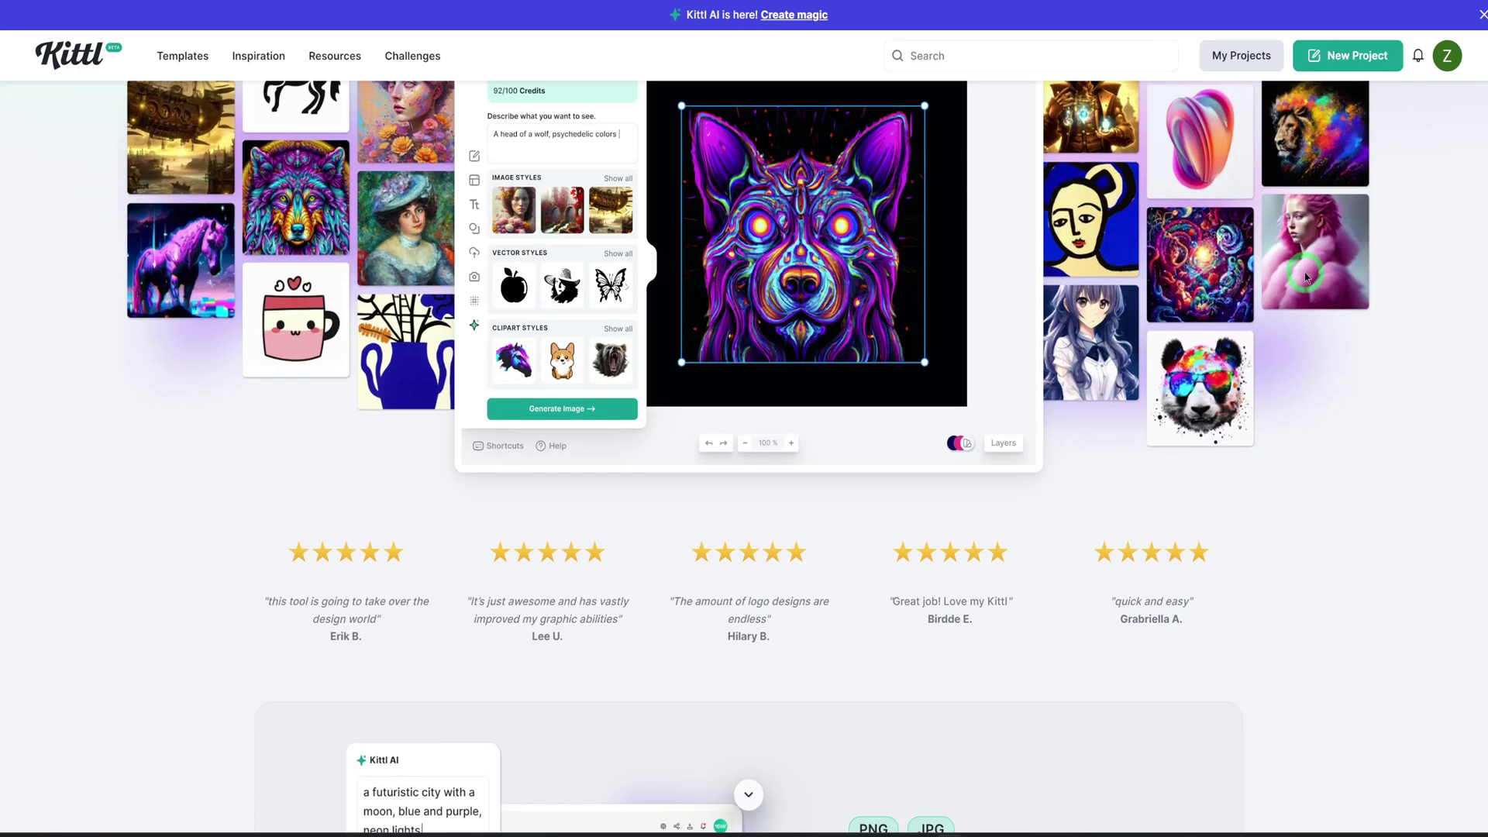
{"action": "scroll", "coordinate": [1309, 291], "scroll_direction": "down", "scroll_amount": 10}
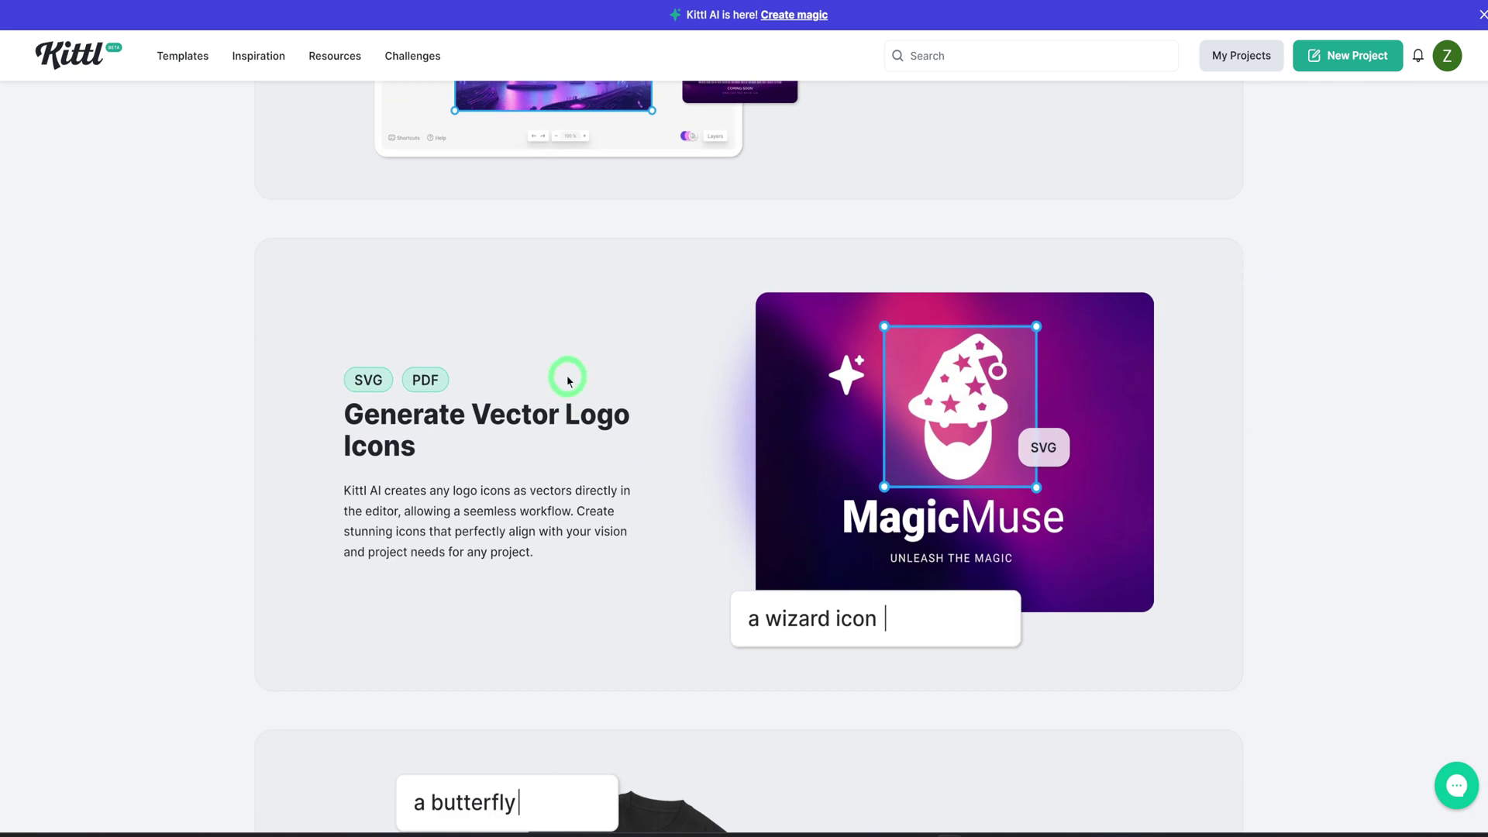
{"action": "scroll", "coordinate": [573, 472], "scroll_direction": "down", "scroll_amount": 5}
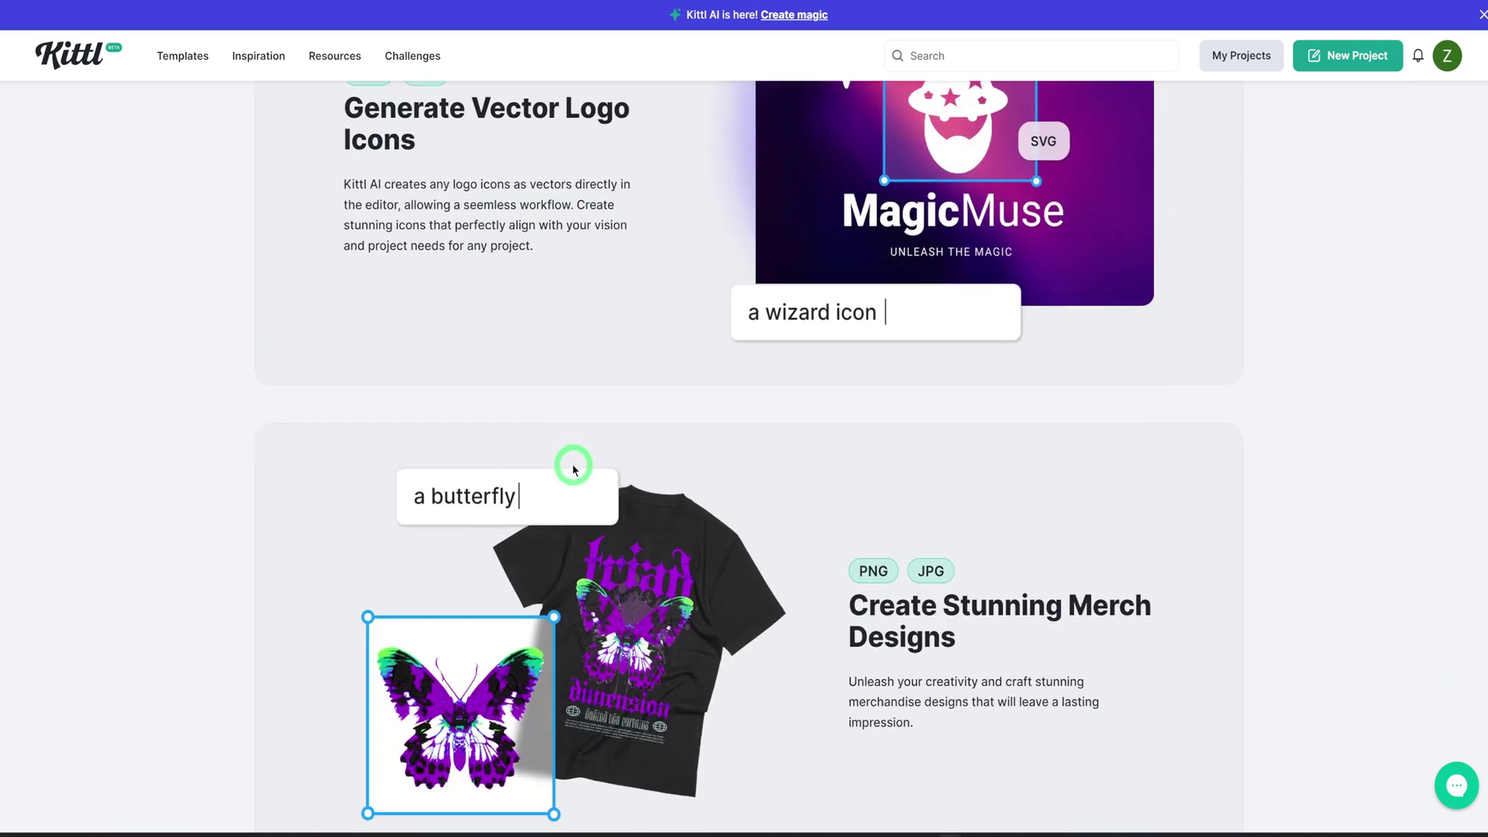
{"action": "scroll", "coordinate": [1068, 405], "scroll_direction": "down", "scroll_amount": 4}
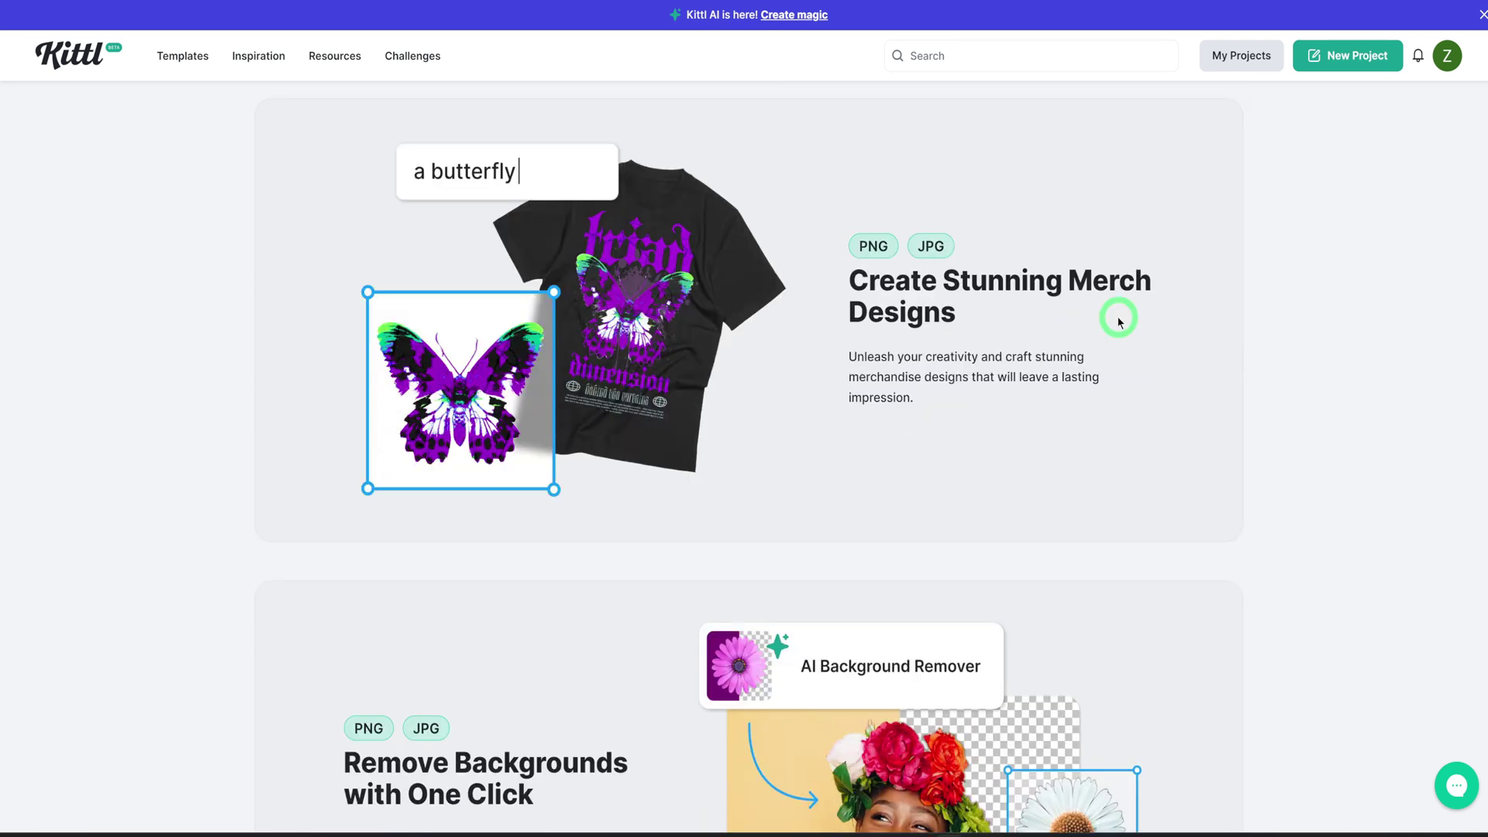
{"action": "scroll", "coordinate": [1120, 324], "scroll_direction": "down", "scroll_amount": 5}
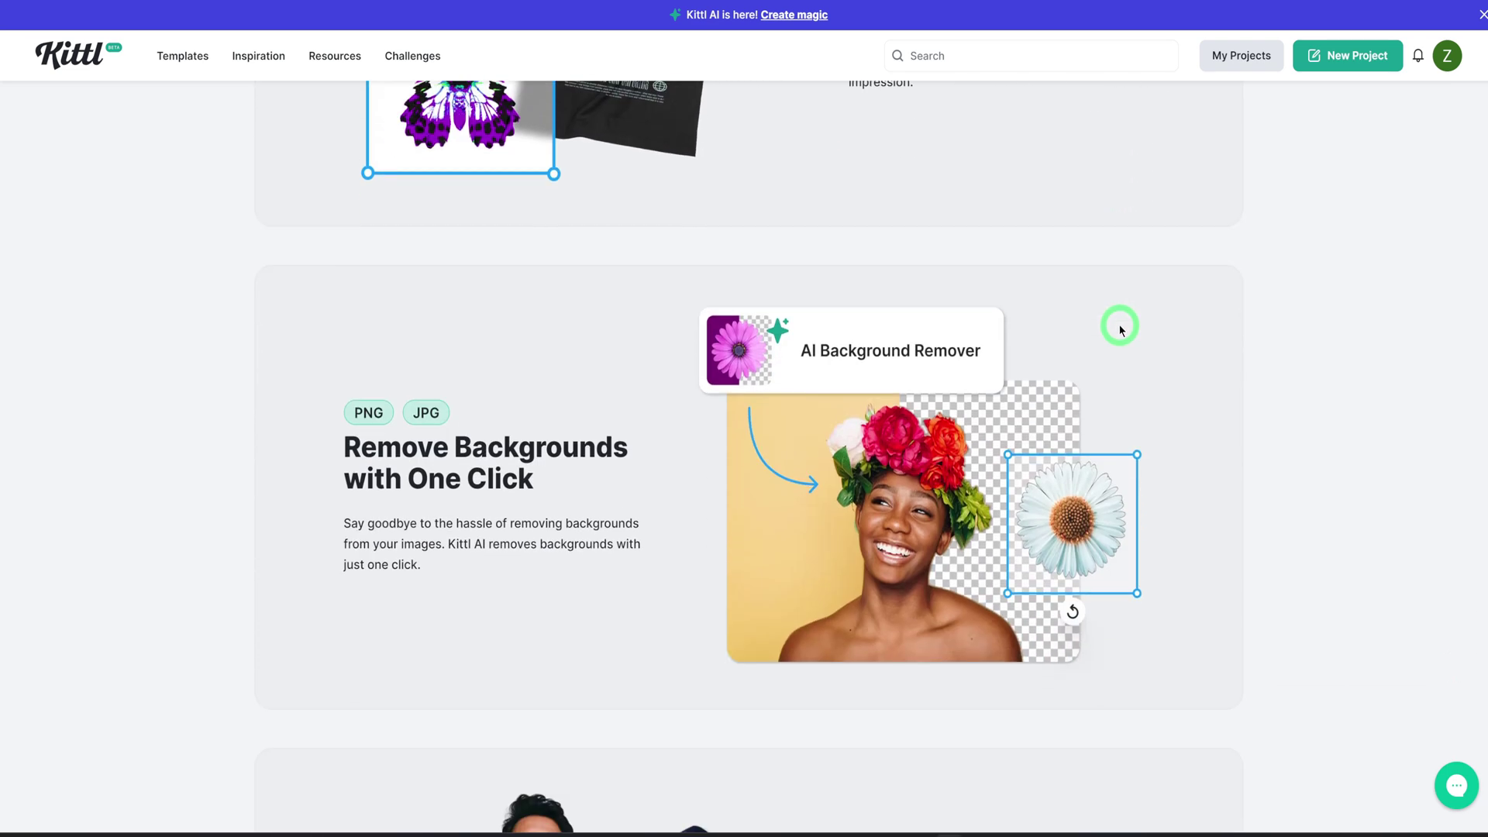
{"action": "scroll", "coordinate": [1122, 330], "scroll_direction": "down", "scroll_amount": 3}
{"action": "scroll", "coordinate": [1119, 326], "scroll_direction": "down", "scroll_amount": 4}
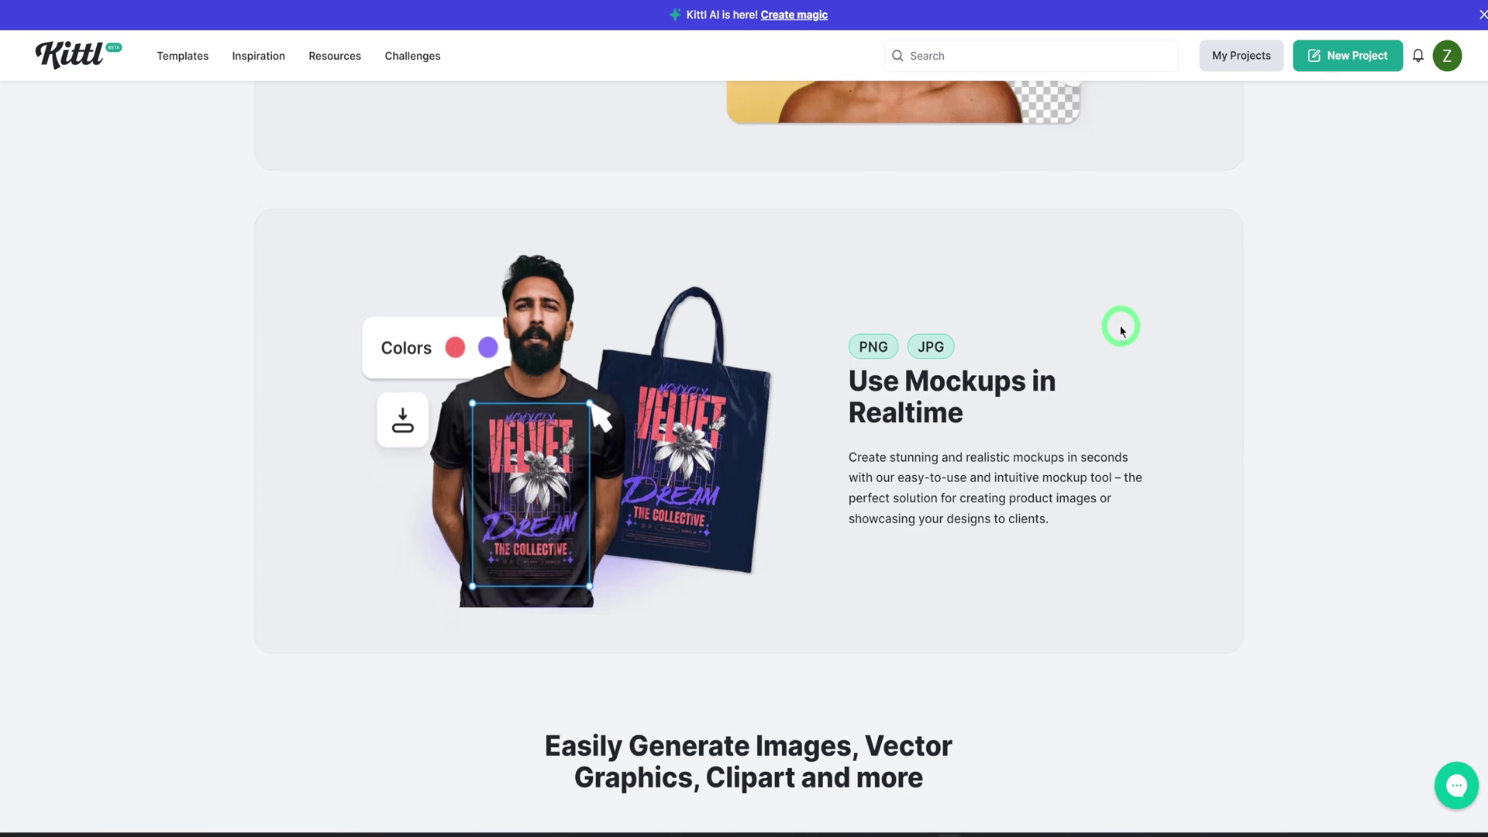
Step: Review the three-stage image generation guide and the sections on creating images, vector icons and clipart, down to the frequently asked questions
{"action": "scroll", "coordinate": [1097, 398], "scroll_direction": "down", "scroll_amount": 8}
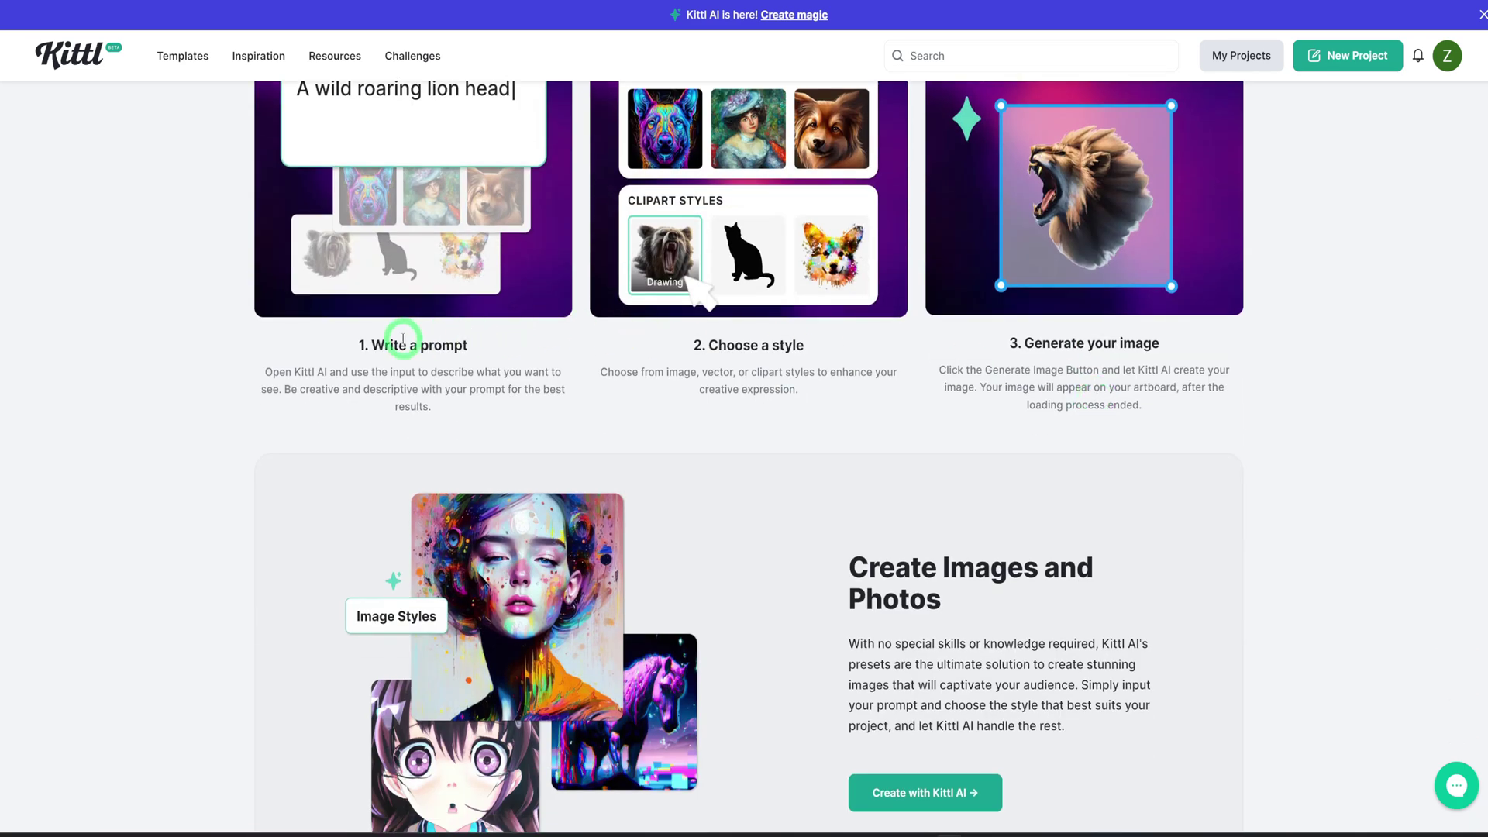
{"action": "scroll", "coordinate": [402, 339], "scroll_direction": "up", "scroll_amount": 1}
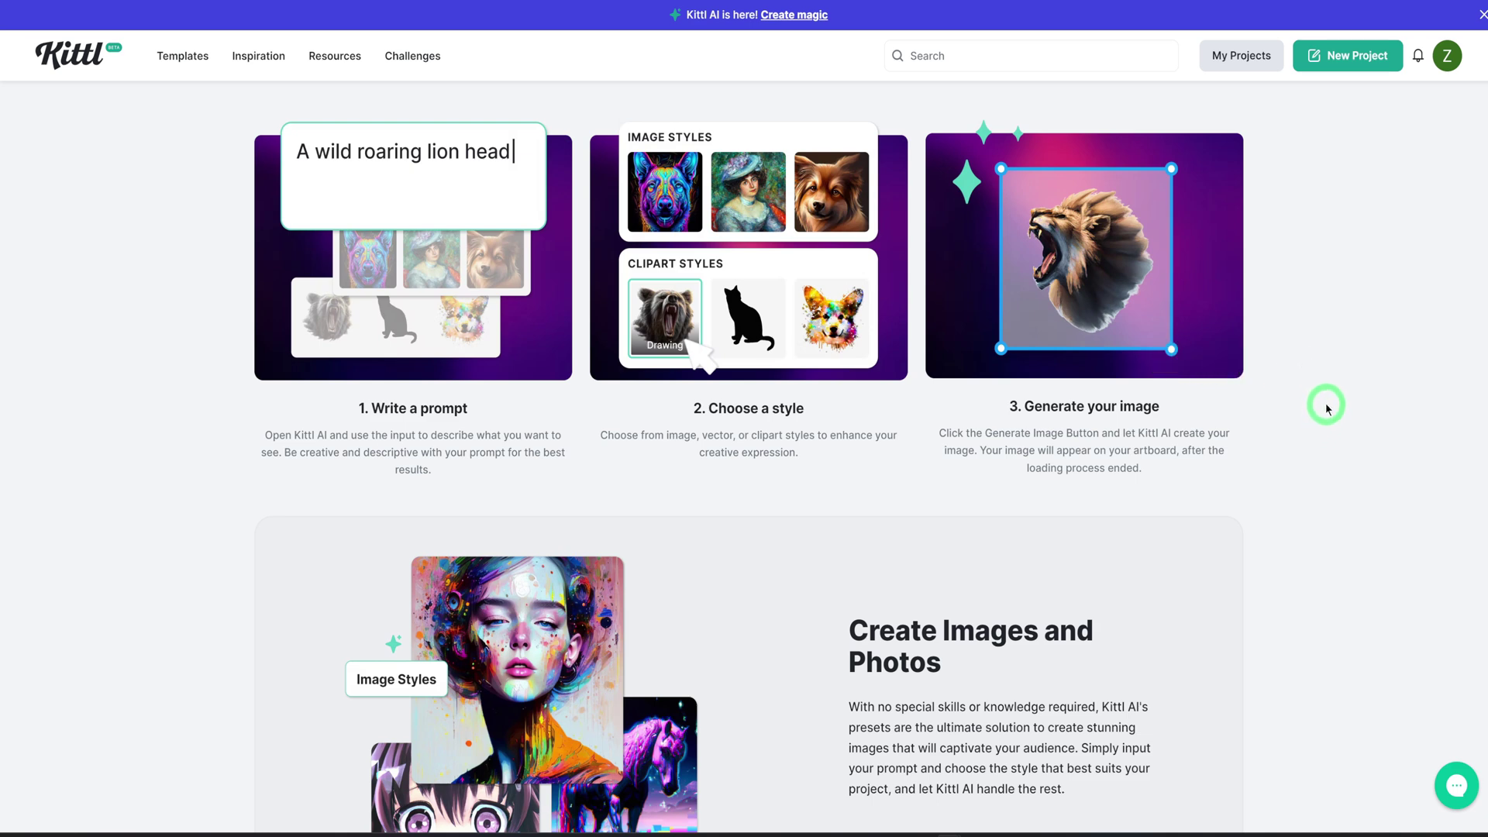
{"action": "scroll", "coordinate": [1326, 404], "scroll_direction": "down", "scroll_amount": 5}
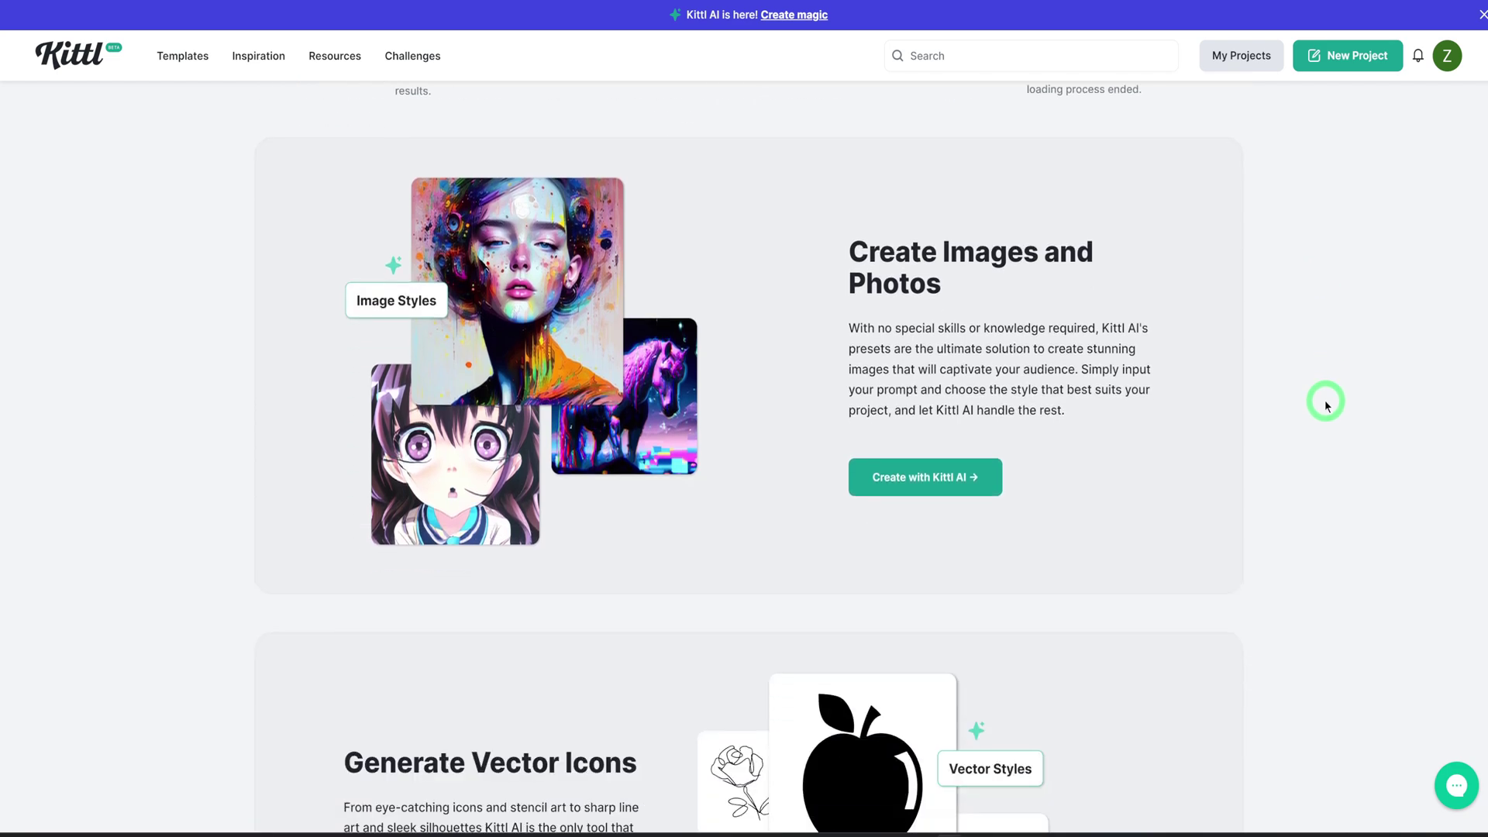
{"action": "scroll", "coordinate": [1327, 403], "scroll_direction": "down", "scroll_amount": 15}
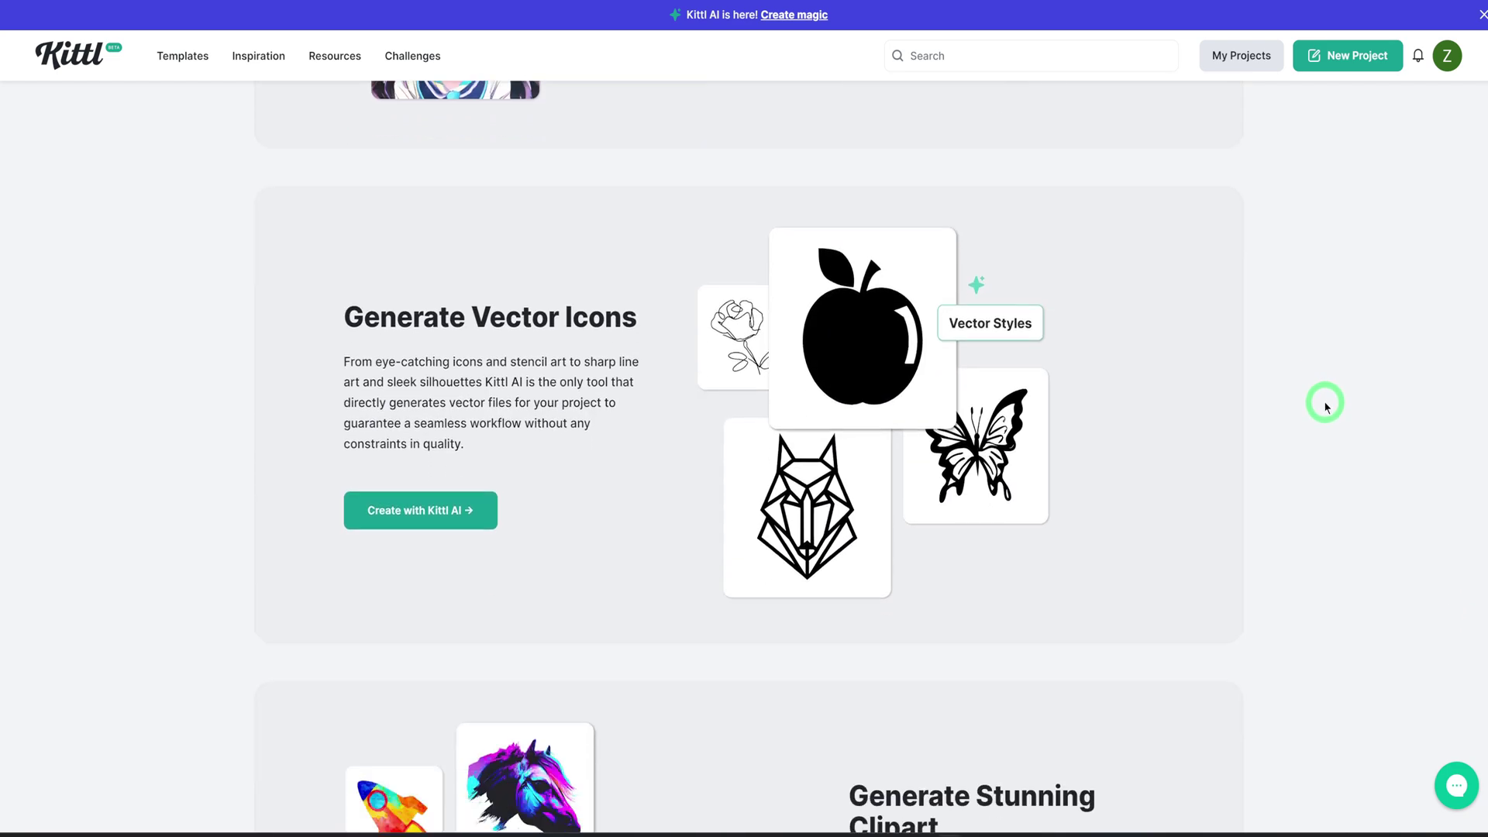
{"action": "scroll", "coordinate": [1326, 408], "scroll_direction": "down", "scroll_amount": 4}
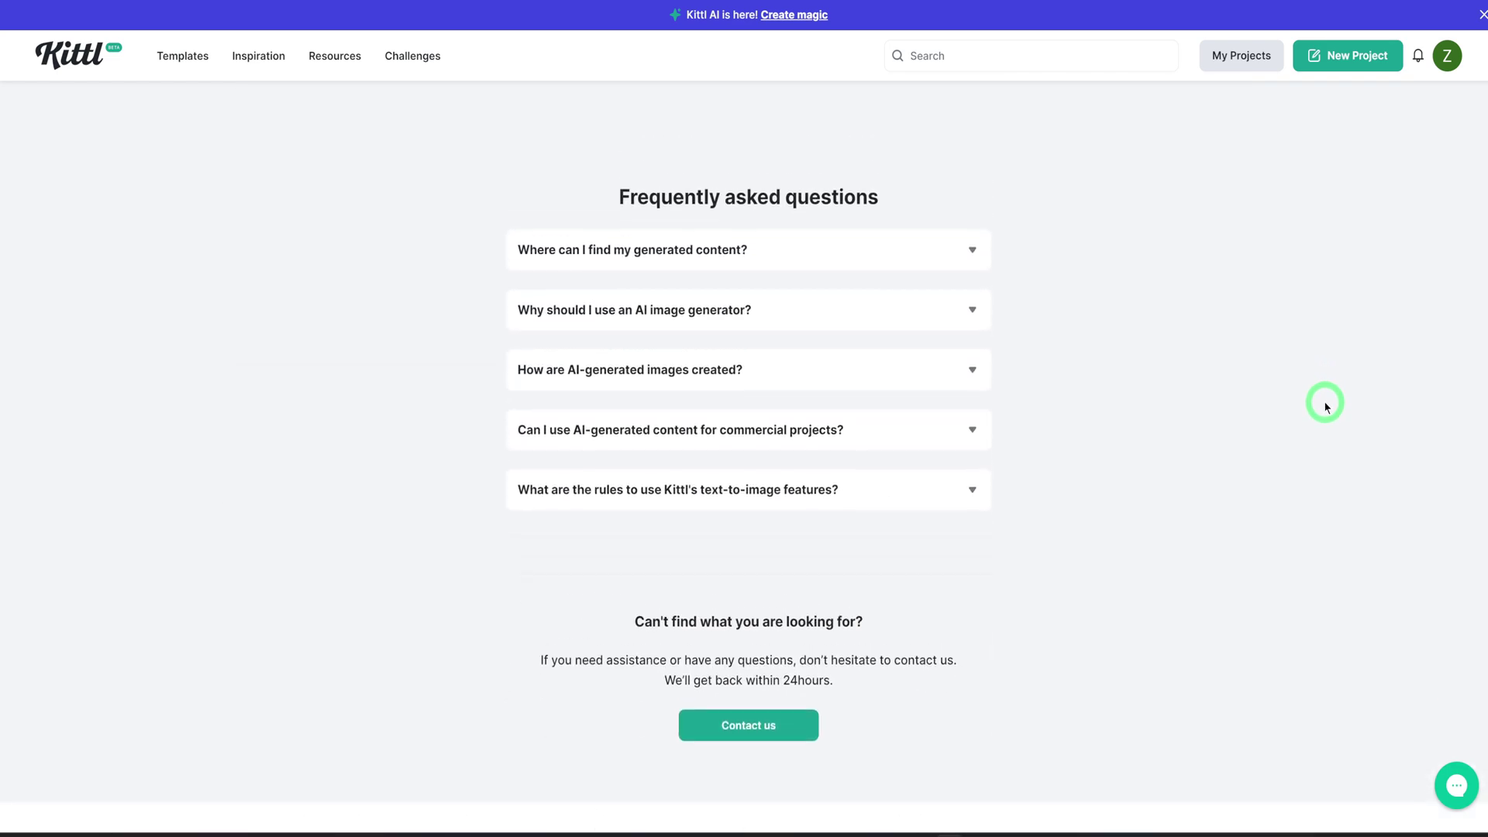
Step: Read the FAQ answer on using AI-generated content for commercial projects and return to the start of the page
{"action": "left_click", "coordinate": [973, 431]}
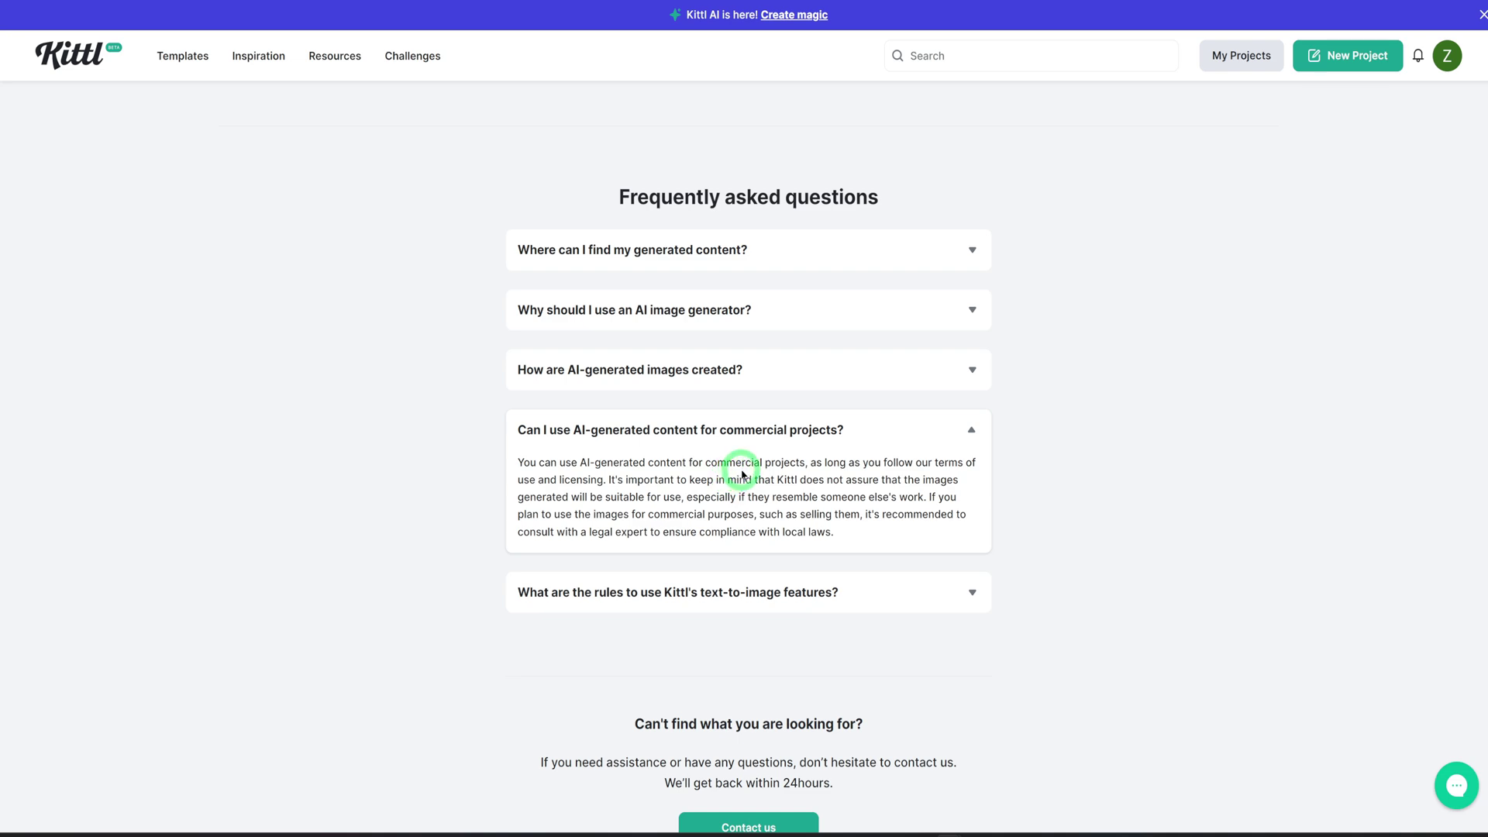
{"action": "scroll", "coordinate": [1107, 474], "scroll_direction": "up", "scroll_amount": 10}
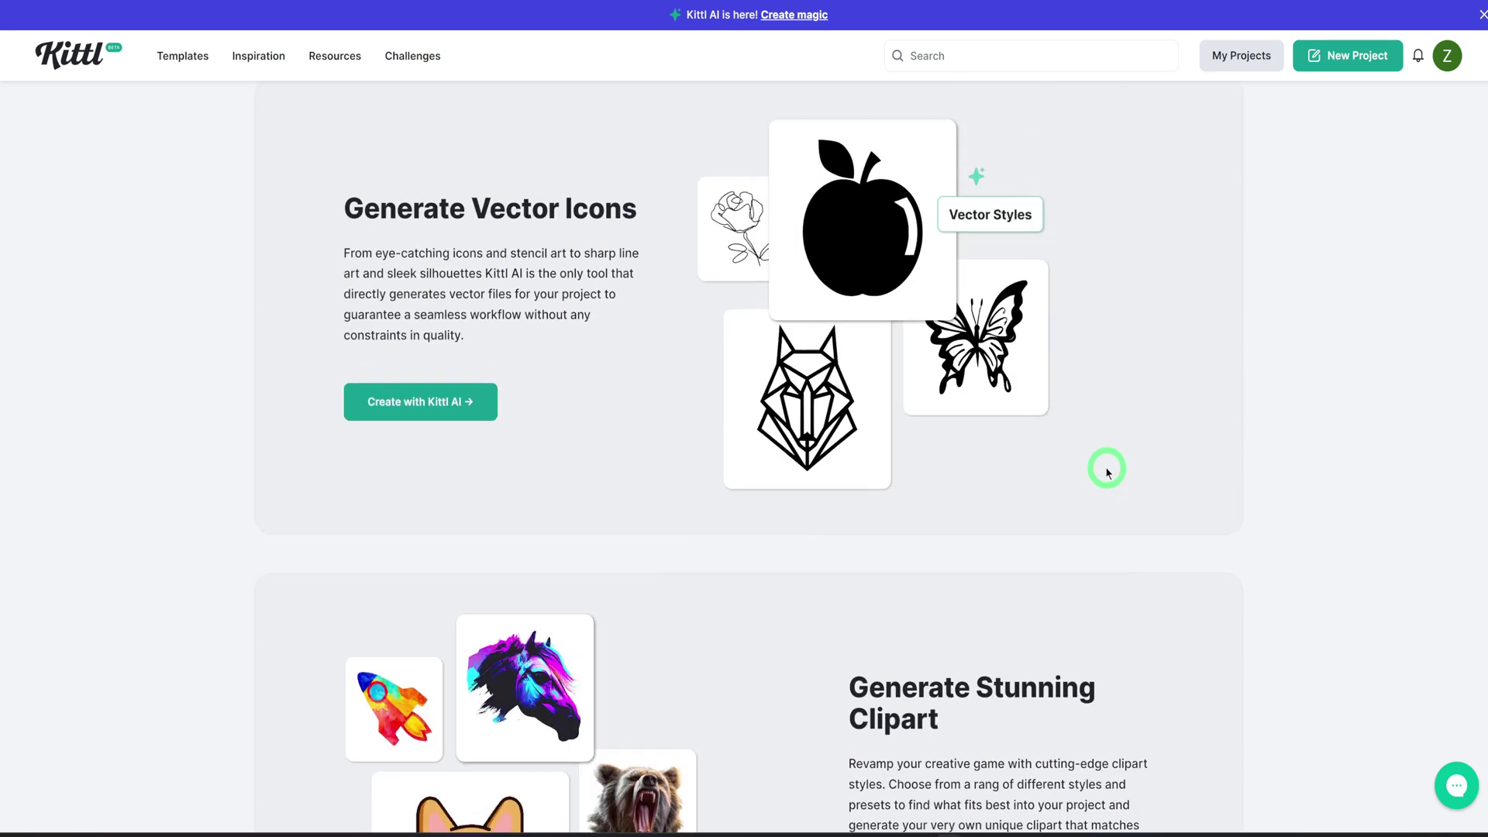
{"action": "scroll", "coordinate": [1107, 473], "scroll_direction": "up", "scroll_amount": 15}
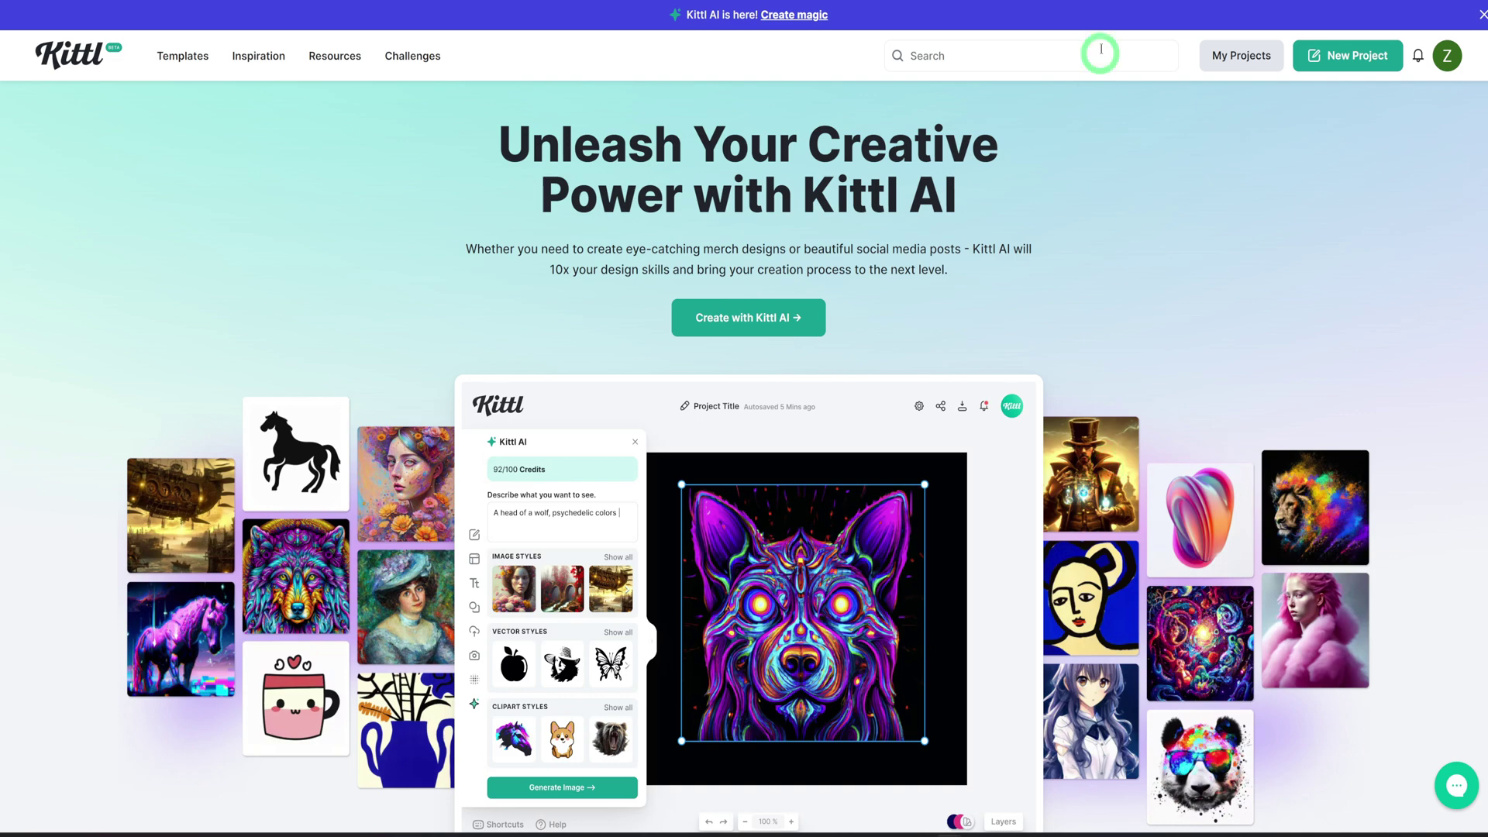
Step: Create a new project with the Standard 1200 × 1200 px artboard preset at 300 DPI
{"action": "left_click", "coordinate": [1342, 62]}
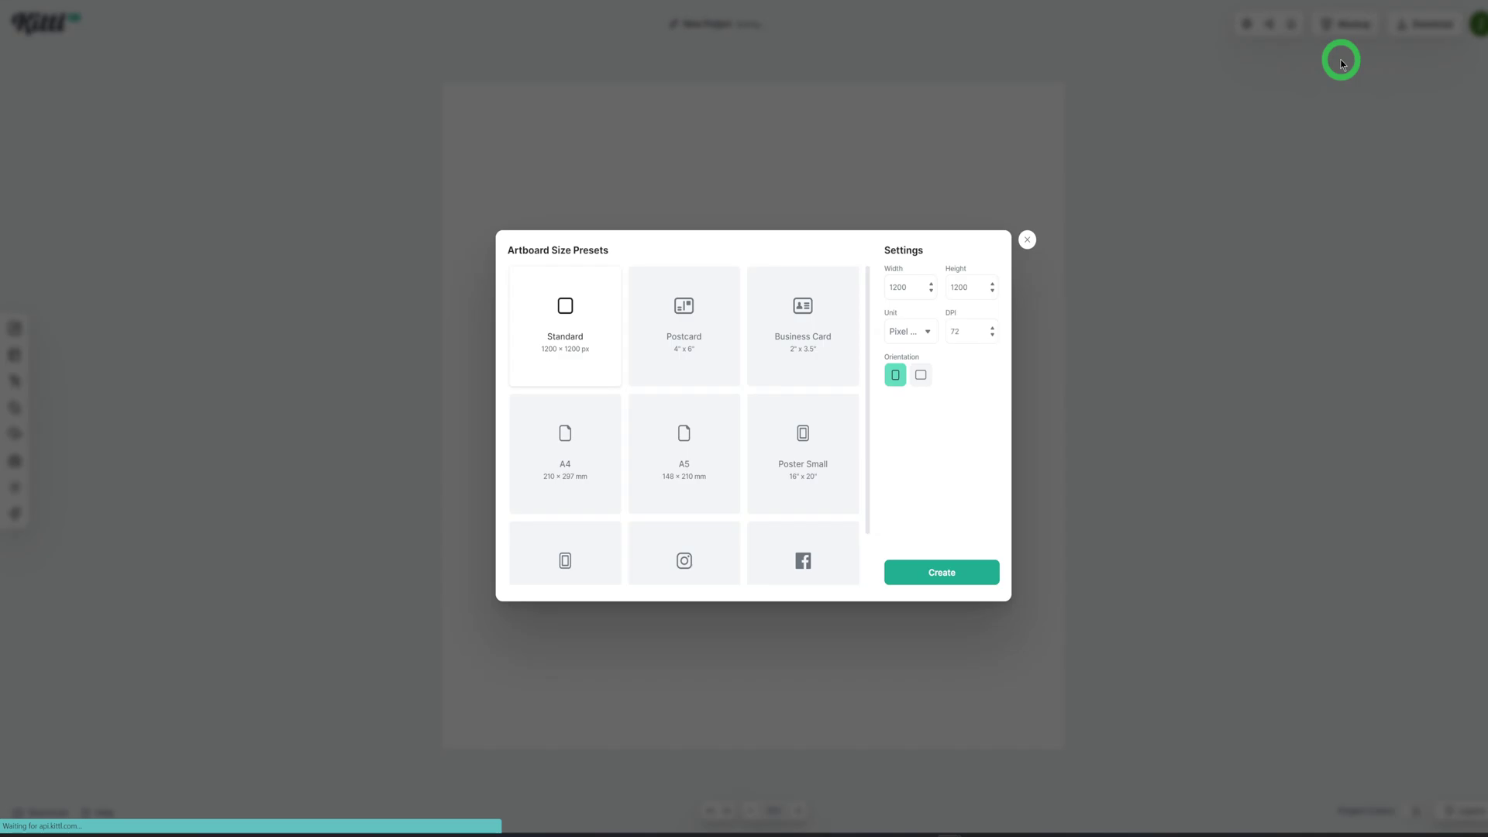
{"action": "left_click", "coordinate": [615, 336]}
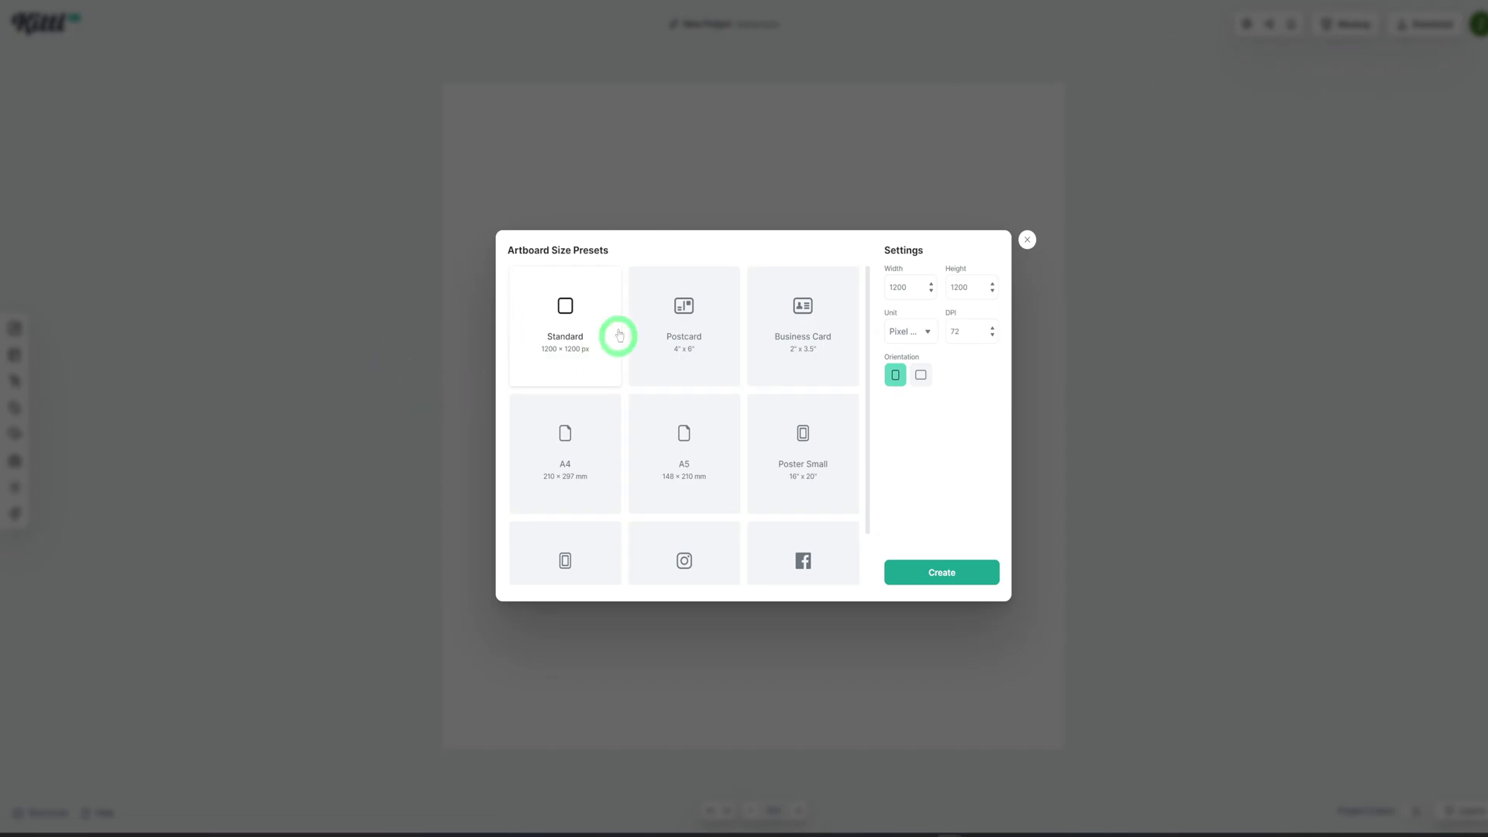
{"action": "left_click", "coordinate": [961, 330]}
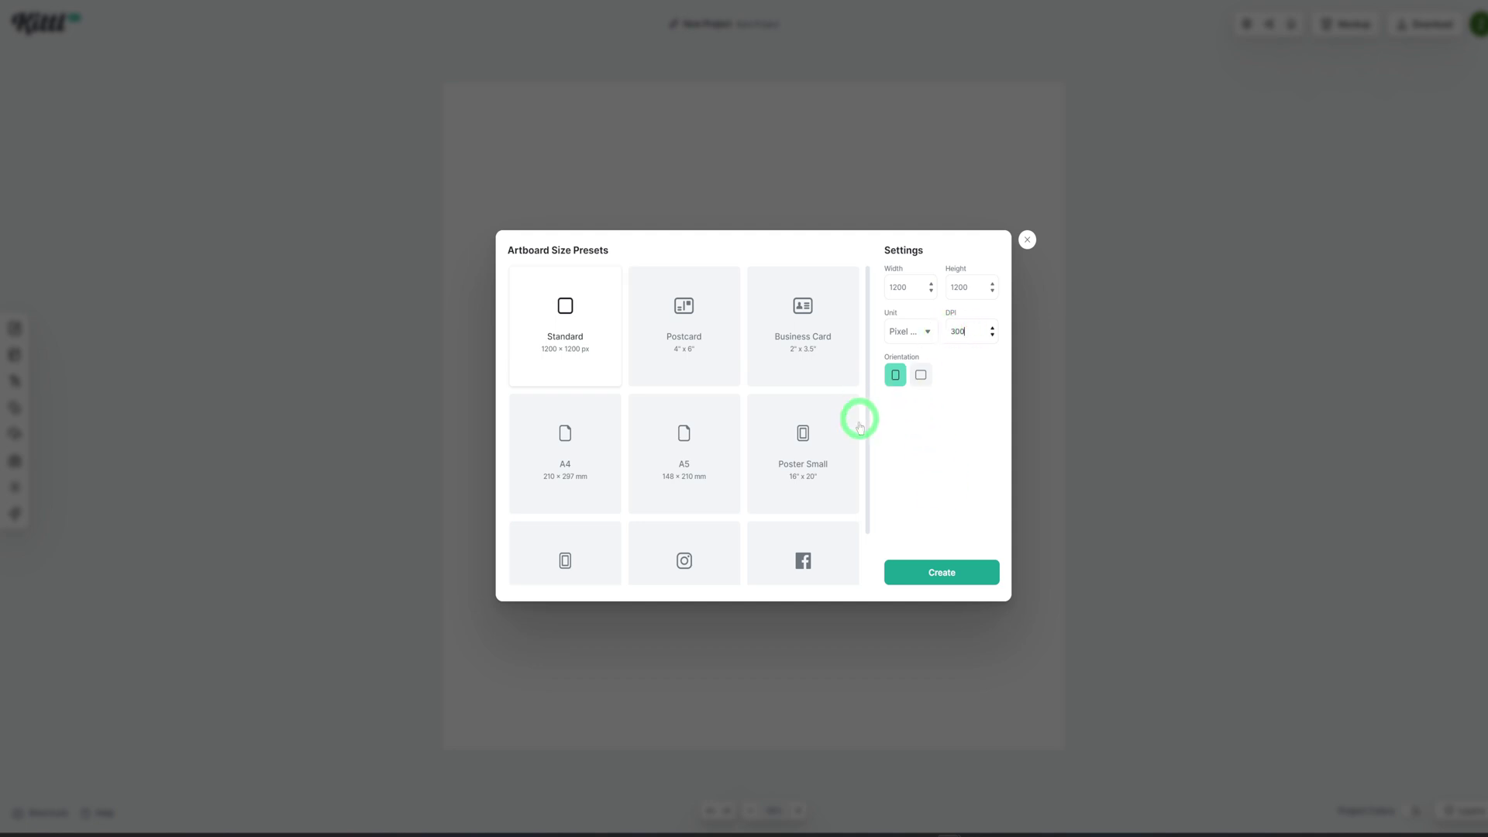
{"action": "left_click", "coordinate": [947, 572]}
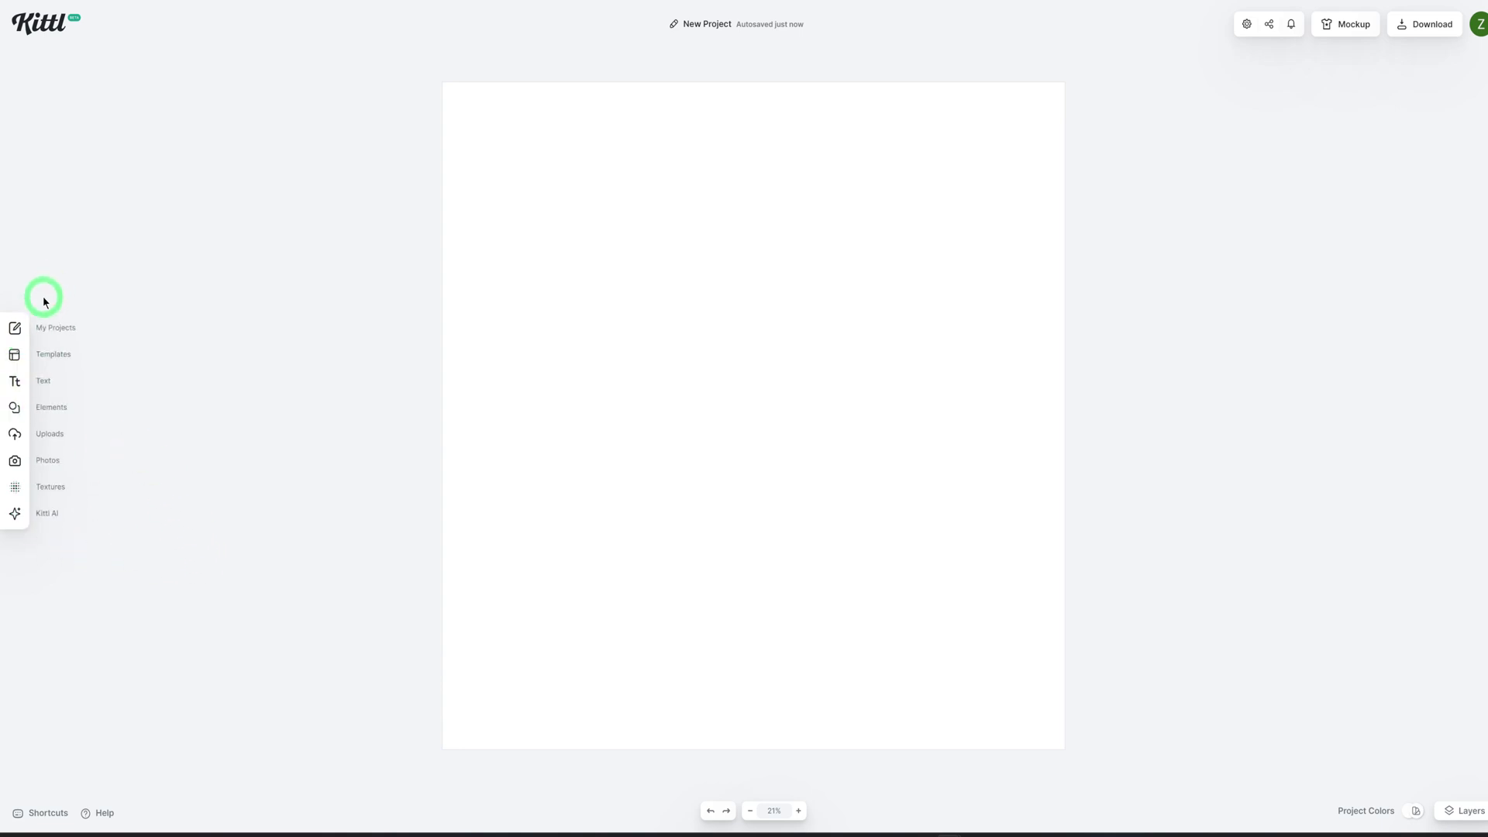
Step: Open the Kittl AI generator and look through all its image, clipart, vector and pattern styles
{"action": "left_click", "coordinate": [14, 515]}
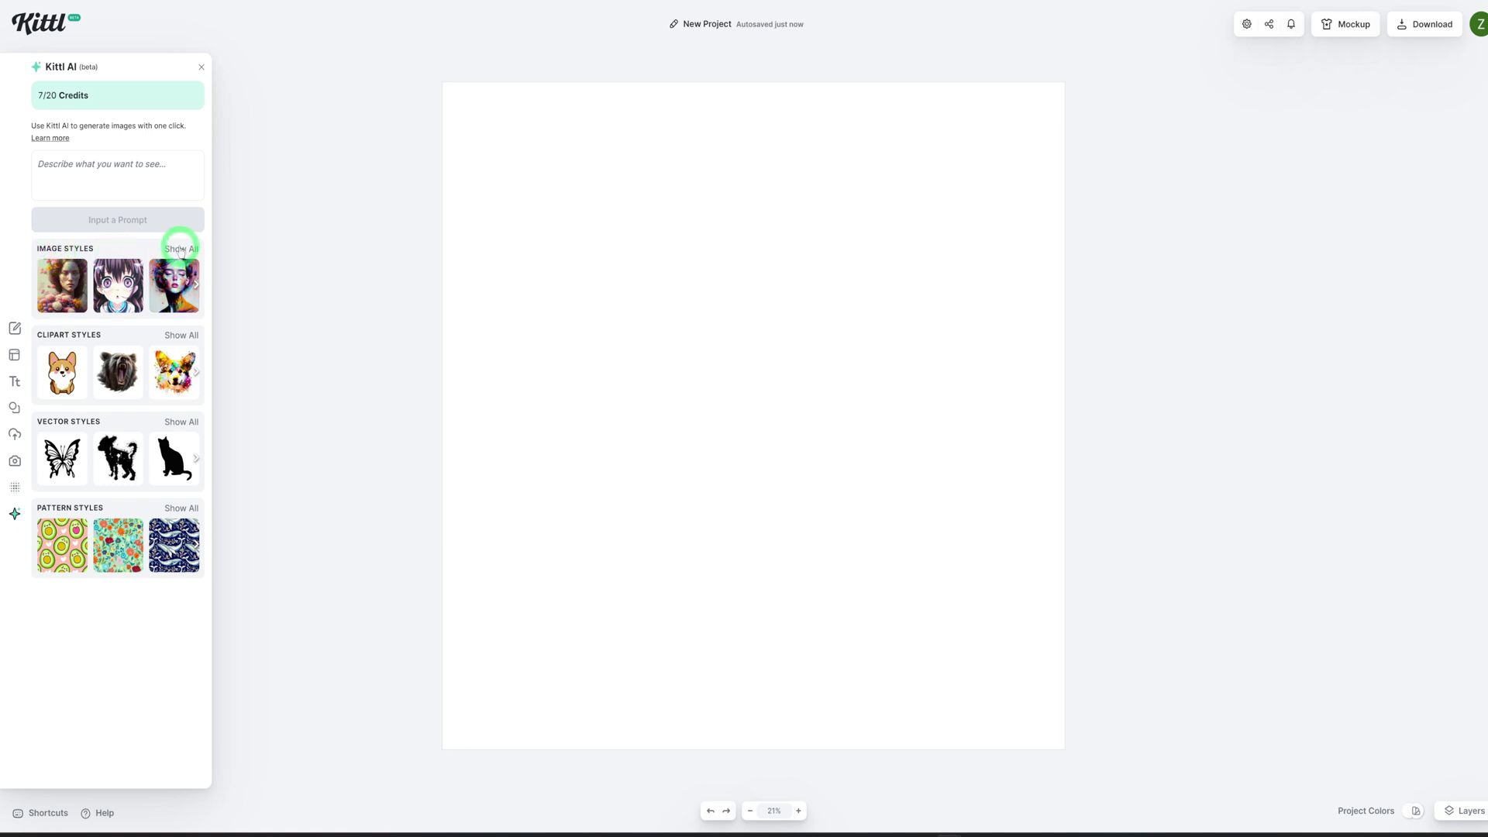
{"action": "left_click", "coordinate": [181, 249]}
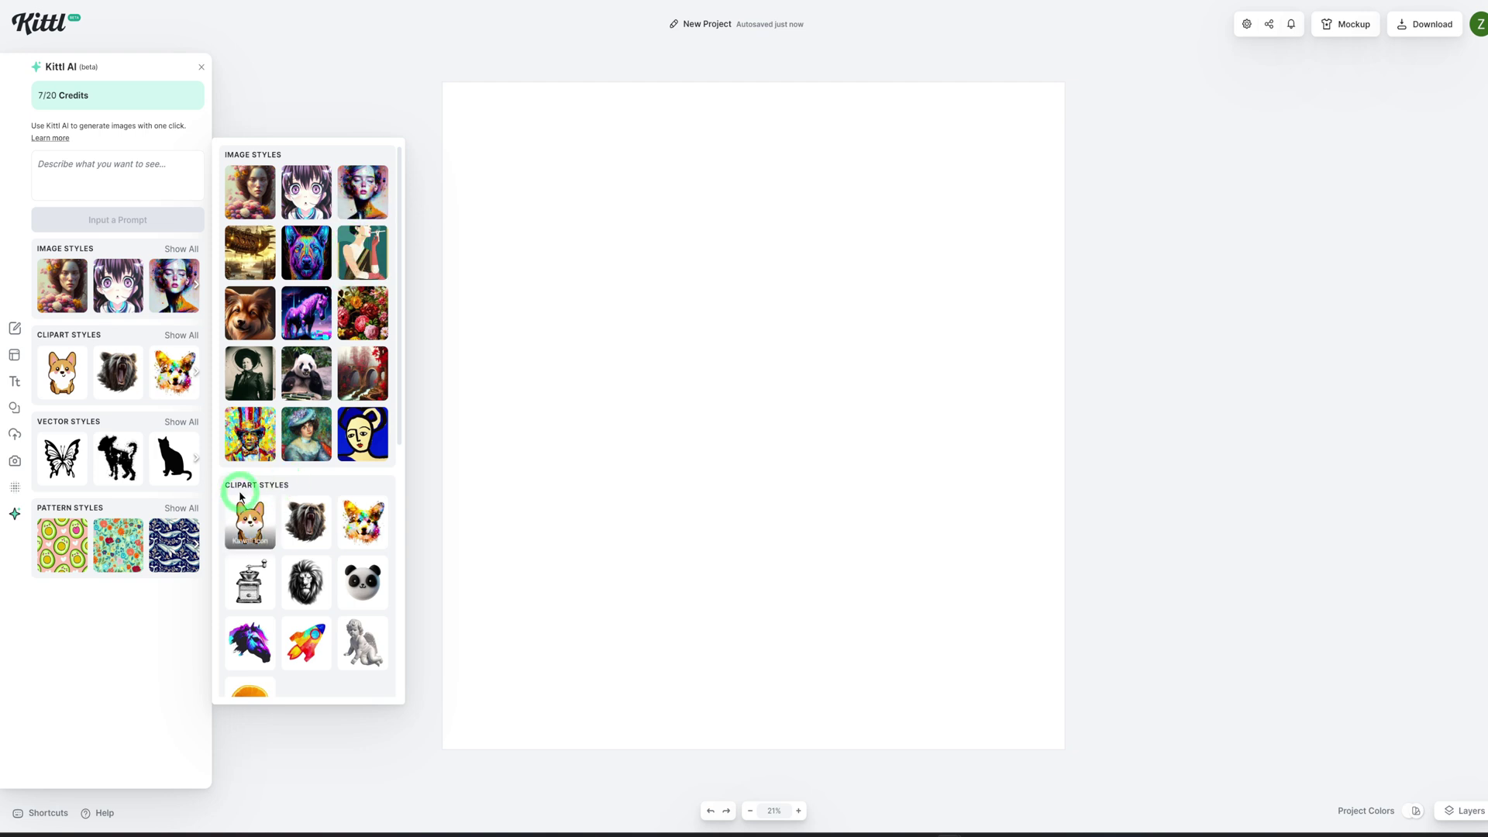
{"action": "scroll", "coordinate": [296, 506], "scroll_direction": "down", "scroll_amount": 3}
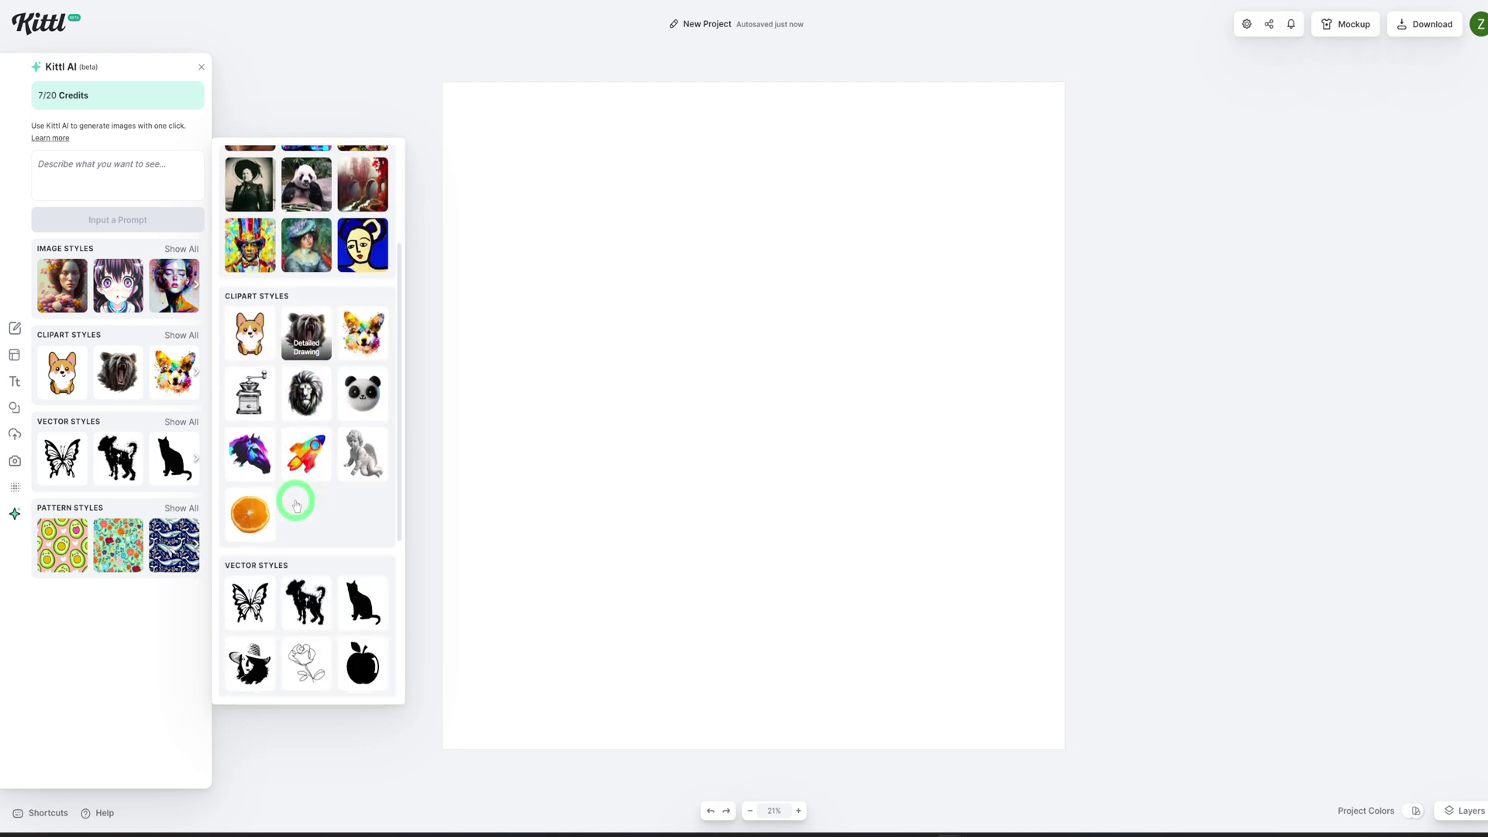
{"action": "scroll", "coordinate": [322, 532], "scroll_direction": "down", "scroll_amount": 3}
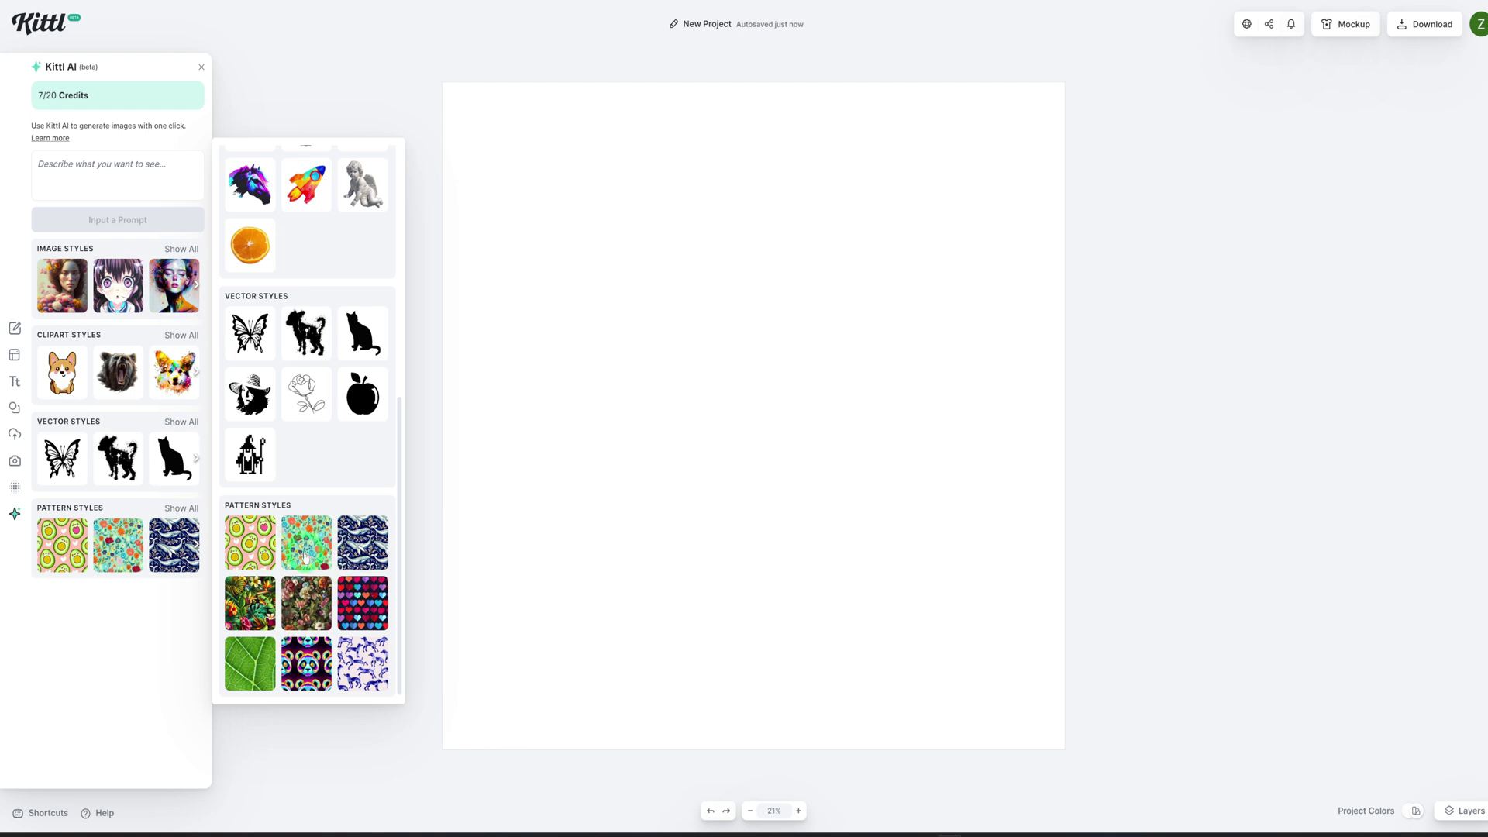
{"action": "left_click", "coordinate": [323, 553]}
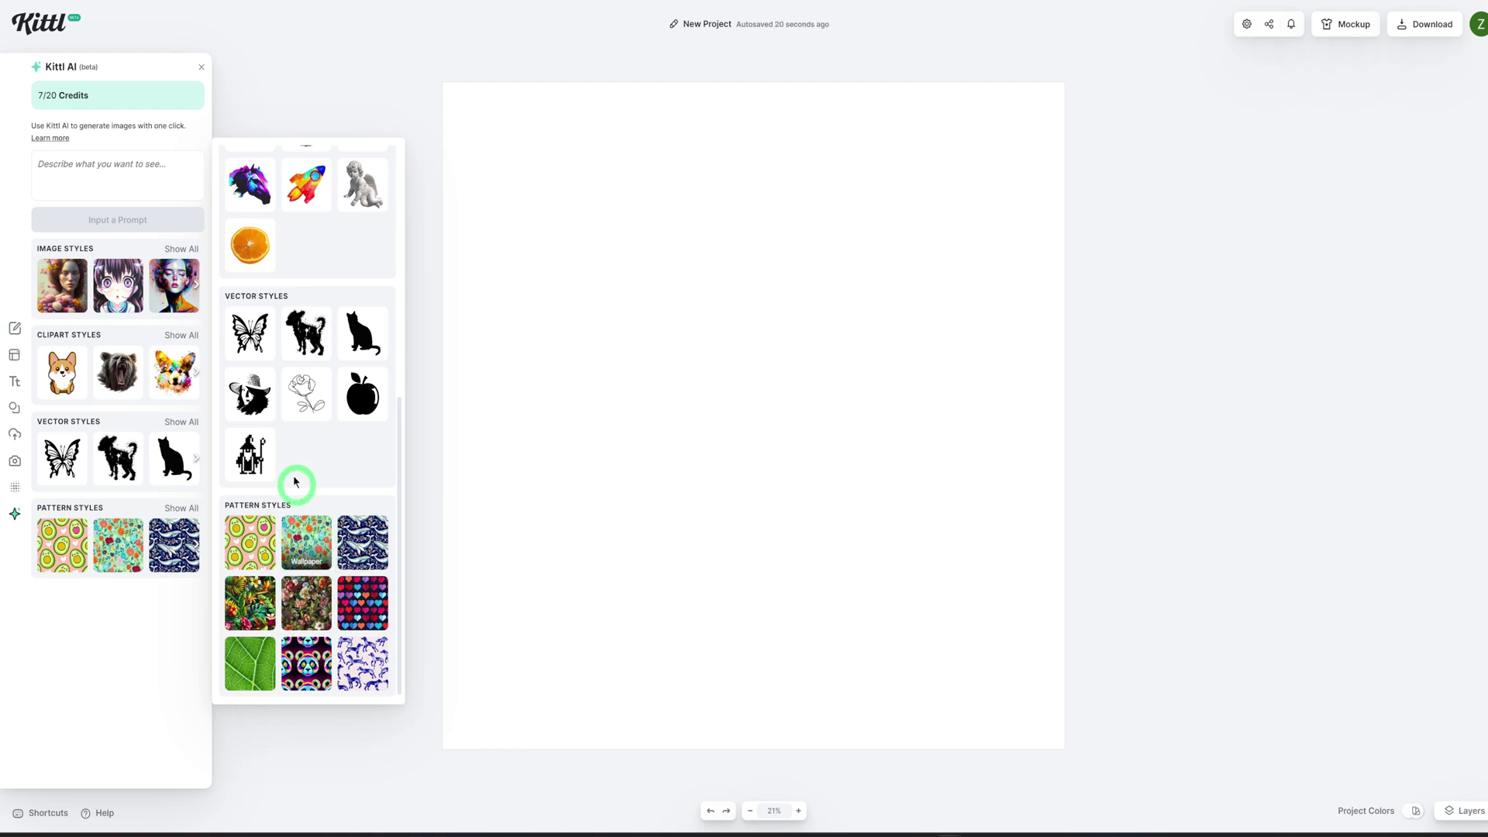
Step: Open the Kittl AI prompt book and review its how-to steps, image styles and gallery of example prompts
{"action": "left_click", "coordinate": [156, 175]}
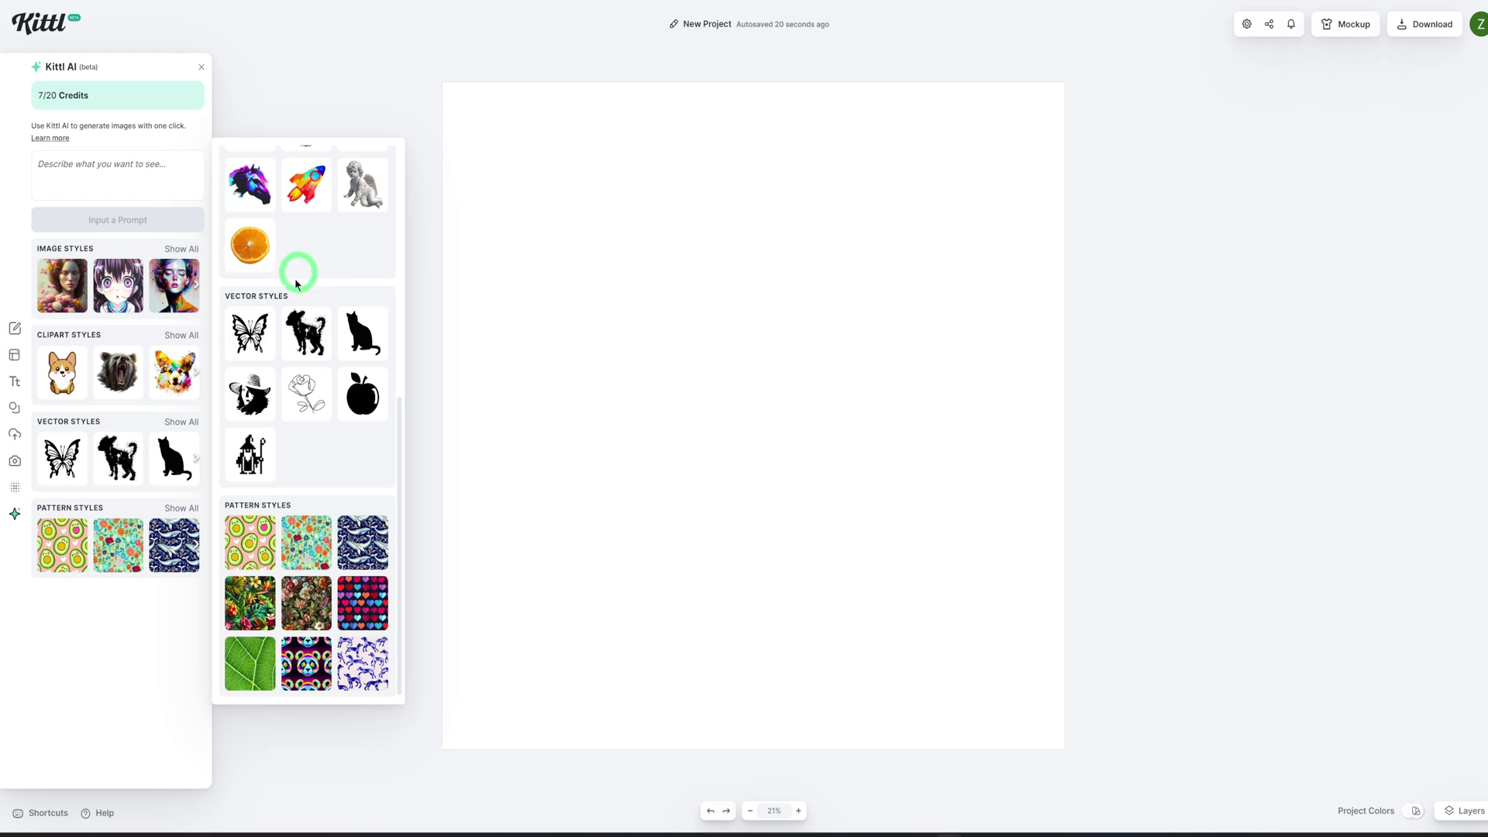
{"action": "scroll", "coordinate": [286, 458], "scroll_direction": "up", "scroll_amount": 5}
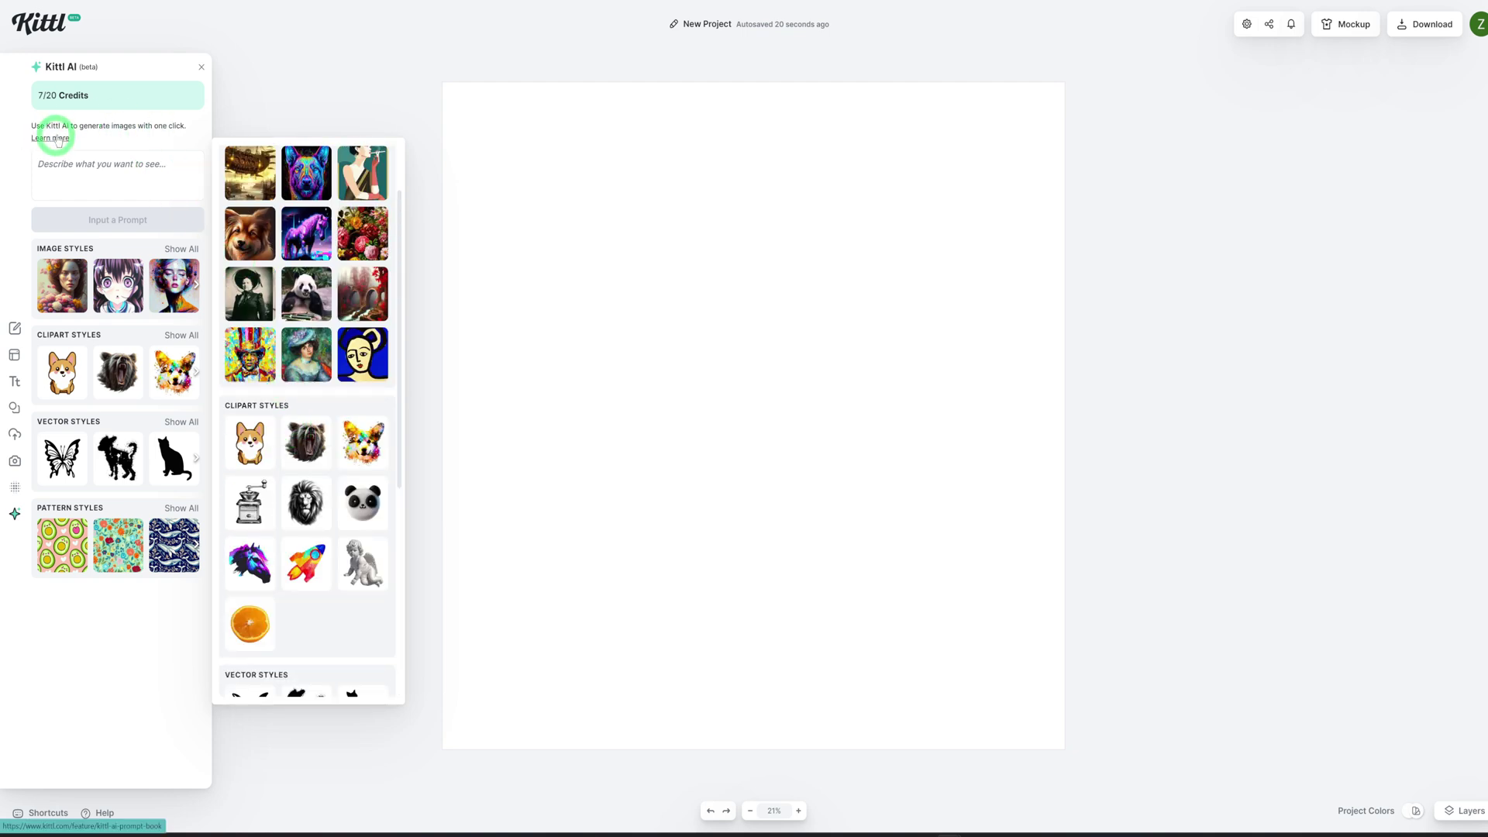
{"action": "left_click", "coordinate": [56, 138]}
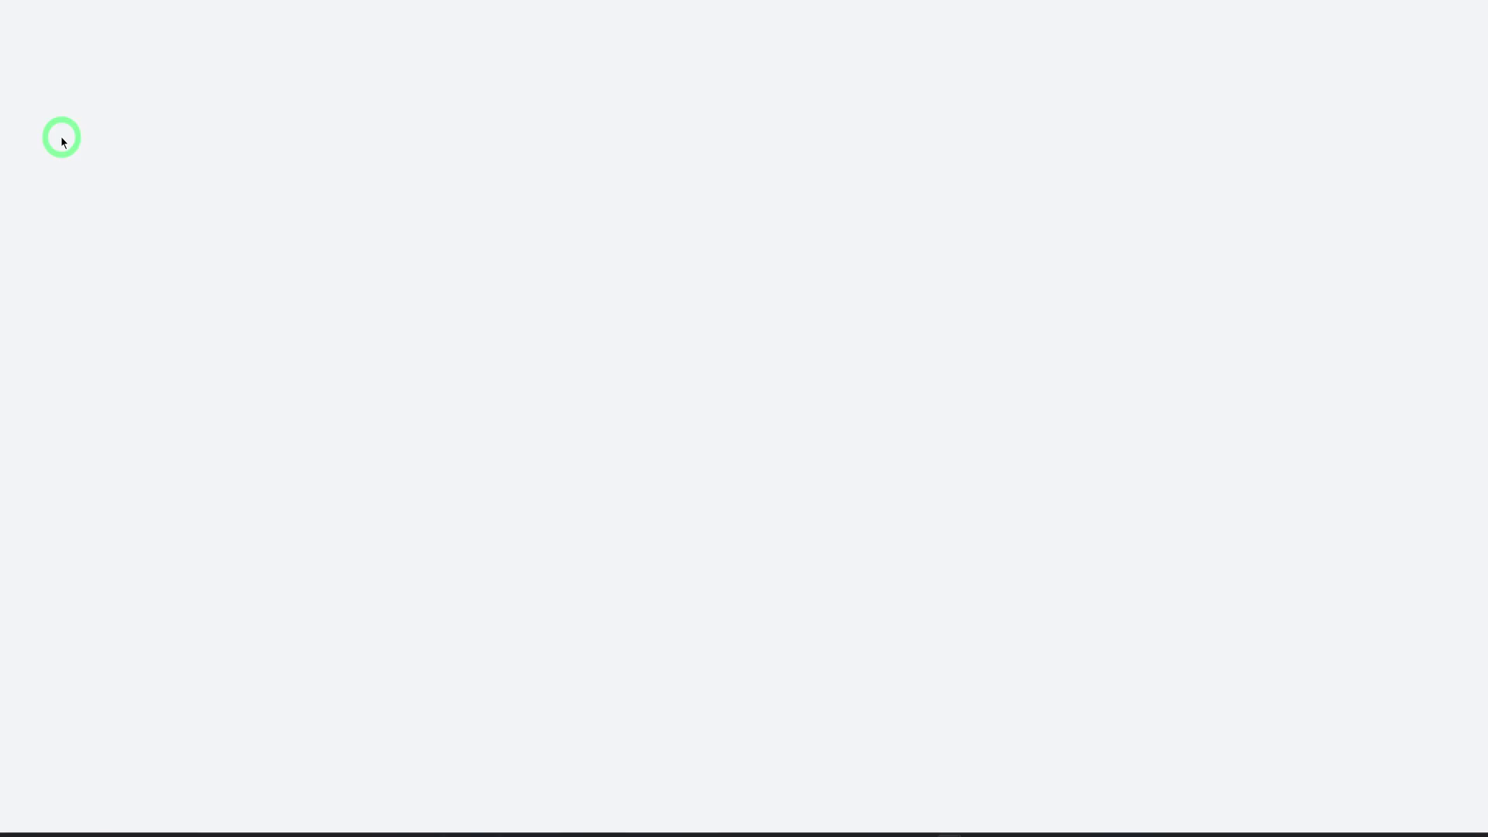
{"action": "scroll", "coordinate": [655, 463], "scroll_direction": "down", "scroll_amount": 2}
{"action": "scroll", "coordinate": [654, 463], "scroll_direction": "down", "scroll_amount": 3}
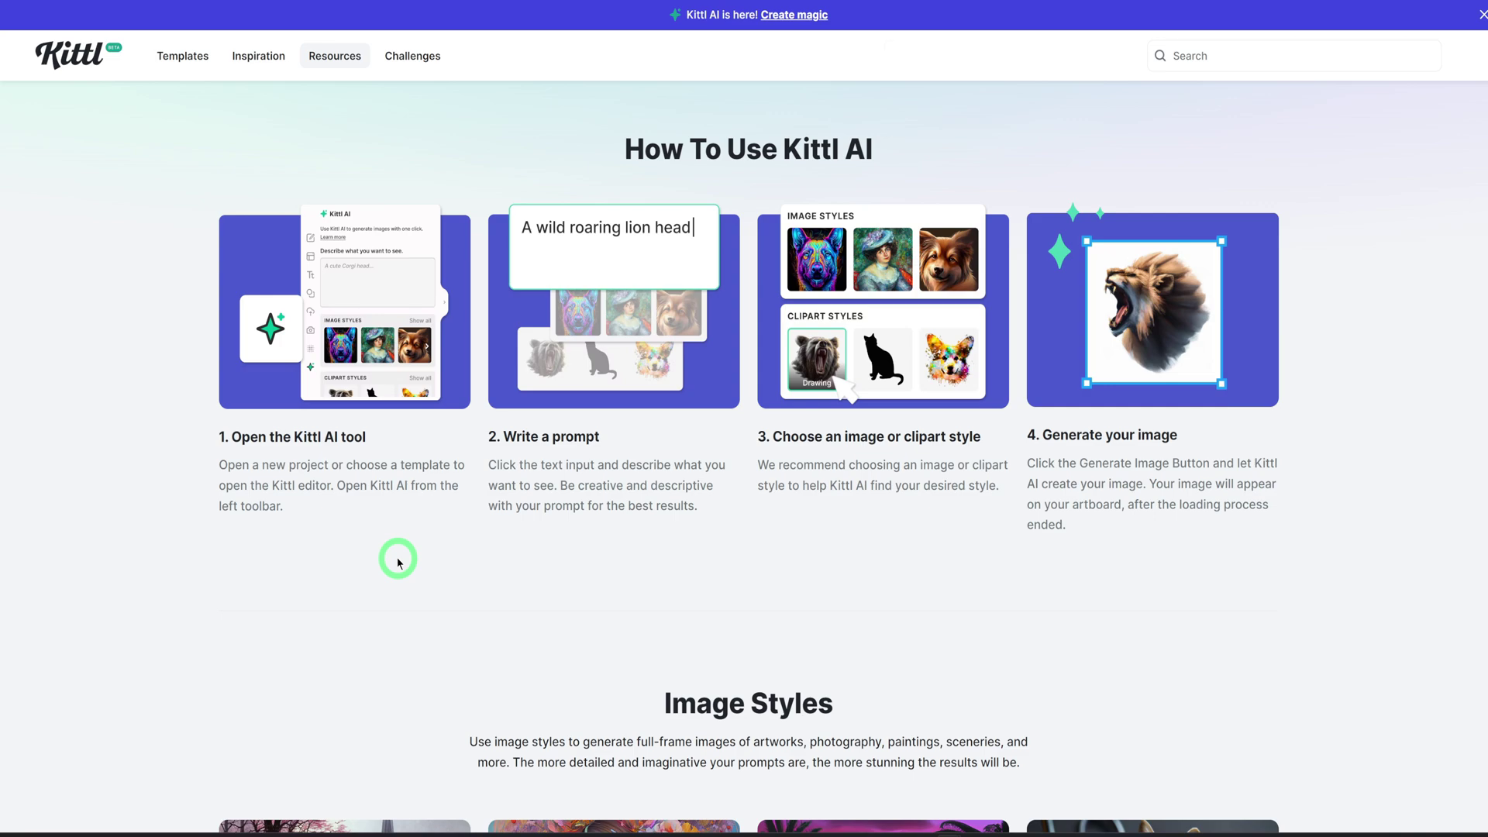
{"action": "scroll", "coordinate": [421, 555], "scroll_direction": "down", "scroll_amount": 10}
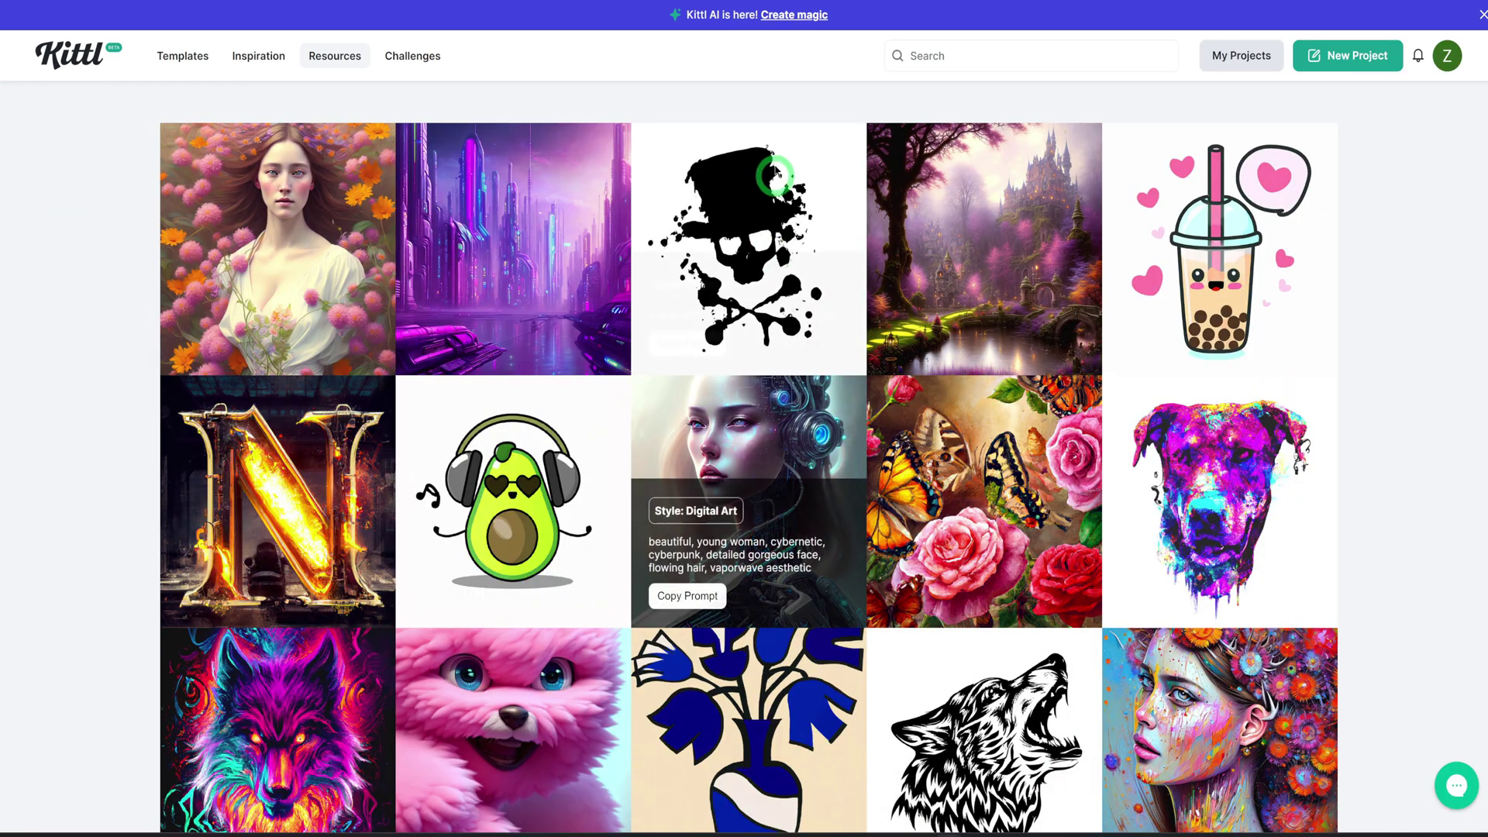
{"action": "left_click", "coordinate": [721, 17]}
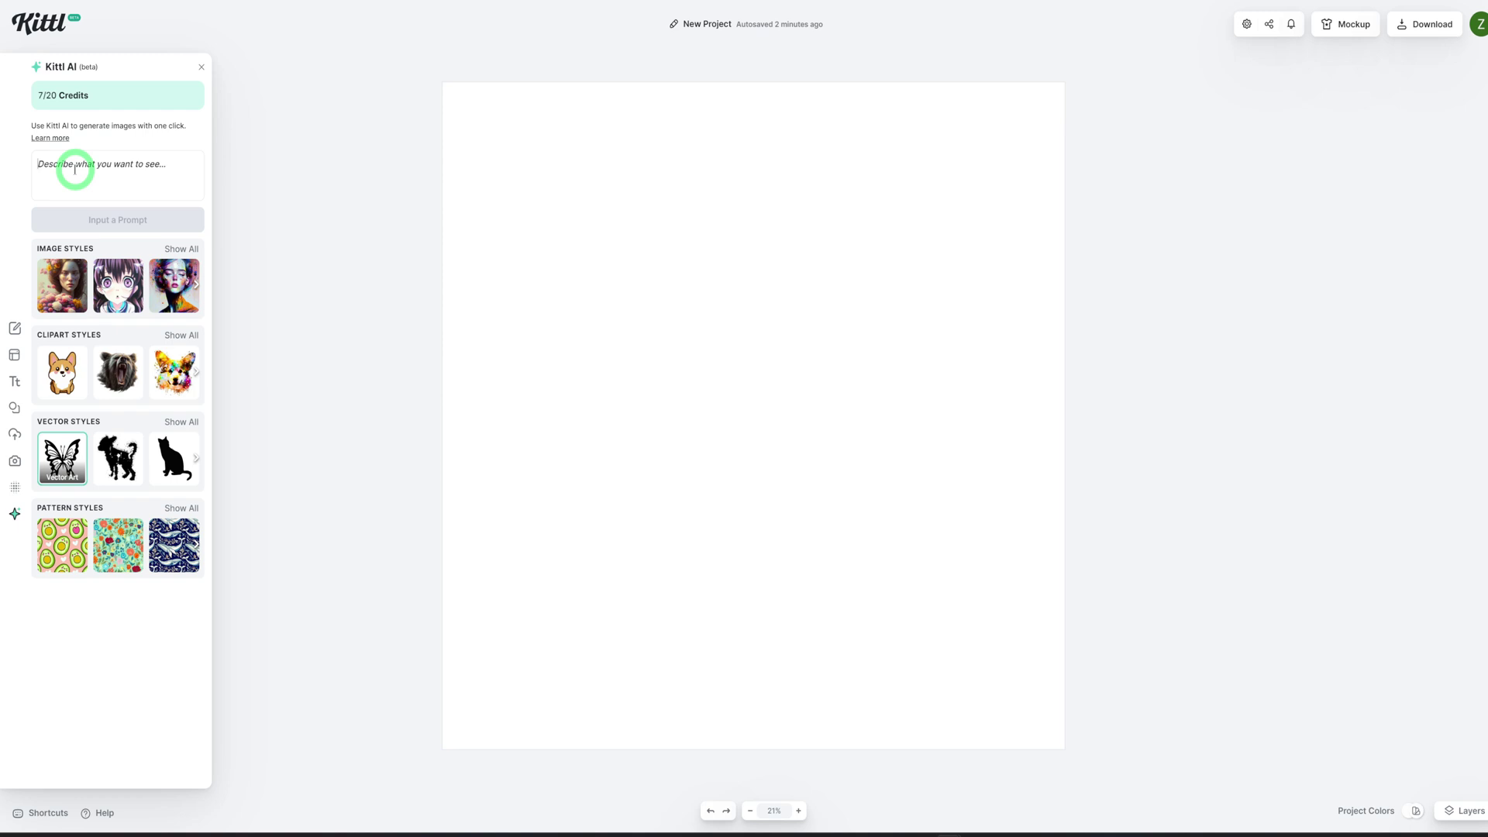
Step: Generate a Vector Art image of "tea cup with steaming coffee", enlarge it and move it to the upper middle of the artboard
{"action": "type", "text": "tea cup with steaming coffee"}
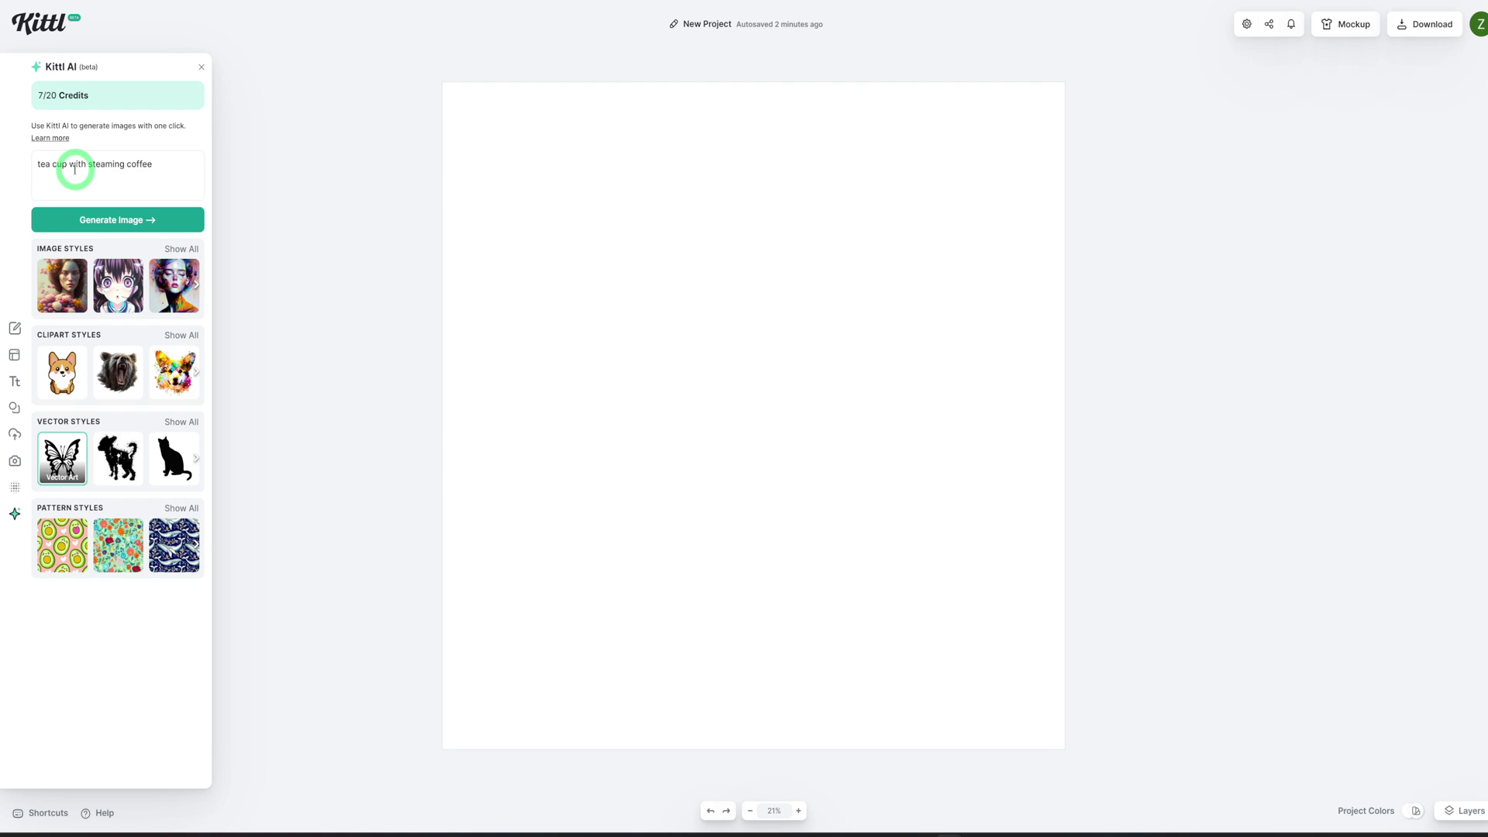
{"action": "left_click", "coordinate": [124, 222]}
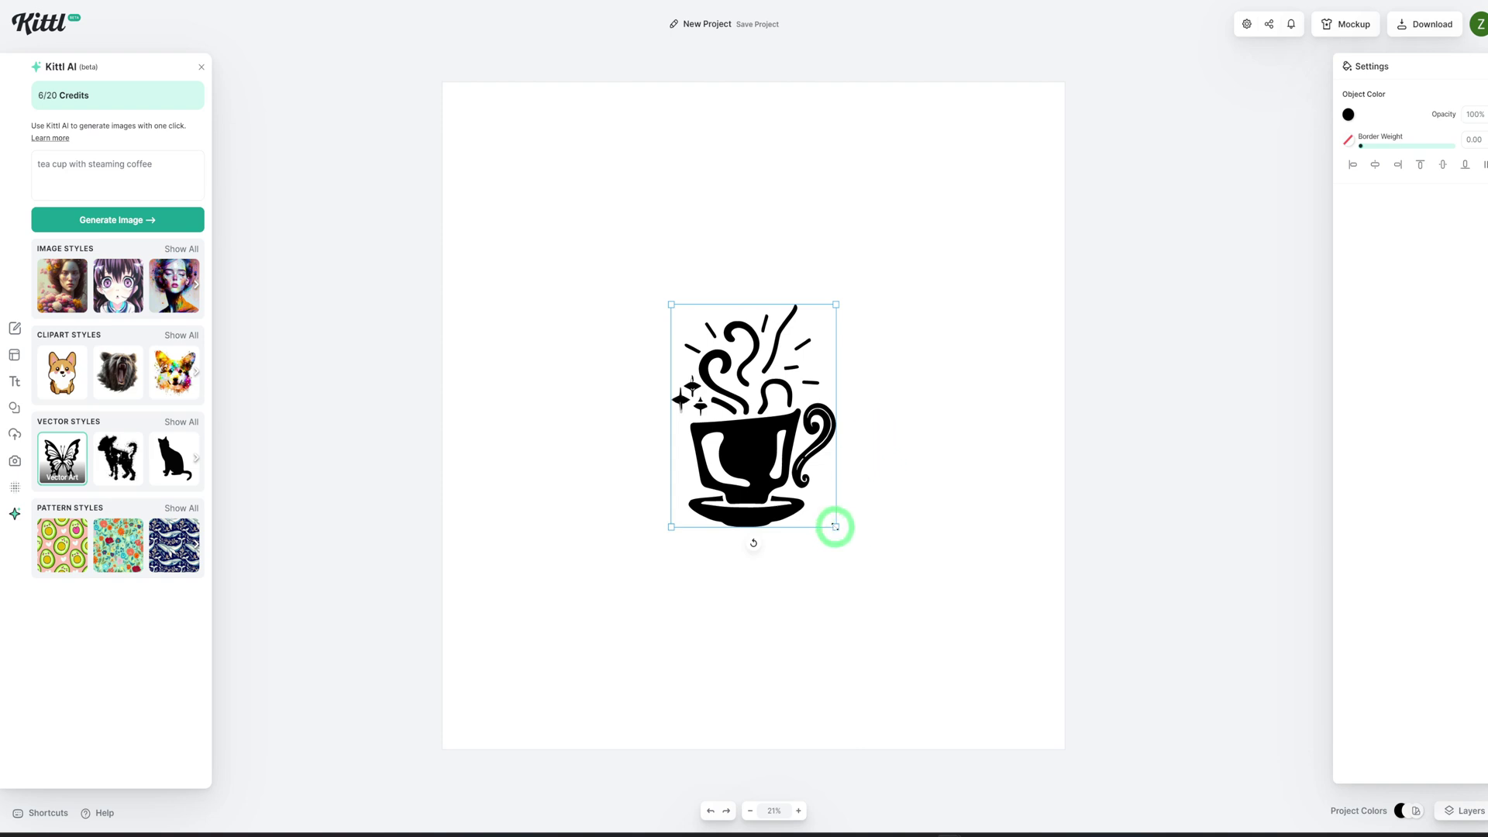
{"action": "left_click_drag", "start_coordinate": [835, 526], "coordinate": [1113, 741]}
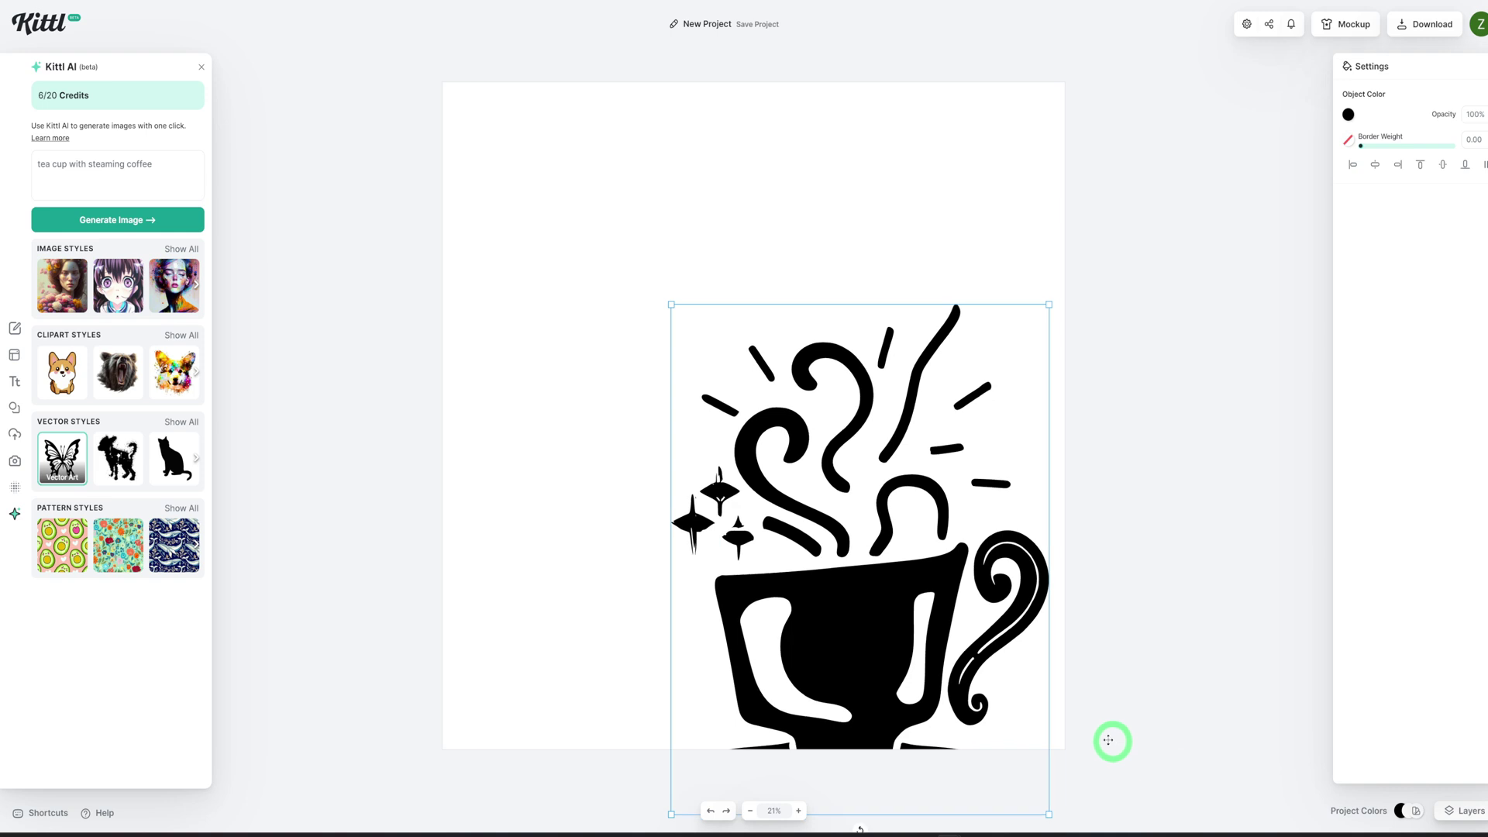
{"action": "left_click_drag", "start_coordinate": [840, 618], "coordinate": [755, 399]}
Step: Recolor the generated cup light pink (e4a9a9)
{"action": "left_click", "coordinate": [1348, 114]}
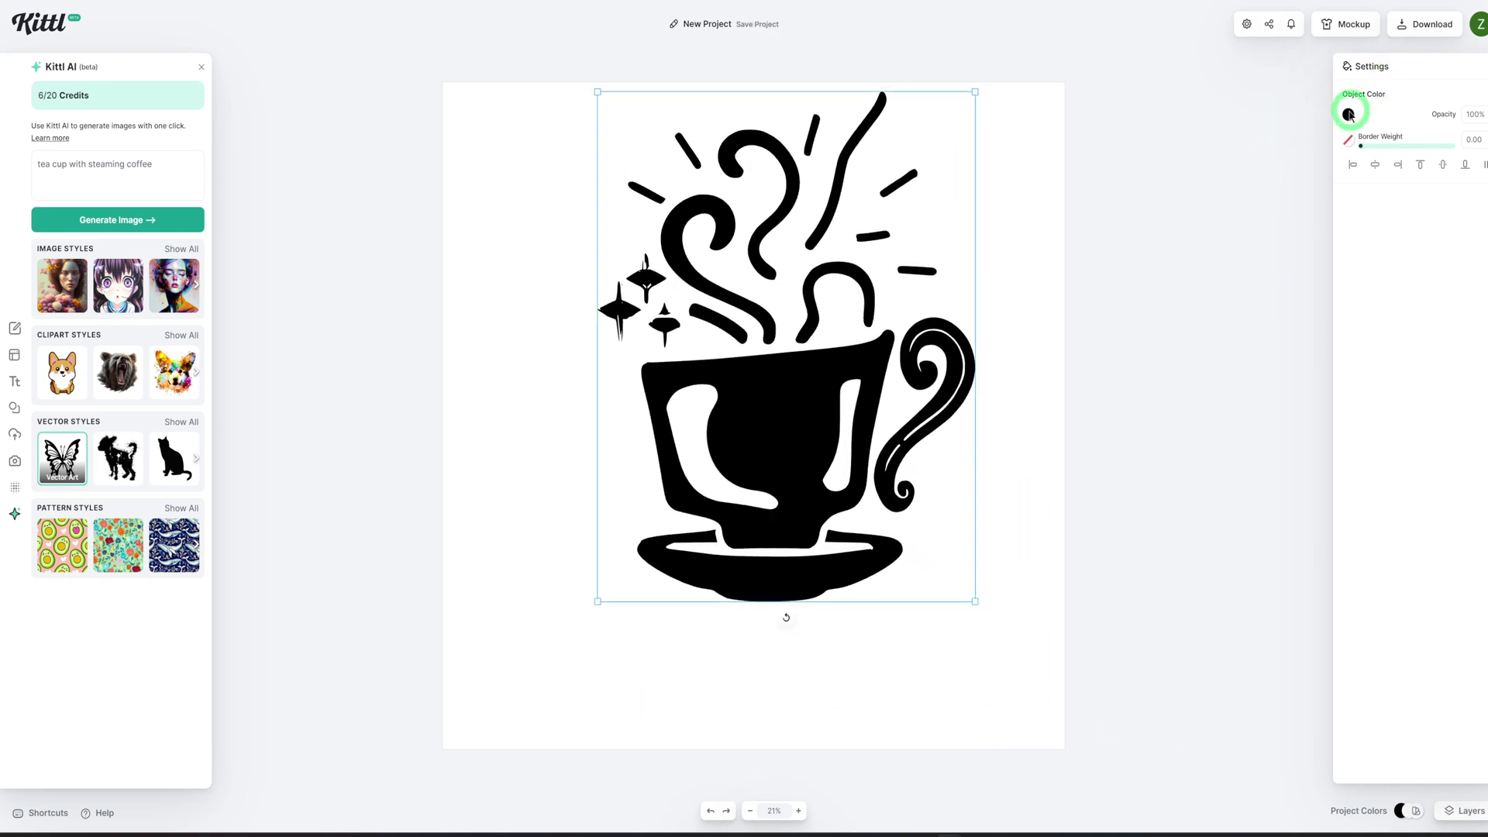
{"action": "left_click", "coordinate": [1256, 153]}
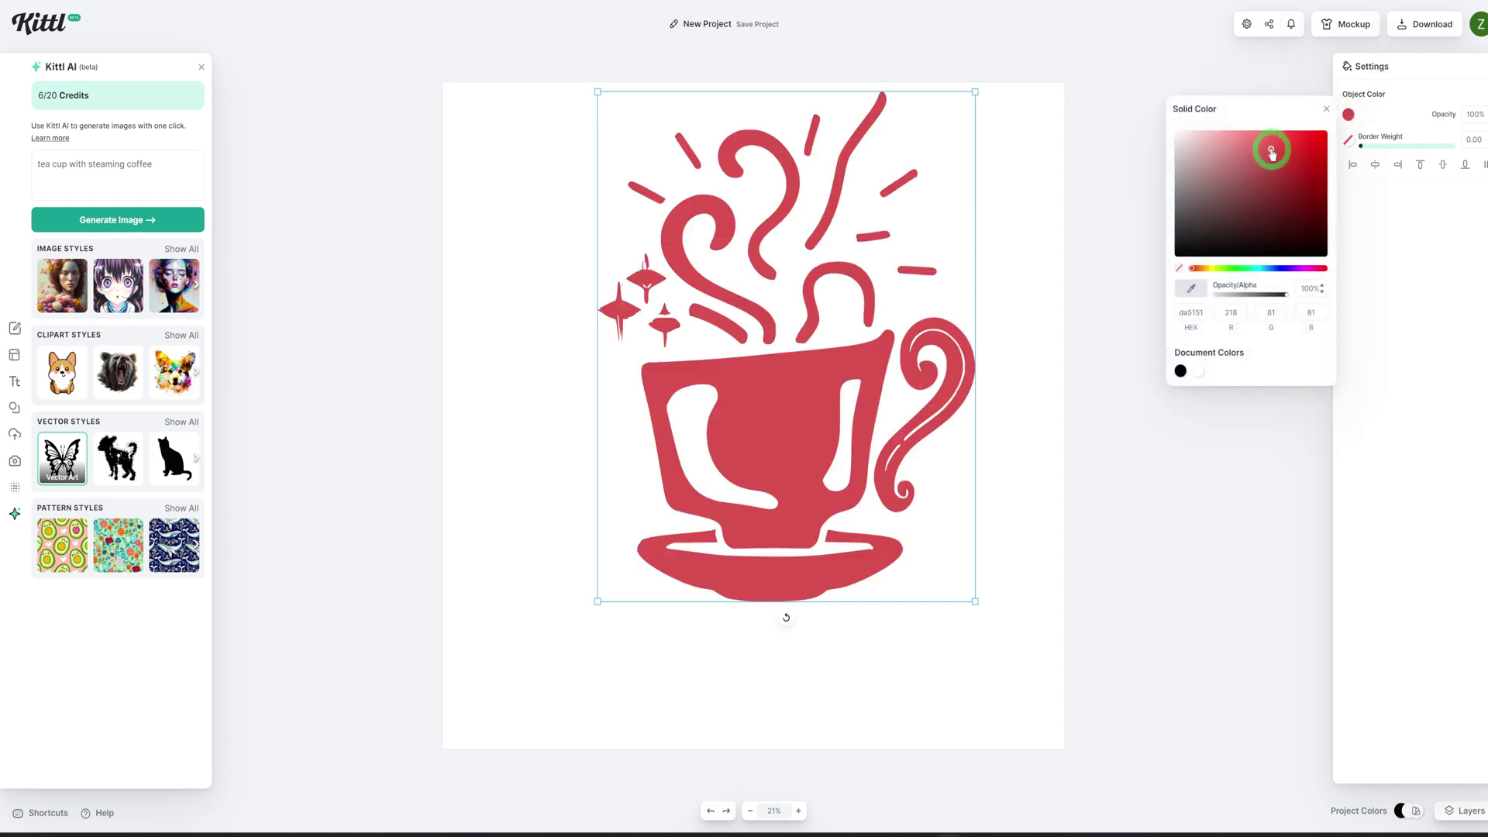
{"action": "left_click_drag", "start_coordinate": [1254, 154], "coordinate": [1217, 149]}
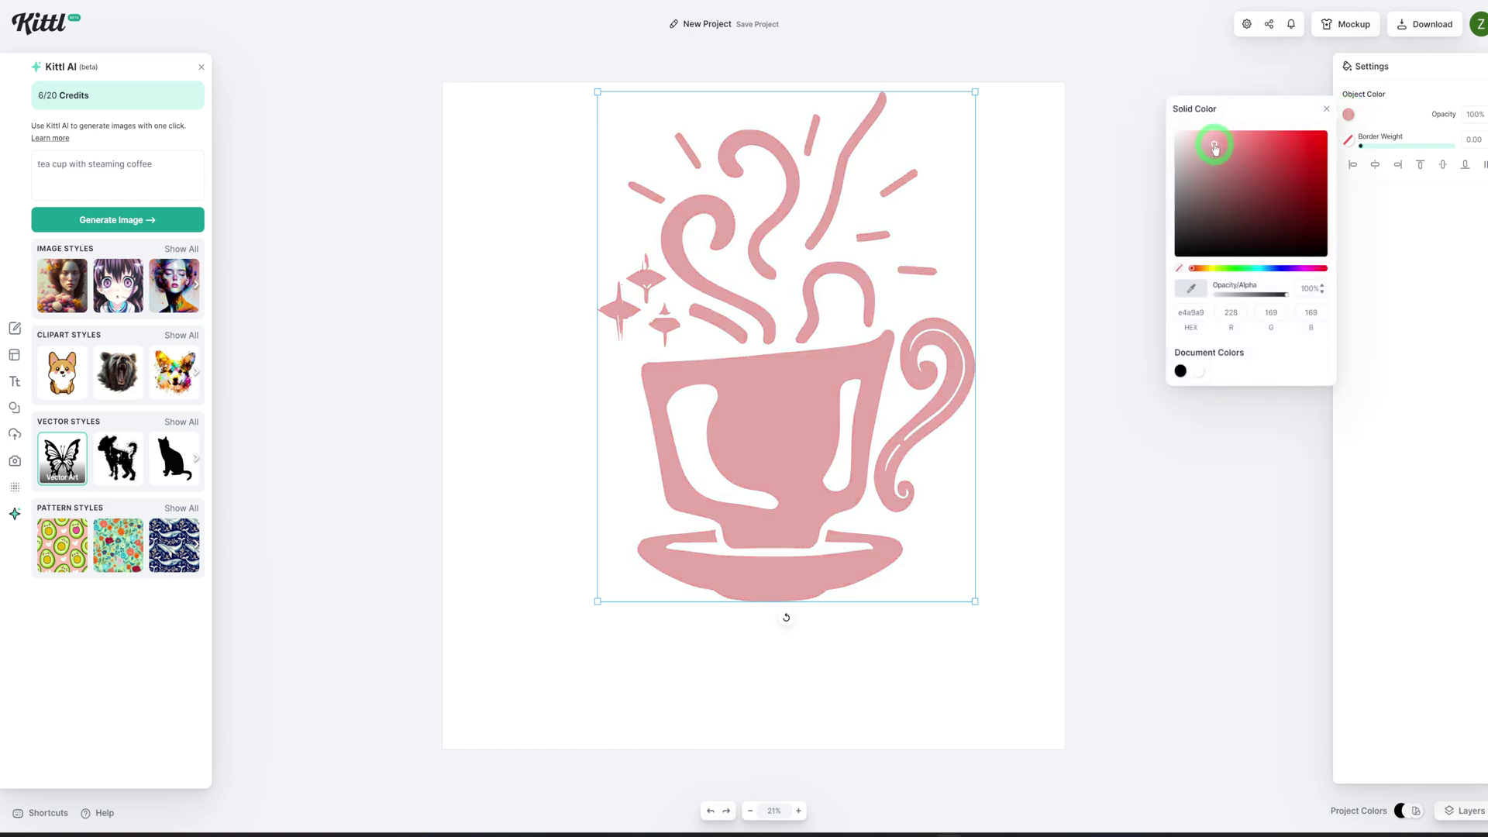
{"action": "left_click", "coordinate": [1362, 146]}
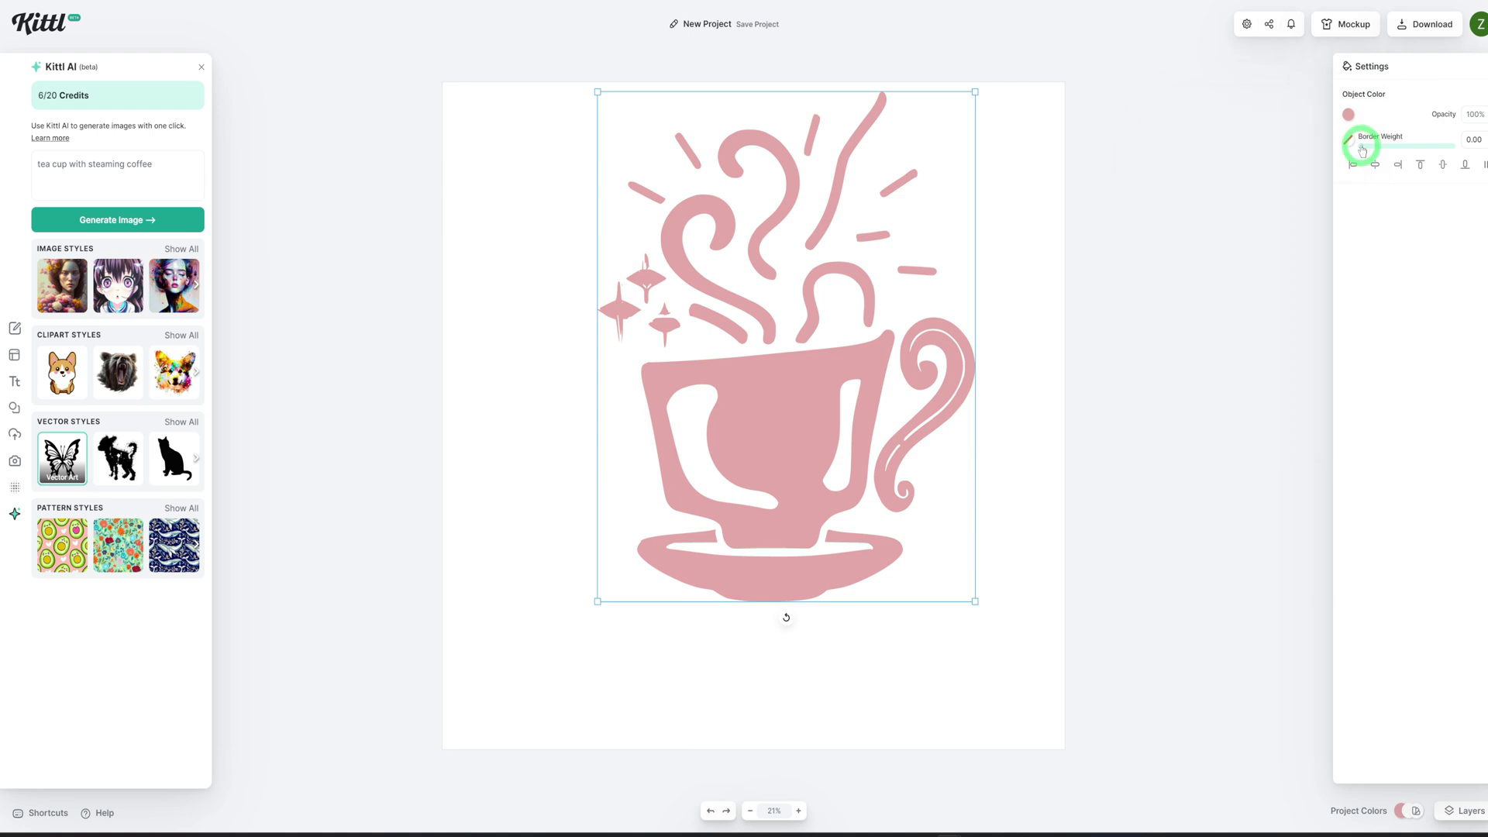
{"action": "left_click_drag", "start_coordinate": [1378, 150], "coordinate": [1346, 109]}
Step: Set the generated cup's color to near-black (060505) and scale it down slightly
{"action": "left_click", "coordinate": [1348, 115]}
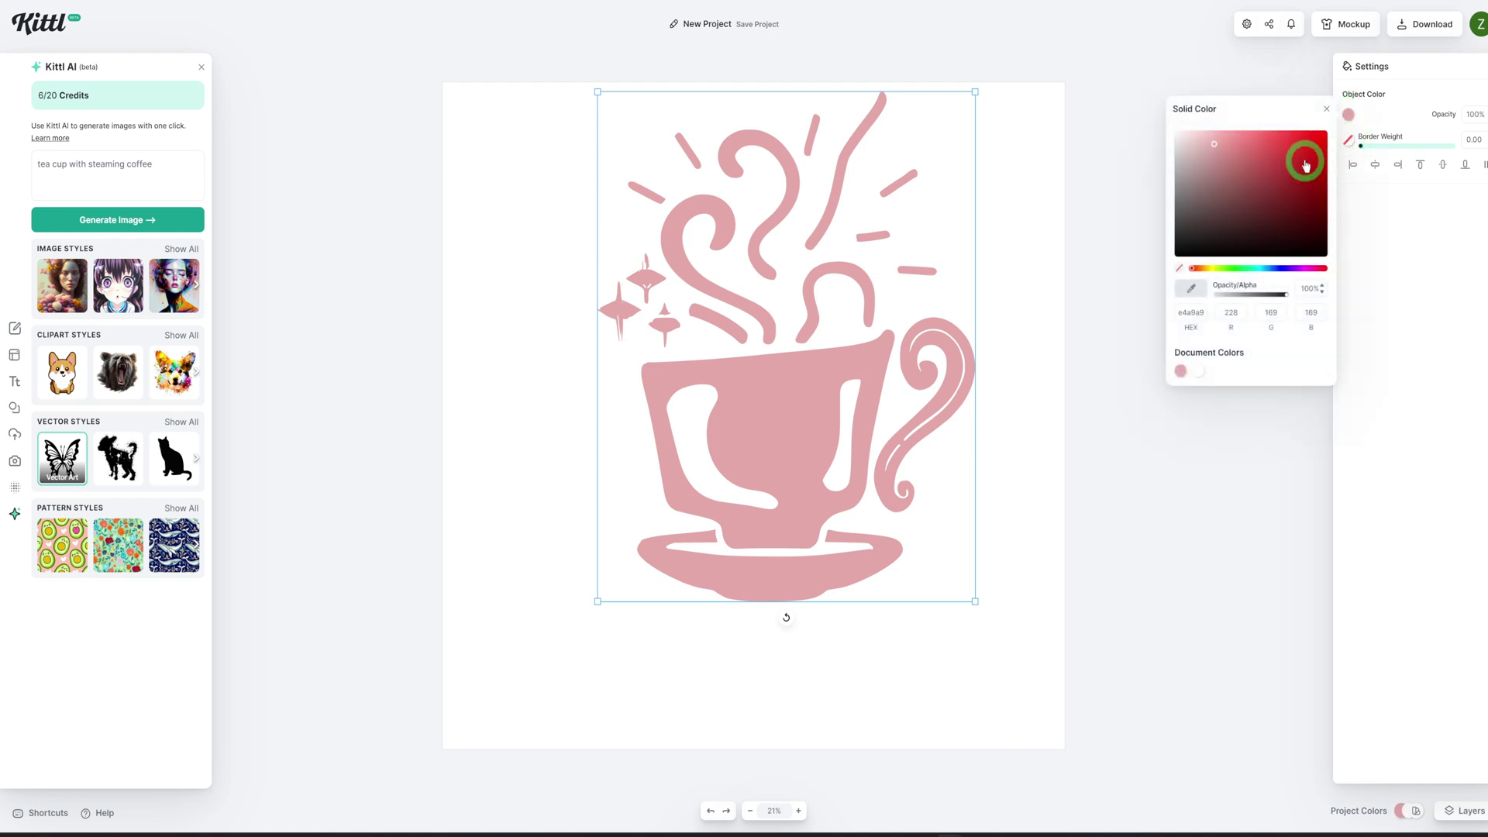
{"action": "left_click", "coordinate": [1176, 255]}
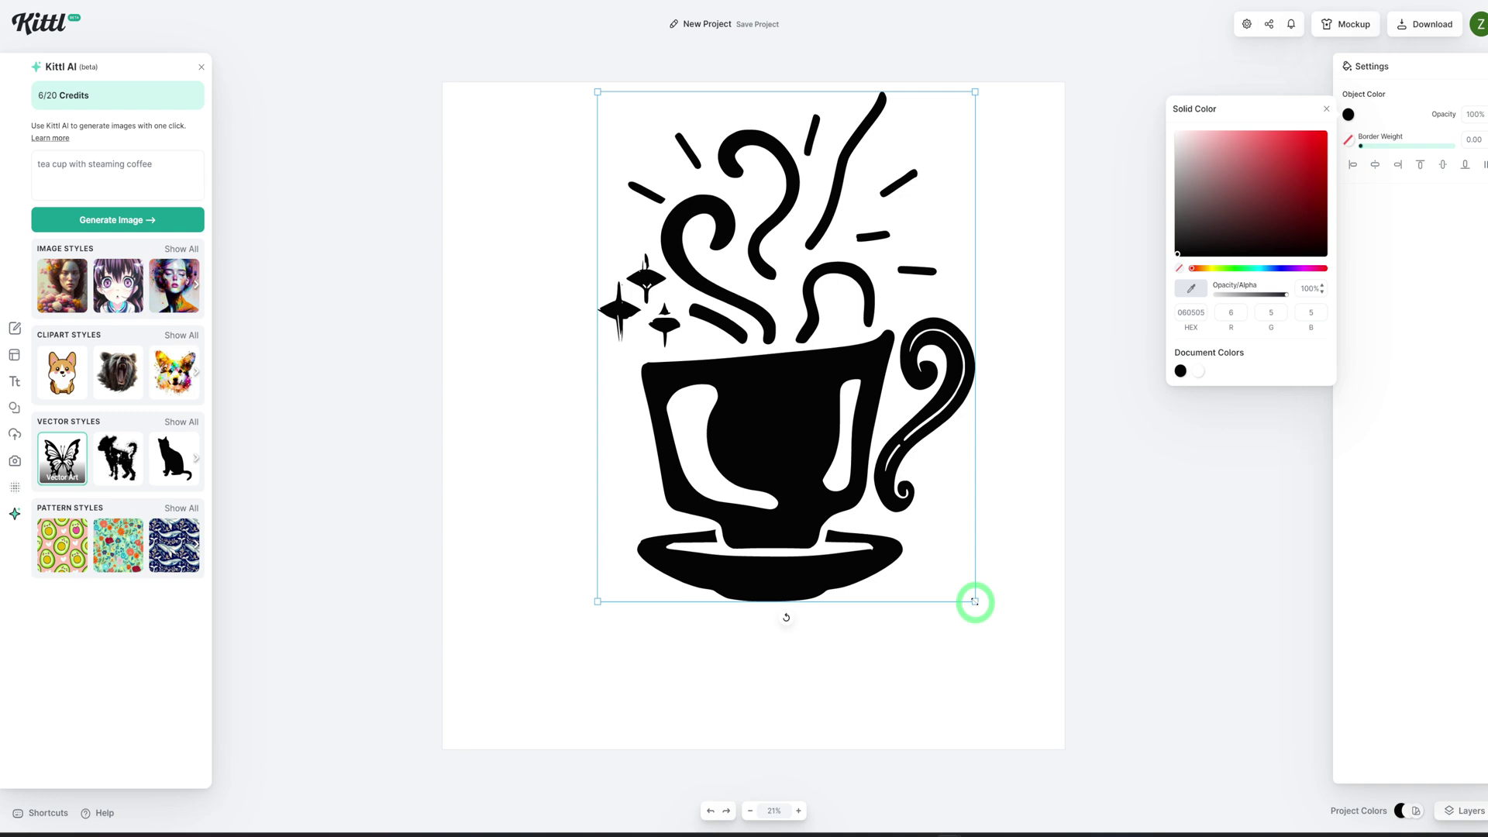
{"action": "left_click_drag", "start_coordinate": [974, 601], "coordinate": [917, 505]}
{"action": "left_click", "coordinate": [764, 268]}
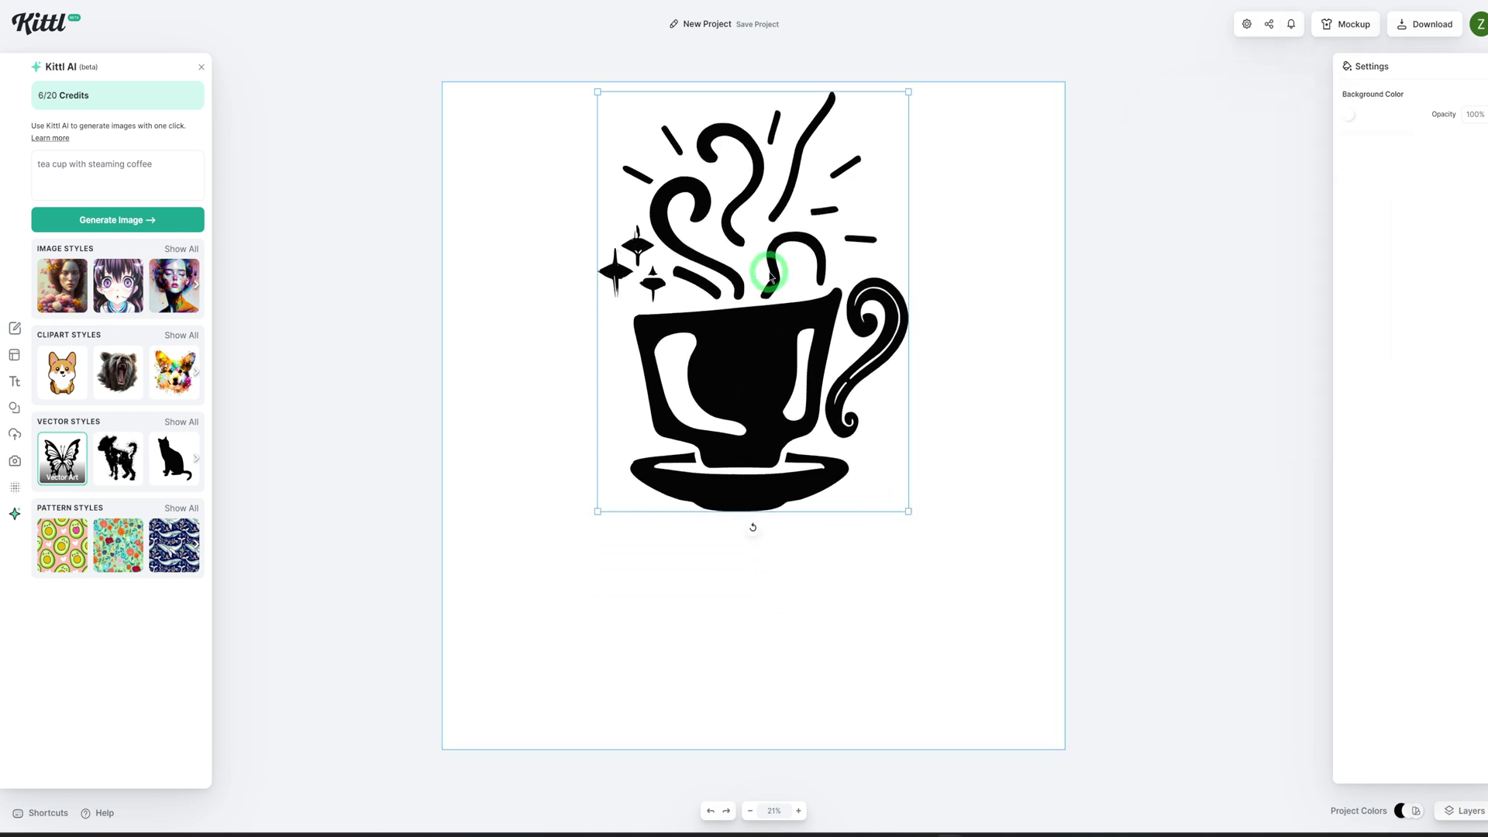
{"action": "left_click", "coordinate": [778, 273]}
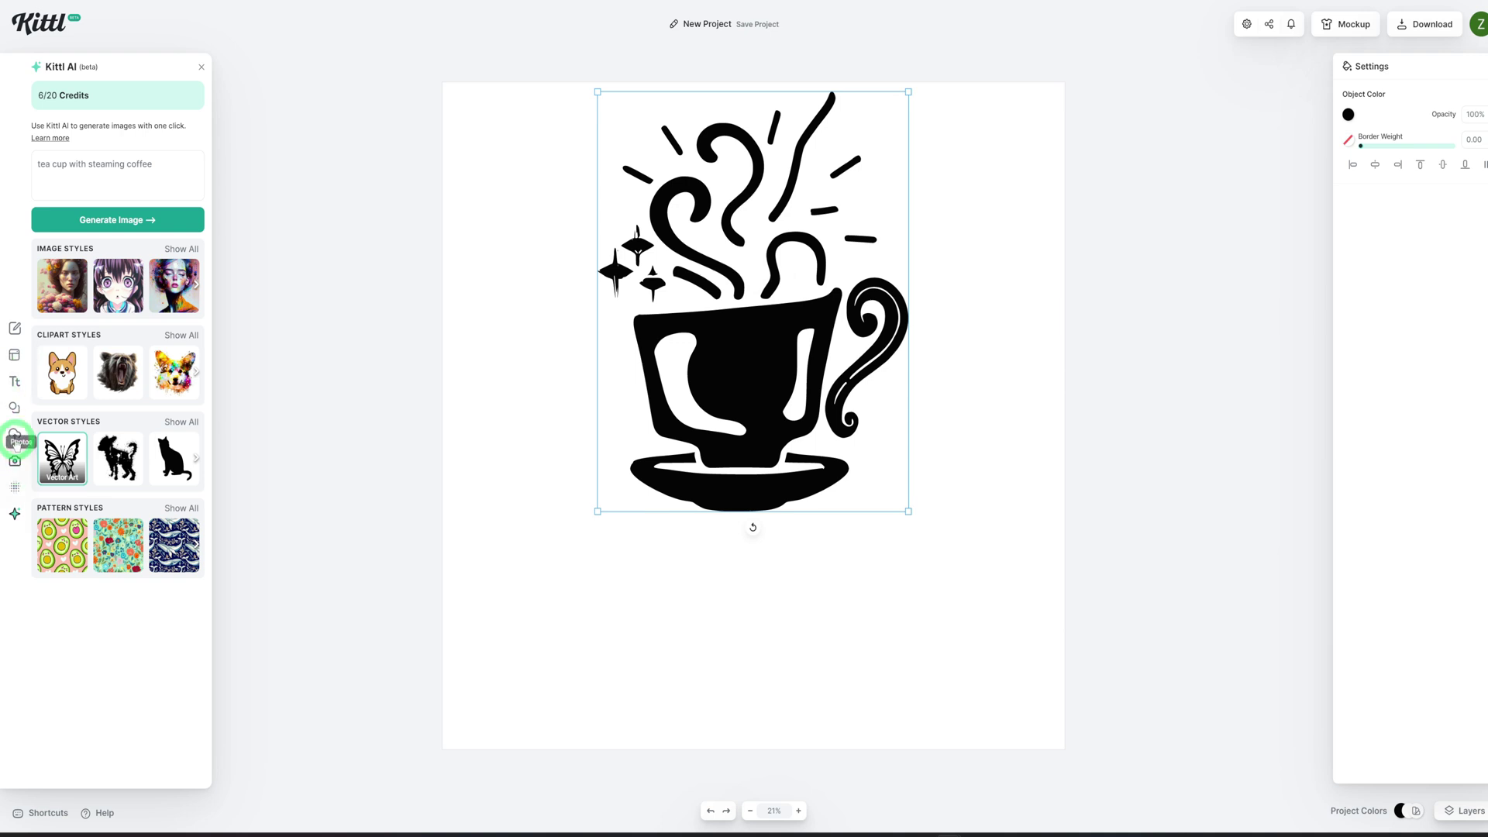
Step: View the generated images stored in the uploads and search the Logo templates for coffee
{"action": "left_click", "coordinate": [15, 435]}
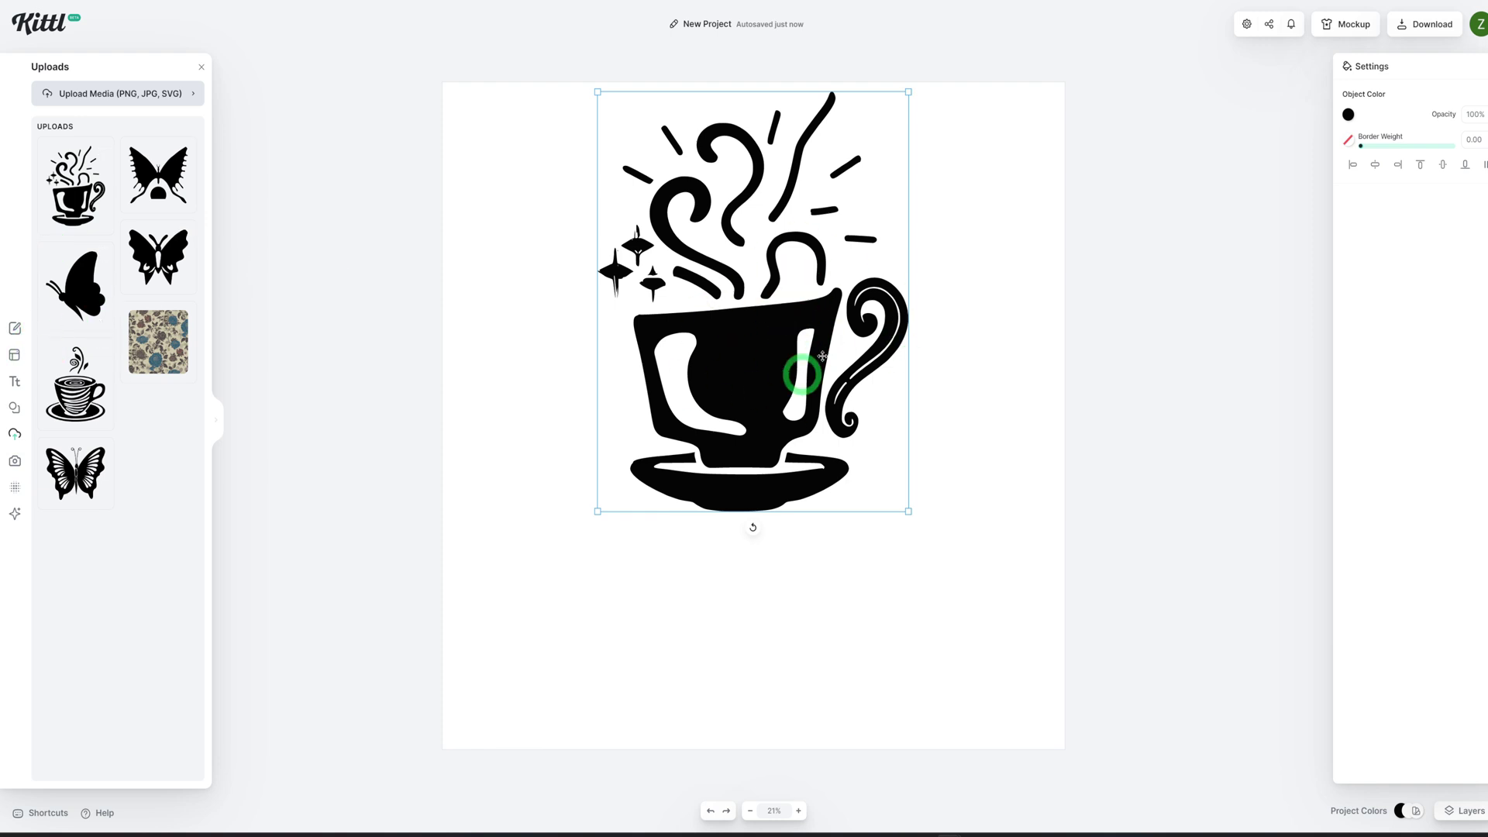
{"action": "left_click", "coordinate": [15, 355]}
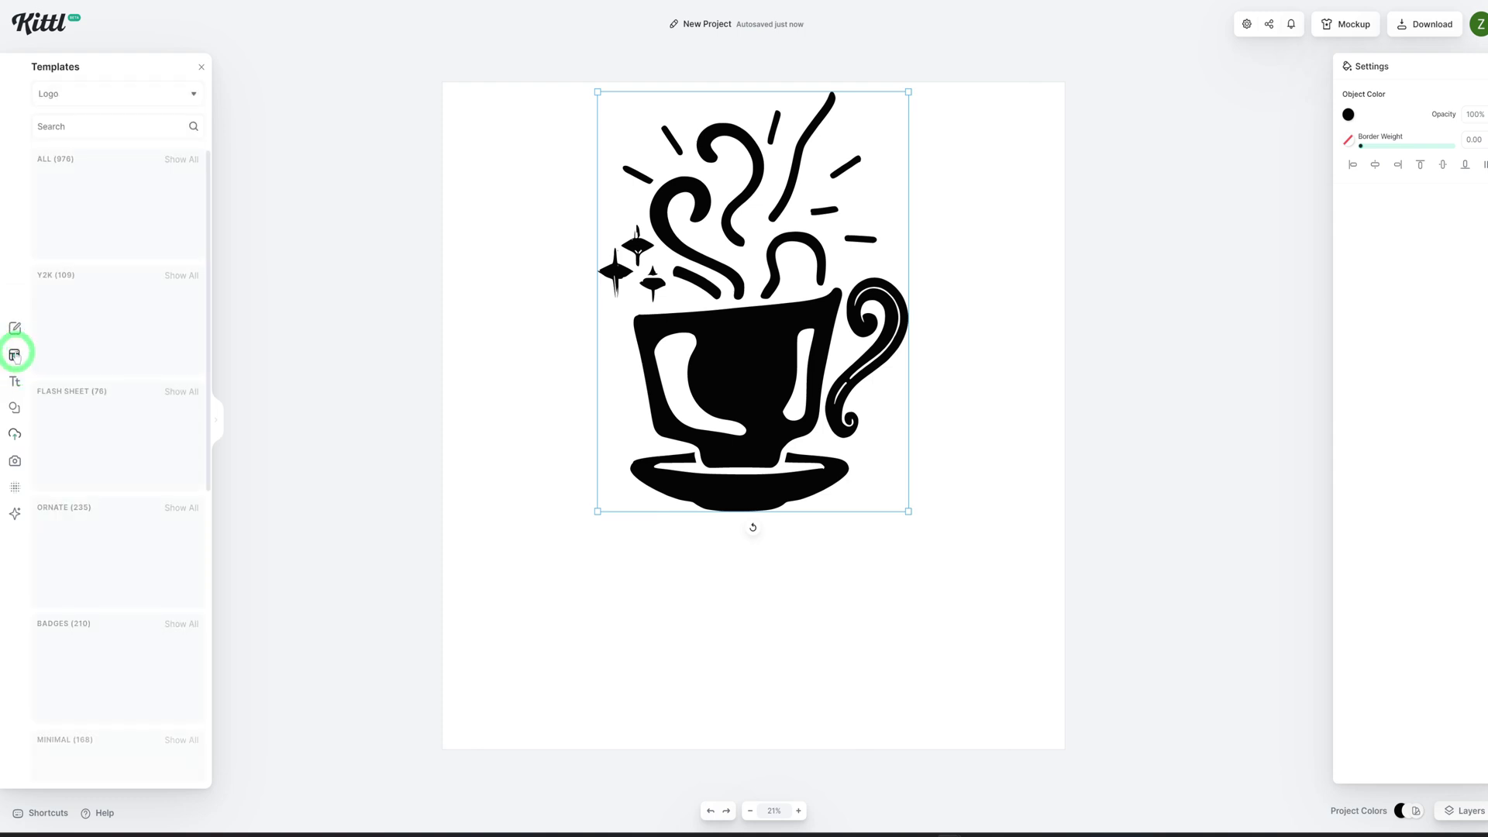
{"action": "left_click", "coordinate": [62, 125]}
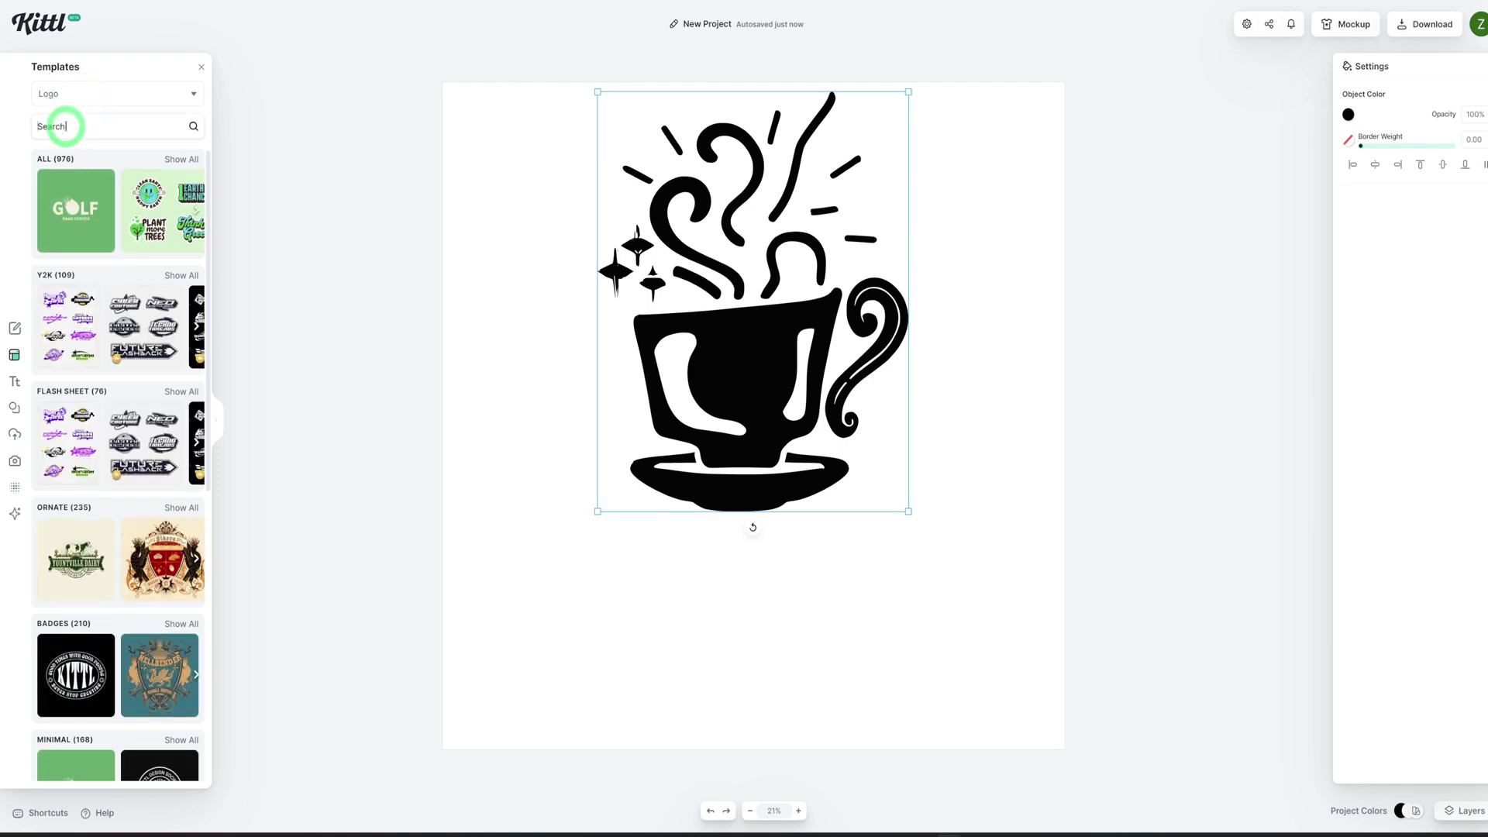
{"action": "type", "text": "coffe"}
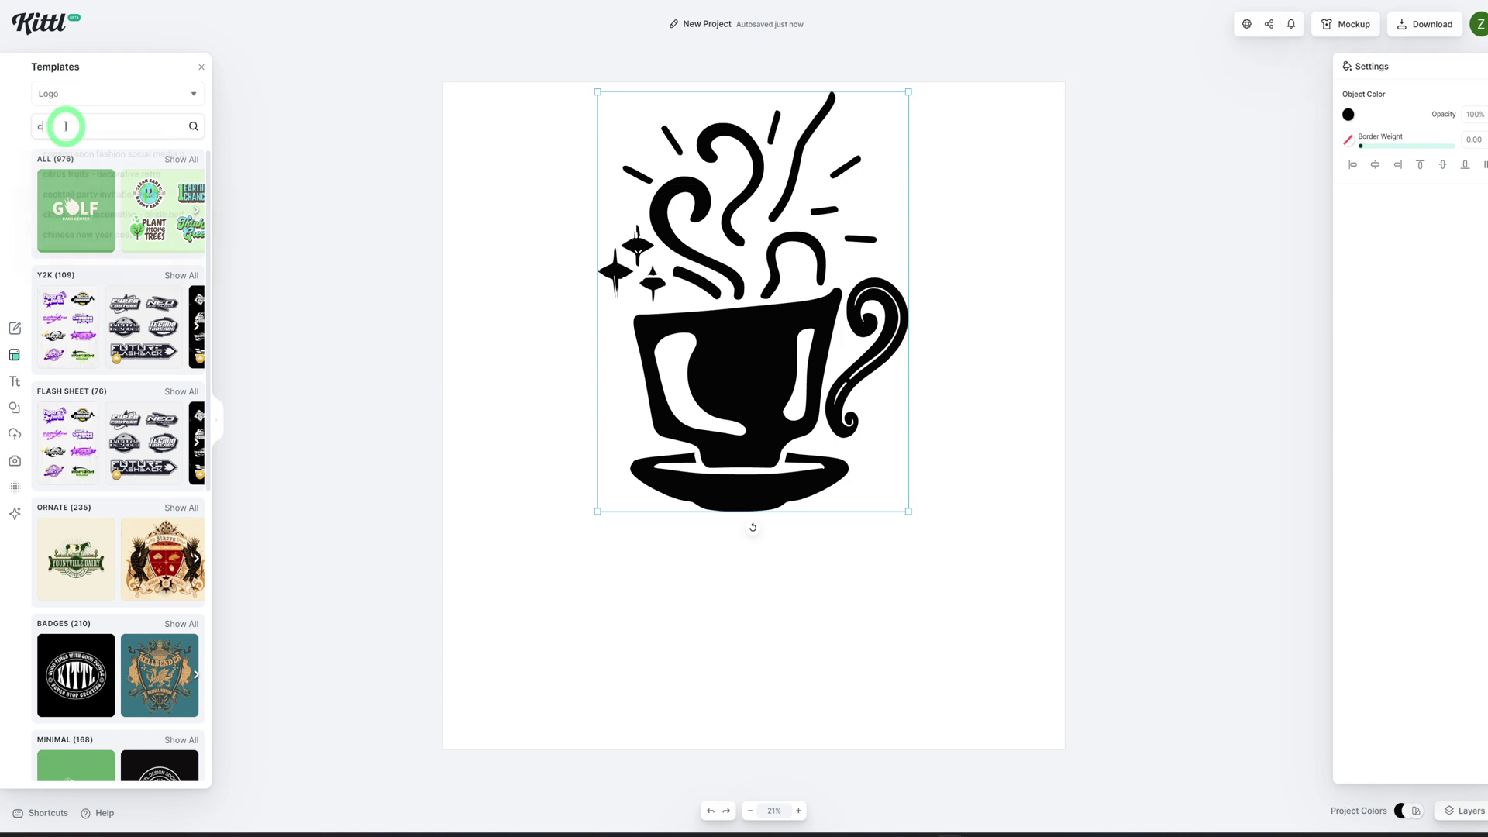
{"action": "left_click", "coordinate": [66, 158]}
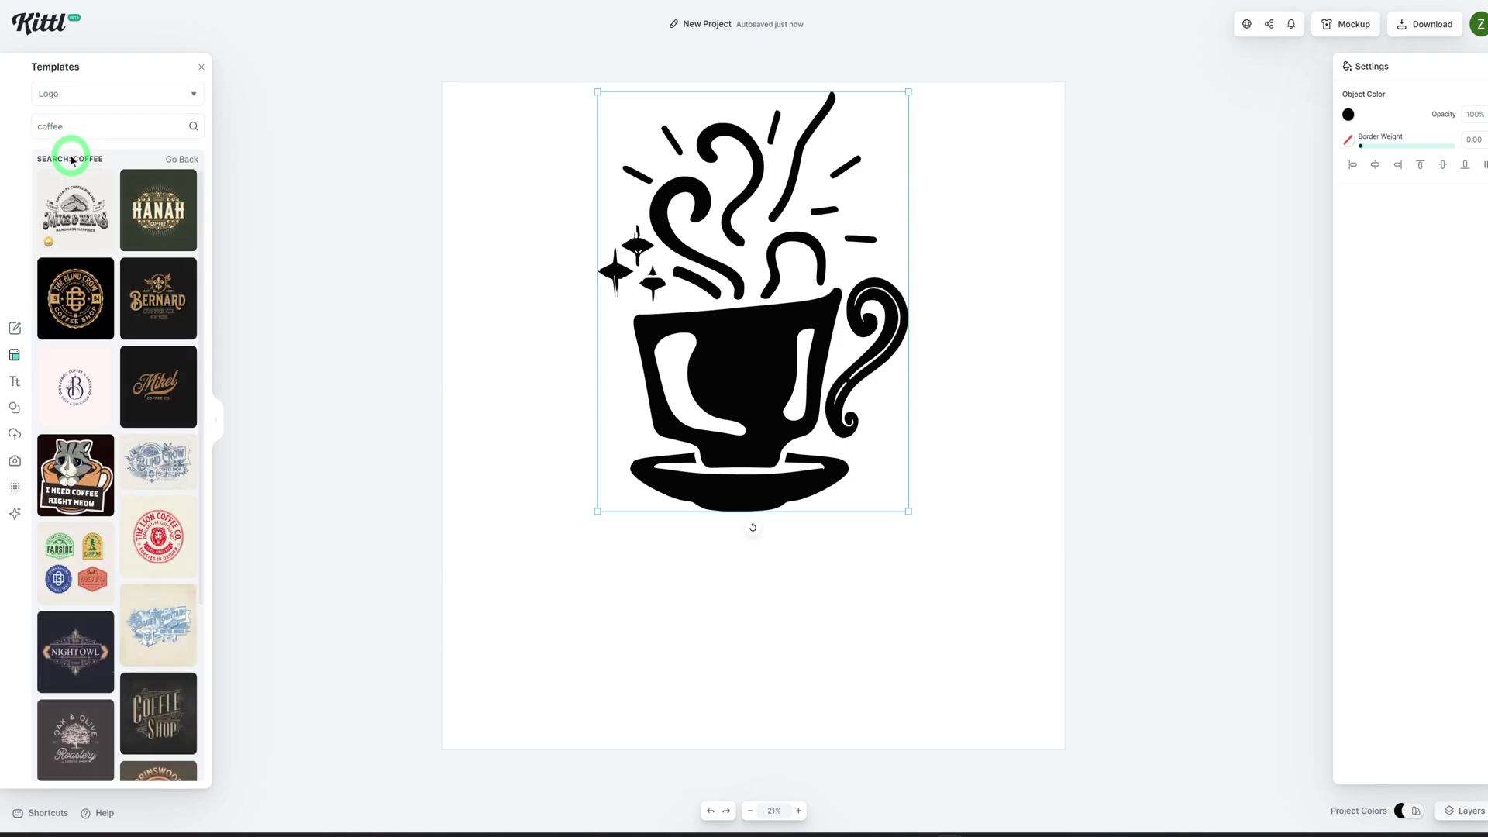
Step: Load the yellow Mona's coffee logo template, replacing the current project
{"action": "scroll", "coordinate": [109, 388], "scroll_direction": "down", "scroll_amount": 3}
{"action": "scroll", "coordinate": [111, 393], "scroll_direction": "down", "scroll_amount": 1}
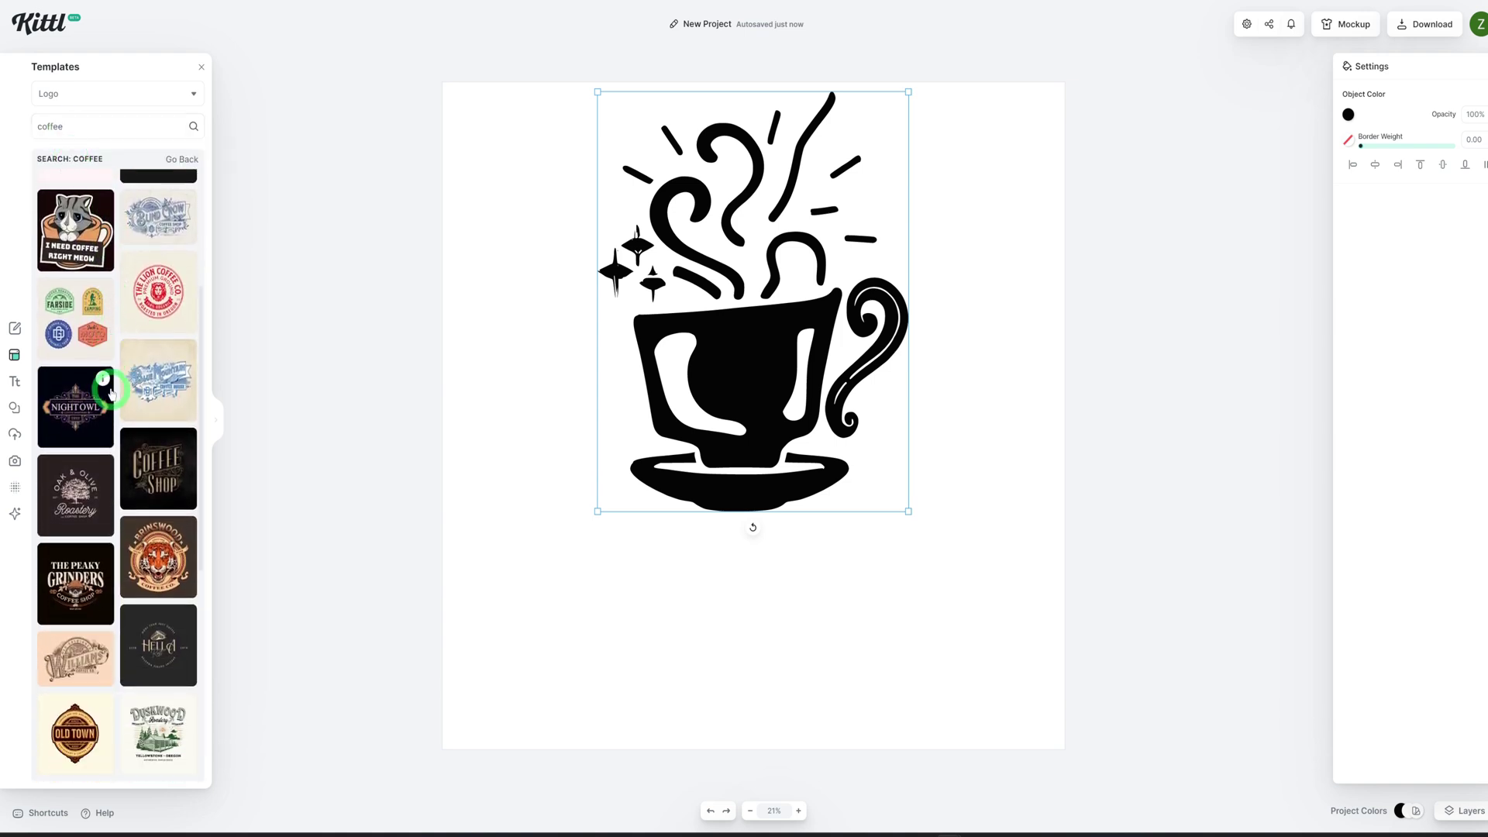
{"action": "scroll", "coordinate": [110, 393], "scroll_direction": "down", "scroll_amount": 6}
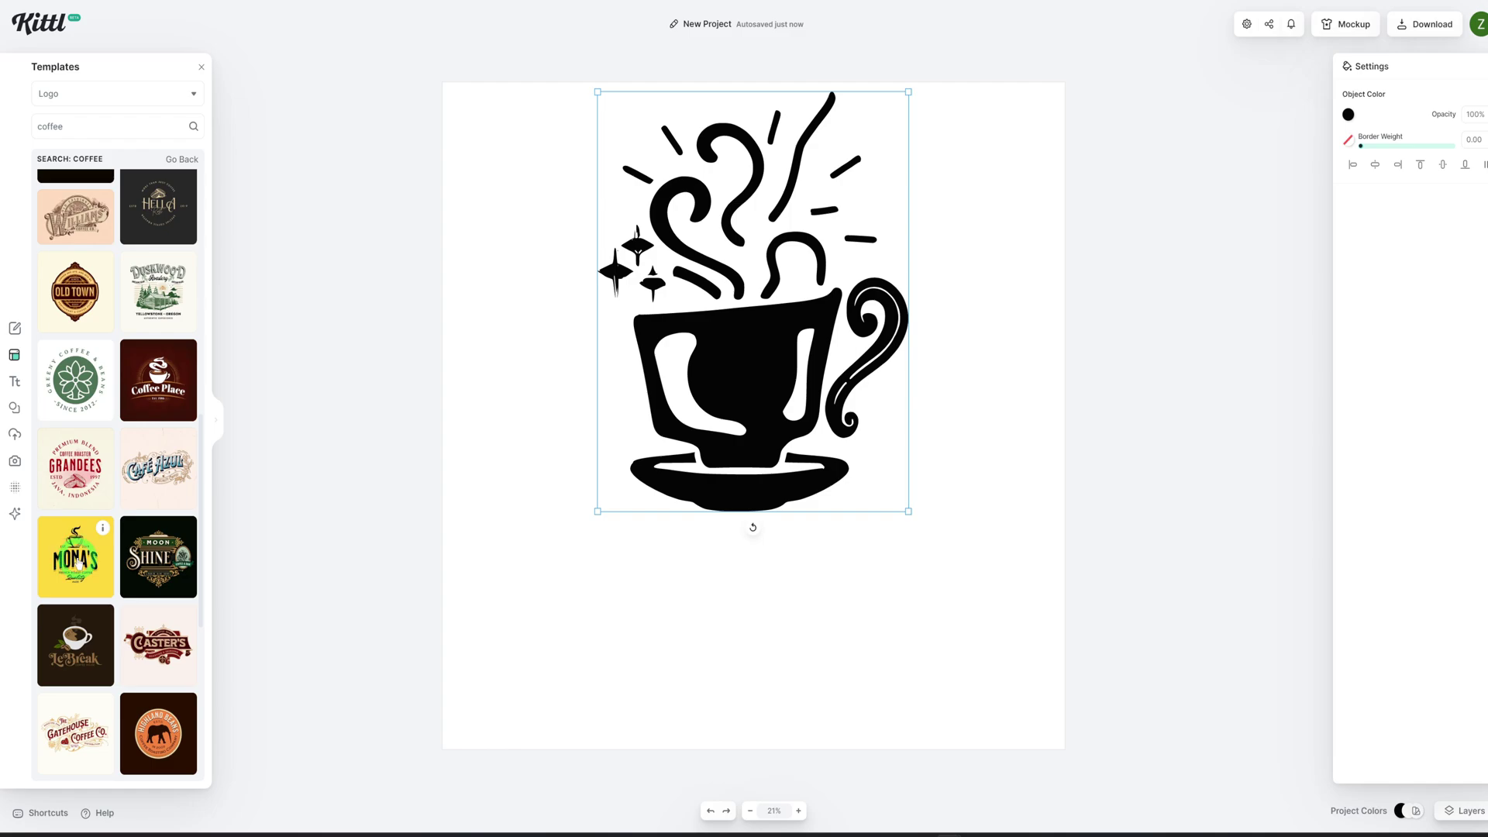
{"action": "left_click", "coordinate": [78, 564]}
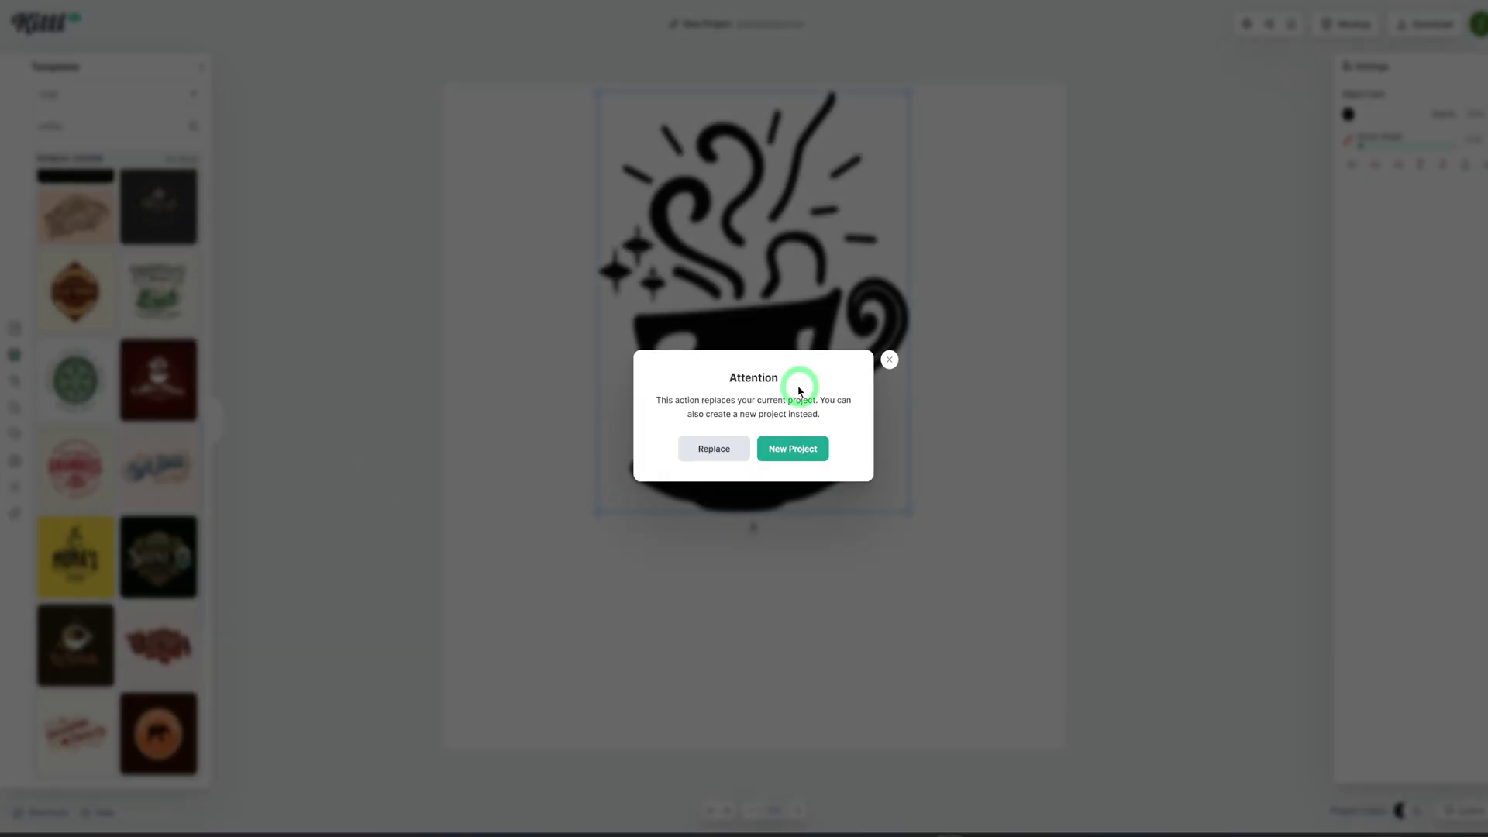
{"action": "left_click", "coordinate": [726, 450]}
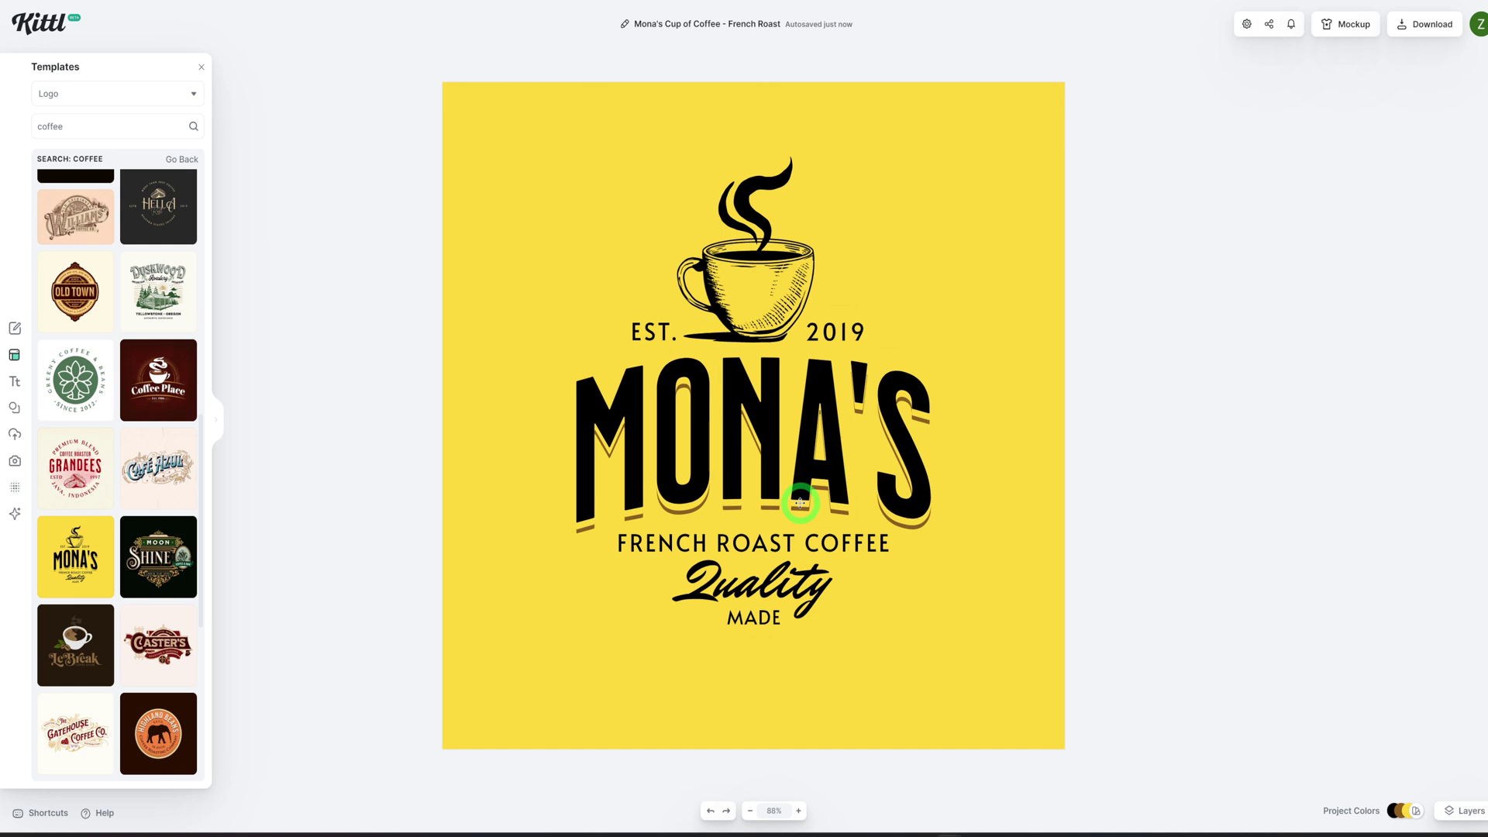
Step: Delete the coffee cup illustration and the "EST." and "2019" texts from the logo
{"action": "left_click", "coordinate": [763, 277]}
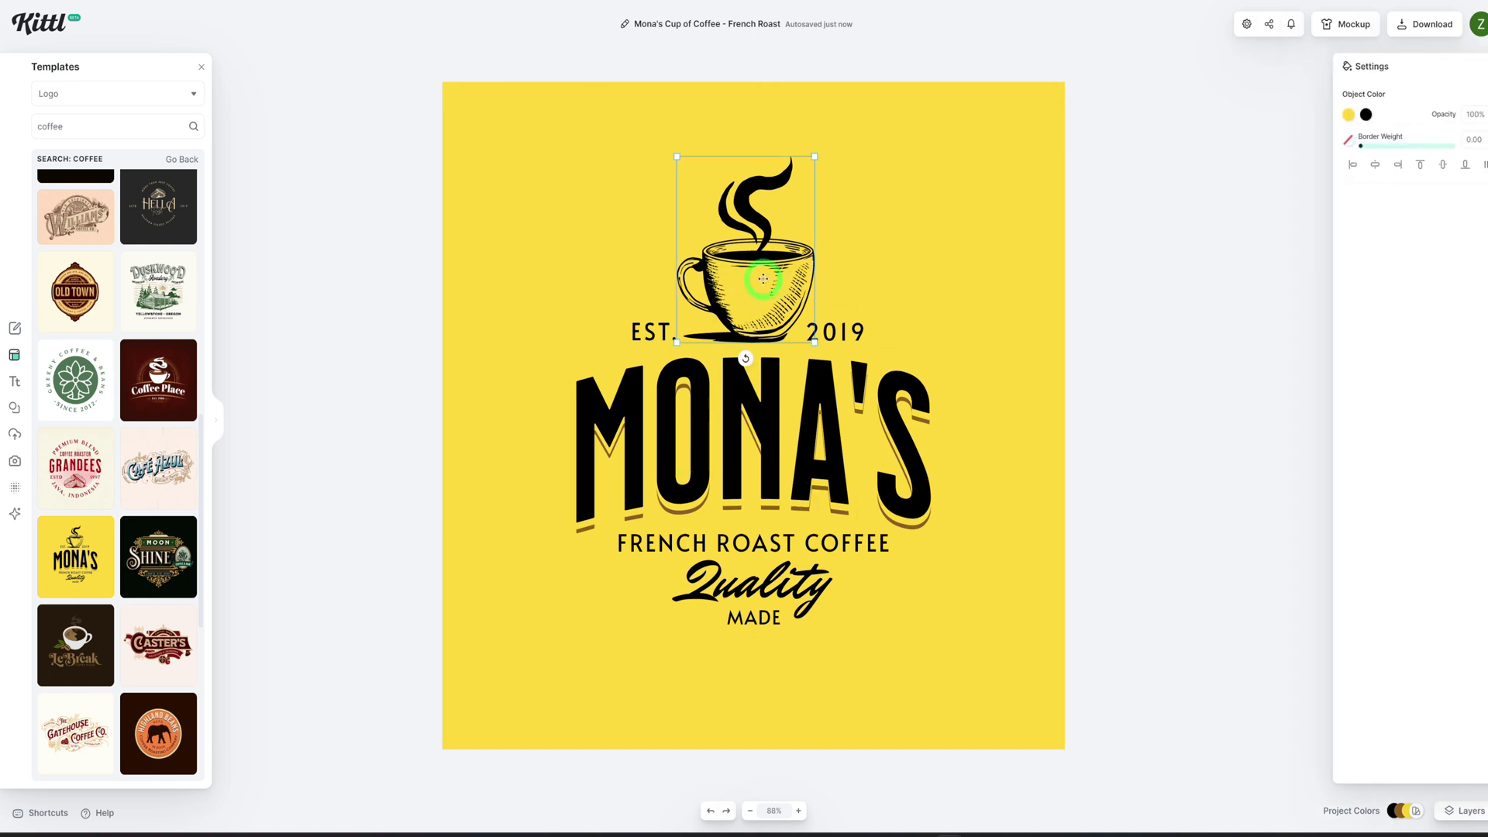
{"action": "key", "text": "Delete"}
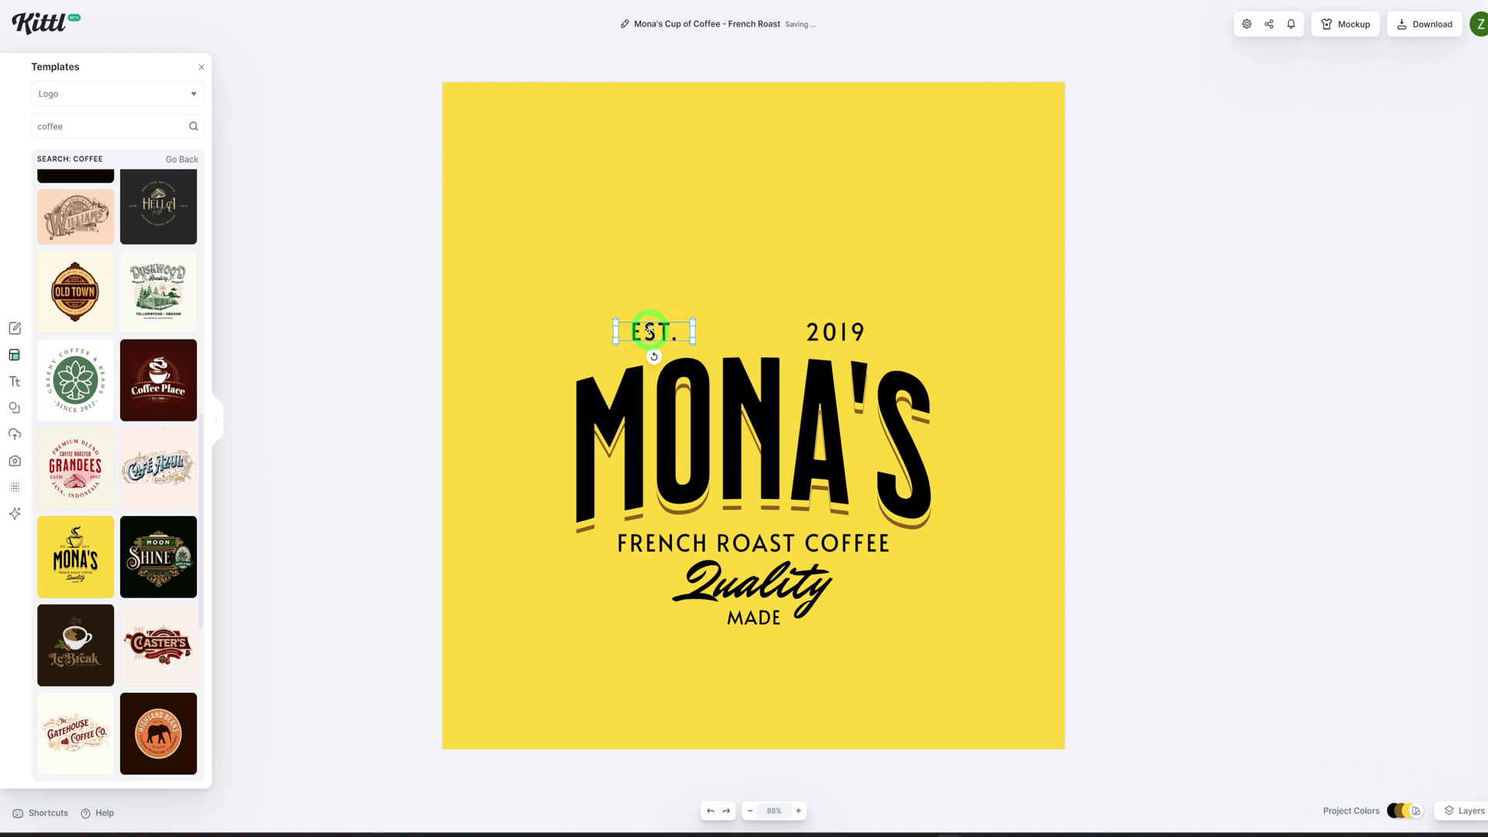
{"action": "key", "text": "Delete"}
{"action": "left_click", "coordinate": [848, 332]}
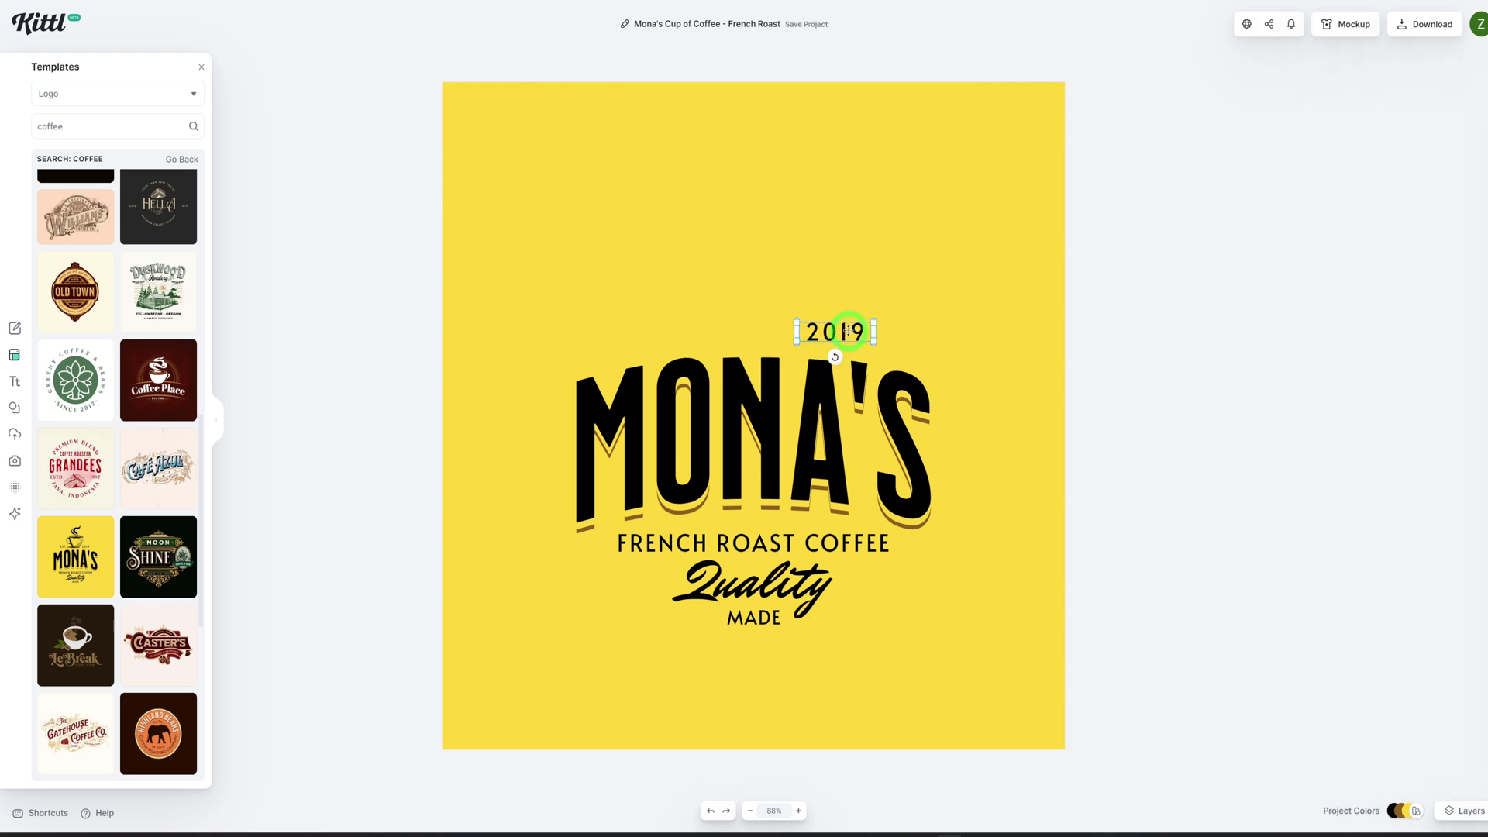
{"action": "key", "text": "Delete"}
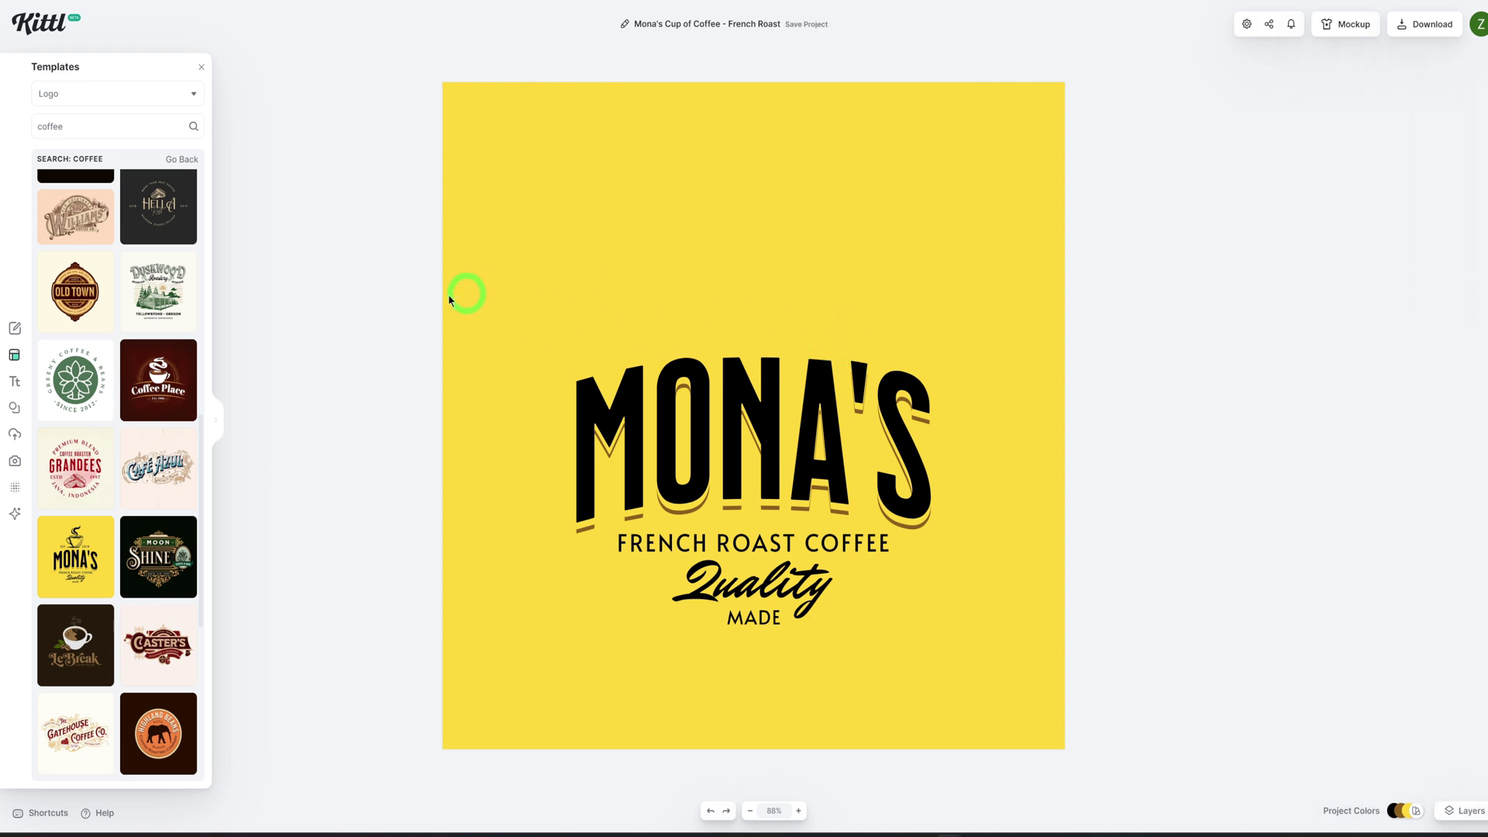
Step: Add the striped coffee cup with saucer from the uploads and center it above the MONA'S text
{"action": "left_click", "coordinate": [16, 434]}
{"action": "left_click", "coordinate": [75, 287]}
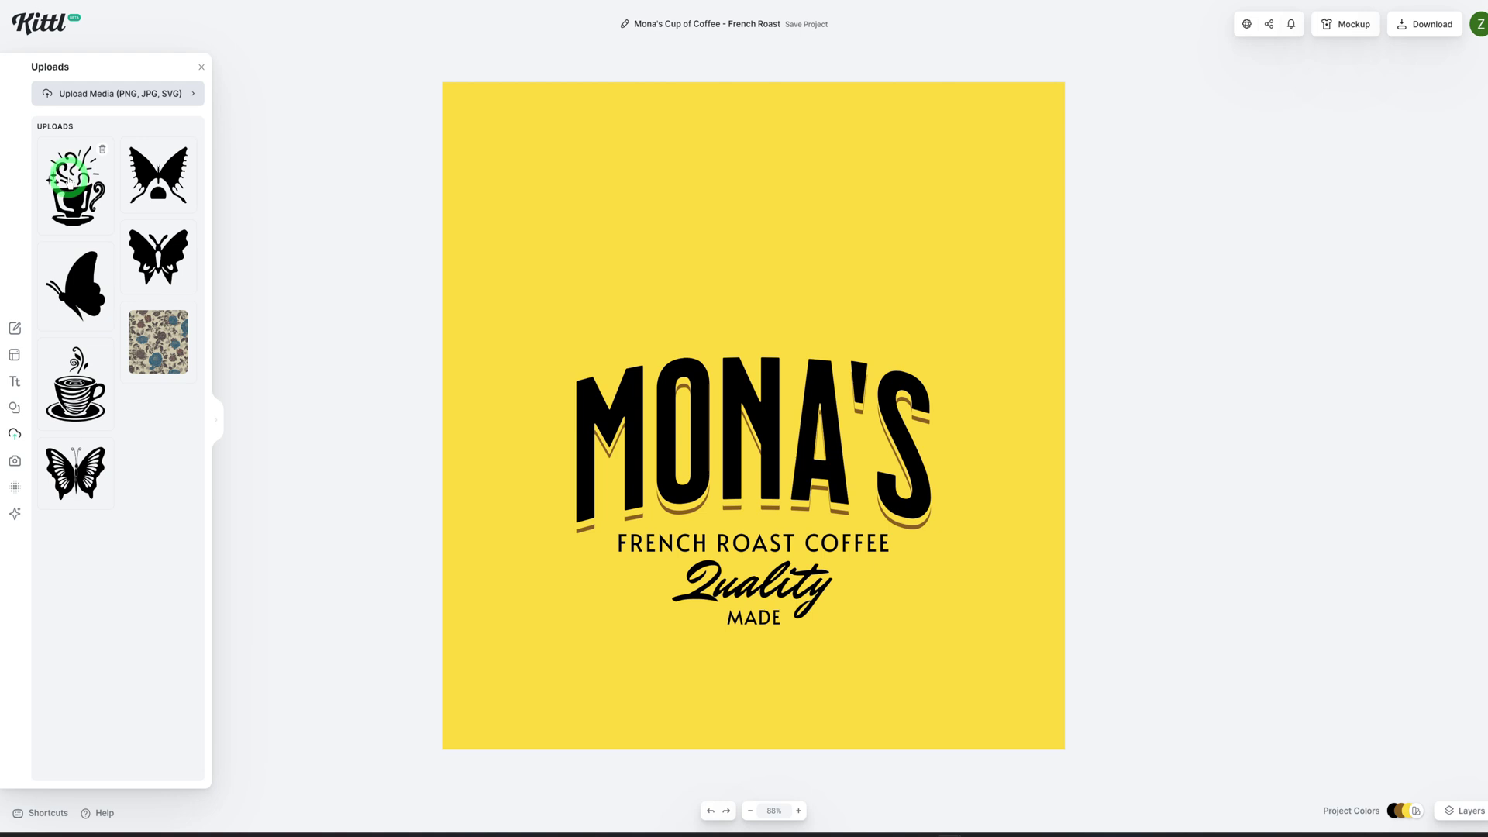
{"action": "left_click", "coordinate": [75, 388]}
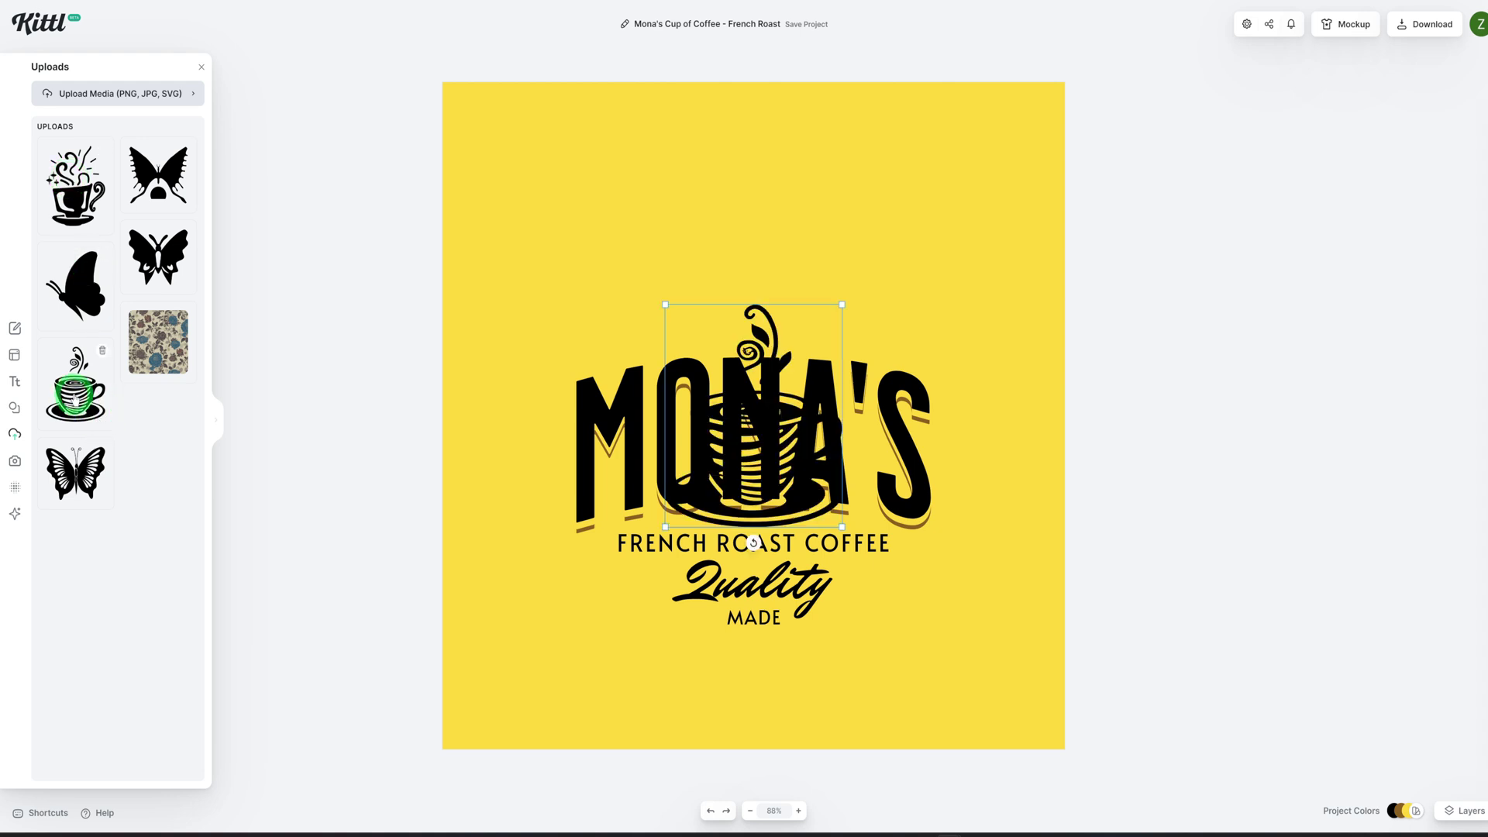
{"action": "left_click_drag", "start_coordinate": [758, 333], "coordinate": [763, 154]}
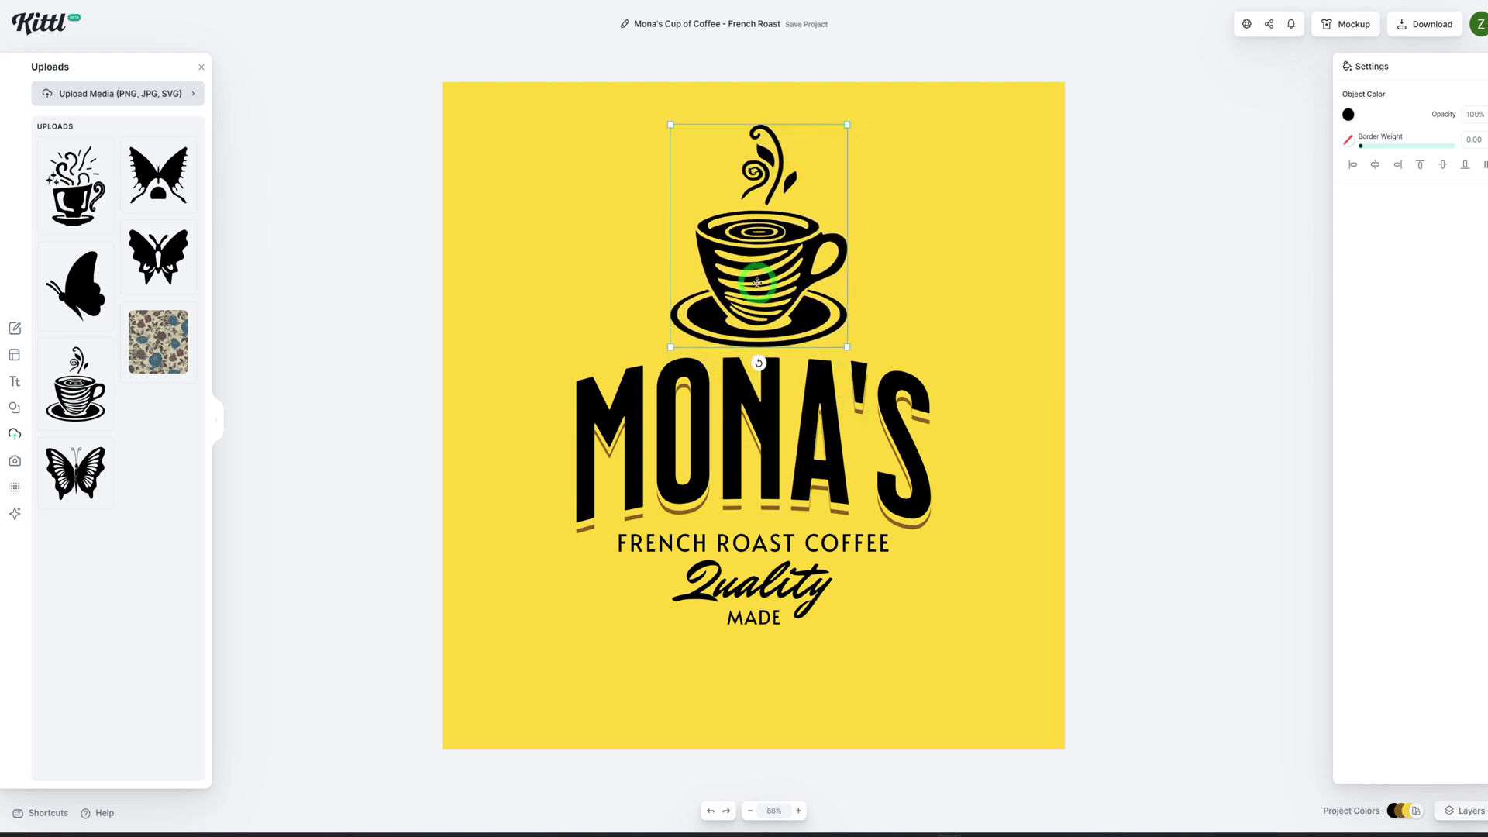
{"action": "left_click_drag", "start_coordinate": [757, 286], "coordinate": [749, 285]}
{"action": "left_click", "coordinate": [560, 341]}
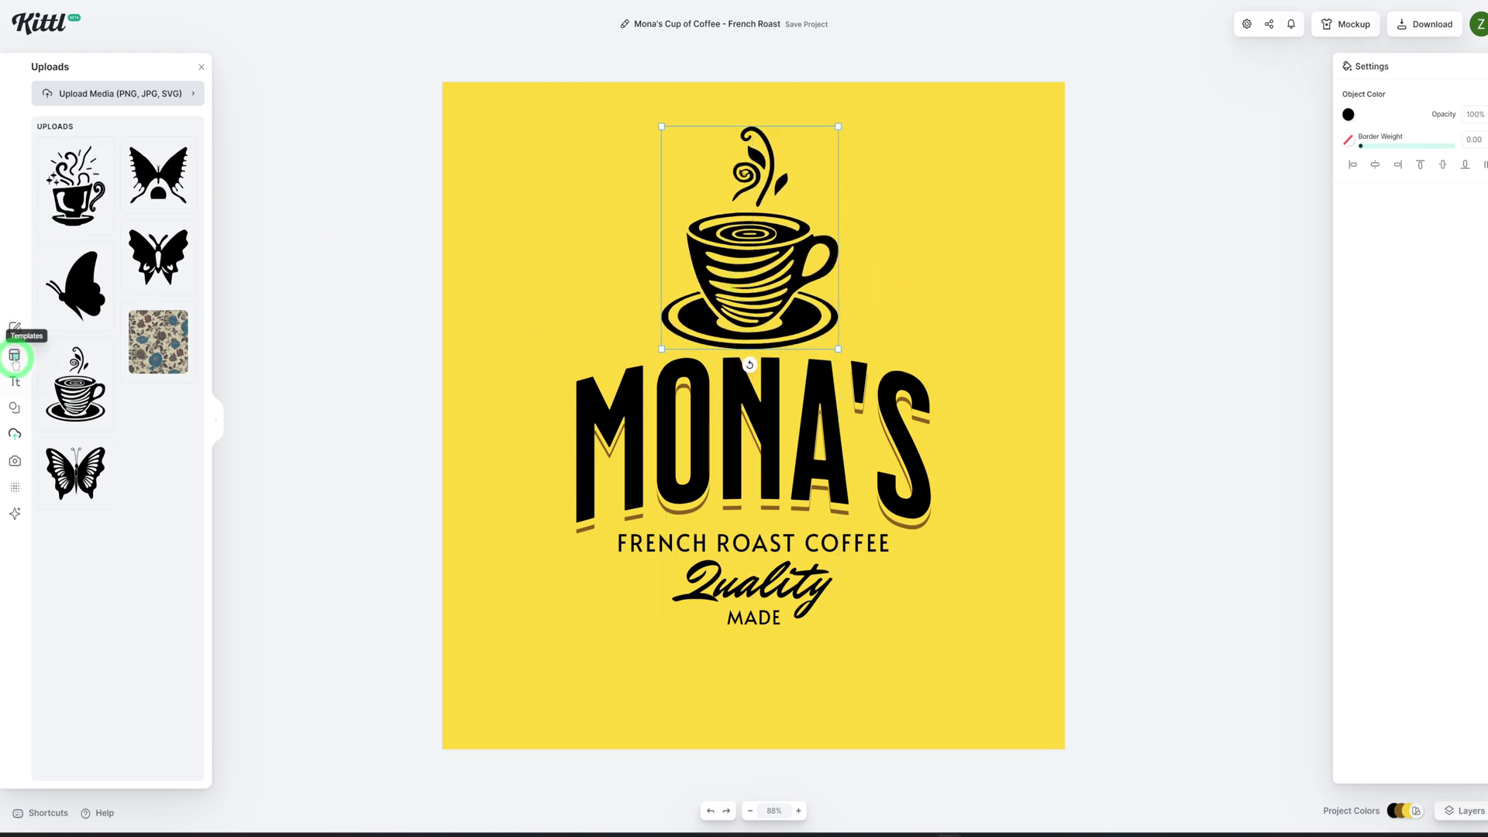
Step: Search the elements for coffee beans, add the red coffee bean cluster, and place it beside the cup's handle
{"action": "left_click", "coordinate": [14, 409]}
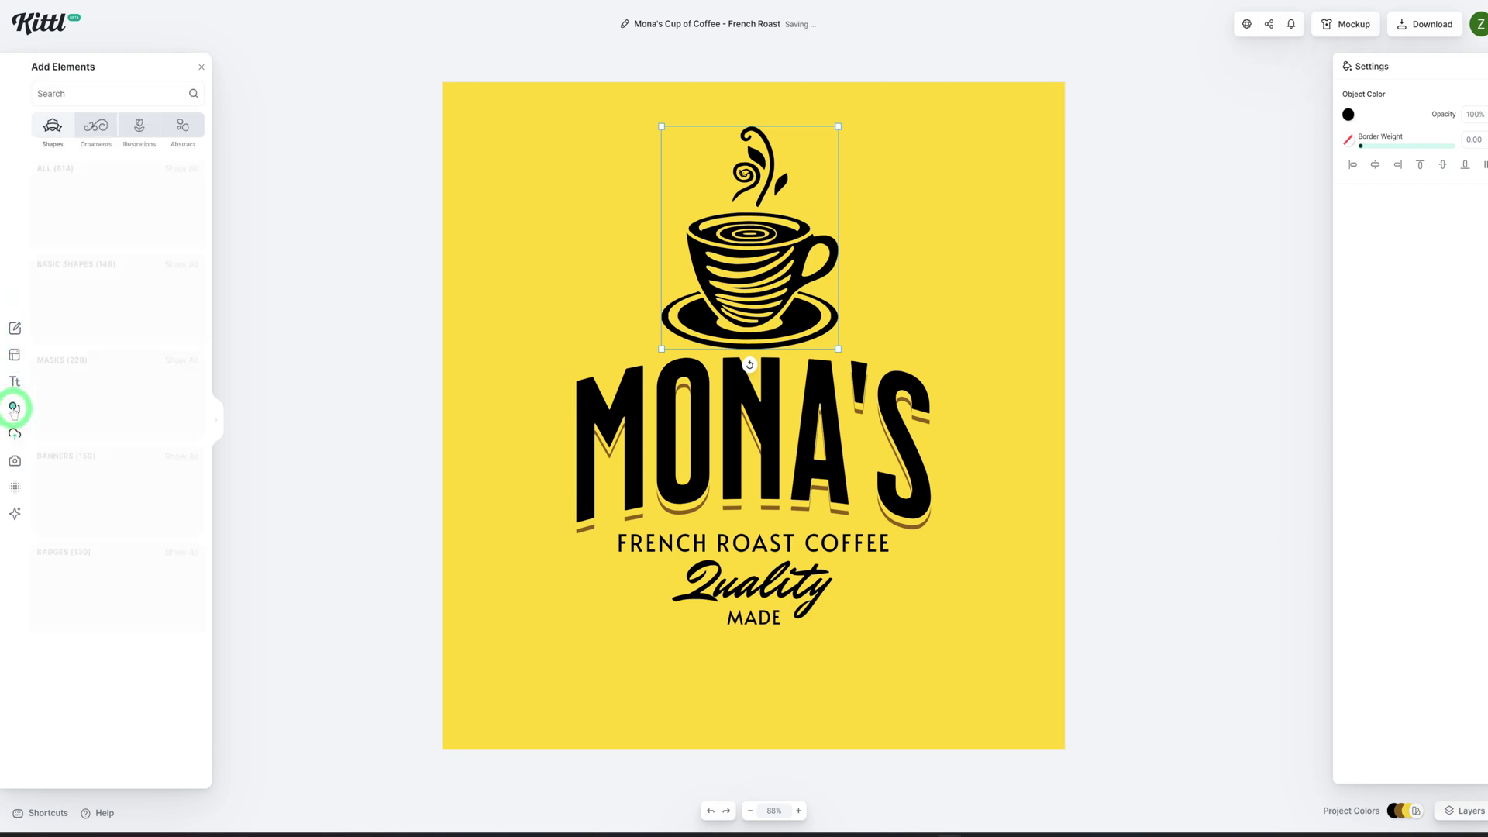
{"action": "left_click", "coordinate": [83, 93]}
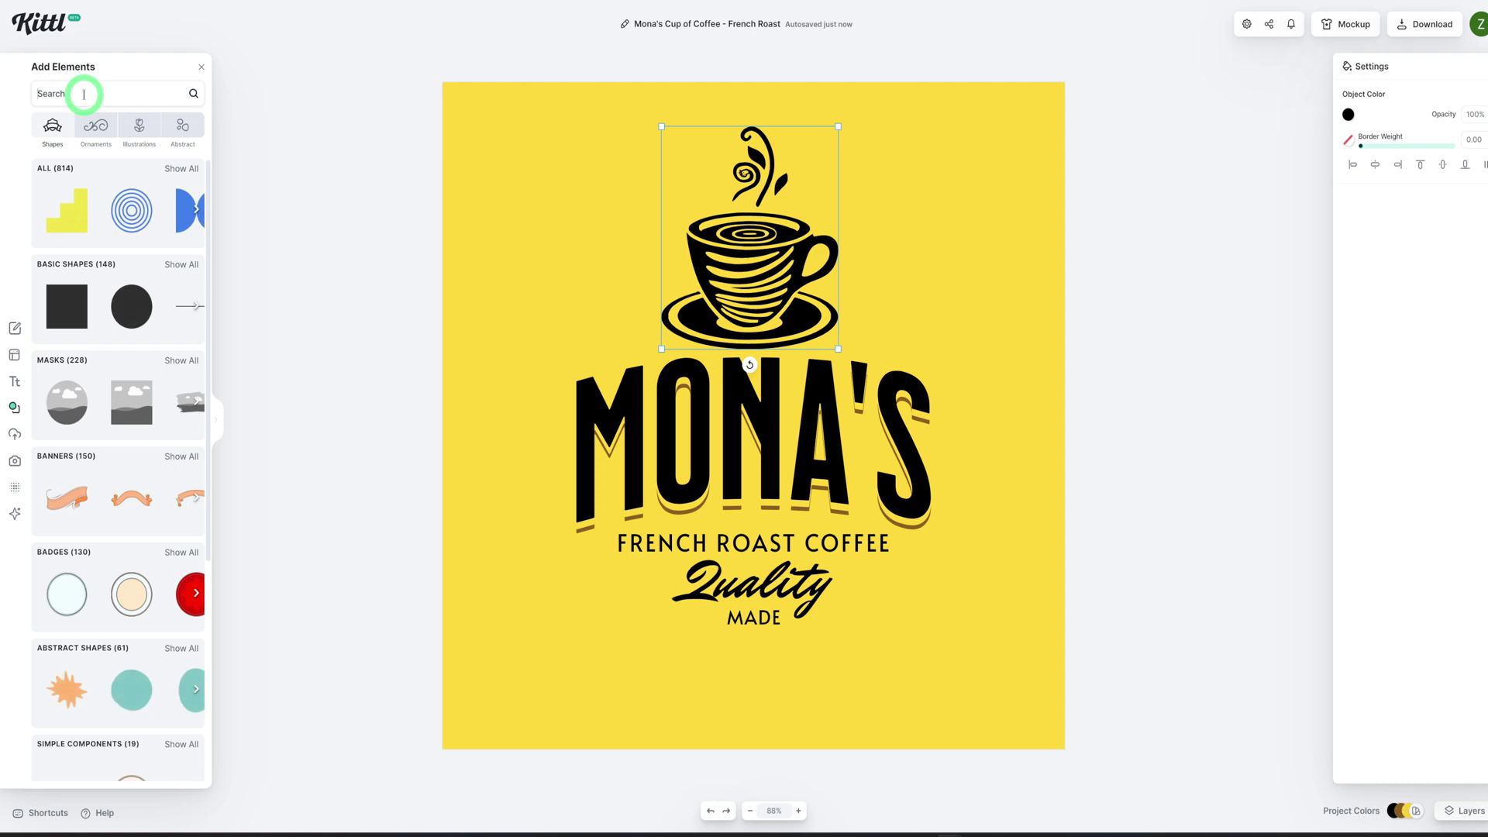
{"action": "type", "text": "coffe"}
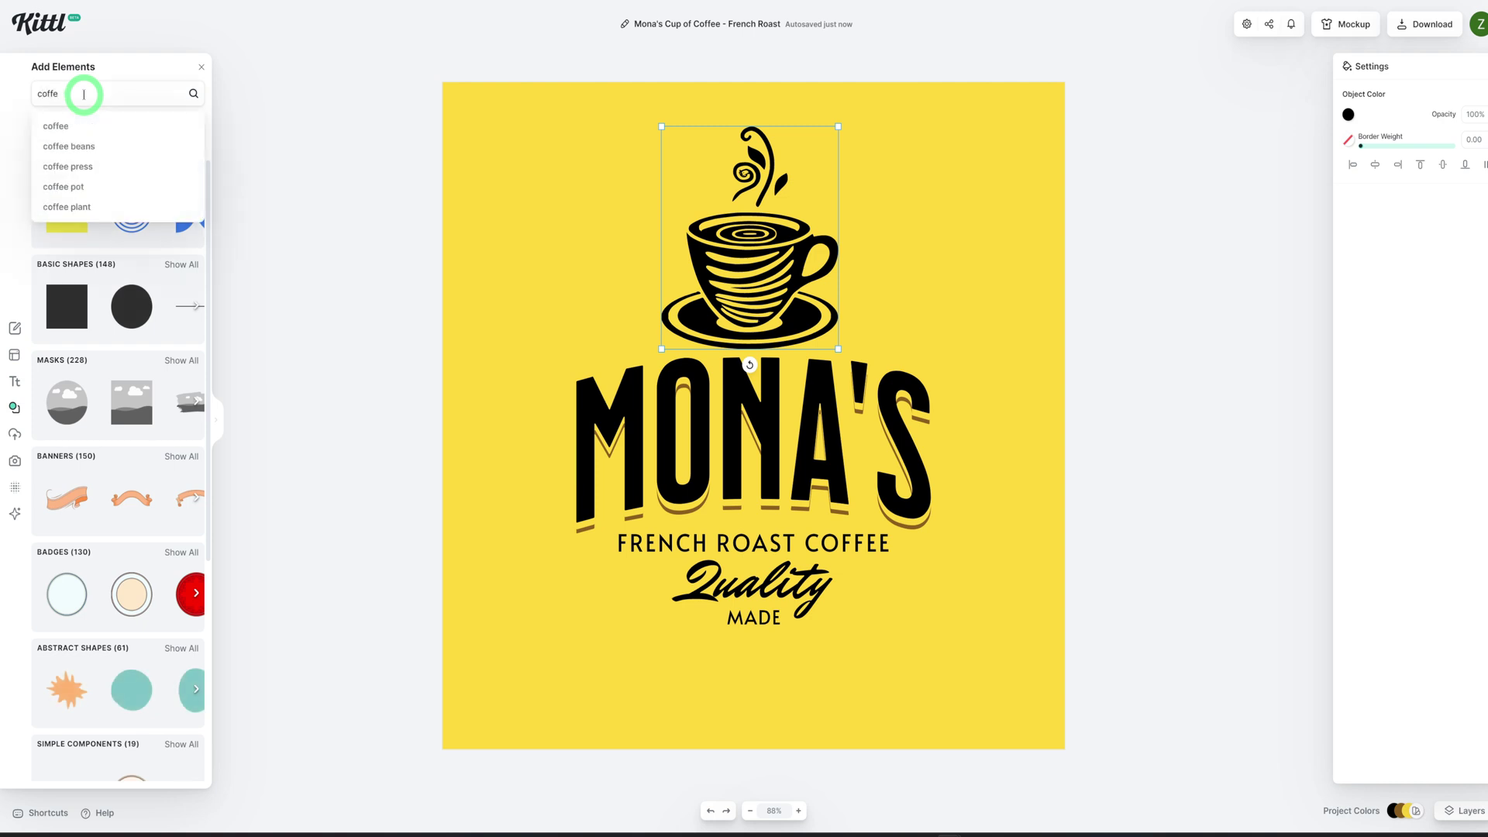
{"action": "left_click", "coordinate": [96, 146]}
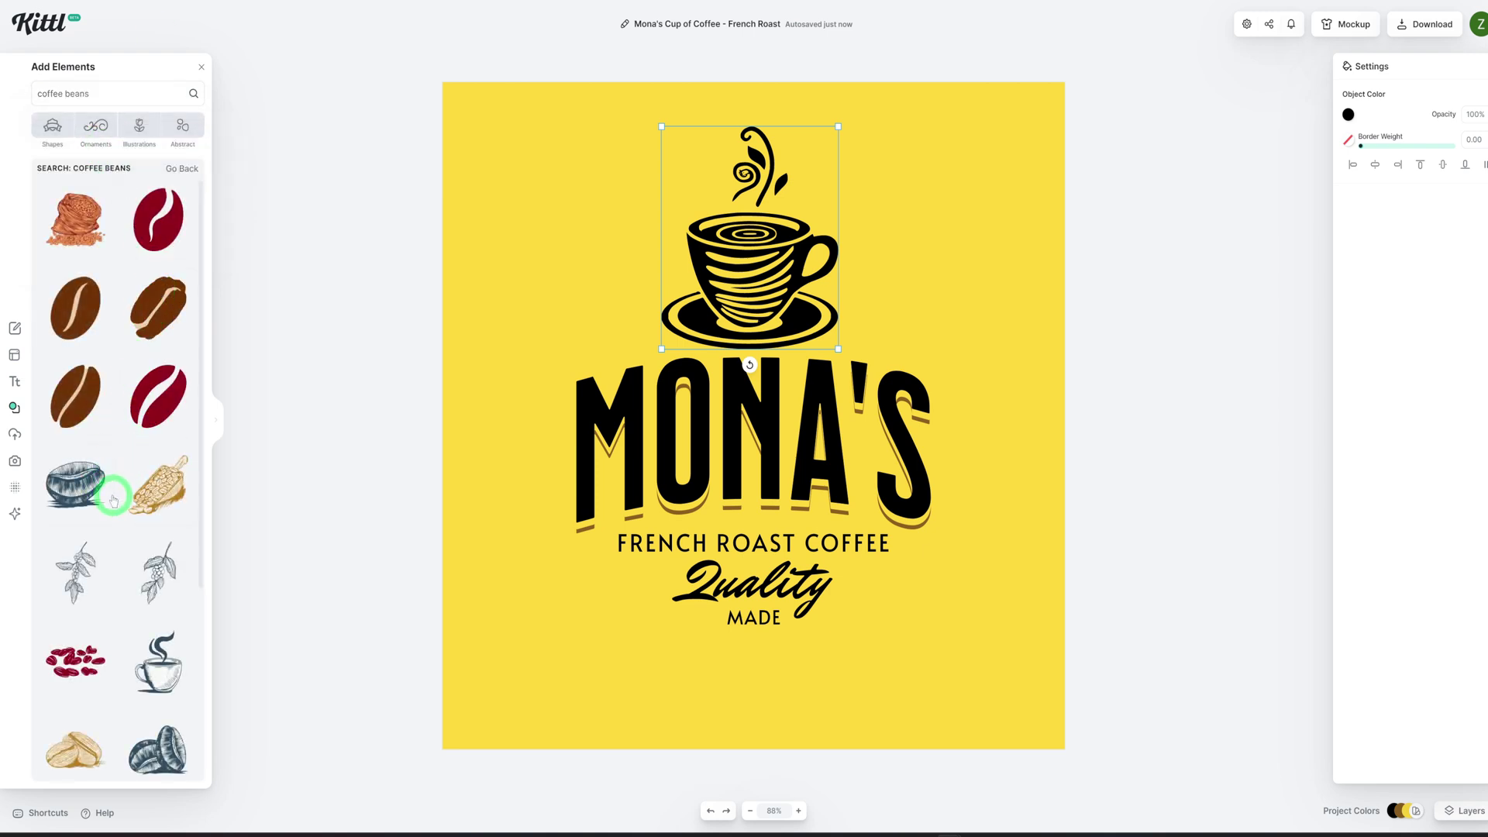
{"action": "scroll", "coordinate": [113, 500], "scroll_direction": "down", "scroll_amount": 2}
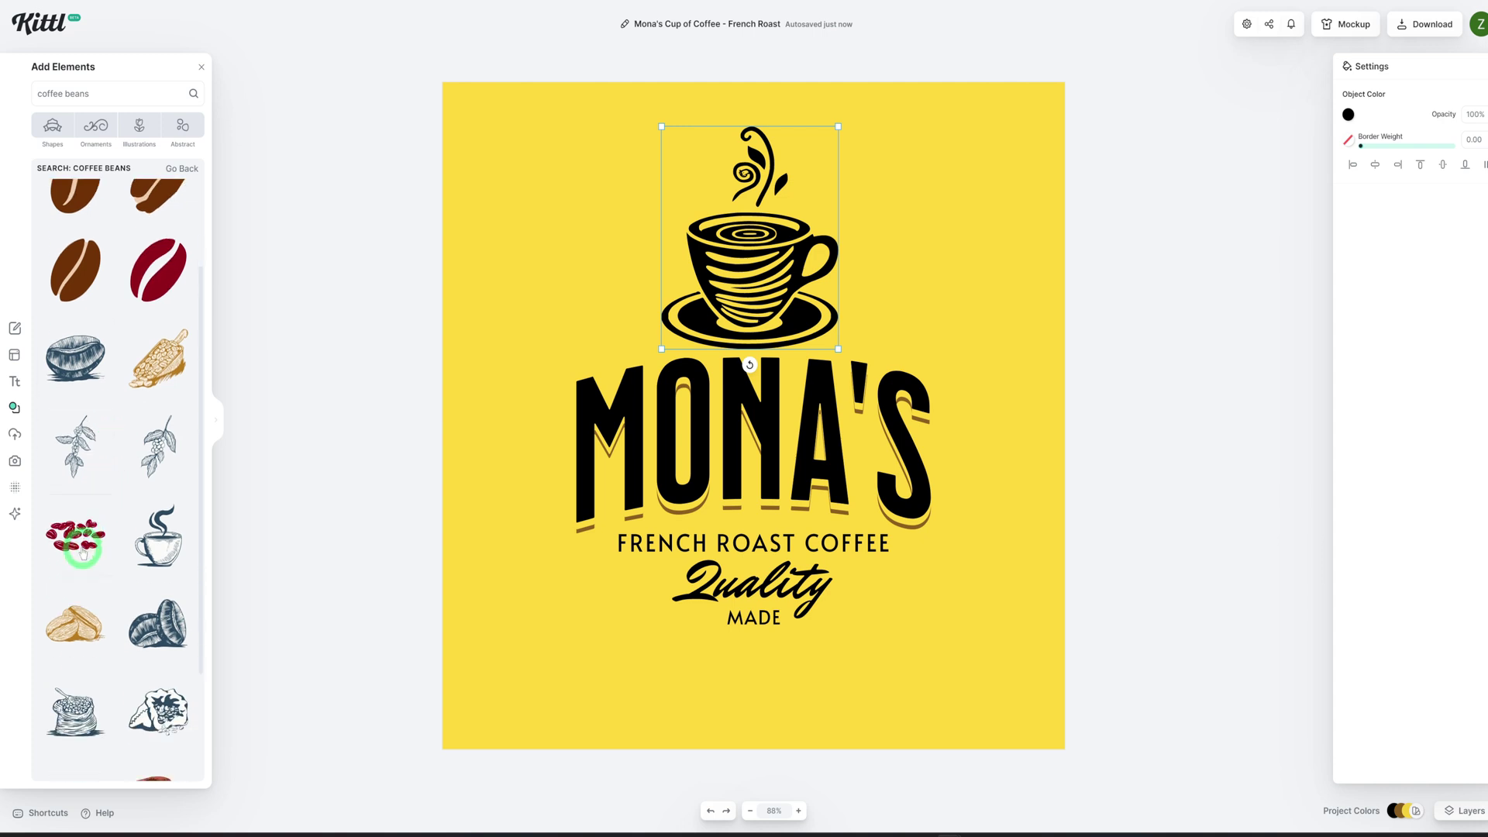
{"action": "left_click", "coordinate": [83, 552]}
{"action": "left_click", "coordinate": [768, 399]}
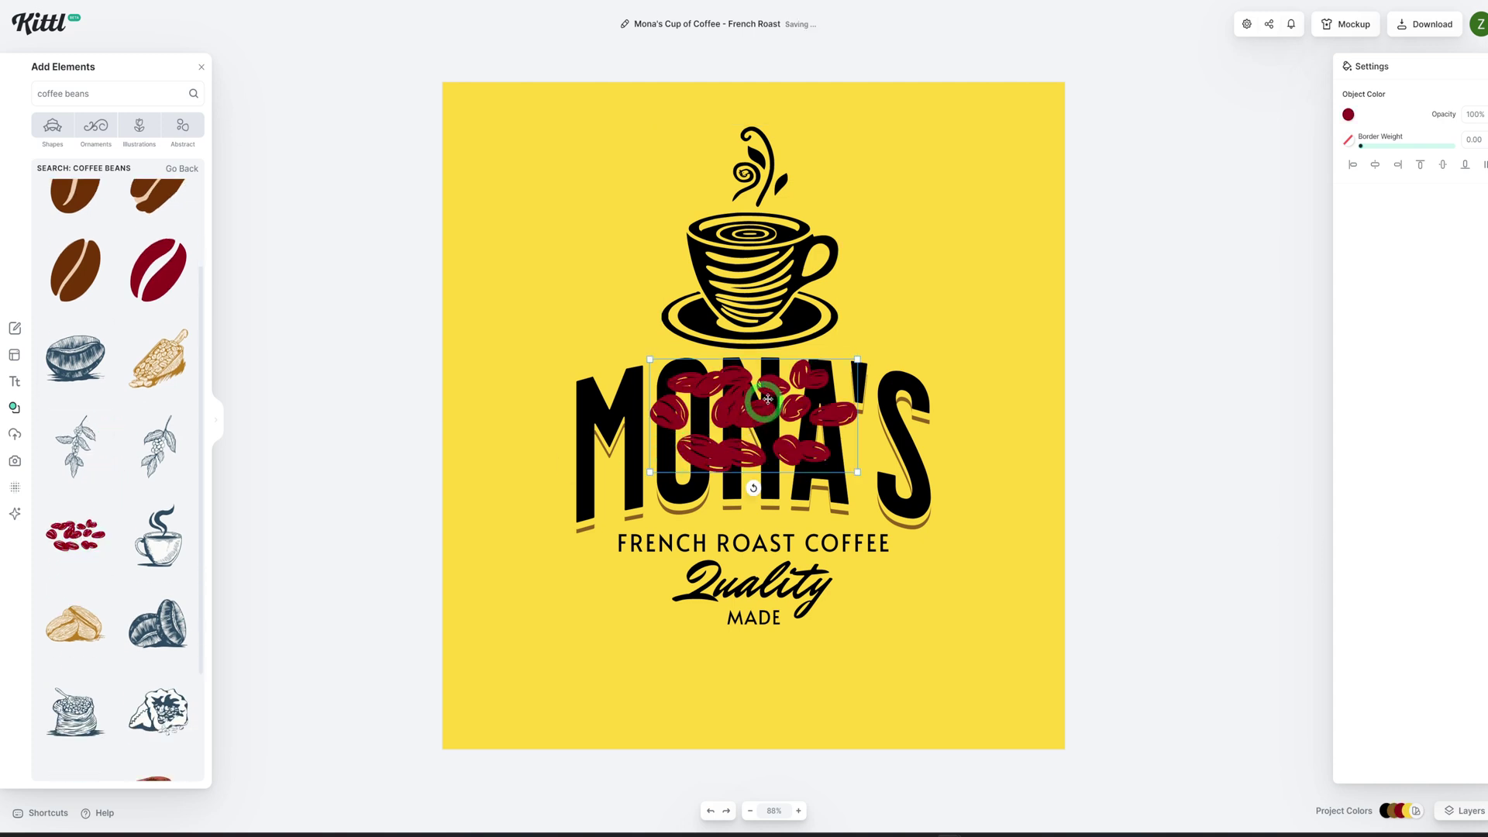
{"action": "left_click_drag", "start_coordinate": [767, 399], "coordinate": [916, 295]}
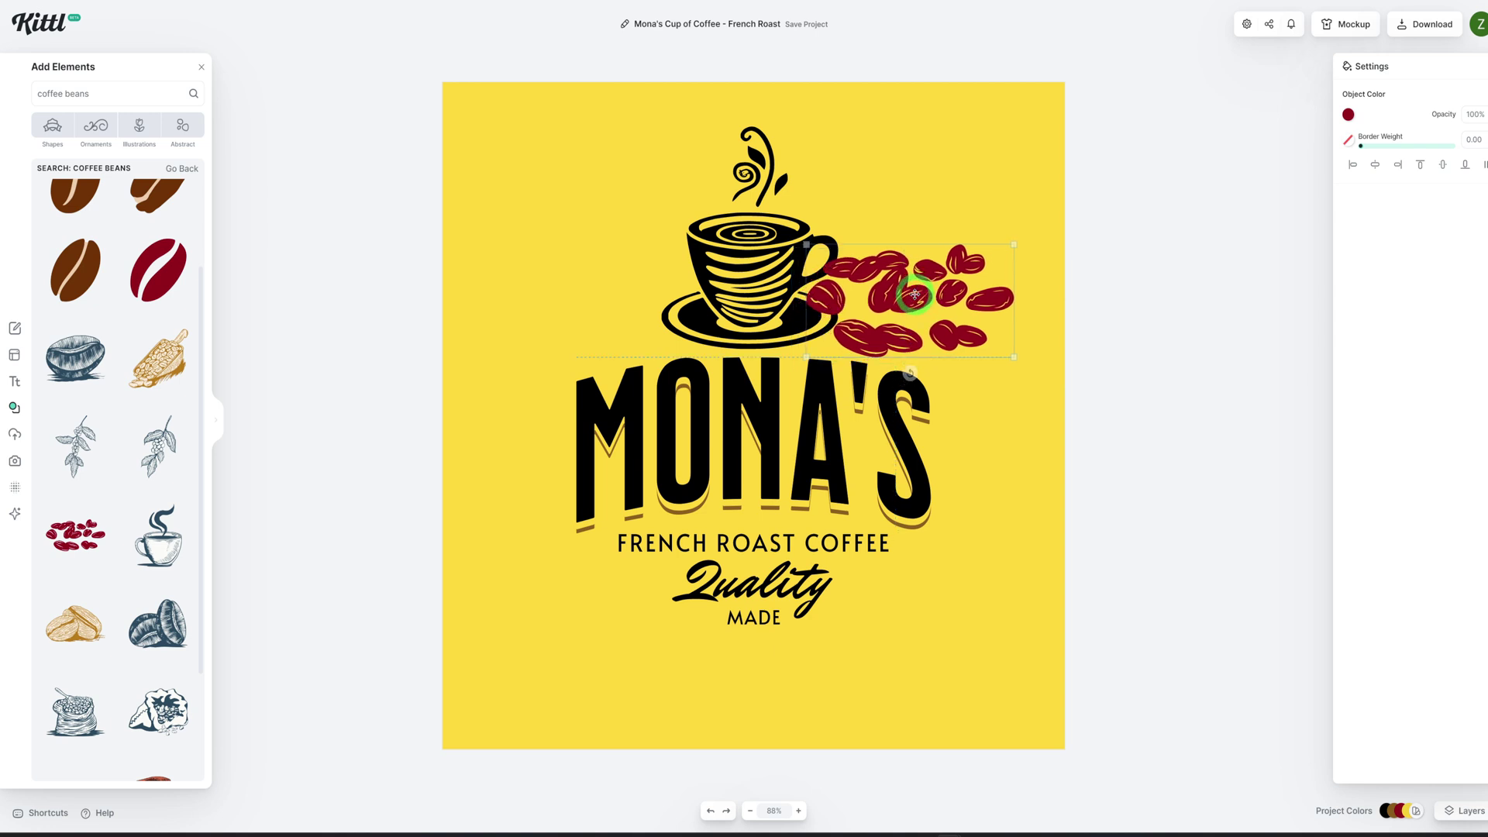
Step: Add a second red coffee bean cluster, scale it down, and place it on the other side of the cup
{"action": "left_click", "coordinate": [81, 537]}
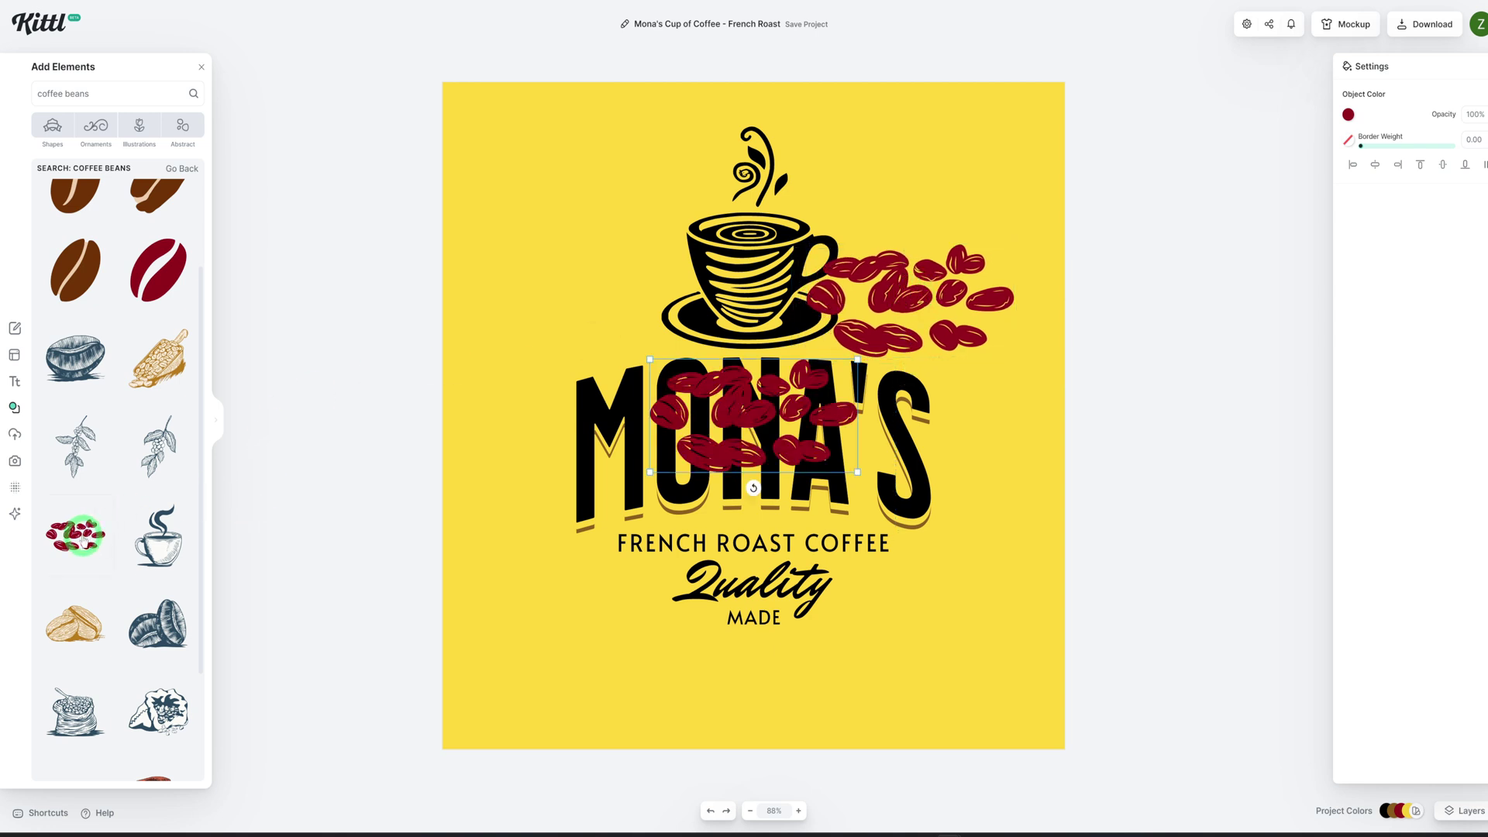
{"action": "left_click_drag", "start_coordinate": [757, 415], "coordinate": [621, 303]}
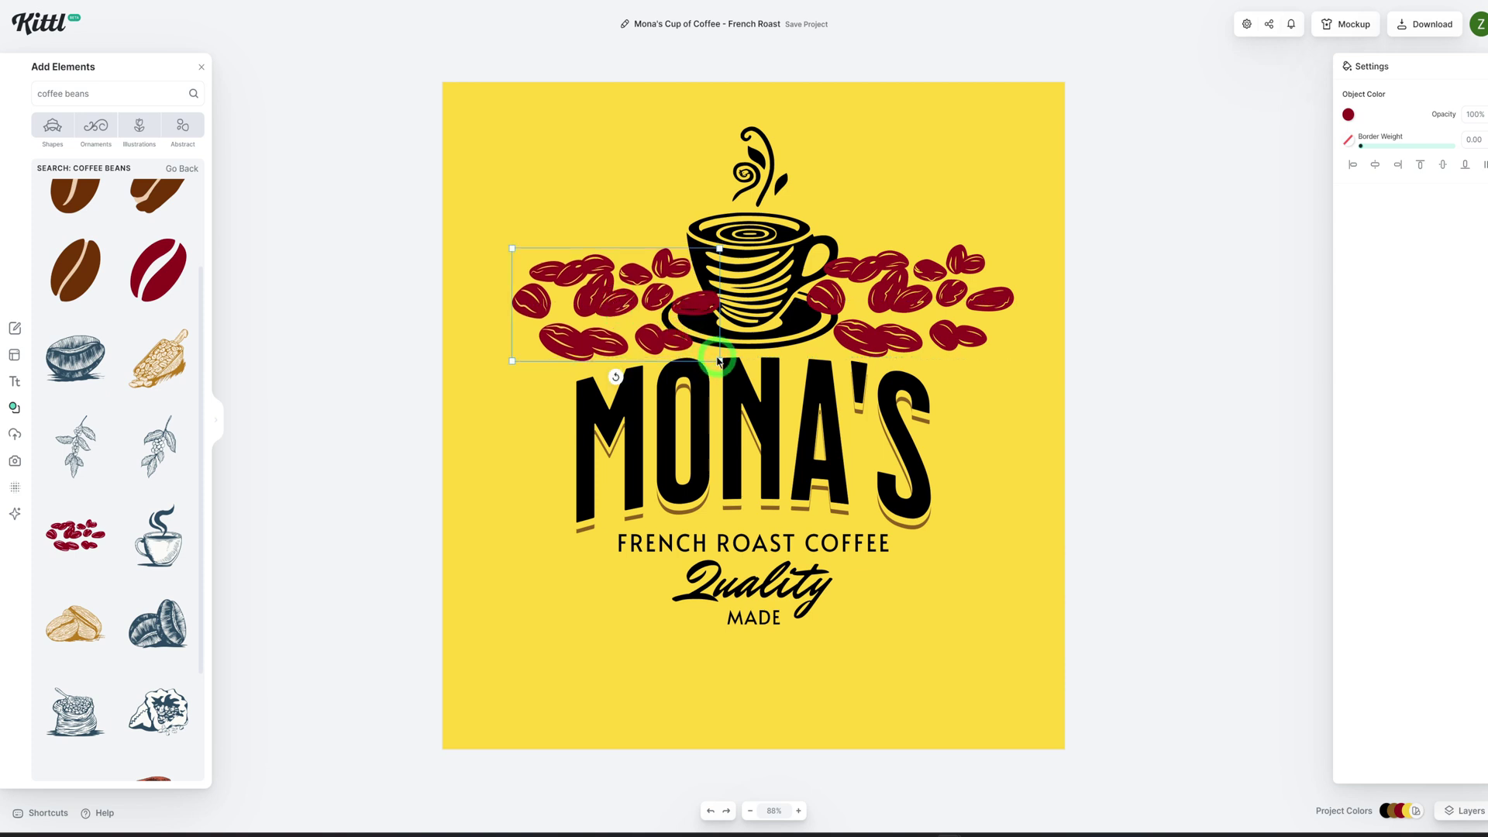
{"action": "left_click", "coordinate": [671, 322]}
{"action": "left_click", "coordinate": [612, 315]}
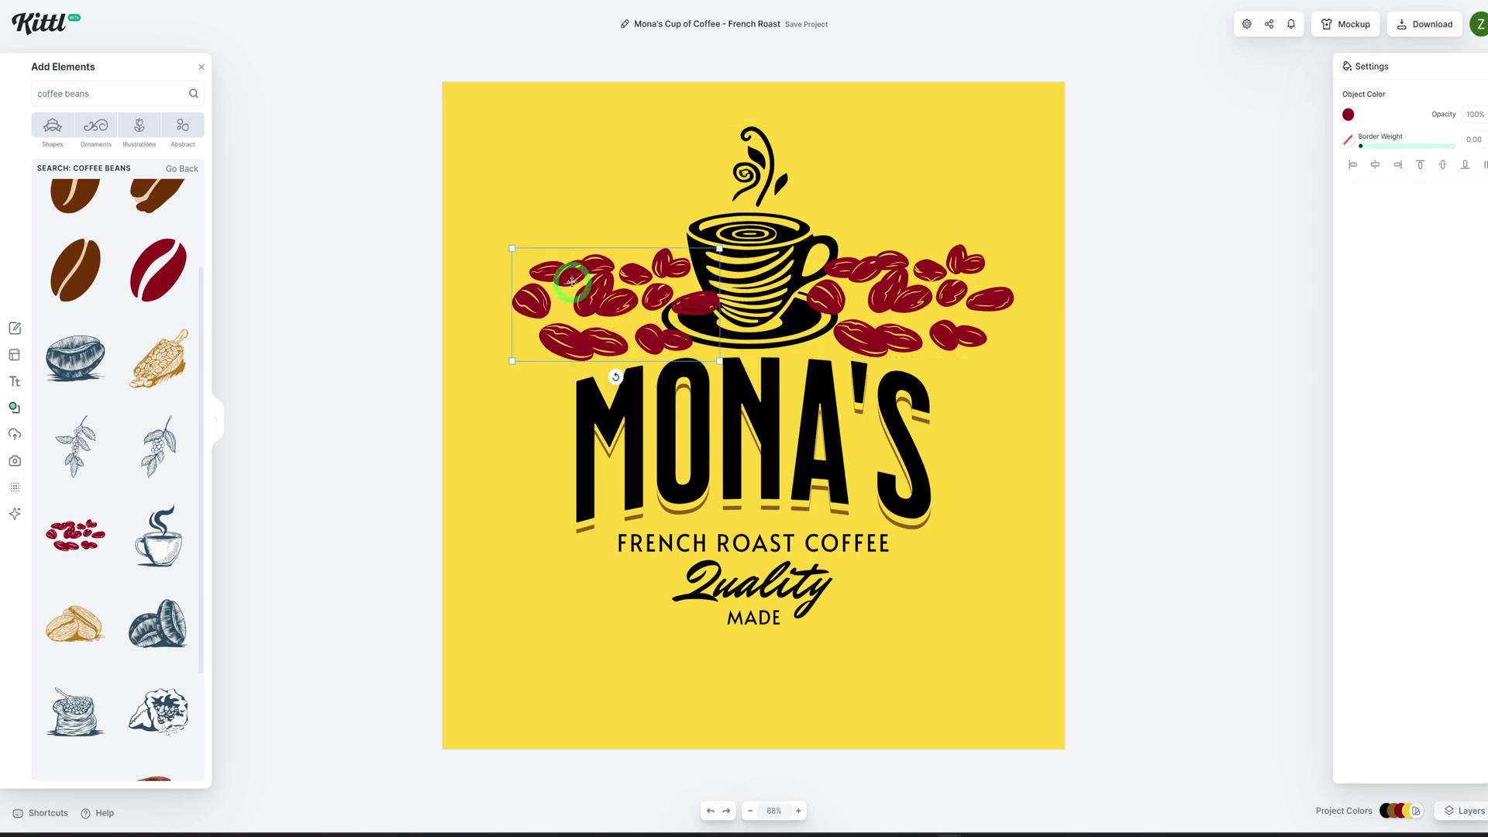
{"action": "left_click_drag", "start_coordinate": [512, 249], "coordinate": [570, 280]}
{"action": "left_click_drag", "start_coordinate": [634, 323], "coordinate": [624, 313]}
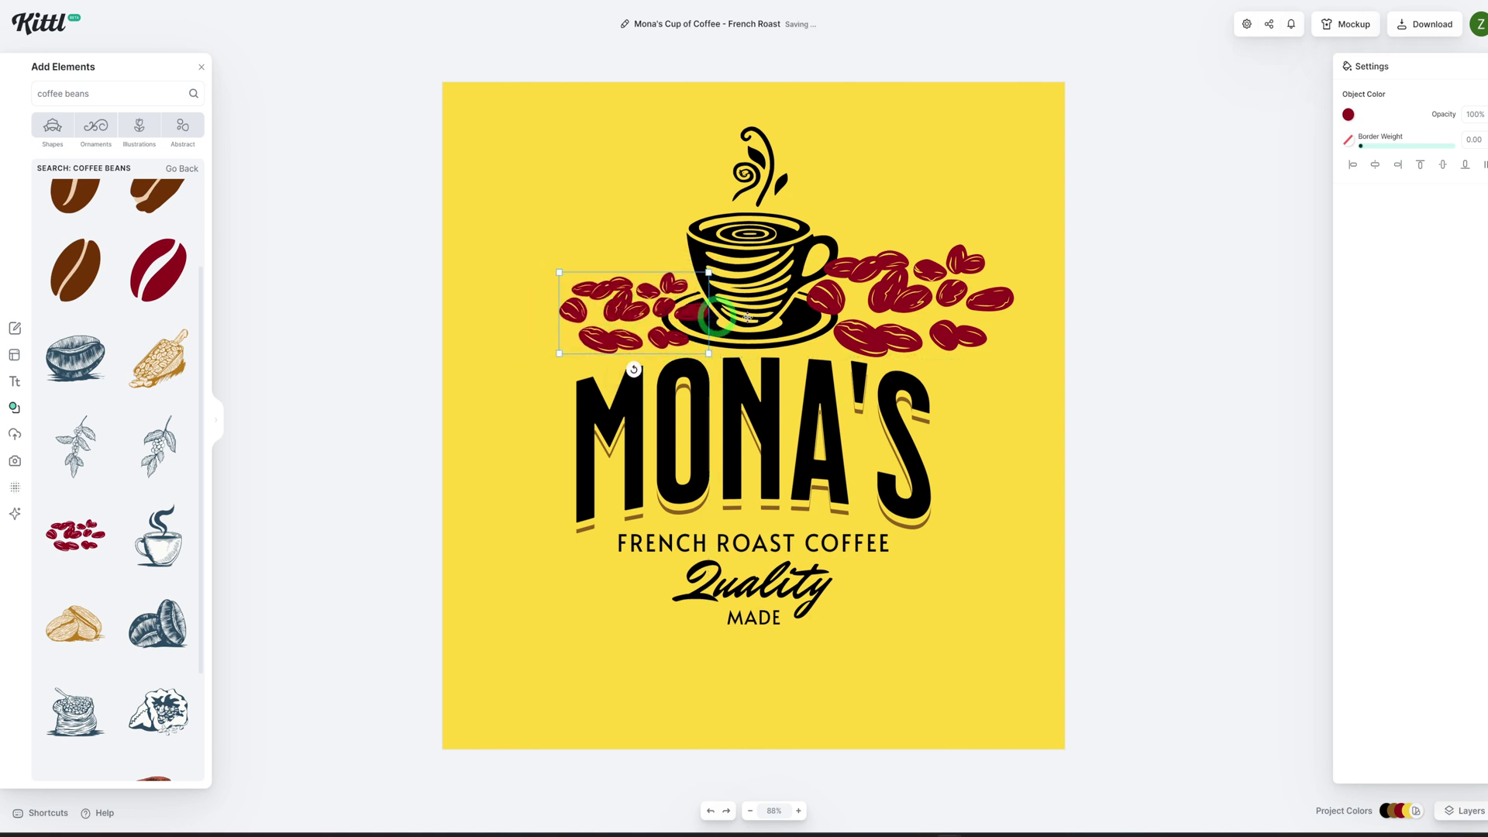
Step: Scale down the bean cluster by the cup's handle and line up its lower edge with the other cluster
{"action": "left_click", "coordinate": [857, 309]}
{"action": "left_click_drag", "start_coordinate": [807, 245], "coordinate": [852, 269]}
{"action": "left_click_drag", "start_coordinate": [913, 319], "coordinate": [874, 315]}
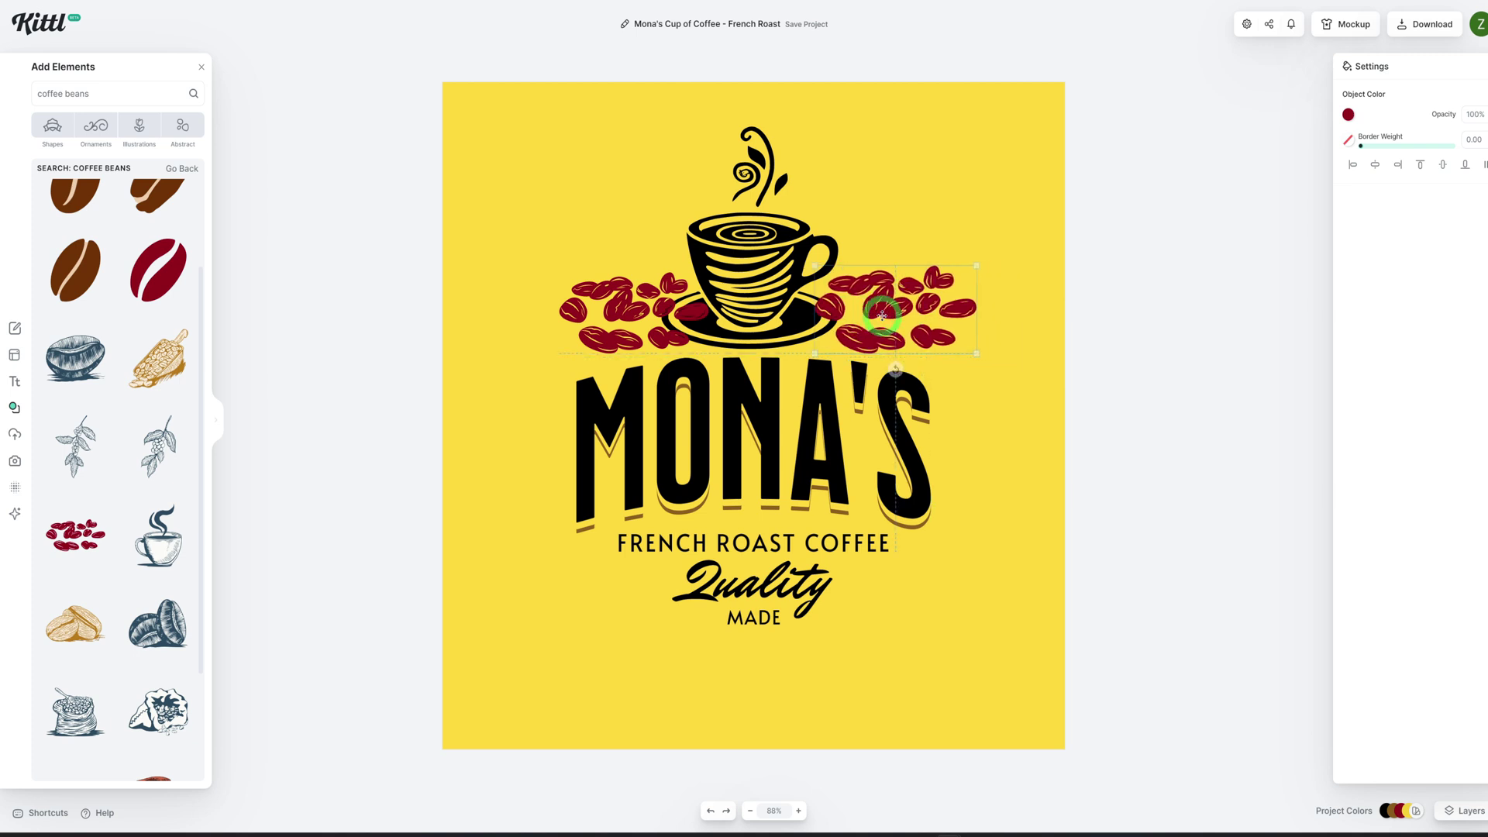
Step: Change the artboard's background color to the pale pink edd6cc
{"action": "left_click", "coordinate": [957, 183]}
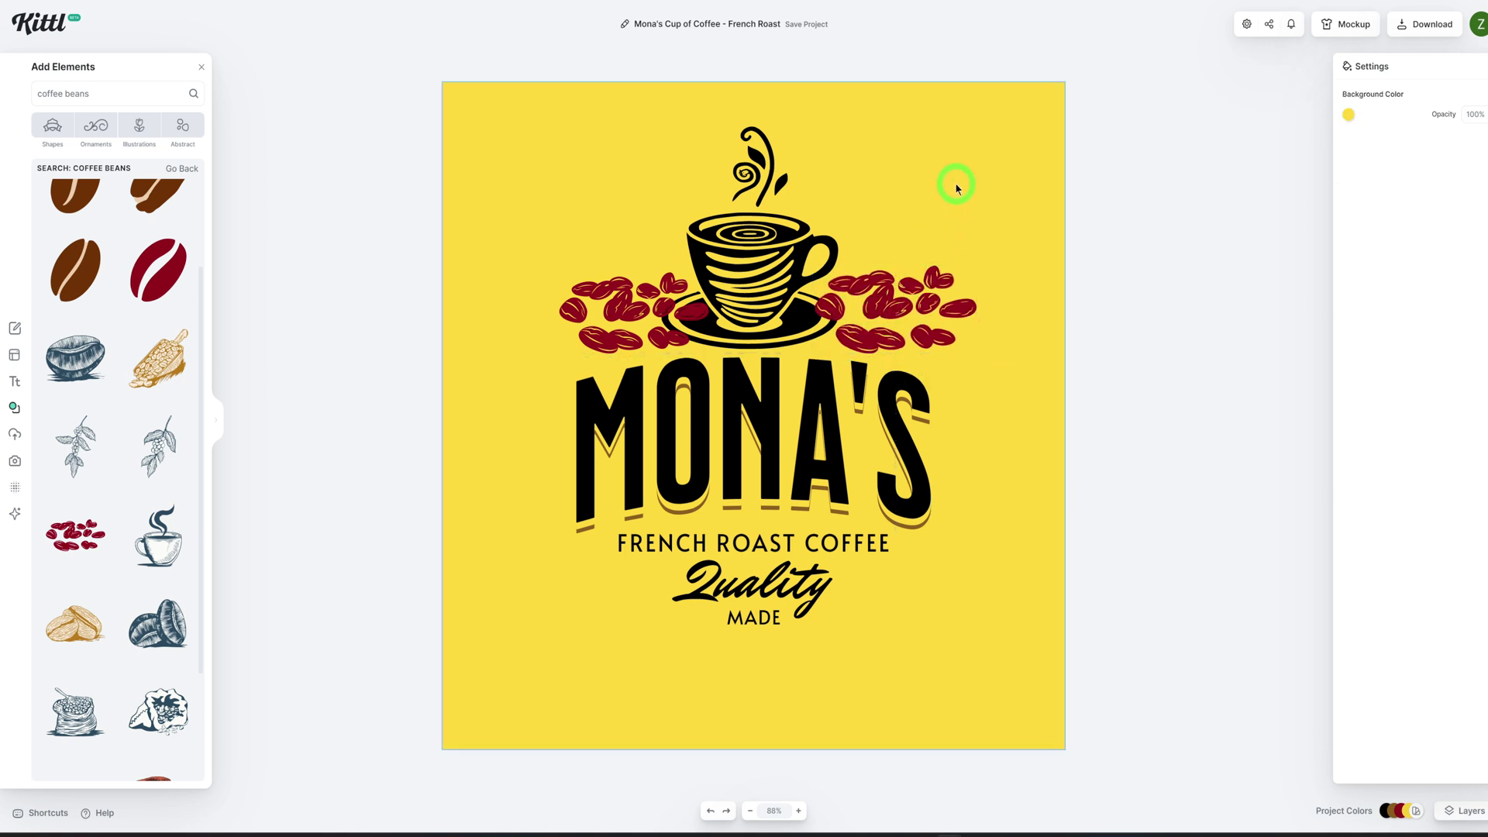
{"action": "left_click", "coordinate": [1348, 115]}
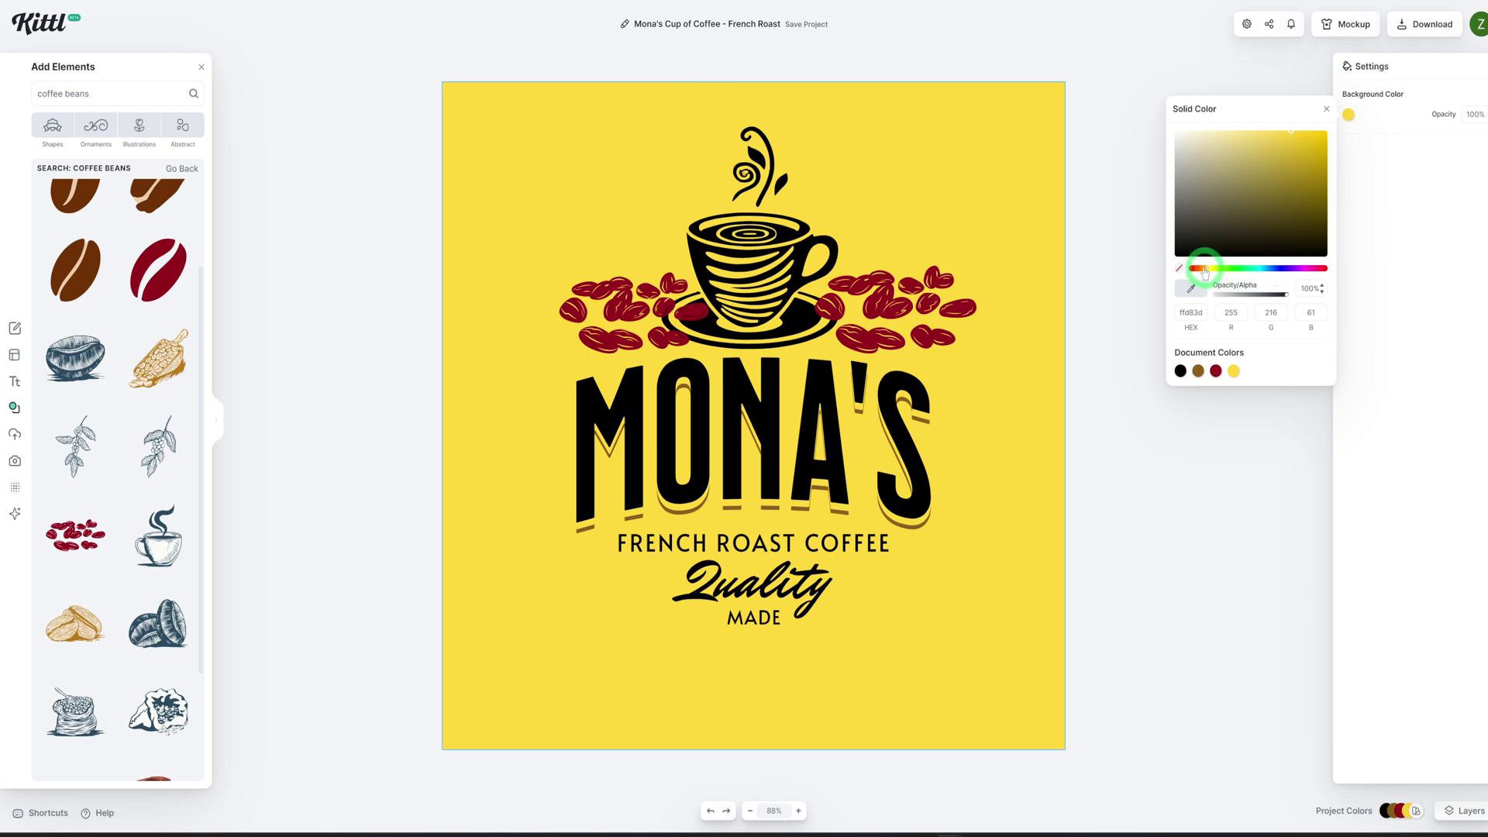
{"action": "left_click_drag", "start_coordinate": [1204, 271], "coordinate": [1199, 273]}
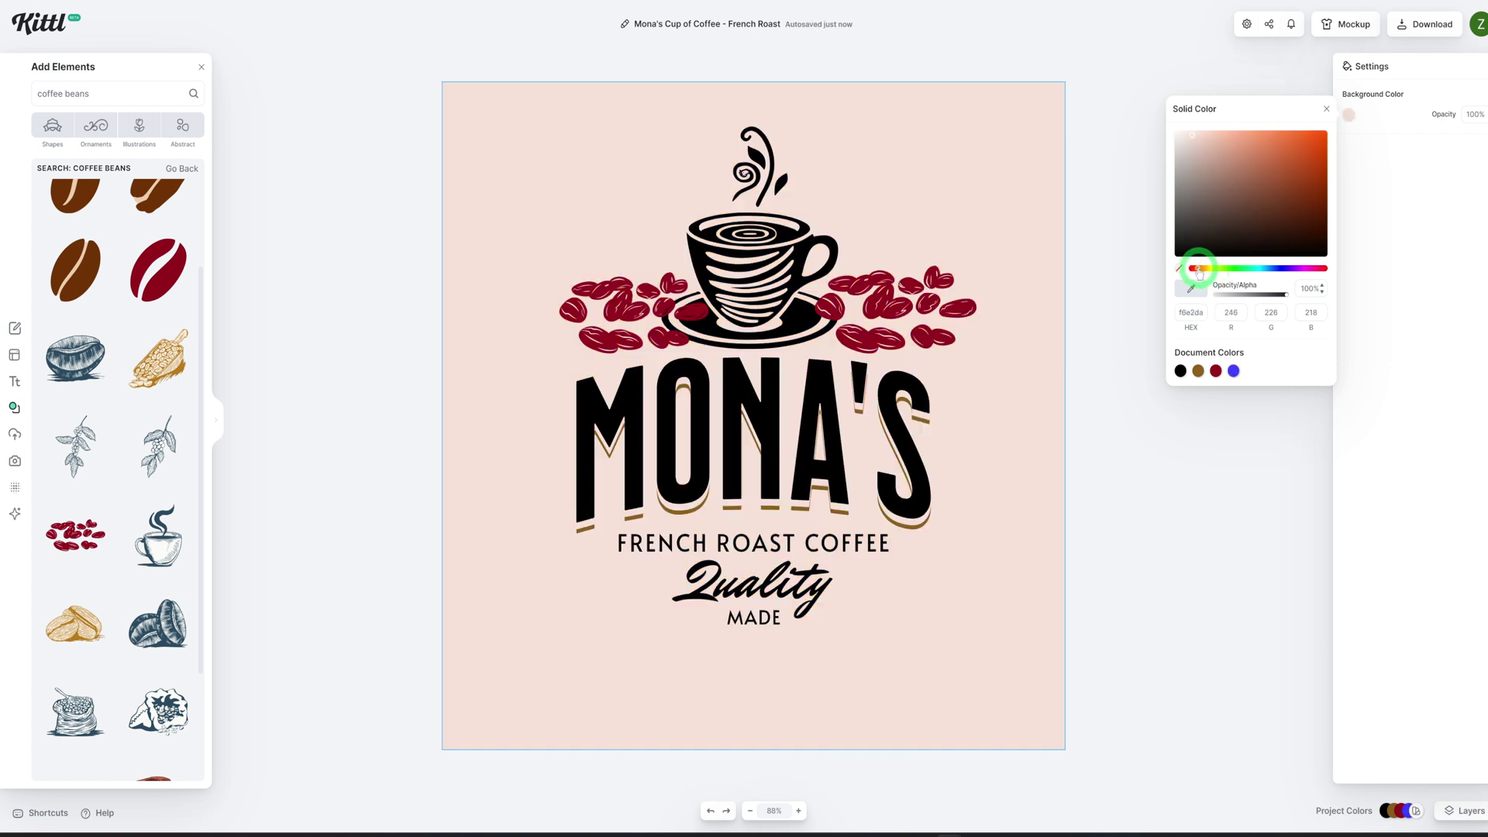
{"action": "left_click", "coordinate": [1215, 206]}
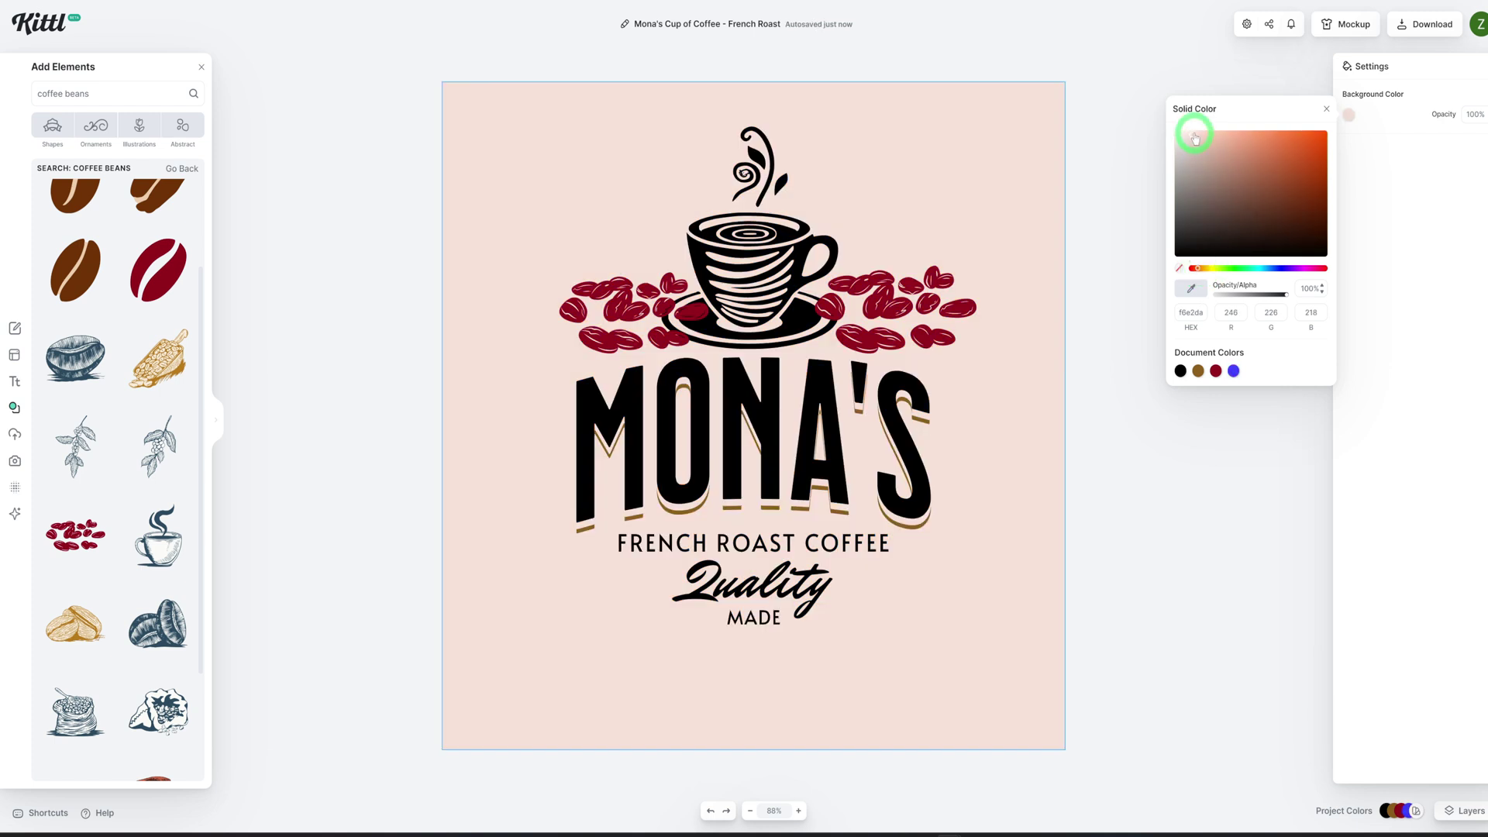
{"action": "left_click_drag", "start_coordinate": [1197, 140], "coordinate": [1195, 139]}
Step: Shrink both coffee bean clusters a little further and align them with each other on either side of the cup
{"action": "left_click", "coordinate": [841, 326]}
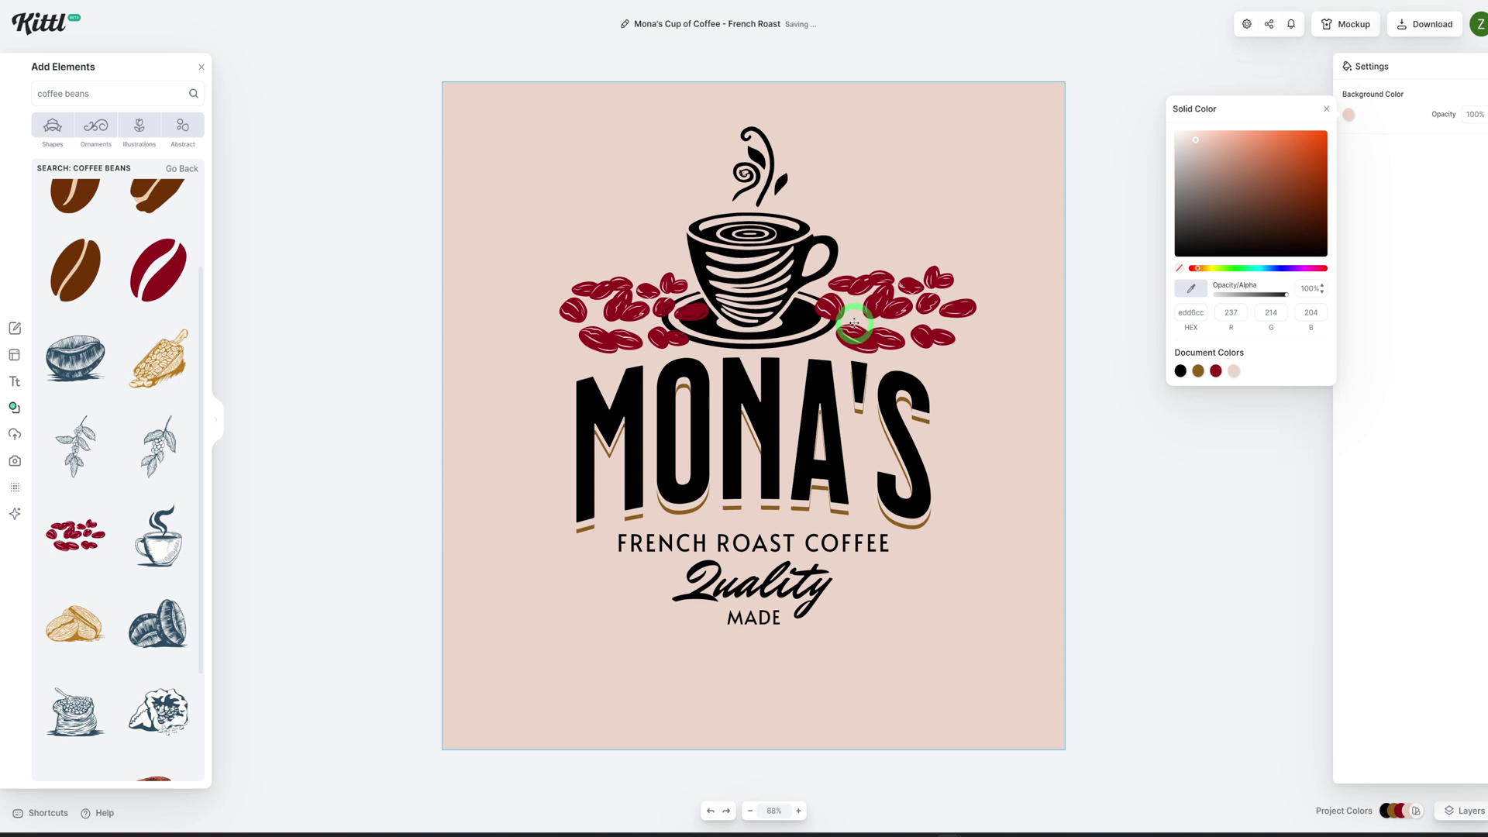
{"action": "left_click", "coordinate": [985, 356]}
{"action": "left_click_drag", "start_coordinate": [975, 353], "coordinate": [878, 315]}
{"action": "left_click", "coordinate": [656, 335]}
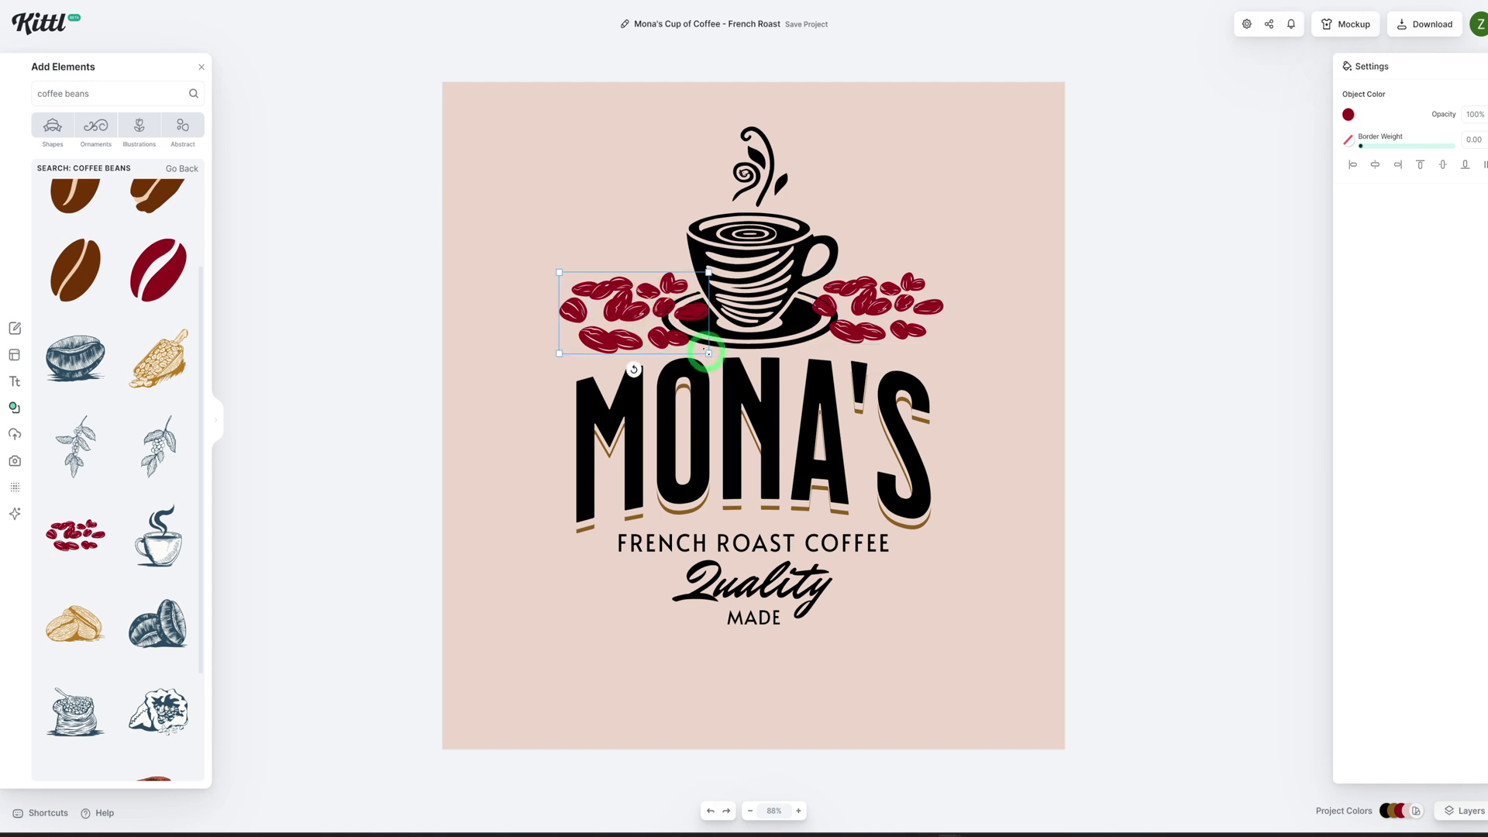
{"action": "left_click_drag", "start_coordinate": [706, 351], "coordinate": [687, 342]}
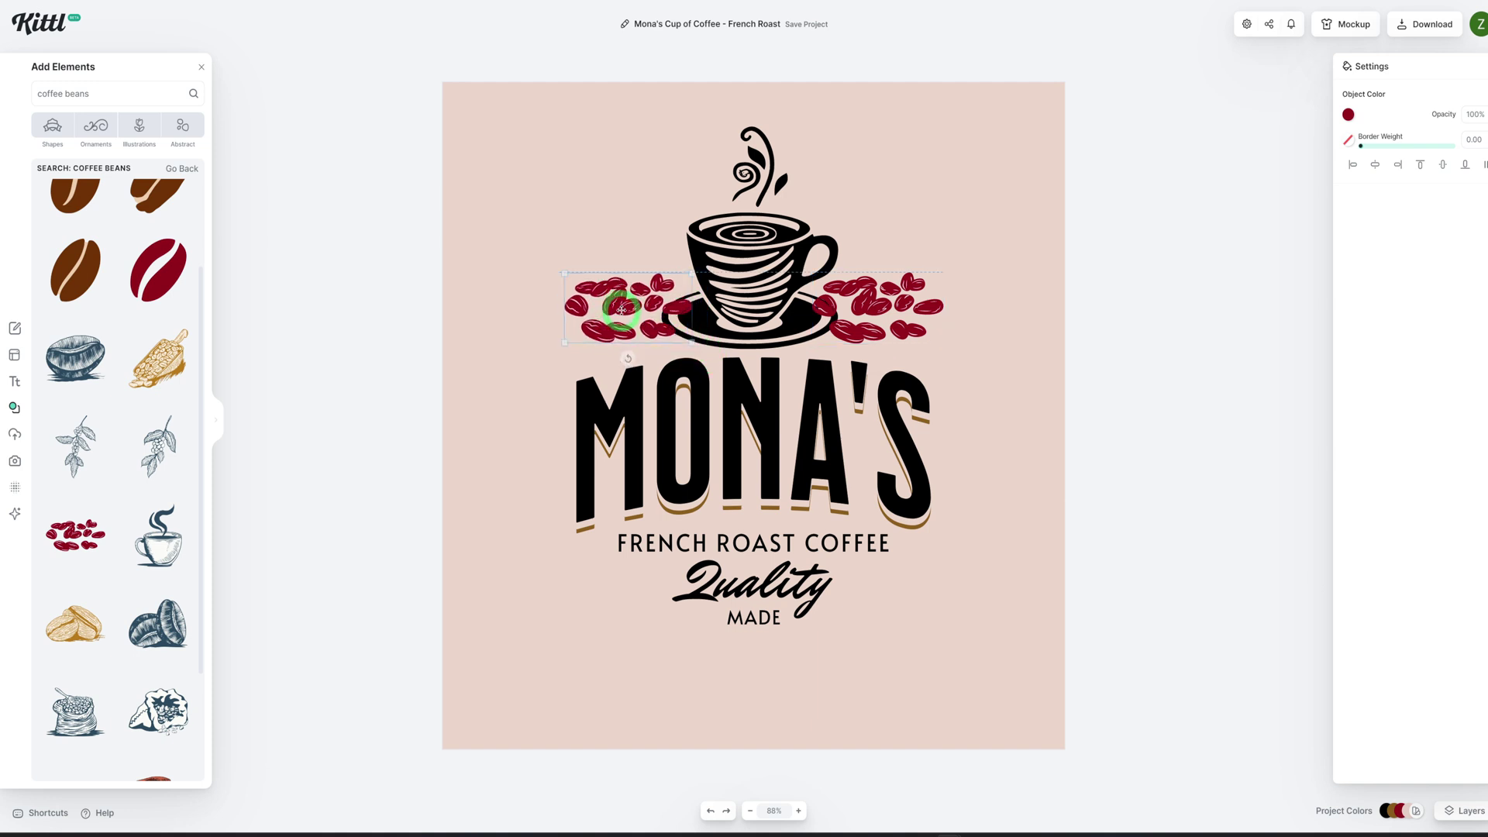
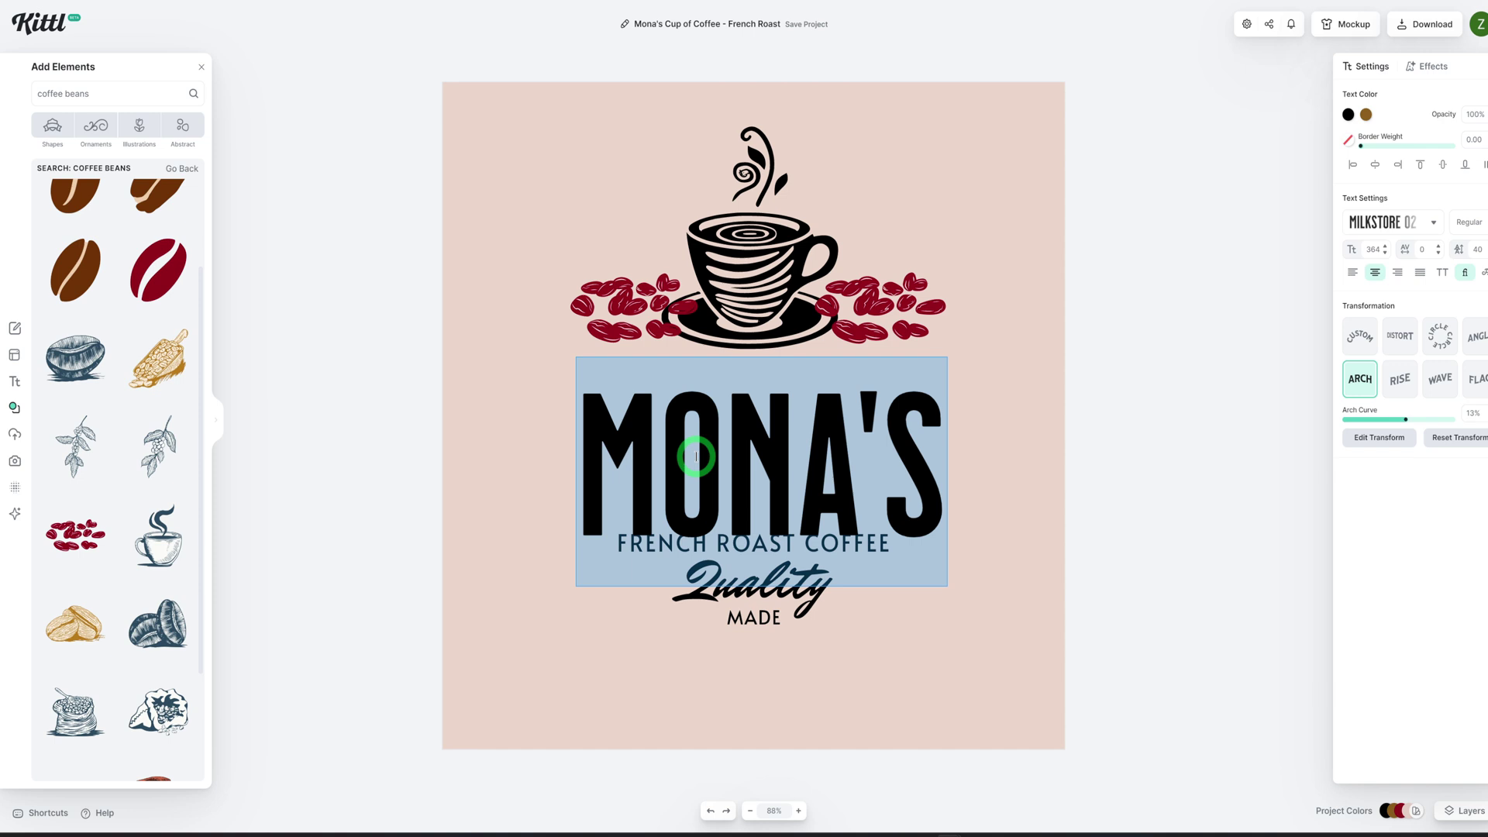
Step: Replace the MONA'S text with ZINNY
{"action": "type", "text": "ZINNY"}
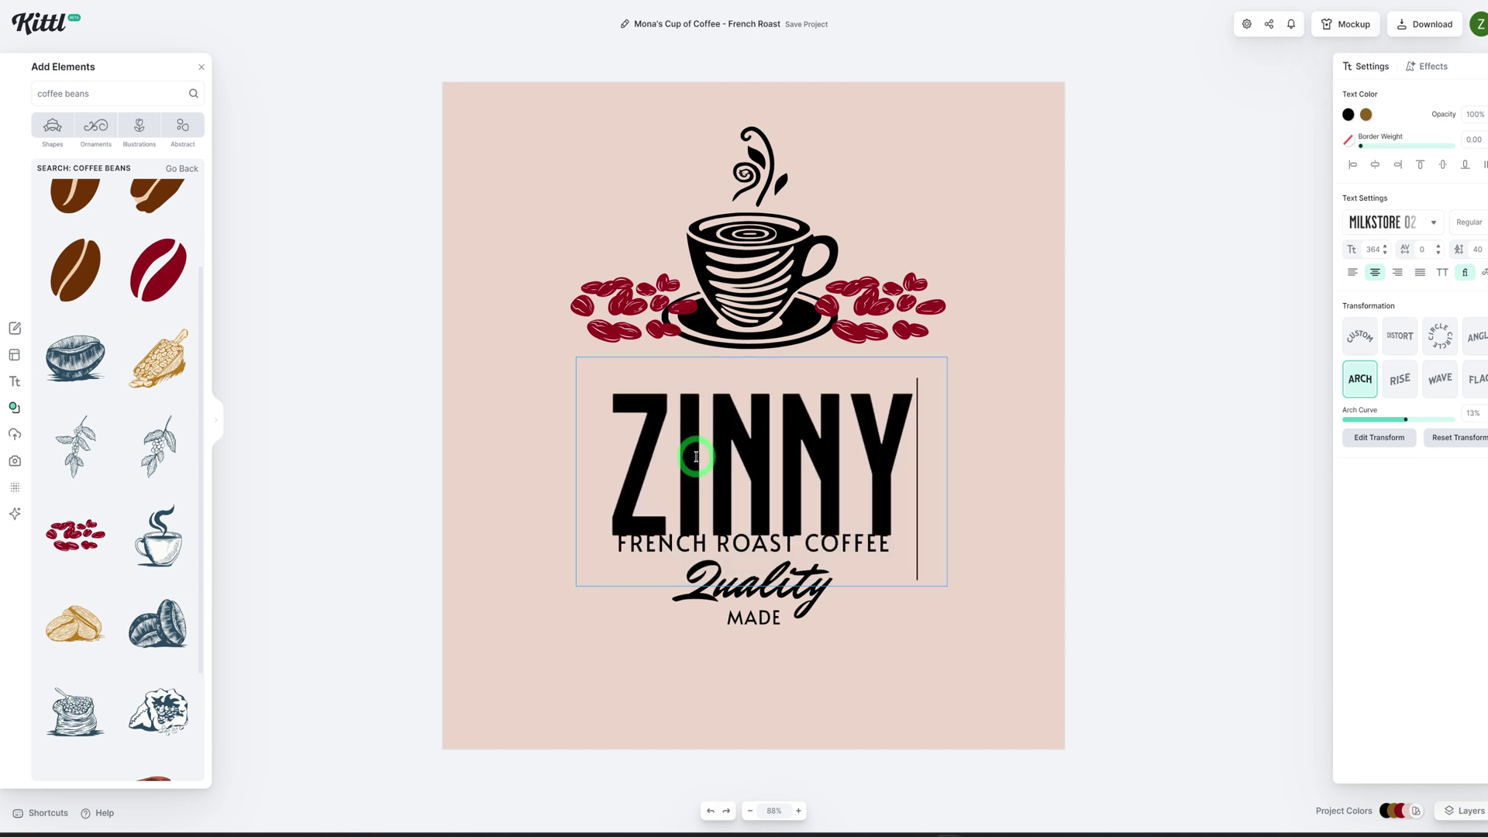
{"action": "key", "text": "Escape"}
{"action": "left_click", "coordinate": [867, 419]}
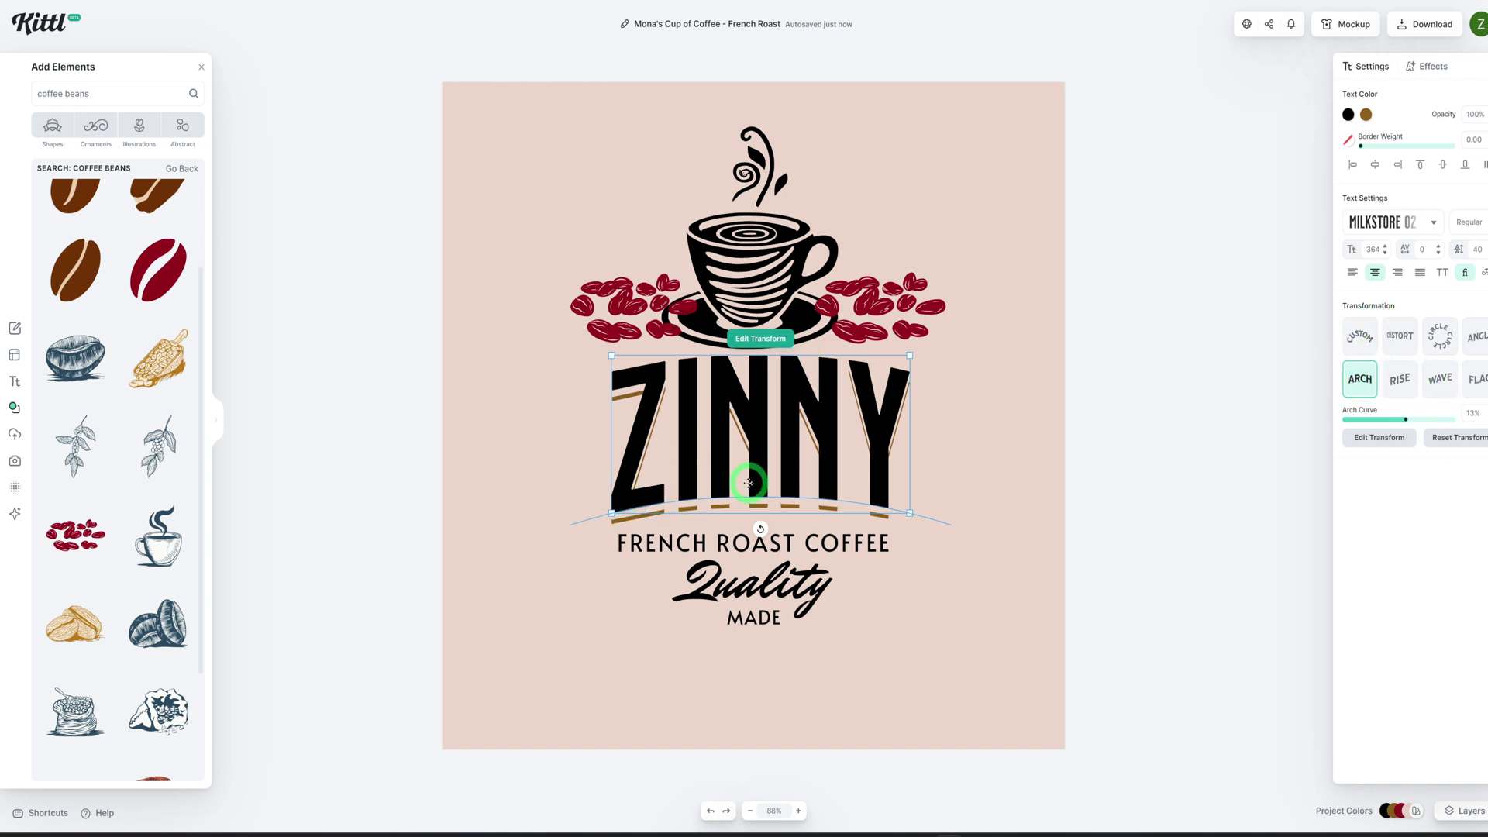
Step: Edit the arch transformation of the ZINNY text, reshaping its baseline to a curve of about 14%
{"action": "left_click", "coordinate": [760, 343]}
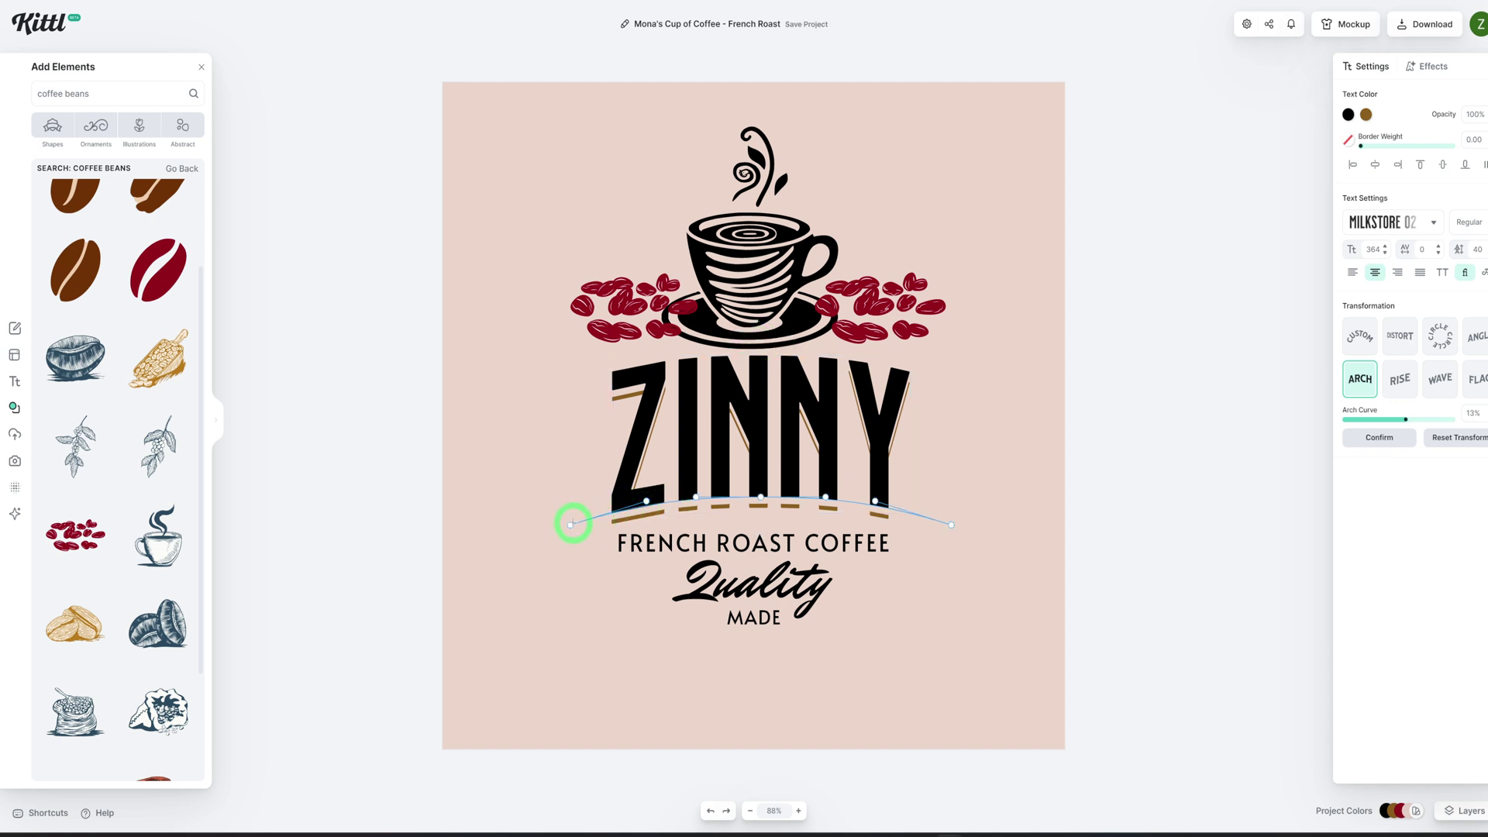
{"action": "mouse_move", "coordinate": [570, 524]}
{"action": "left_mouse_down"}
{"action": "mouse_move", "coordinate": [538, 504]}
{"action": "mouse_move", "coordinate": [582, 521]}
{"action": "left_mouse_up"}
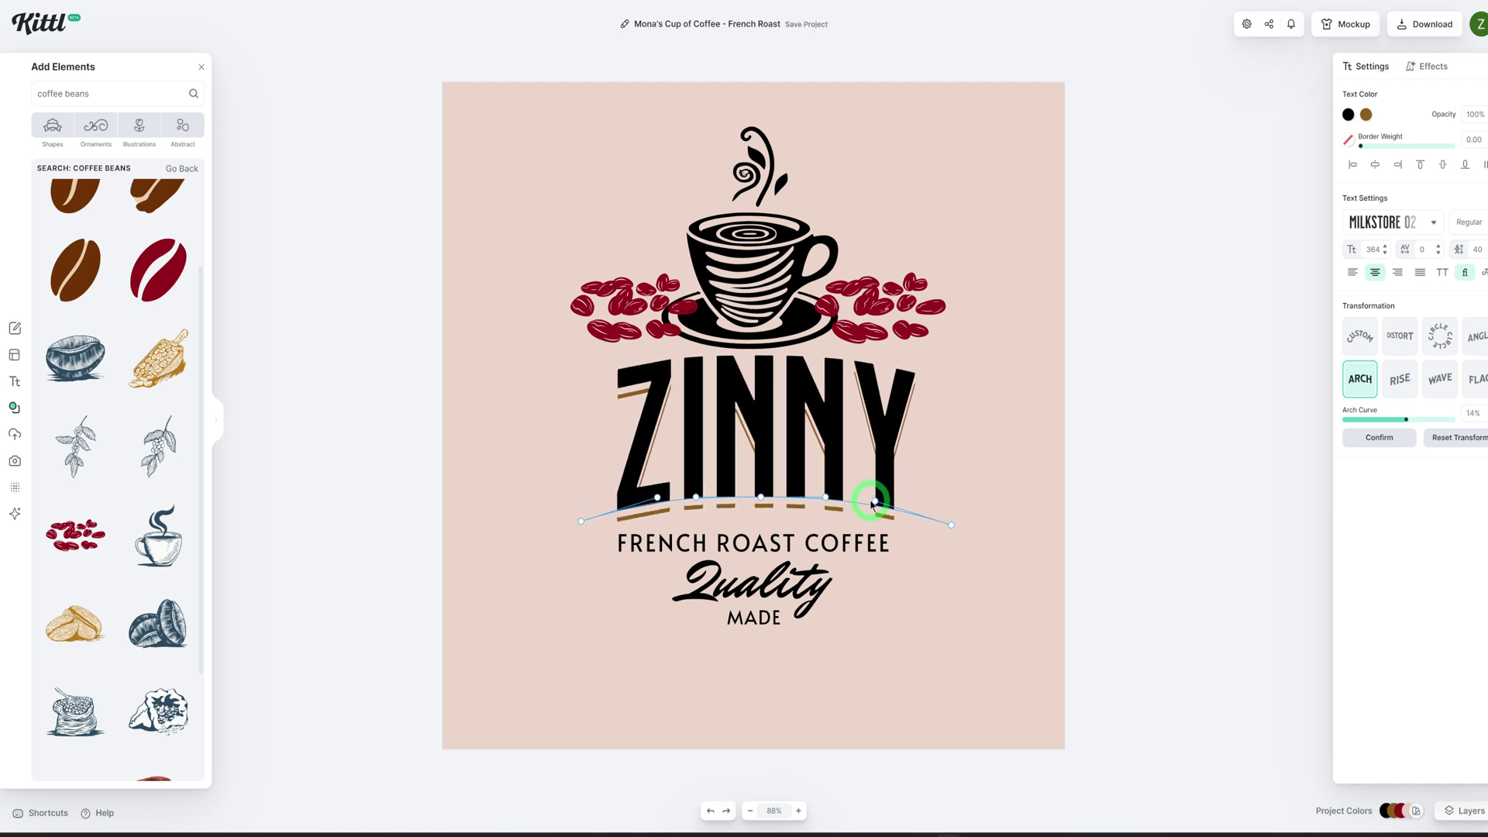
{"action": "left_click_drag", "start_coordinate": [874, 502], "coordinate": [874, 502]}
{"action": "left_click", "coordinate": [988, 489]}
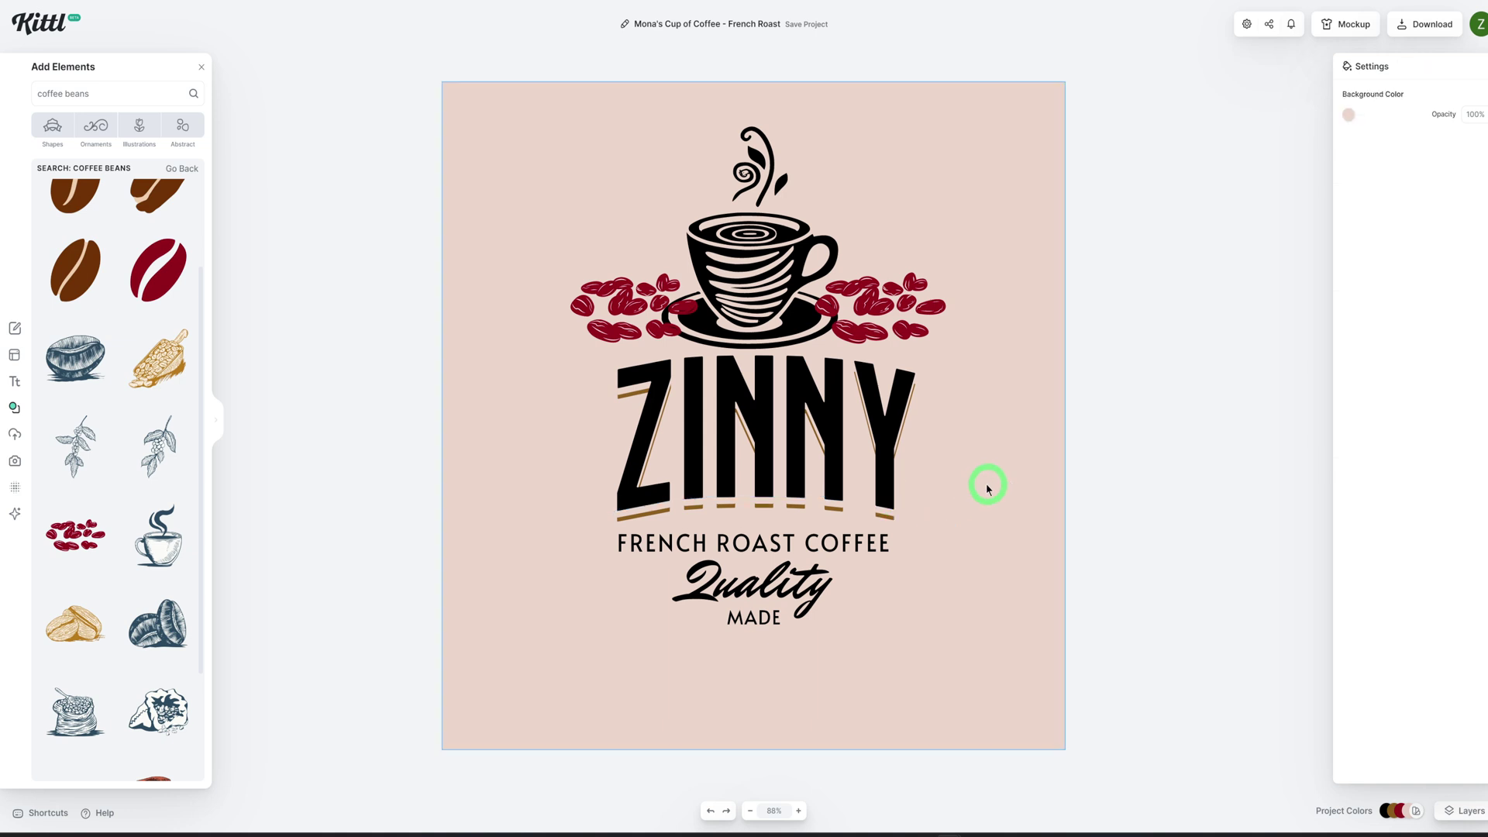
Step: Change the line shadow color of the ZINNY text to the reddish brown b95e37
{"action": "left_click", "coordinate": [842, 457]}
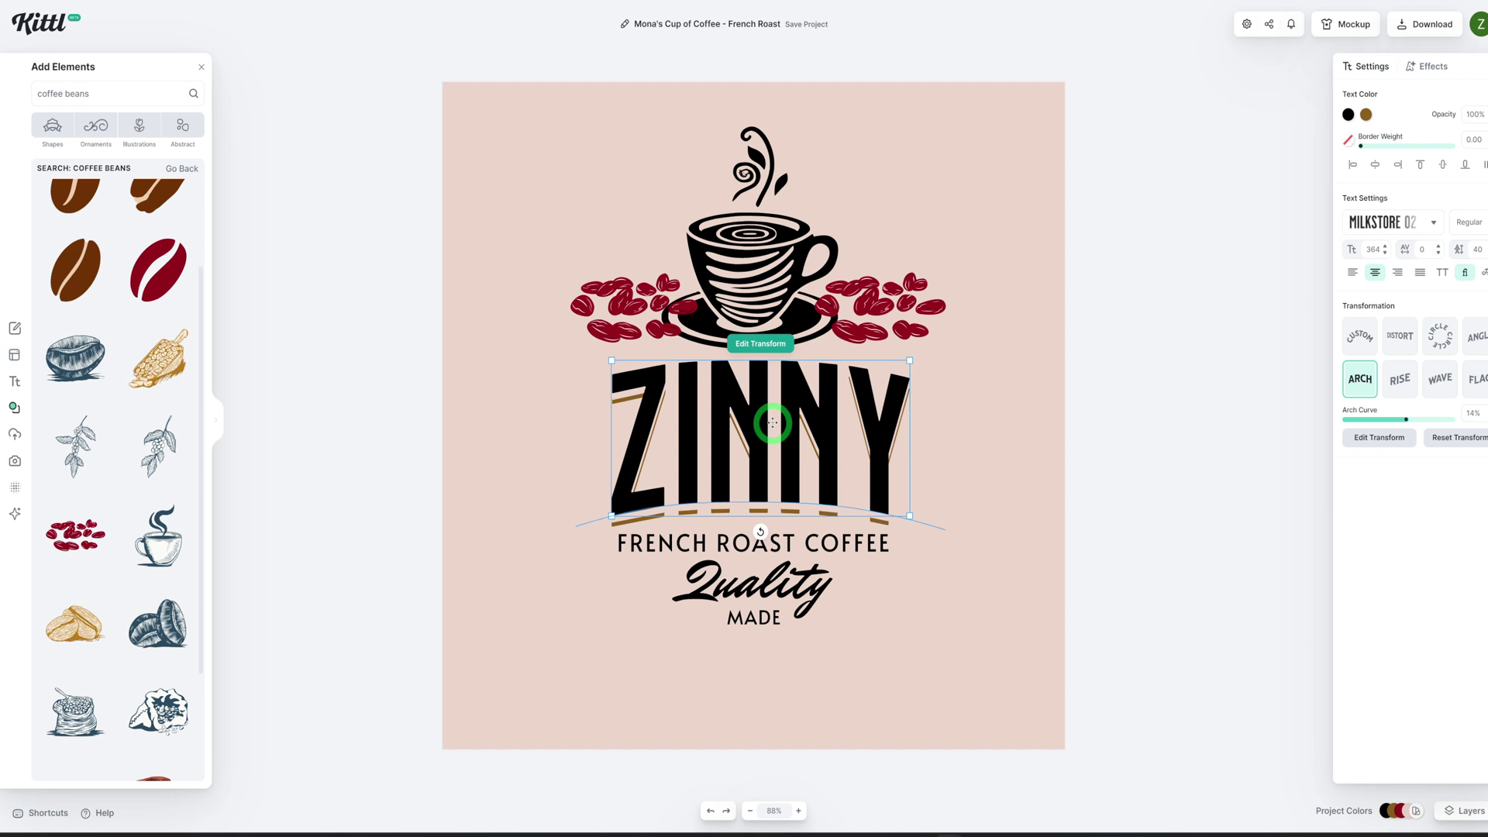
{"action": "left_click", "coordinate": [1430, 66]}
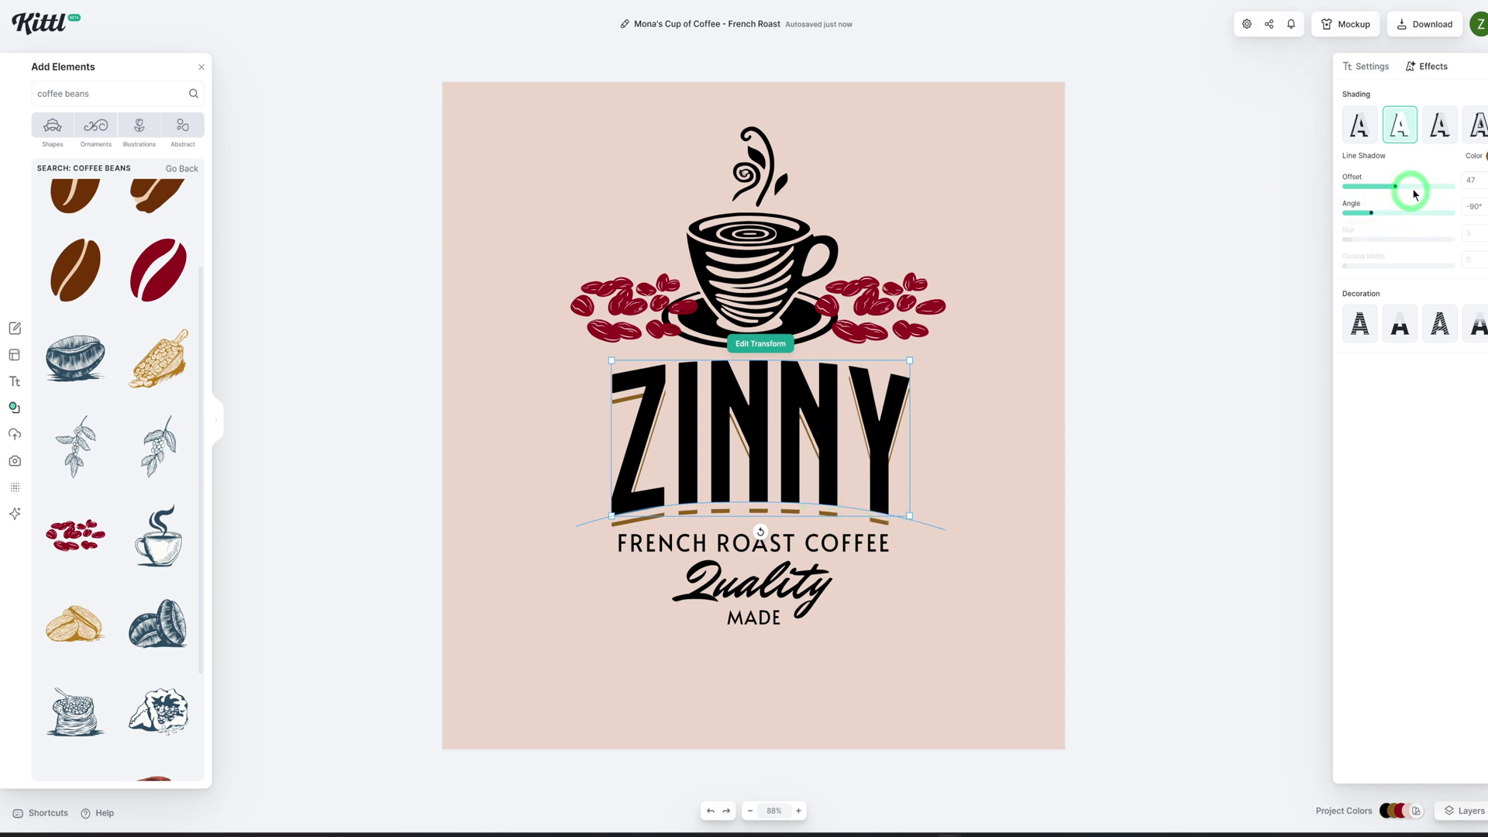
{"action": "left_click", "coordinate": [1483, 156]}
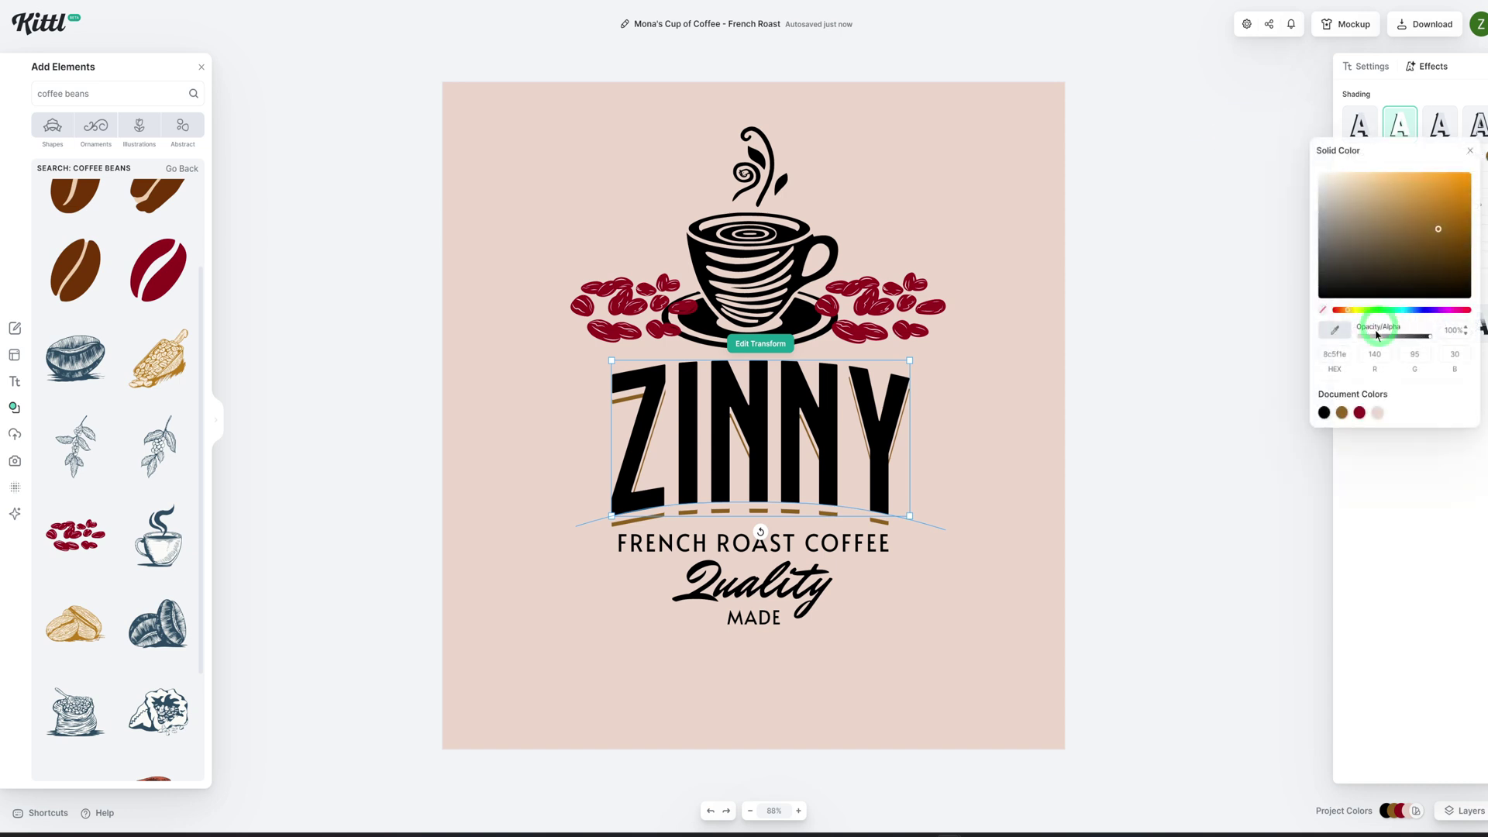
{"action": "left_click", "coordinate": [1377, 413]}
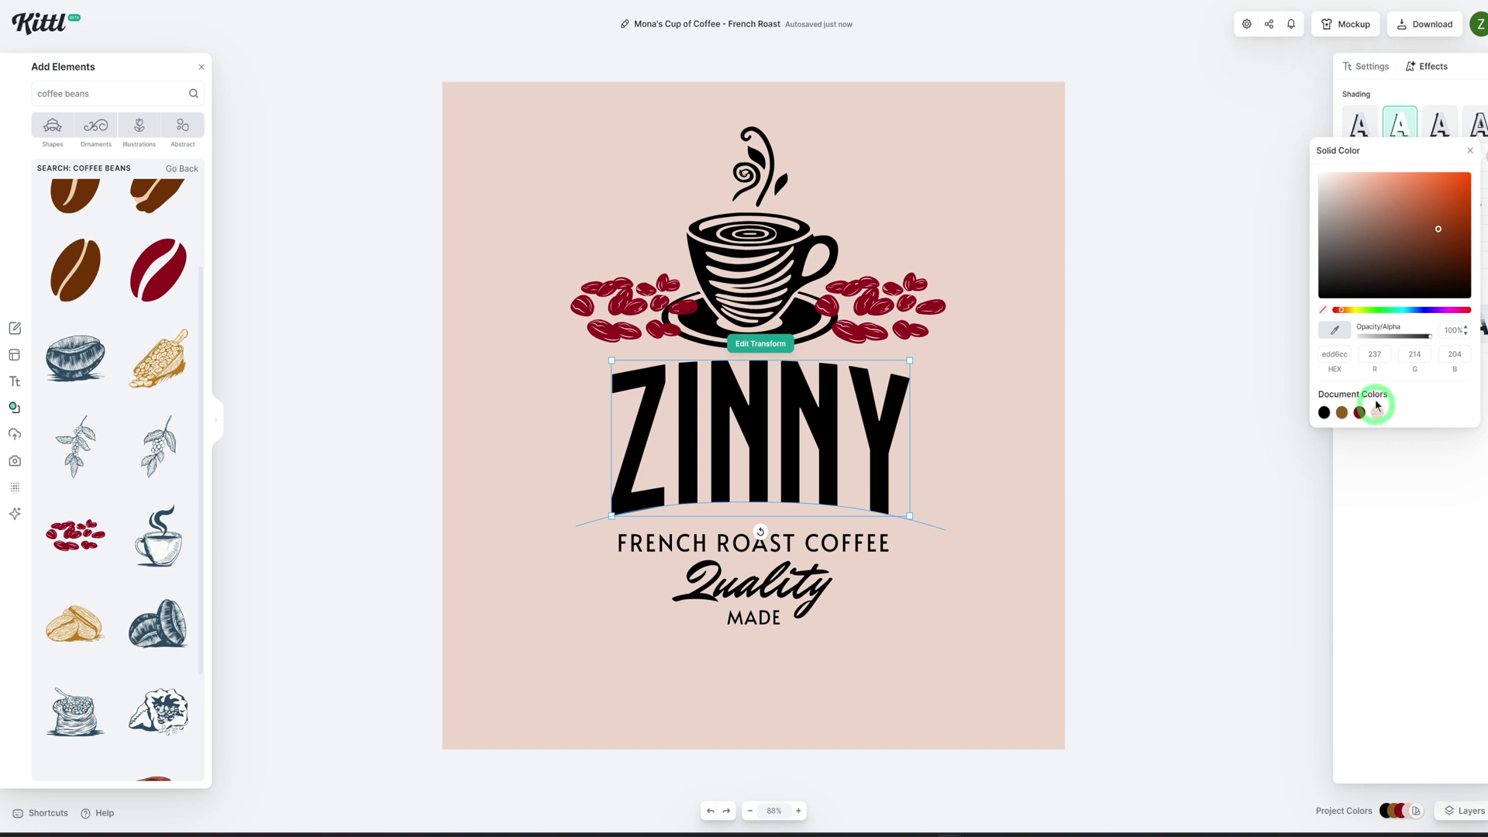
{"action": "mouse_move", "coordinate": [1392, 277]}
{"action": "left_mouse_down"}
{"action": "mouse_move", "coordinate": [1434, 232]}
{"action": "mouse_move", "coordinate": [1430, 217]}
{"action": "left_mouse_up"}
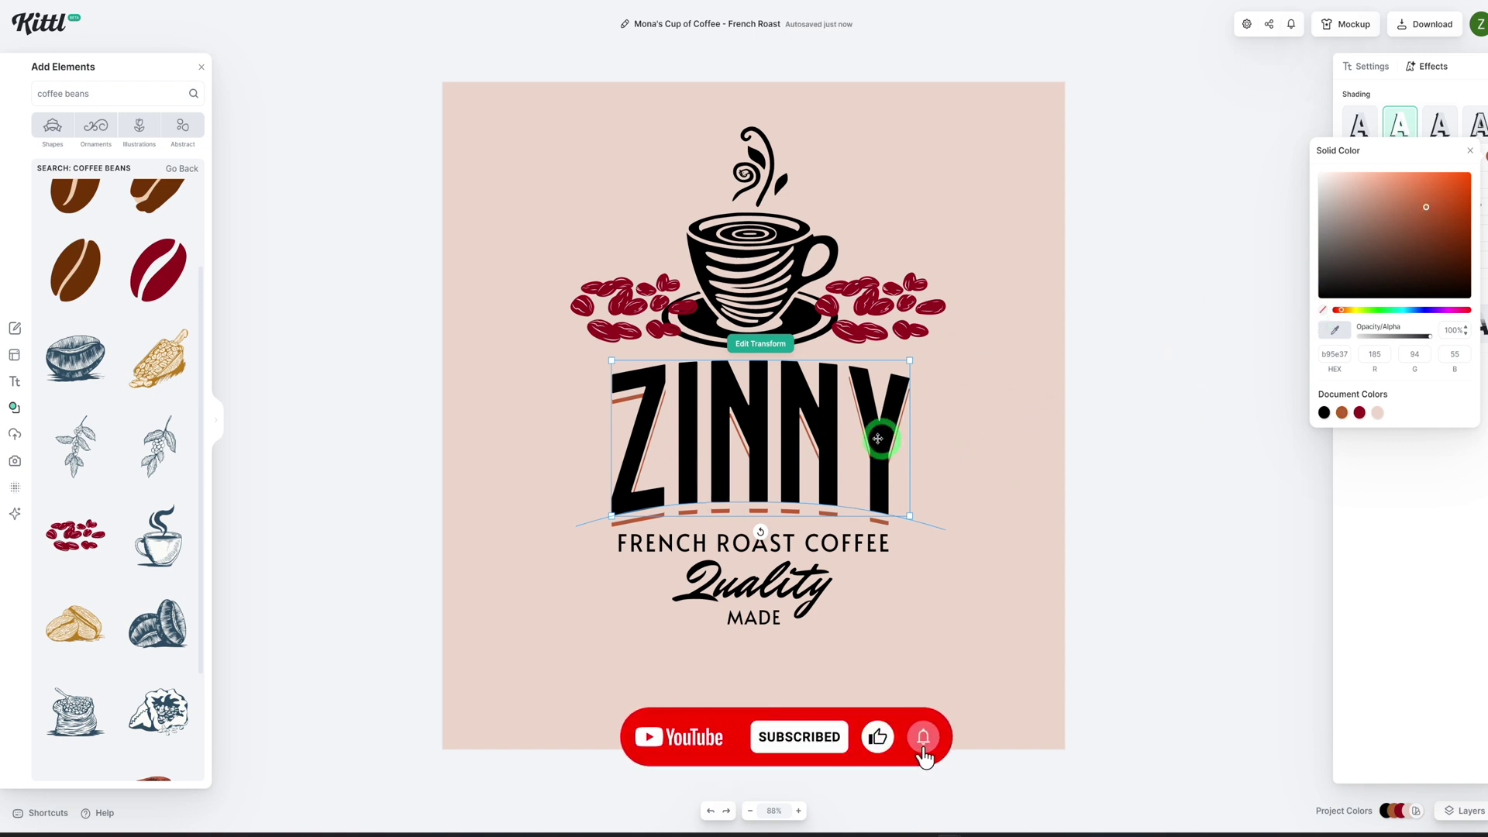
{"action": "left_click", "coordinate": [923, 462]}
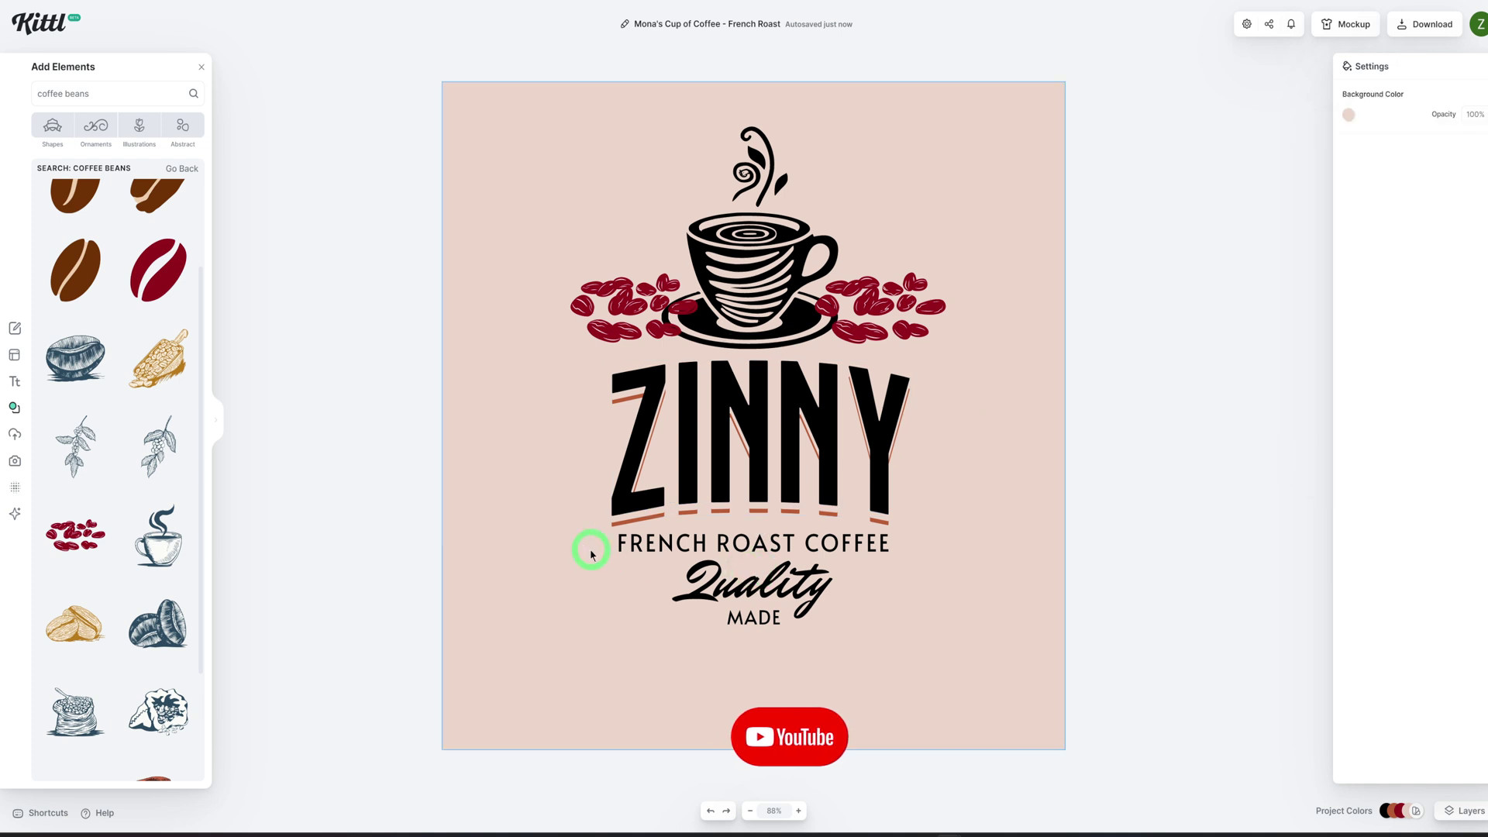
Step: Set the Quality text in the Milkstore 01 typeface, resize it to fit on one line, and move MADE slightly lower beneath it
{"action": "left_click", "coordinate": [778, 589]}
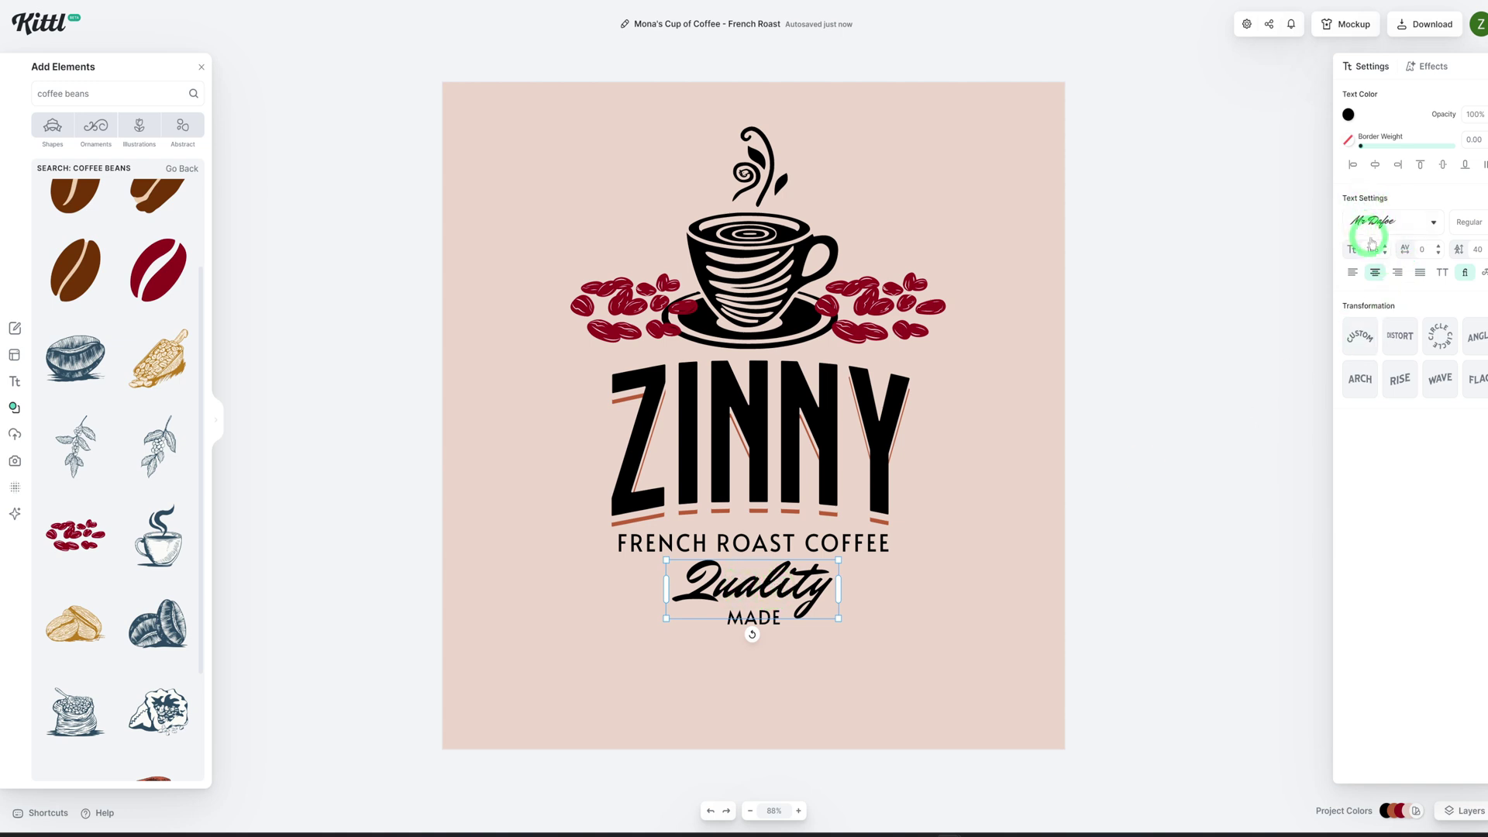
{"action": "left_click", "coordinate": [1434, 222]}
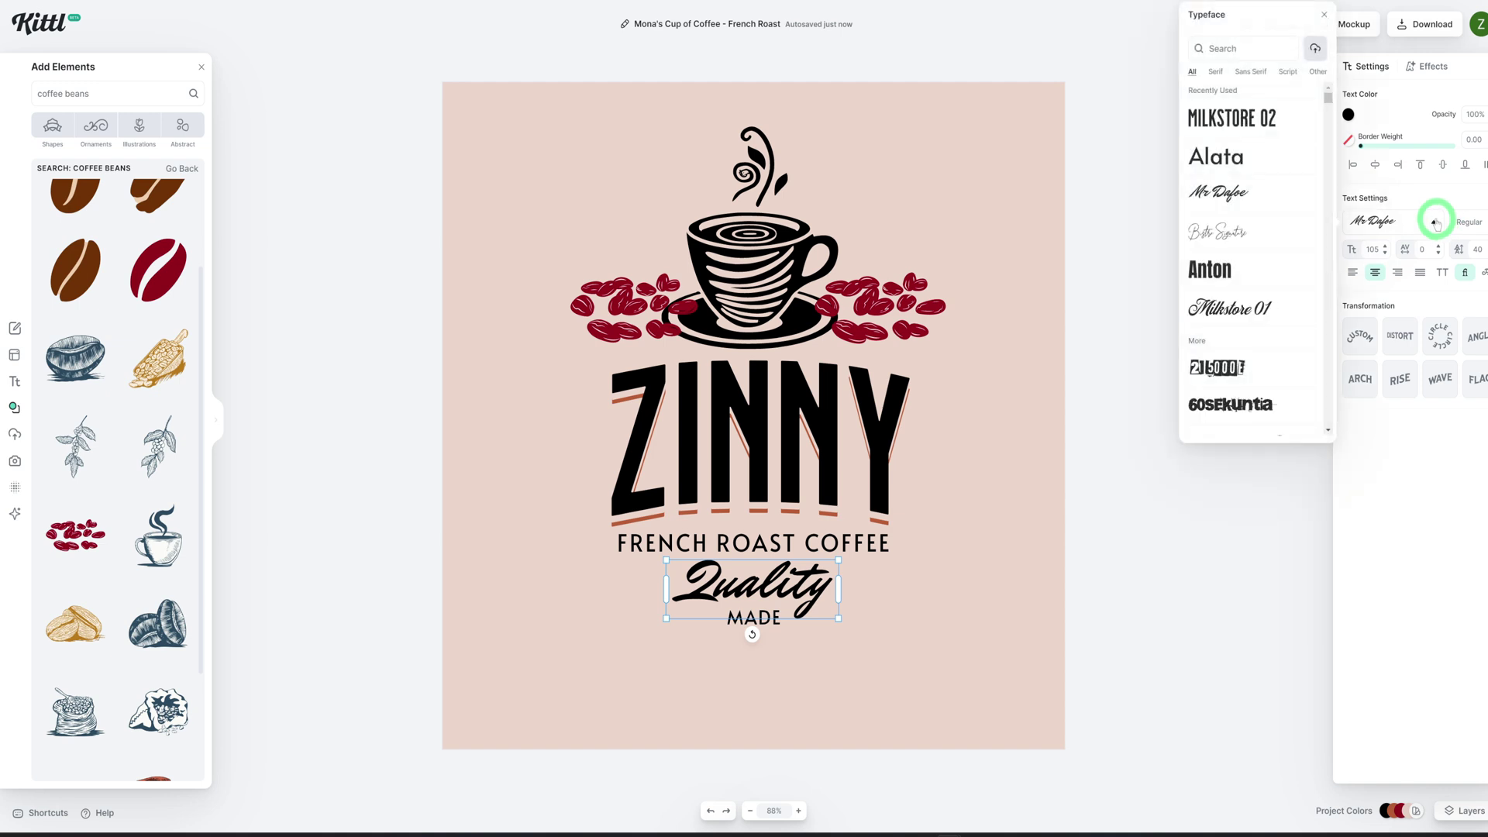
{"action": "left_click", "coordinate": [1254, 310]}
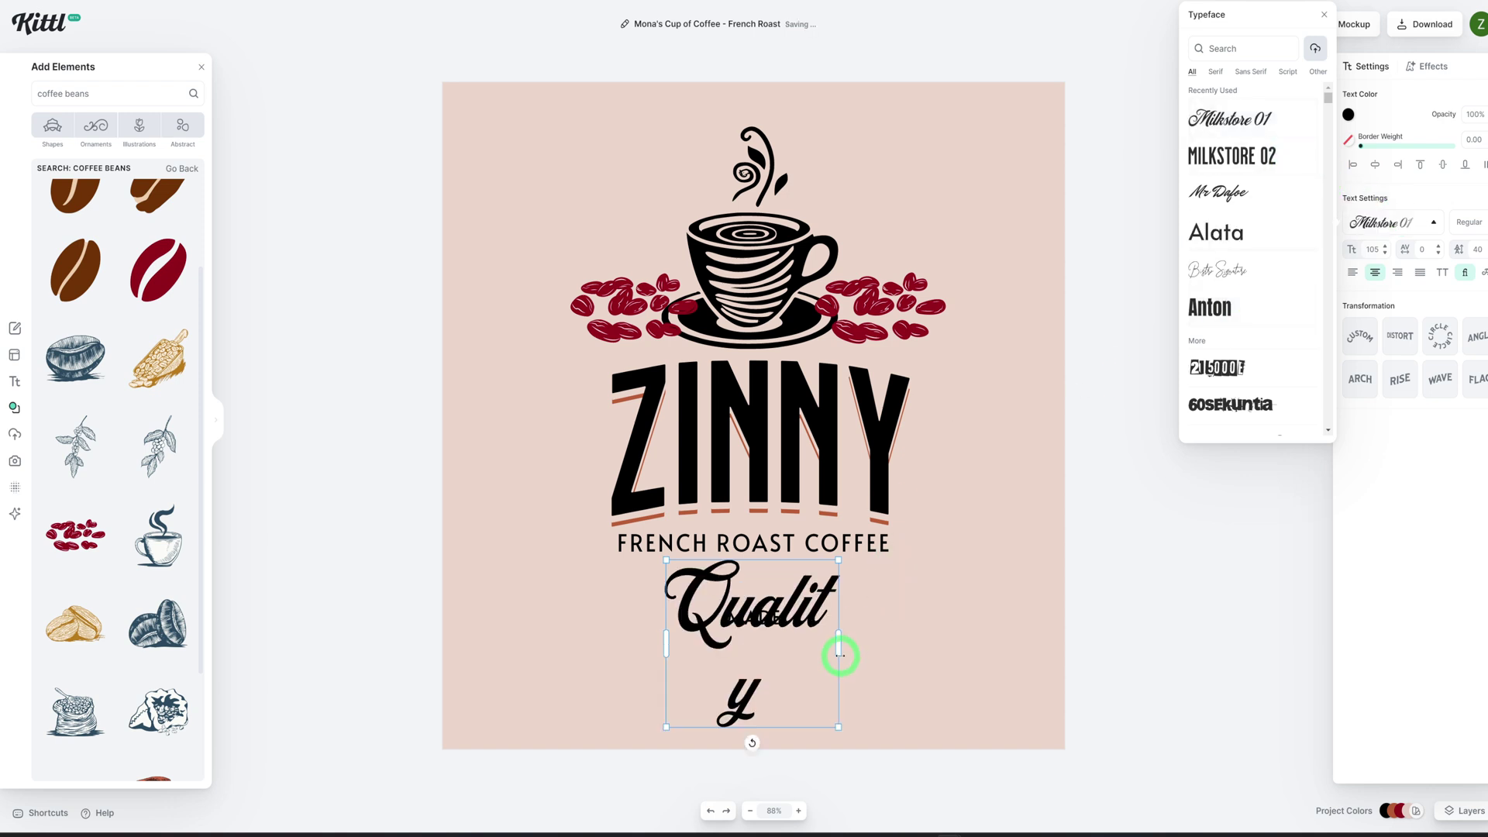
{"action": "left_click_drag", "start_coordinate": [838, 644], "coordinate": [758, 624]}
{"action": "left_click", "coordinate": [776, 581]}
{"action": "left_click", "coordinate": [781, 637]}
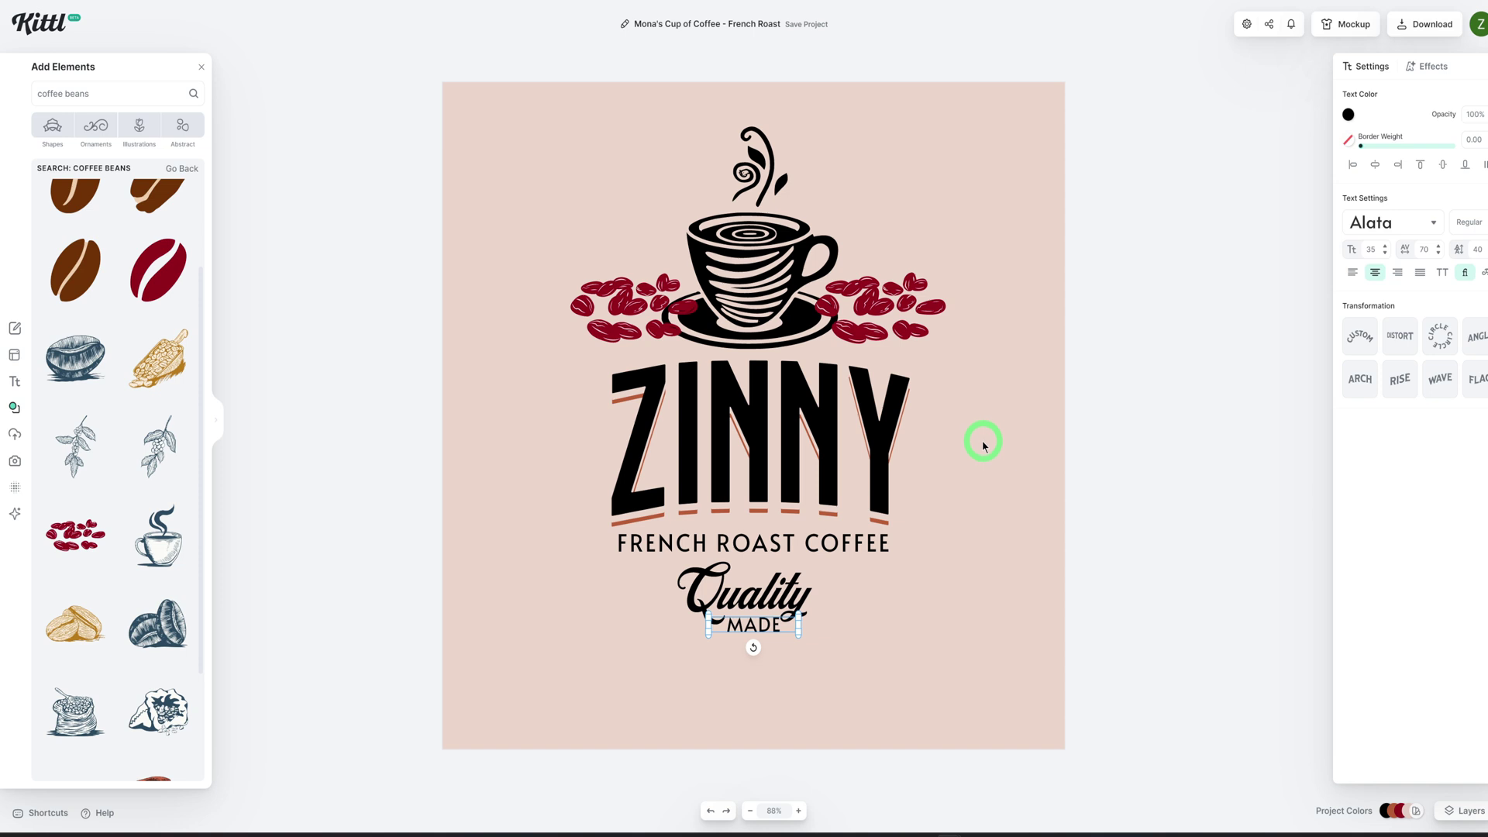
Step: Show the layer list and enlarge the cup, coffee beans and all text together so the logo fills more of the artboard
{"action": "left_click", "coordinate": [1460, 812]}
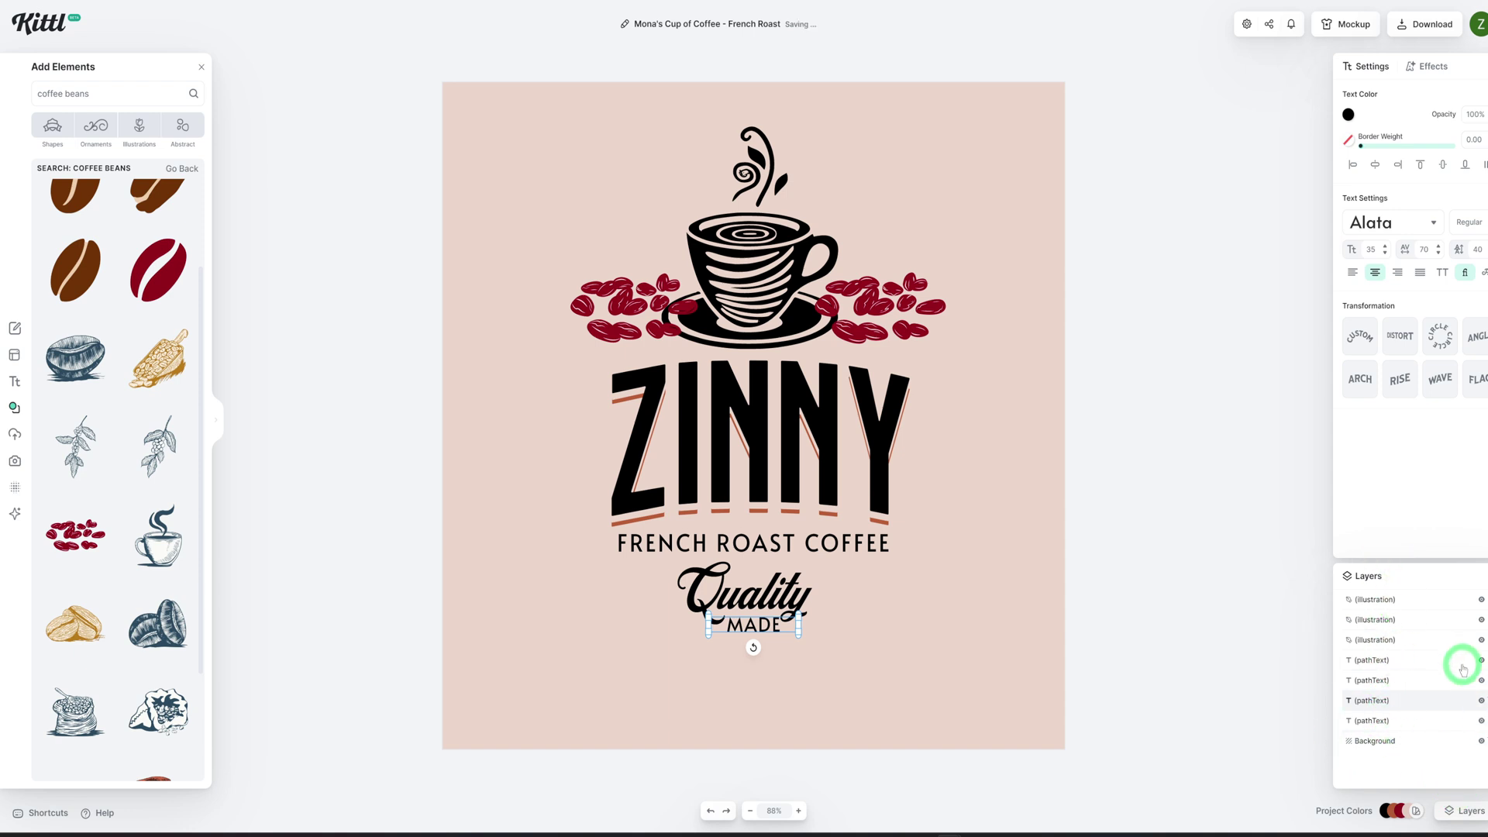
{"action": "left_click", "coordinate": [925, 635]}
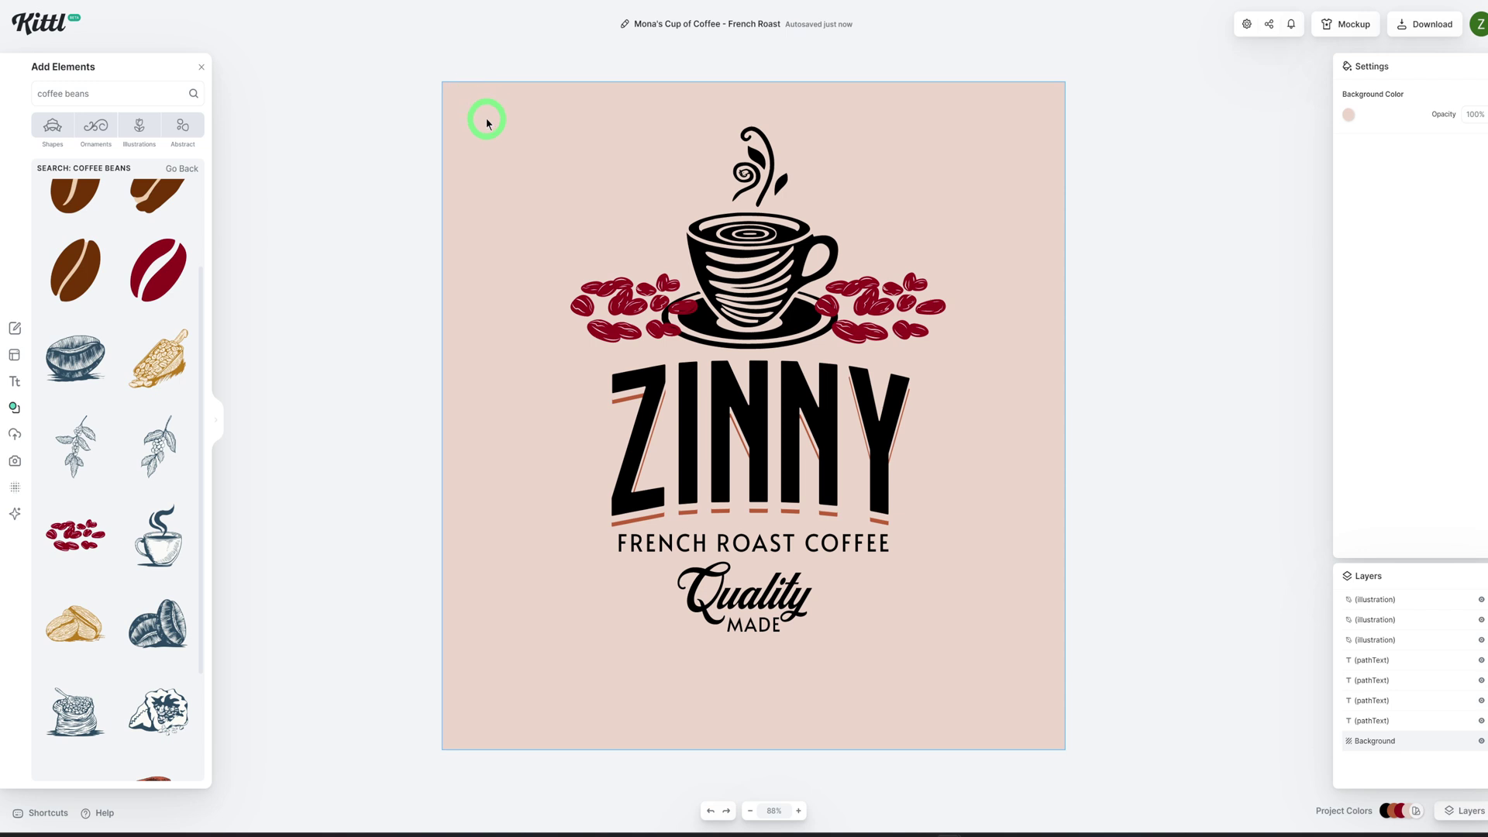
{"action": "left_click_drag", "start_coordinate": [478, 112], "coordinate": [1033, 707]}
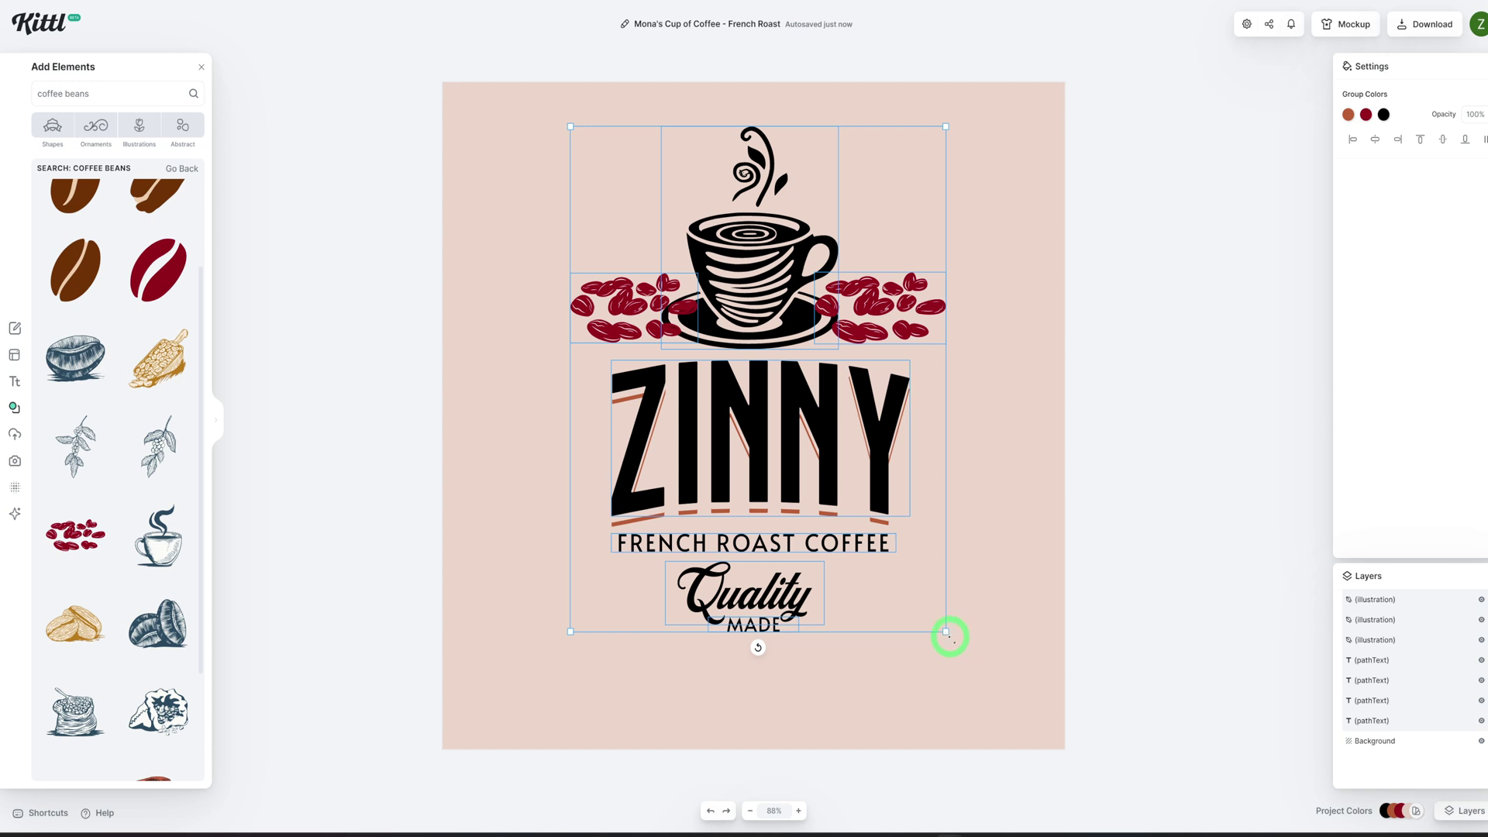
{"action": "left_click_drag", "start_coordinate": [946, 631], "coordinate": [999, 703]}
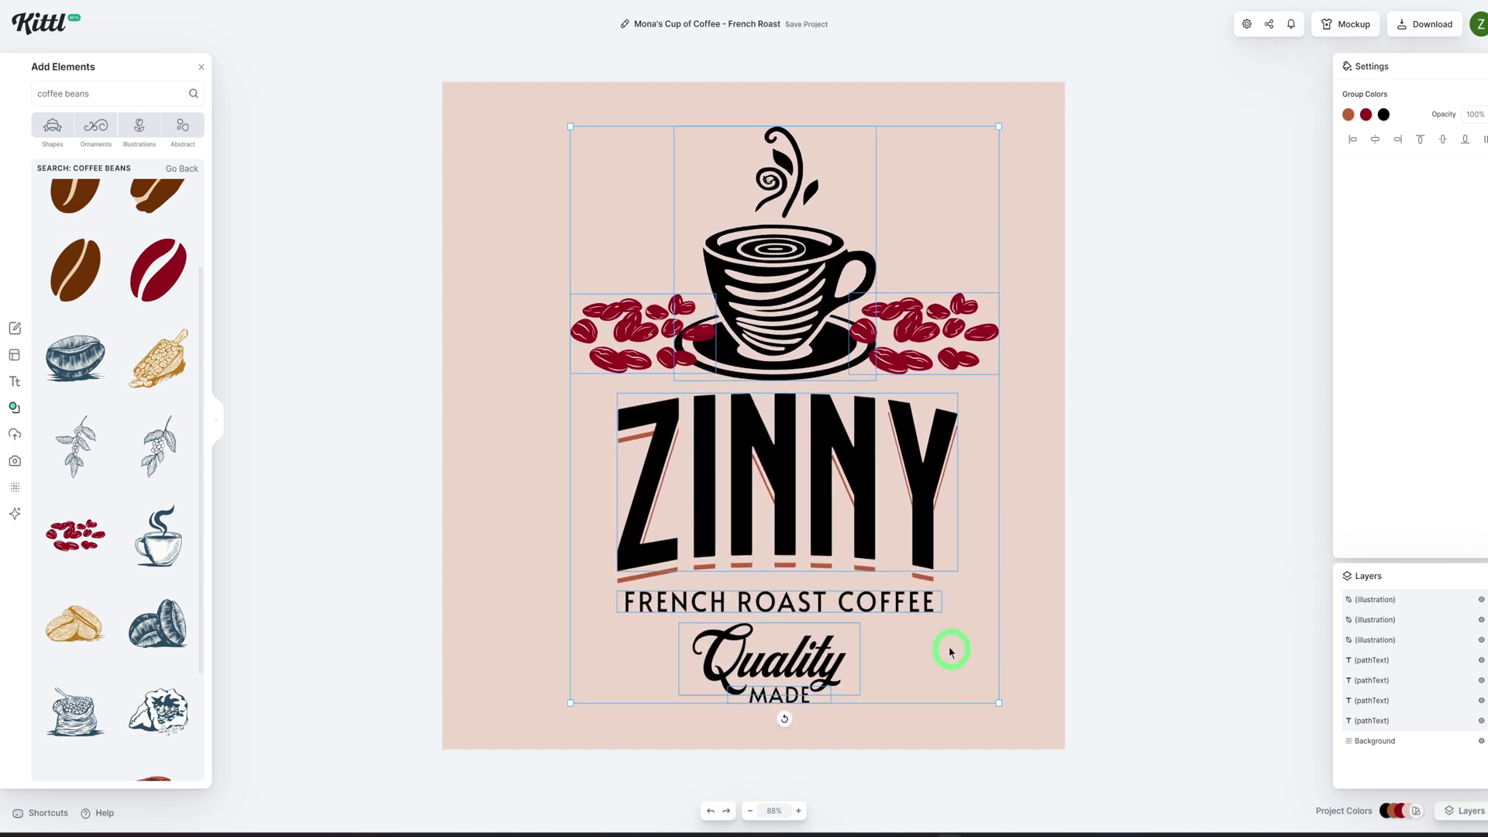
{"action": "left_click", "coordinate": [937, 654]}
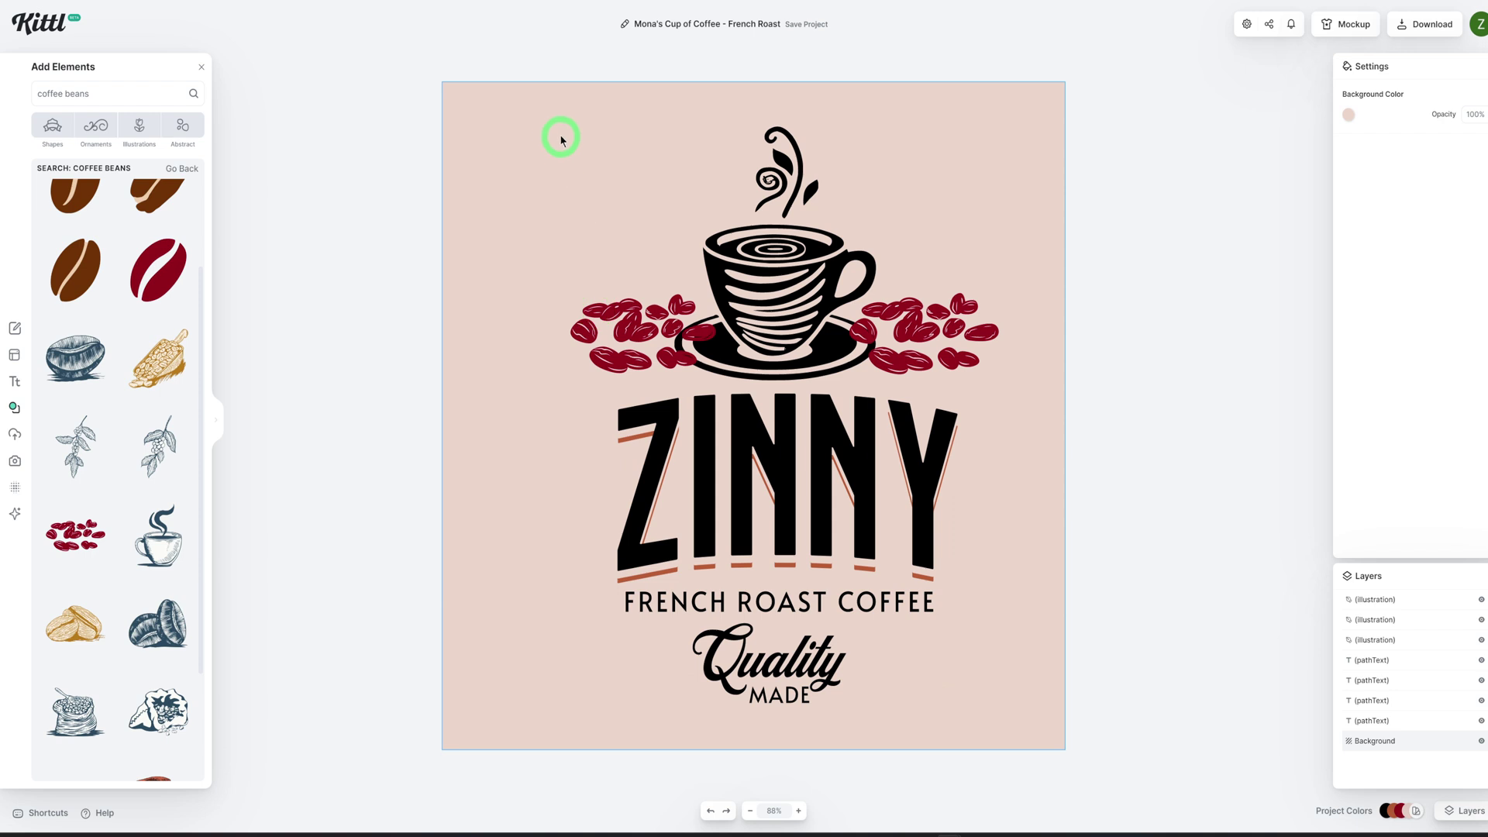
Step: Group the cup, coffee beans and all text, and move the group slightly up and left to centre it on the artboard
{"action": "left_click_drag", "start_coordinate": [552, 130], "coordinate": [1012, 728]}
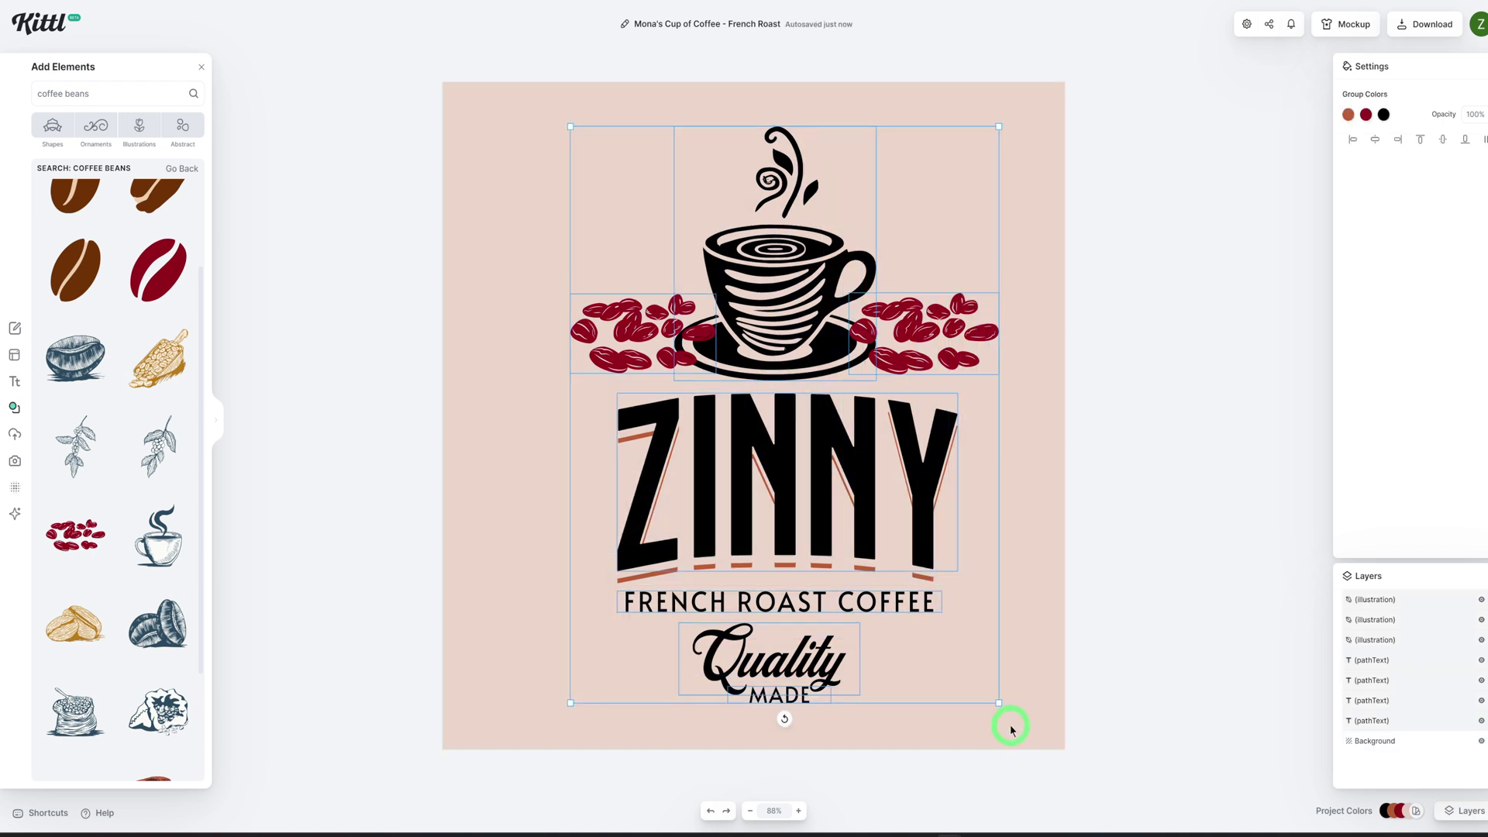
{"action": "key", "text": "ctrl+g"}
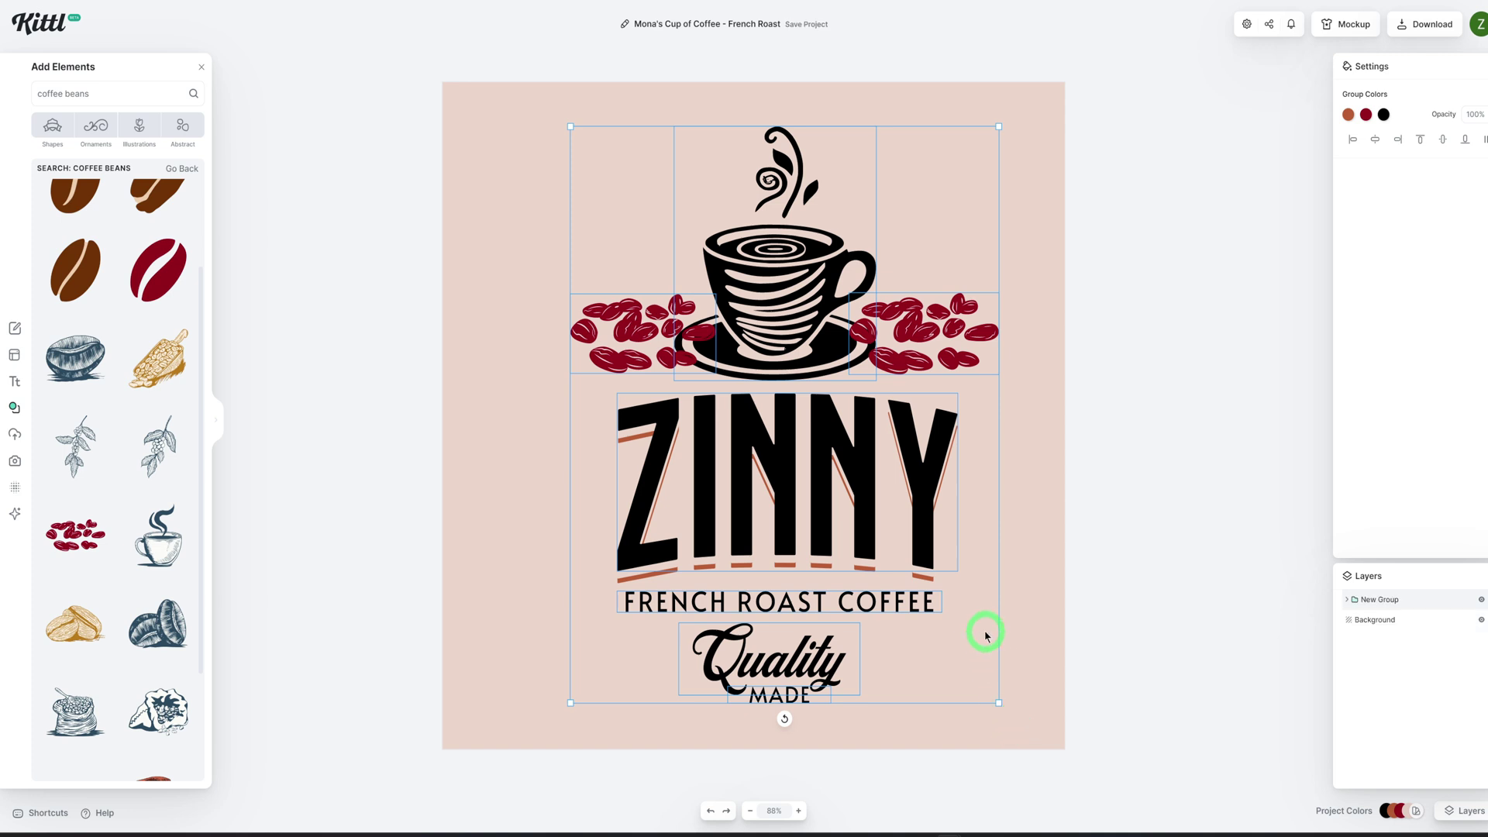
{"action": "left_click", "coordinate": [965, 651]}
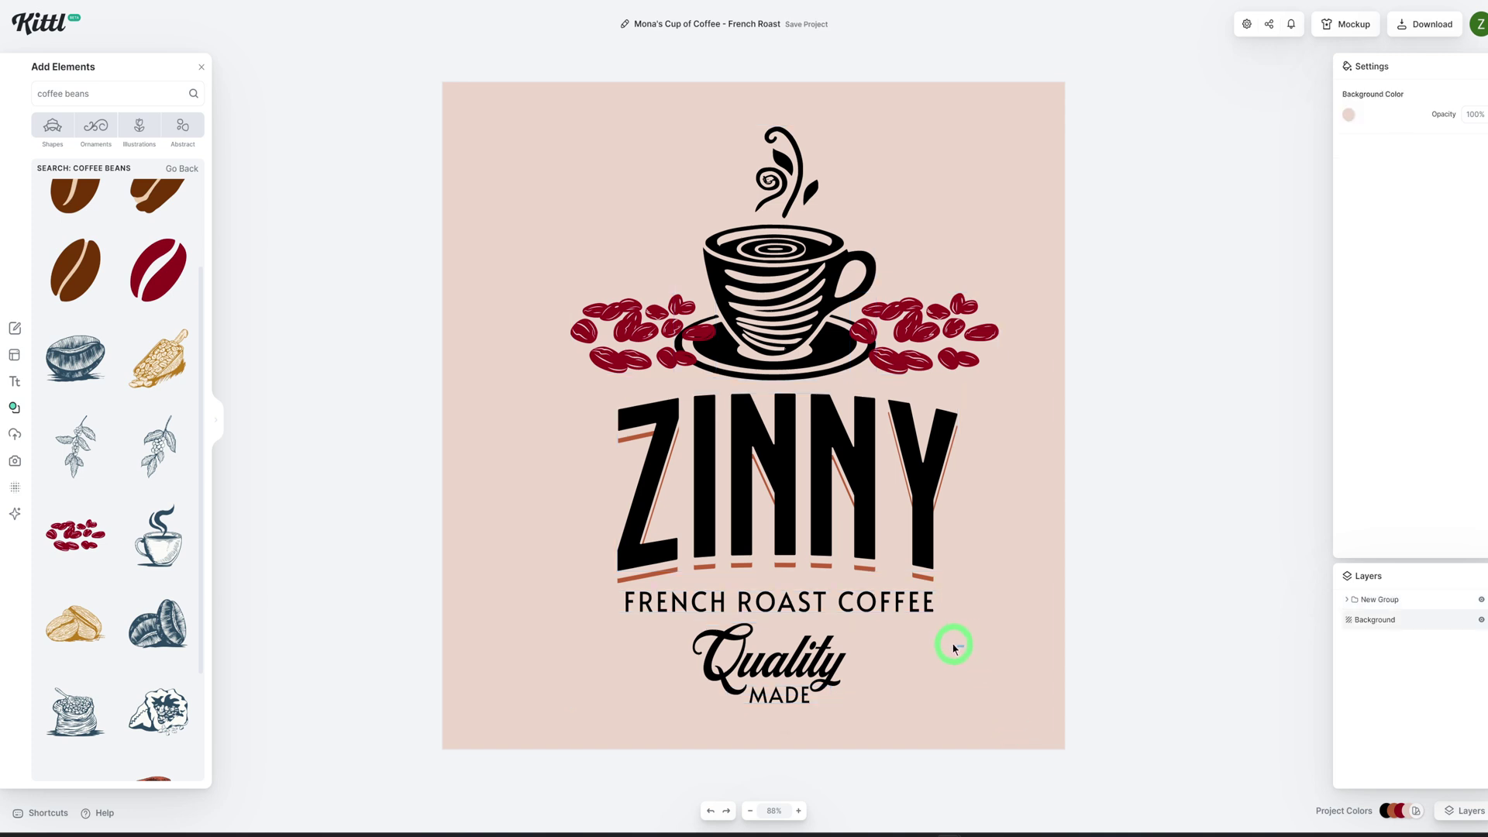
{"action": "left_click", "coordinate": [835, 517]}
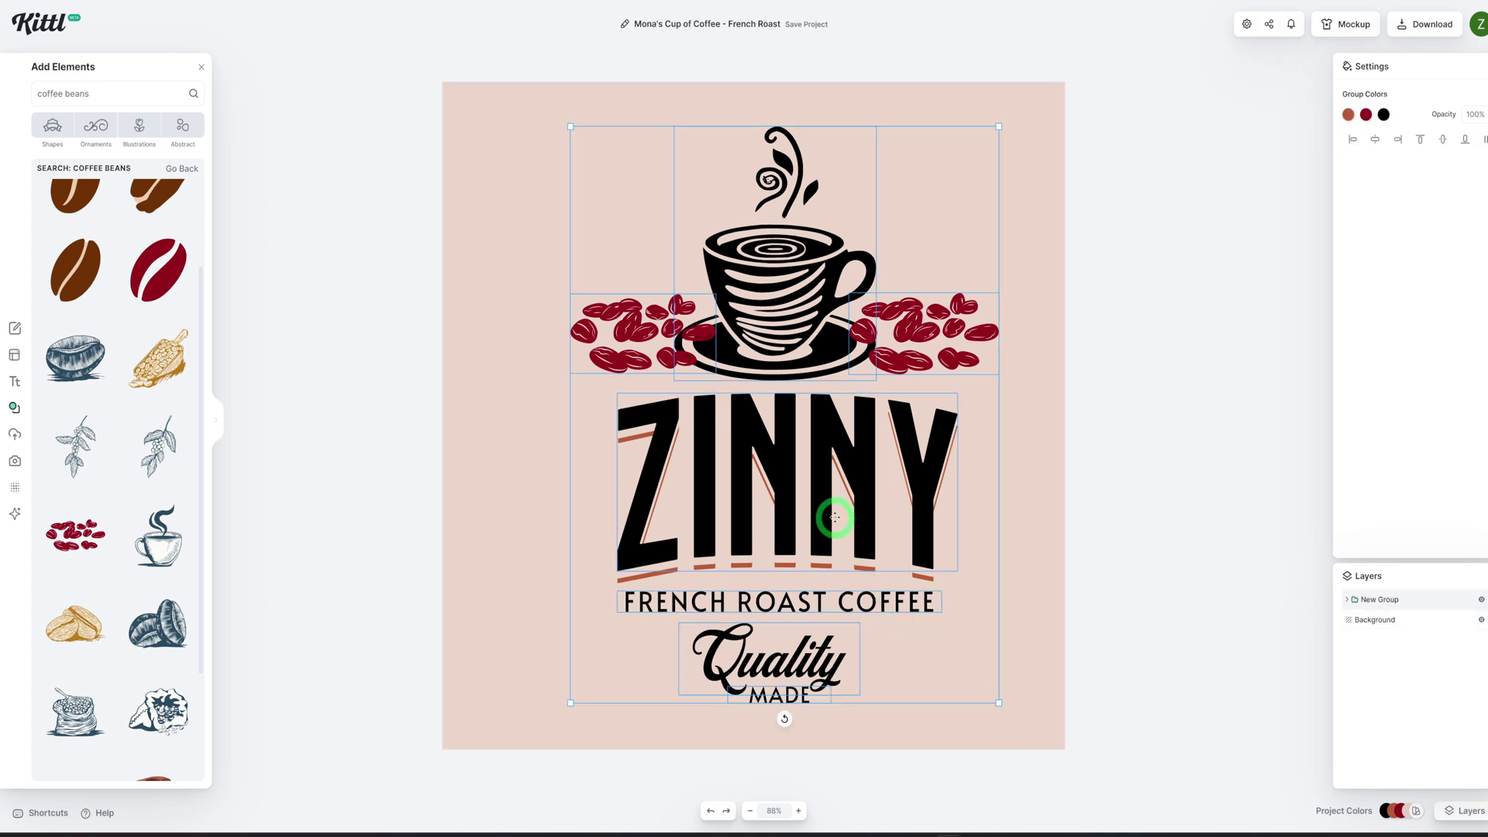
{"action": "mouse_move", "coordinate": [832, 517]}
{"action": "left_mouse_down"}
{"action": "mouse_move", "coordinate": [798, 502]}
{"action": "mouse_move", "coordinate": [815, 502]}
{"action": "left_mouse_up"}
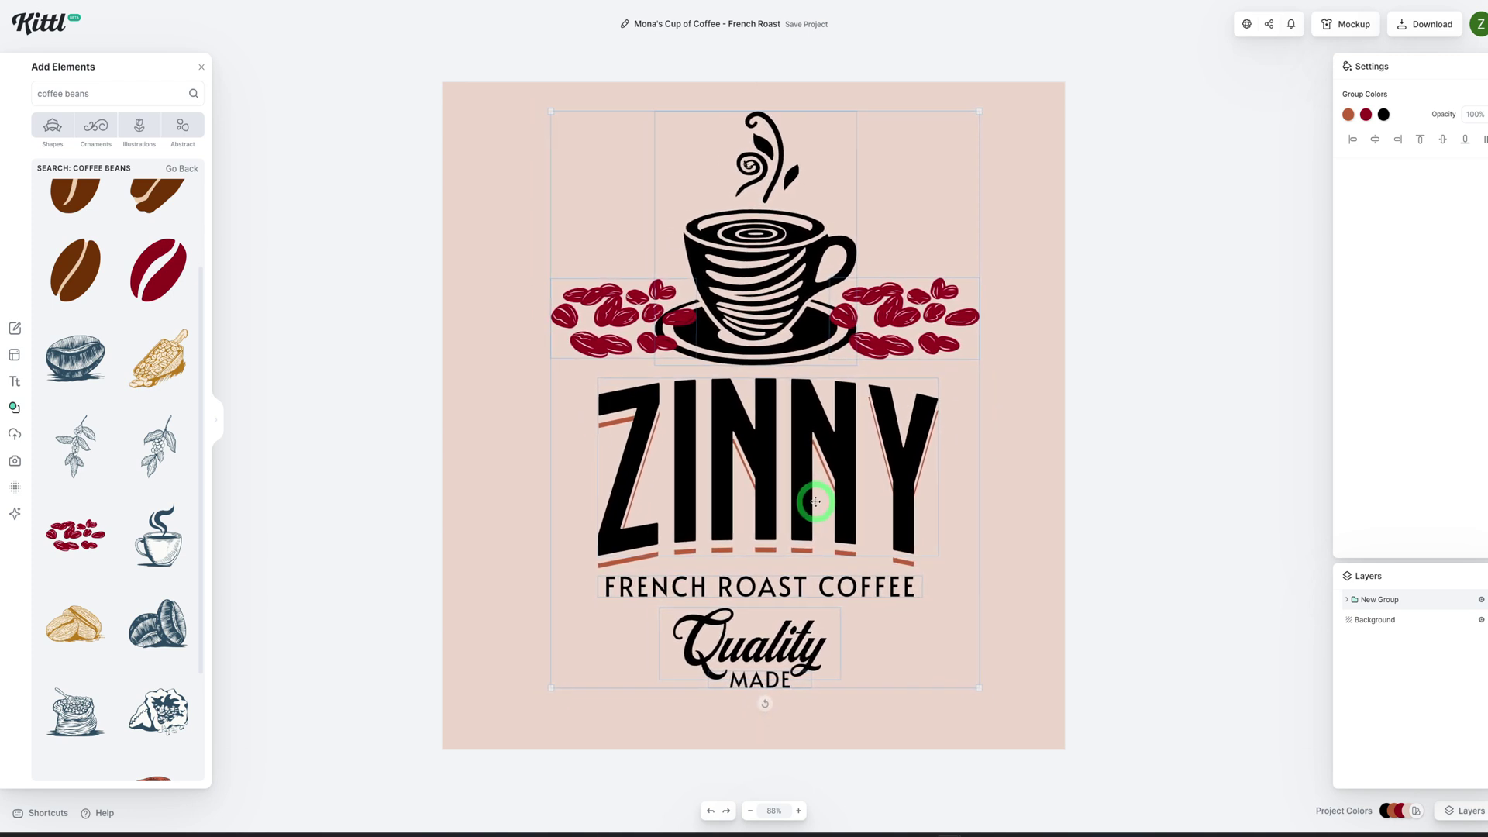
{"action": "left_click", "coordinate": [1040, 487]}
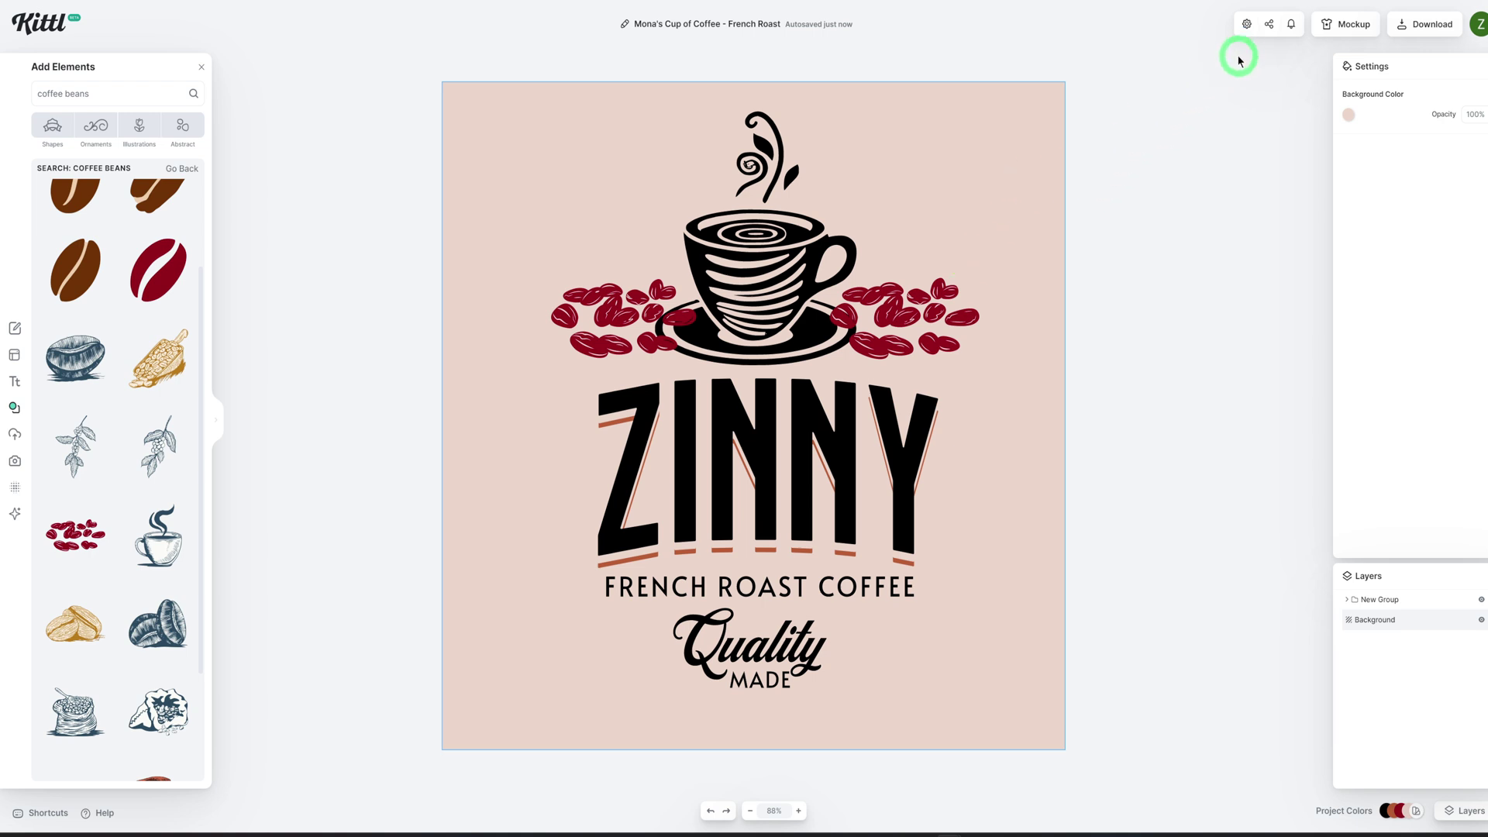
Step: Set the download resolution to 300 DPI and review the PNG, JPG, PDF, SVG and background removal options without exporting
{"action": "left_click", "coordinate": [1421, 33]}
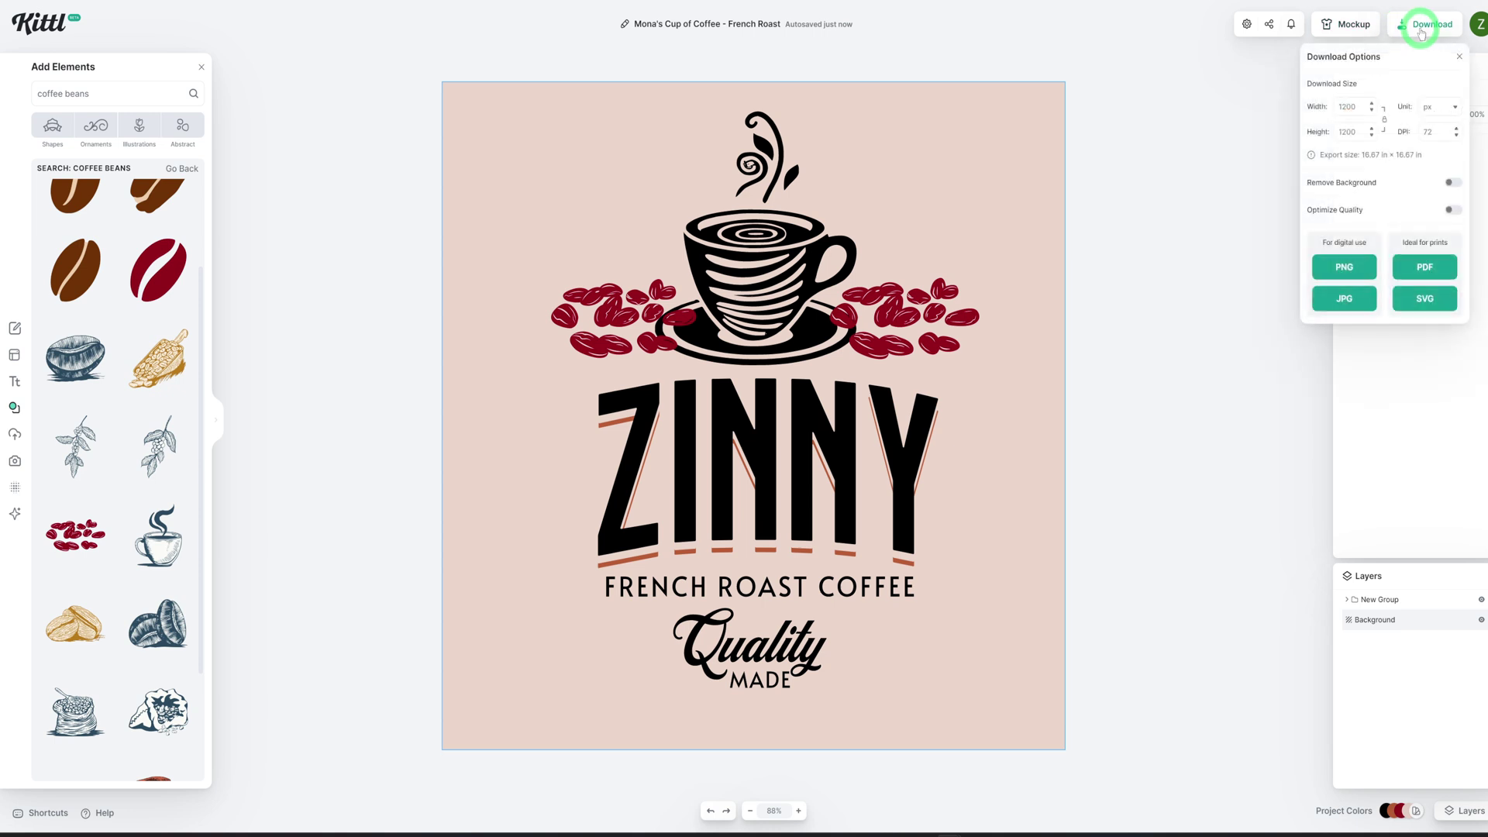
{"action": "double_click", "coordinate": [1426, 133]}
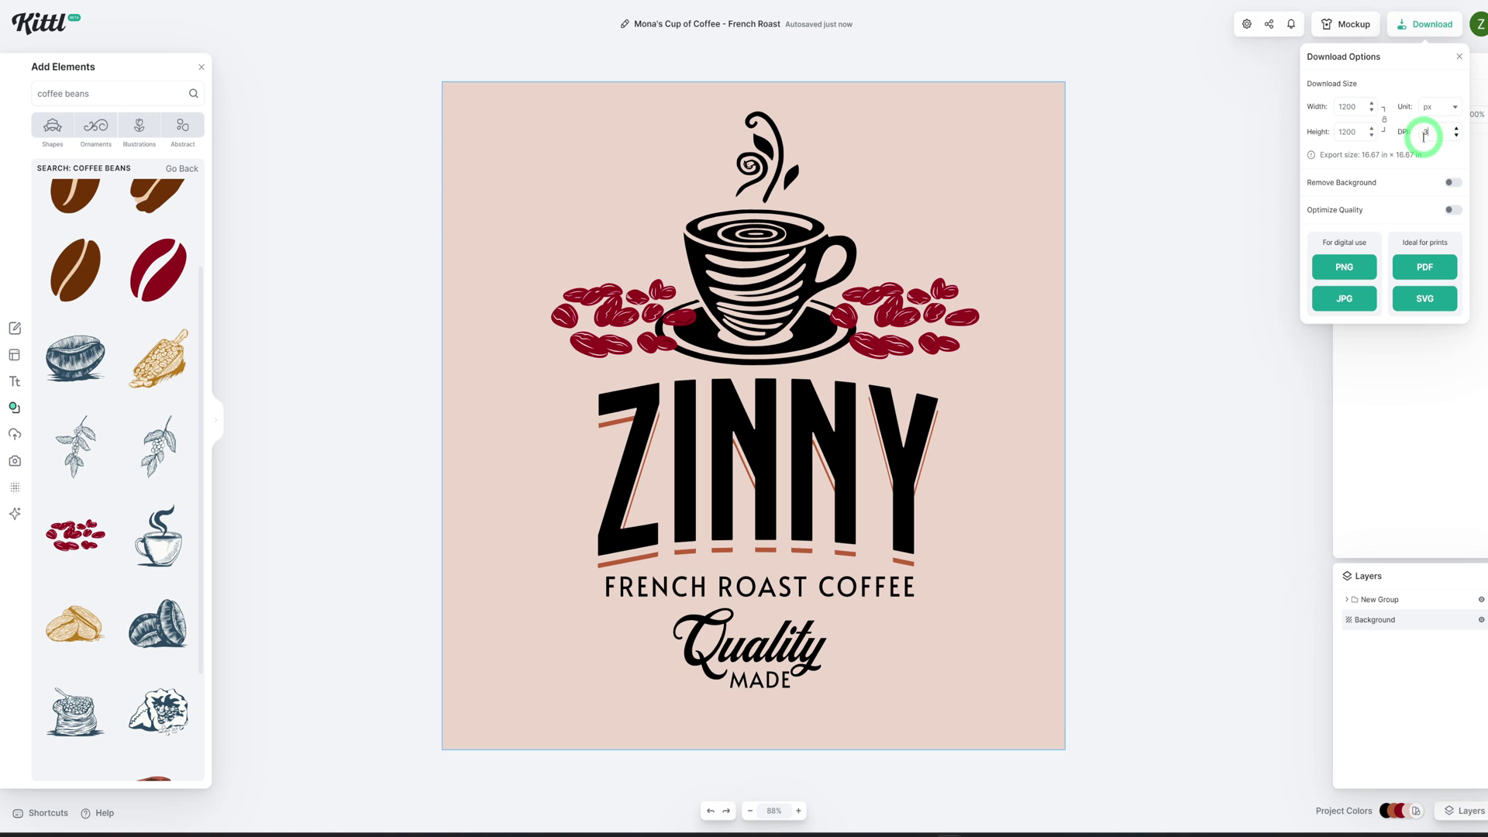
{"action": "left_click", "coordinate": [1344, 268]}
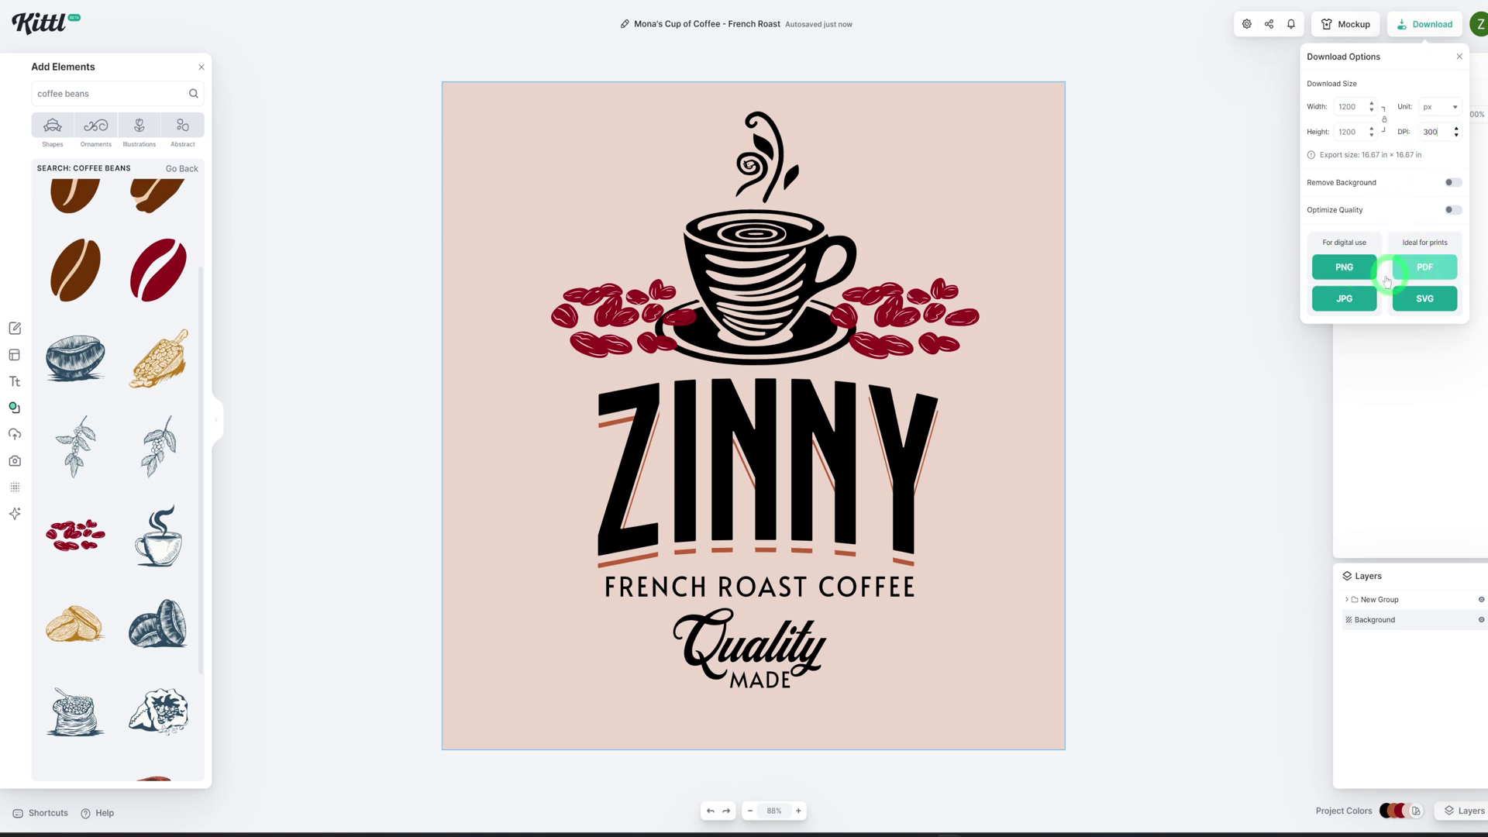
{"action": "left_click", "coordinate": [1369, 301]}
{"action": "left_click", "coordinate": [1428, 305]}
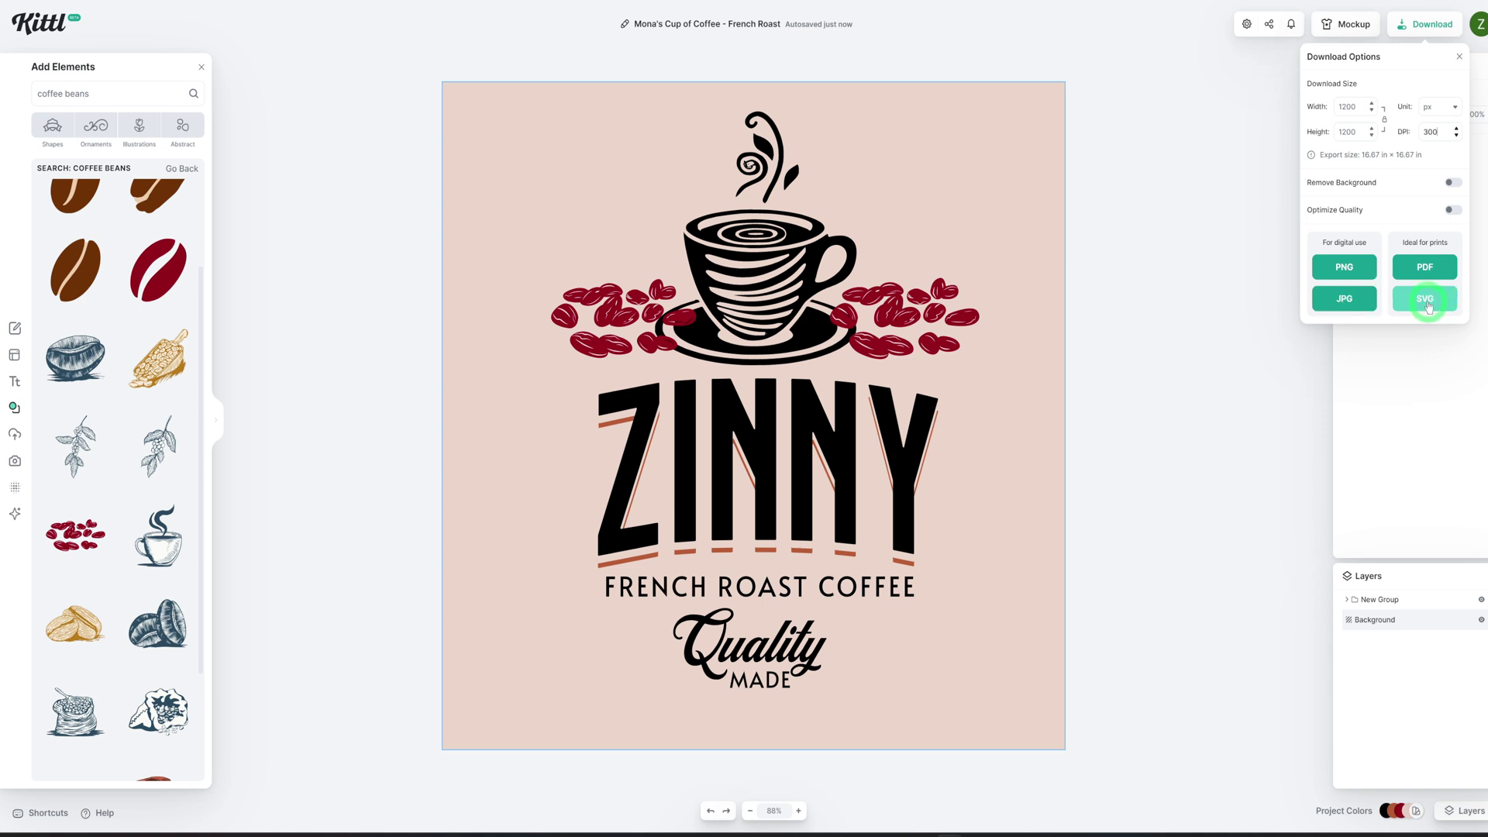
{"action": "left_click", "coordinate": [1347, 298]}
{"action": "left_click", "coordinate": [1357, 277]}
{"action": "left_click", "coordinate": [1222, 144]}
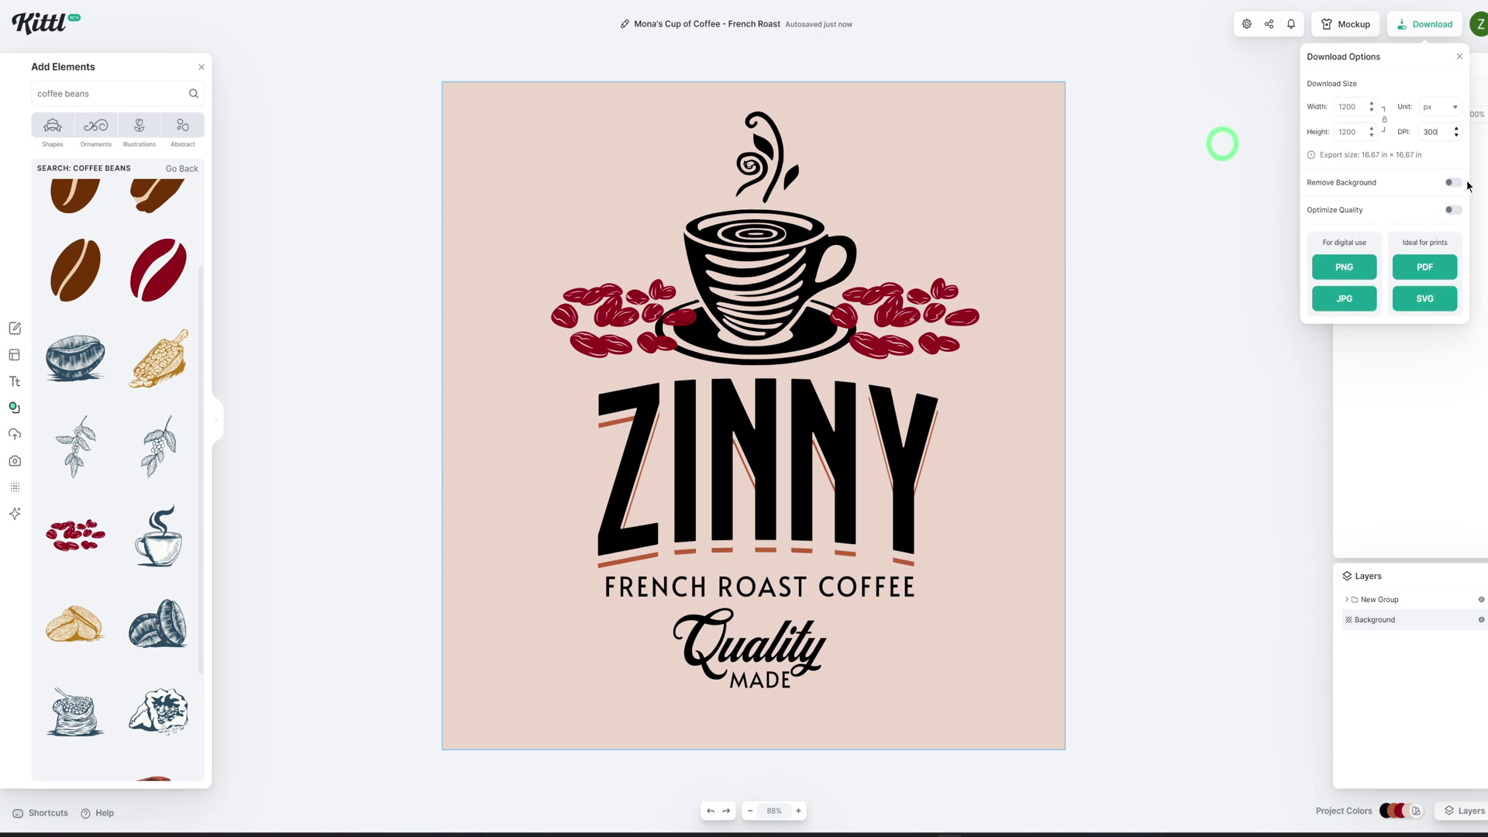
{"action": "left_click", "coordinate": [1455, 186]}
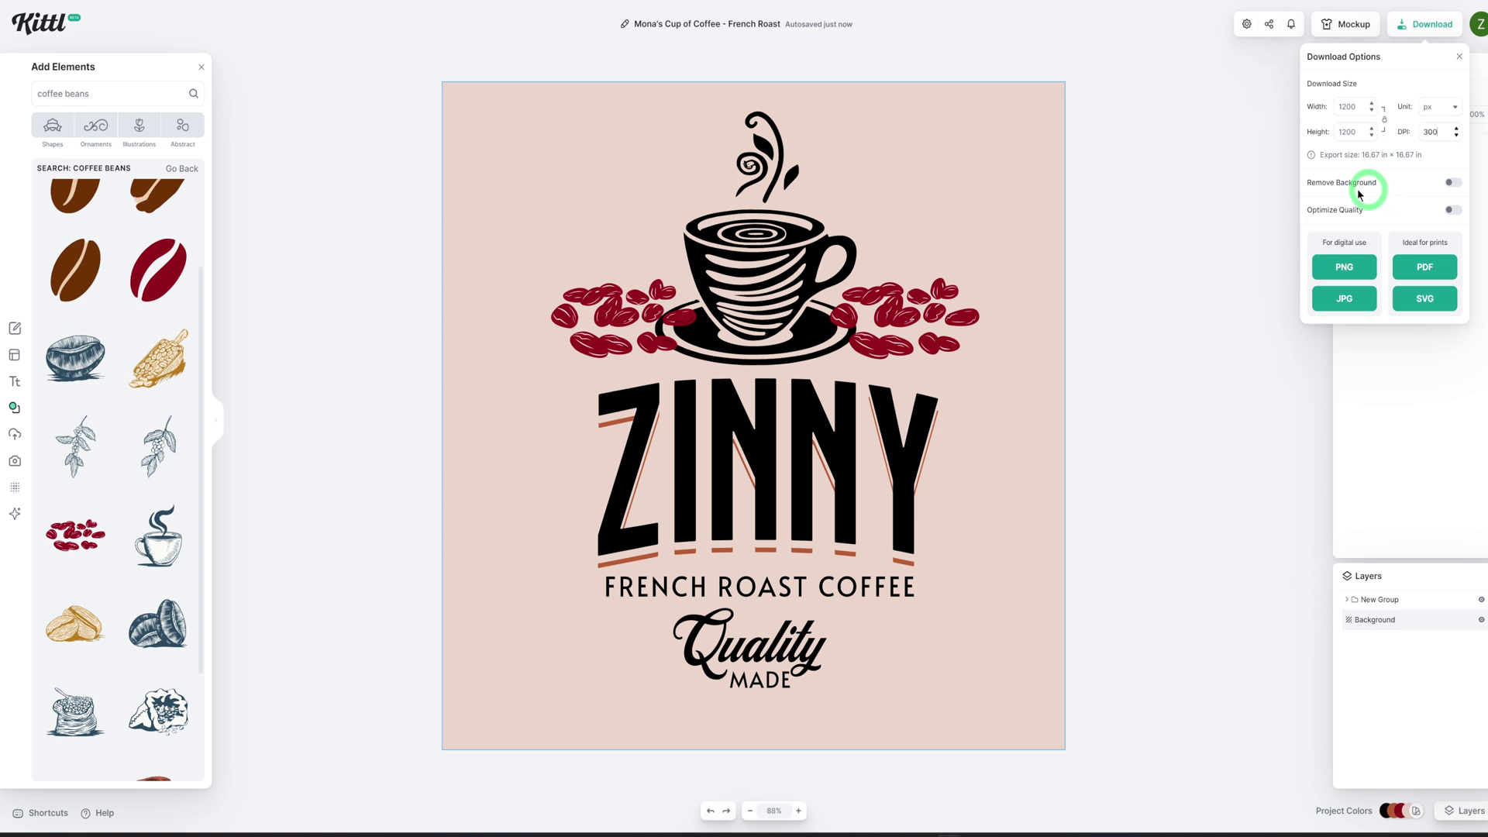
{"action": "left_click", "coordinate": [1201, 203]}
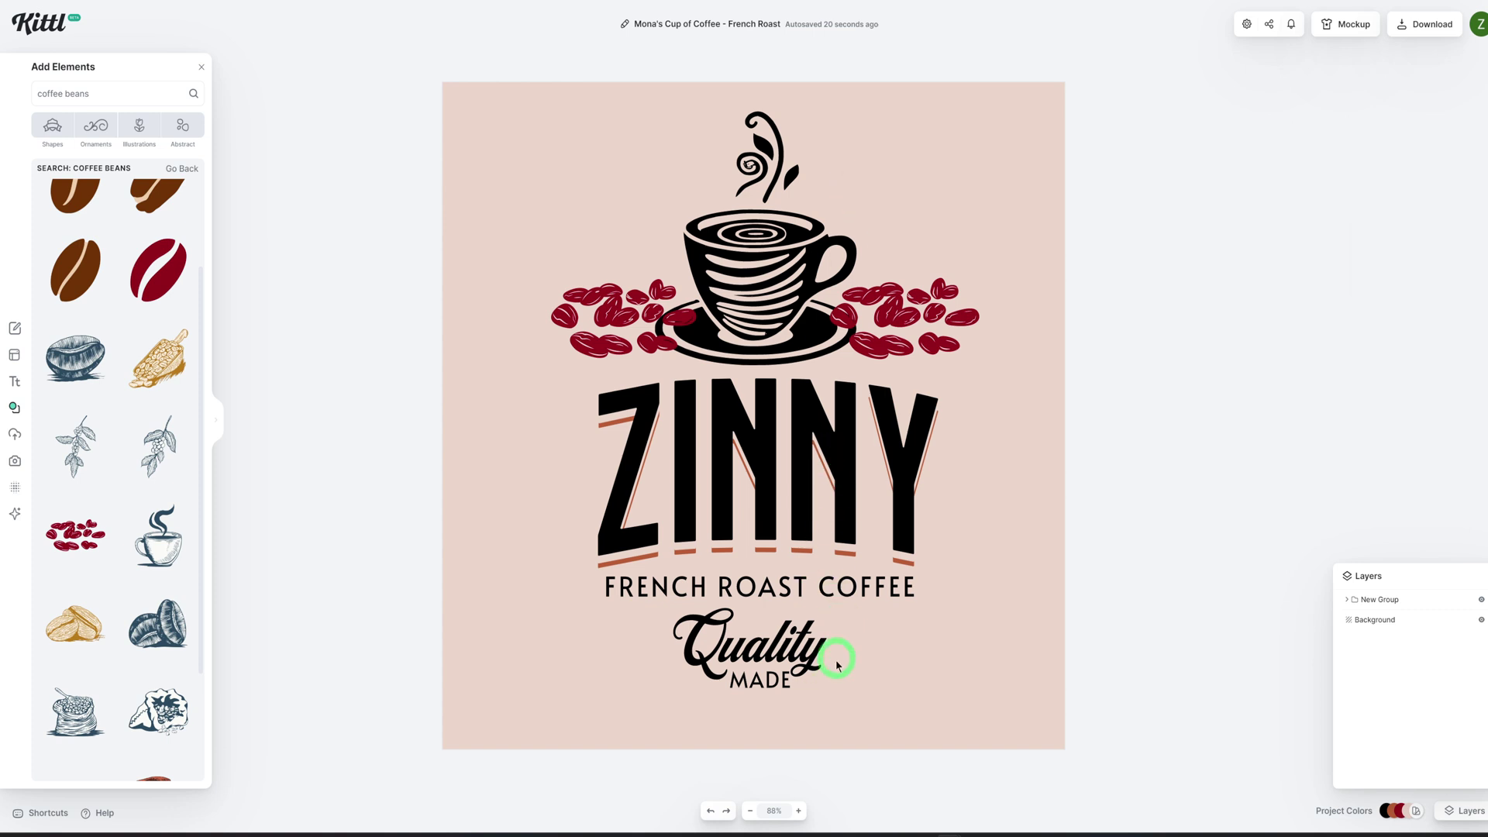
Step: View the options for sharing the image and for sharing an editable copy of the project
{"action": "left_click", "coordinate": [1270, 26]}
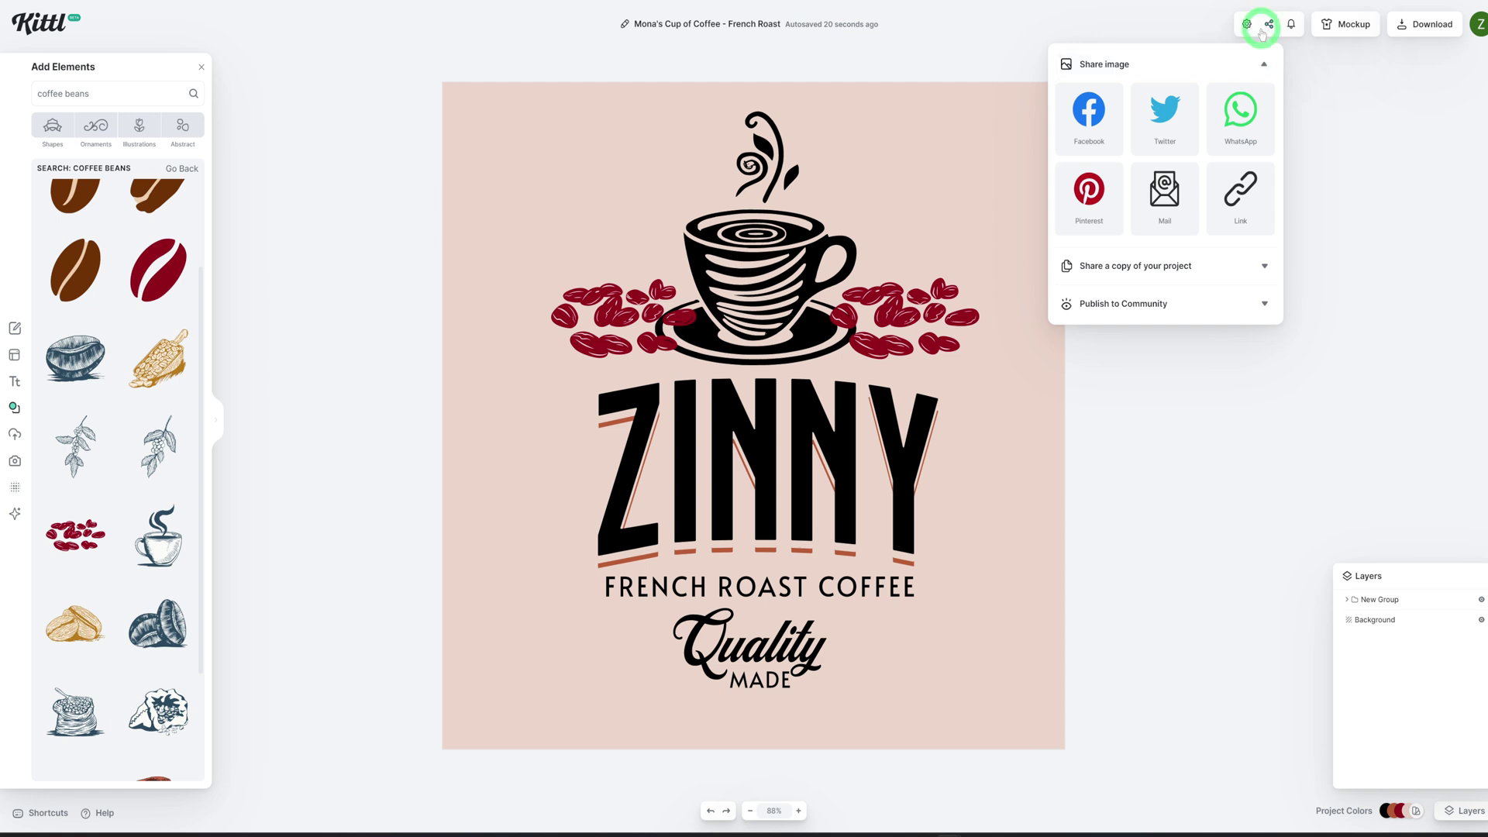
{"action": "left_click", "coordinate": [1145, 267]}
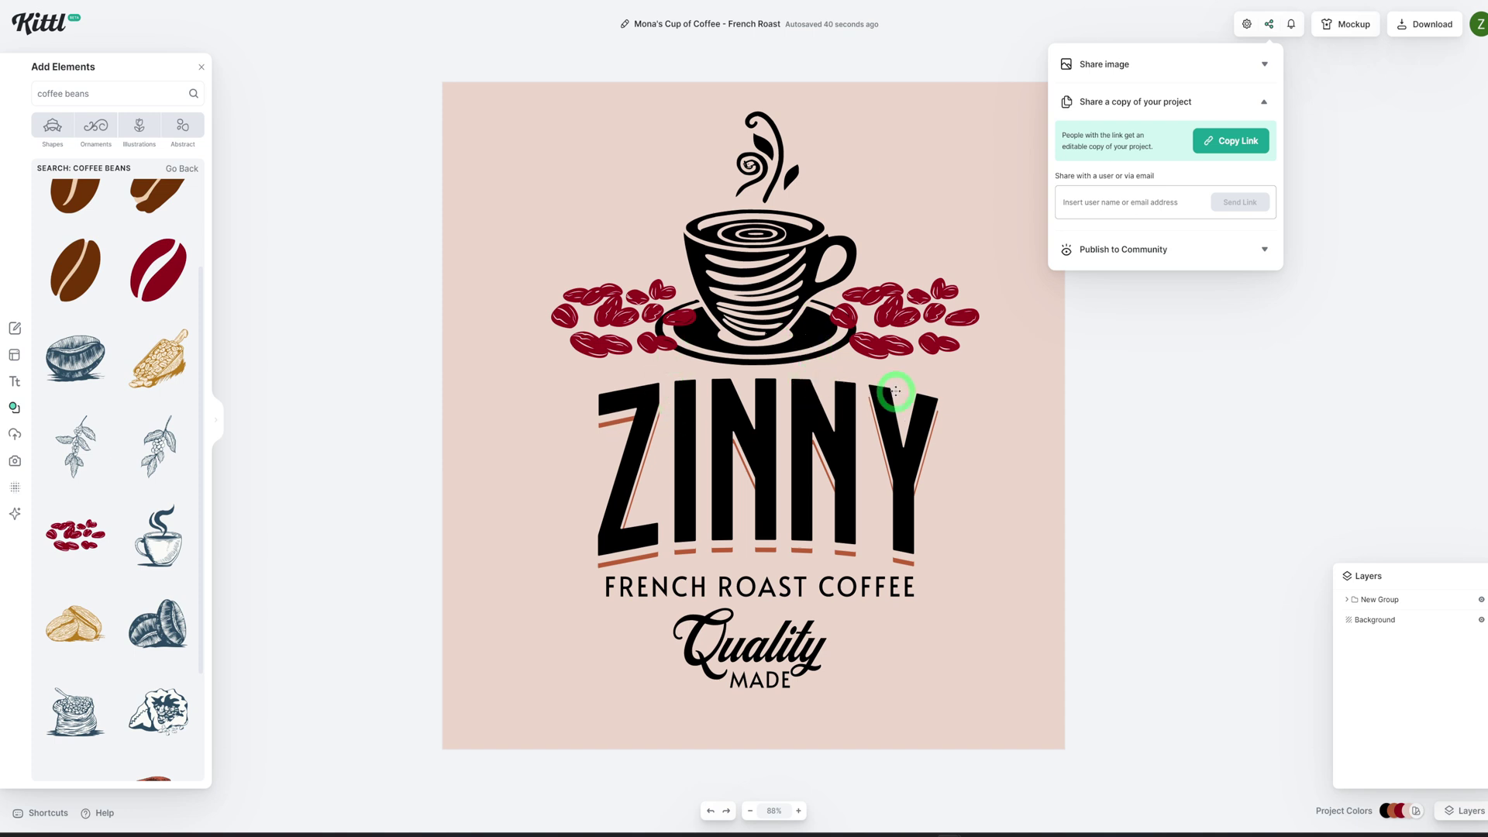
{"action": "left_click", "coordinate": [1101, 448]}
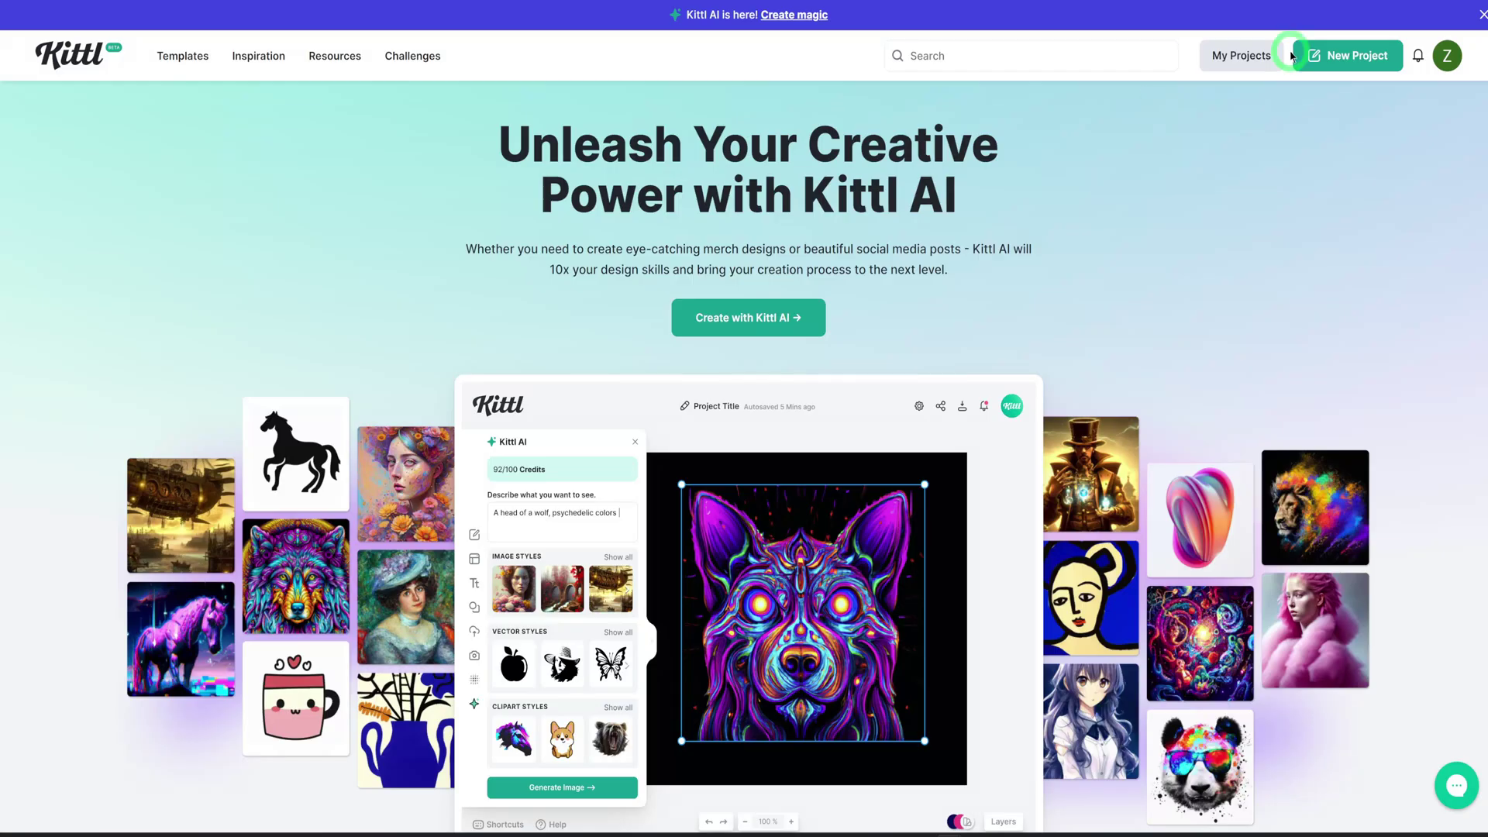
Step: Create a new project from the Standard artboard preset with the resolution set to 300 DPI
{"action": "left_click", "coordinate": [1349, 56]}
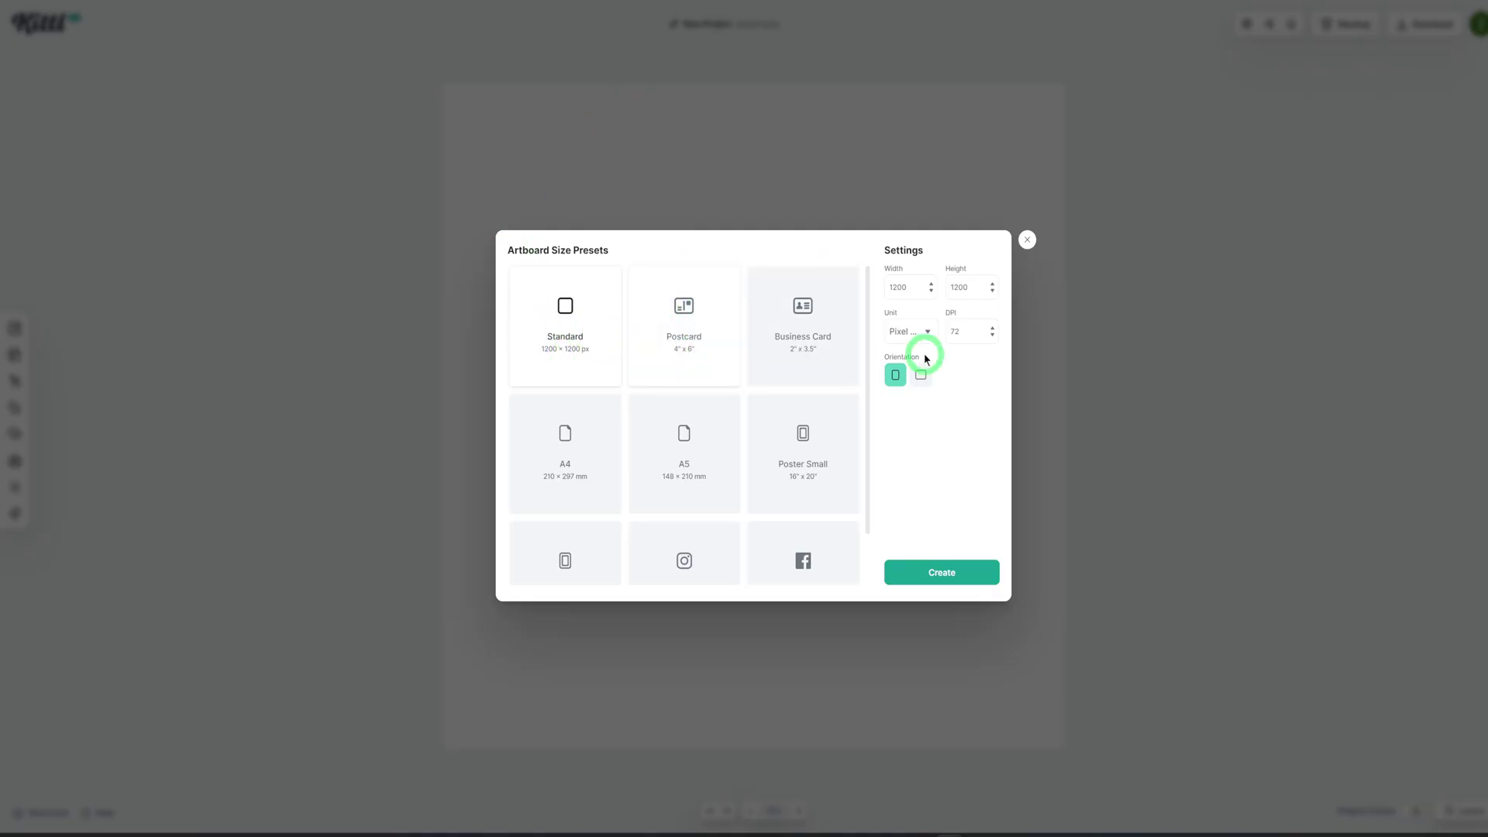
{"action": "left_click_drag", "start_coordinate": [966, 335], "coordinate": [938, 334]}
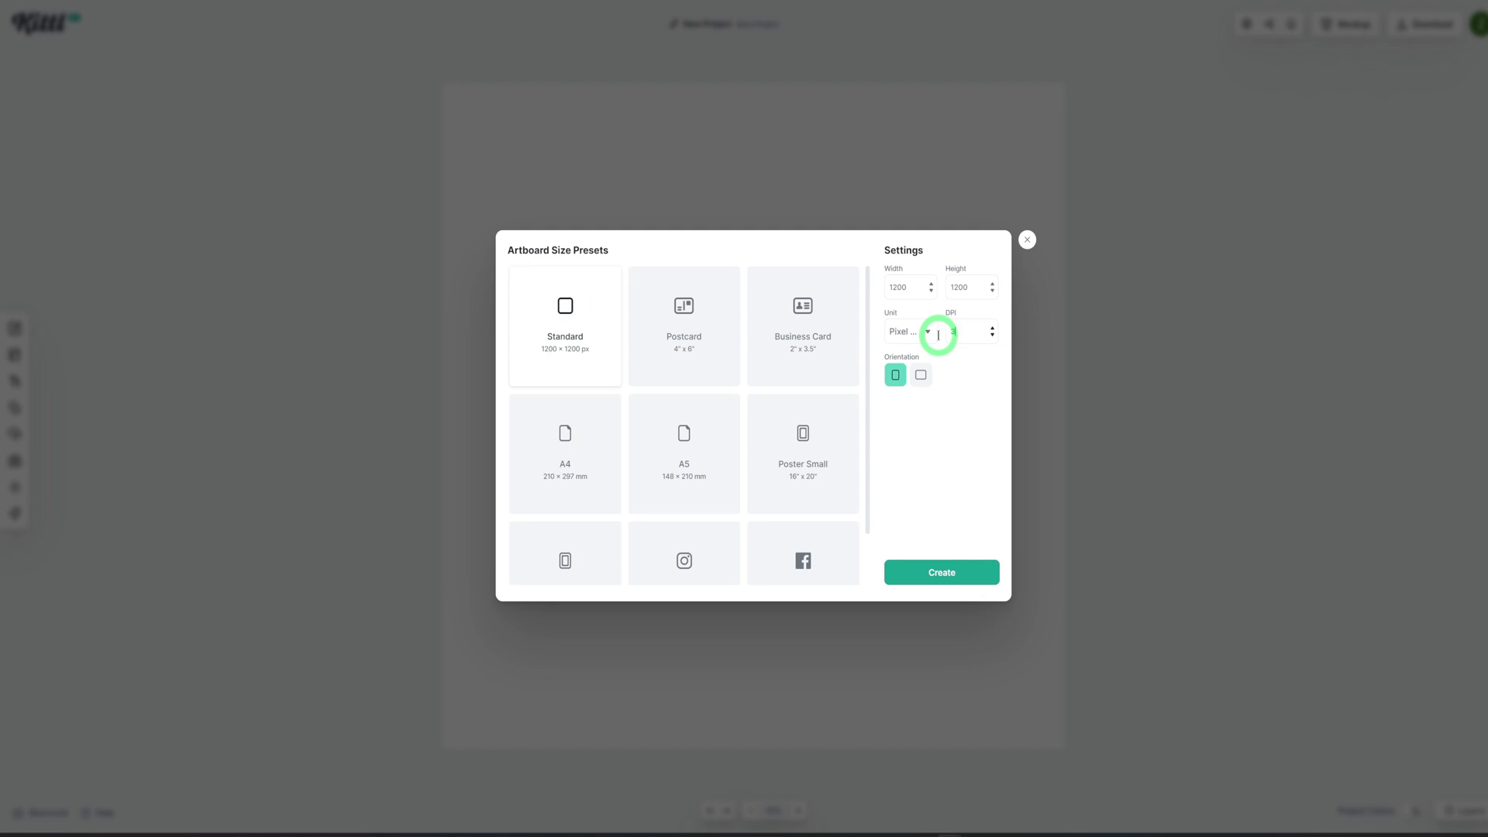
{"action": "type", "text": "300"}
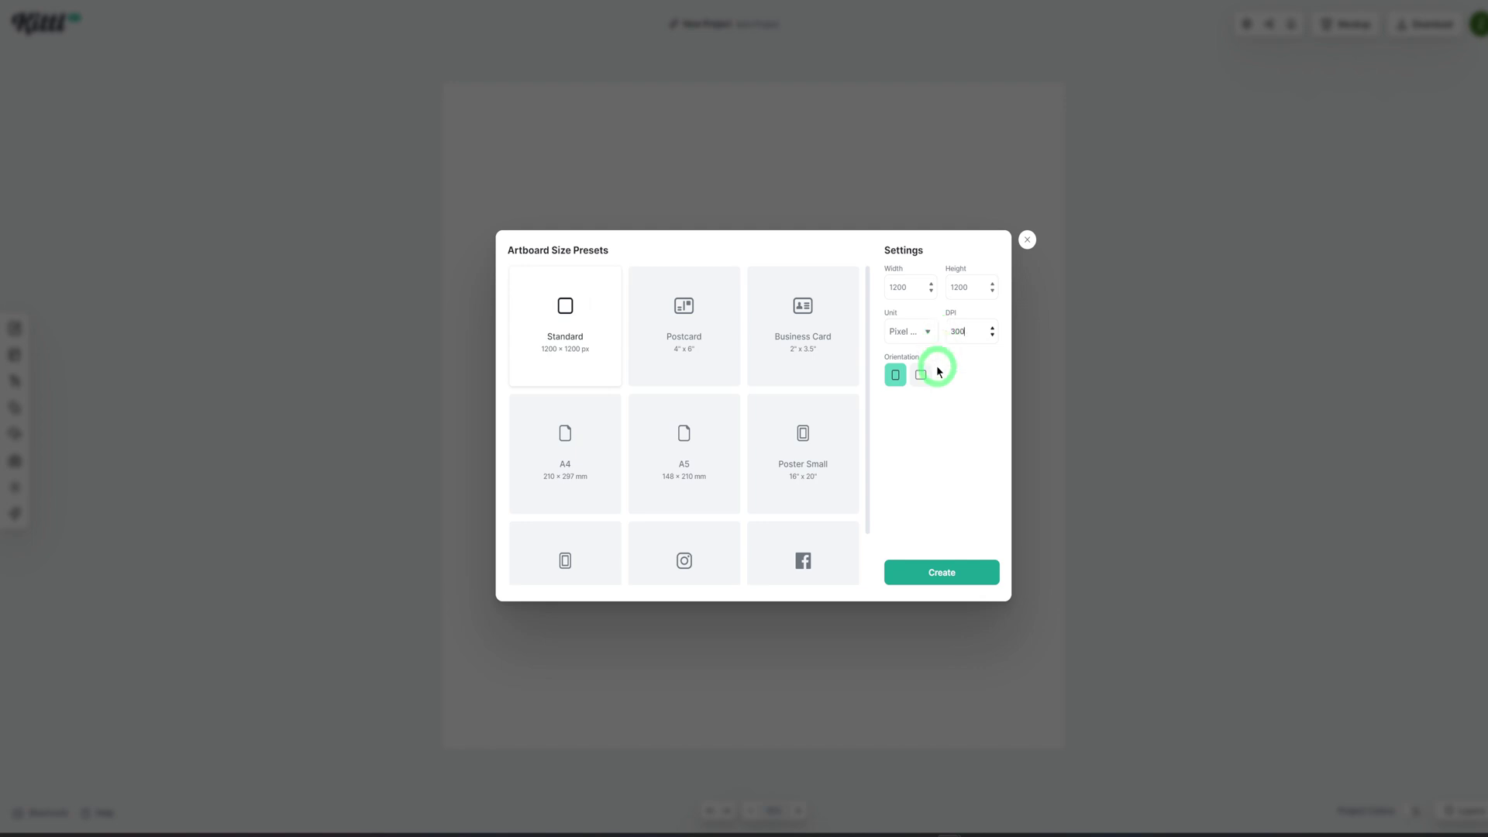
{"action": "left_click", "coordinate": [941, 580]}
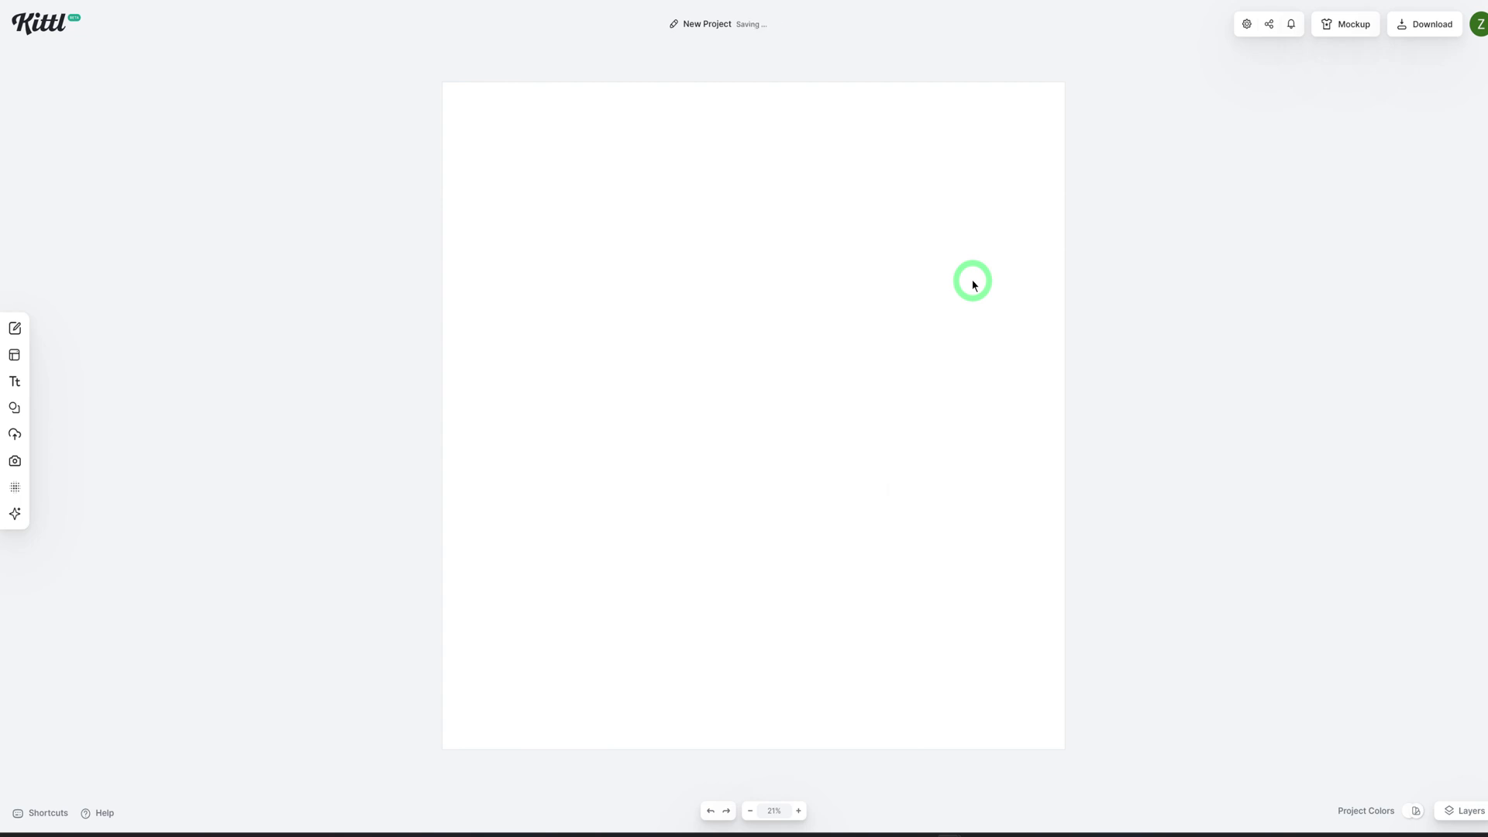
Step: Generate a Kittl AI image from the prompt "Butterfly" in the Vector Art style
{"action": "left_click", "coordinate": [14, 515]}
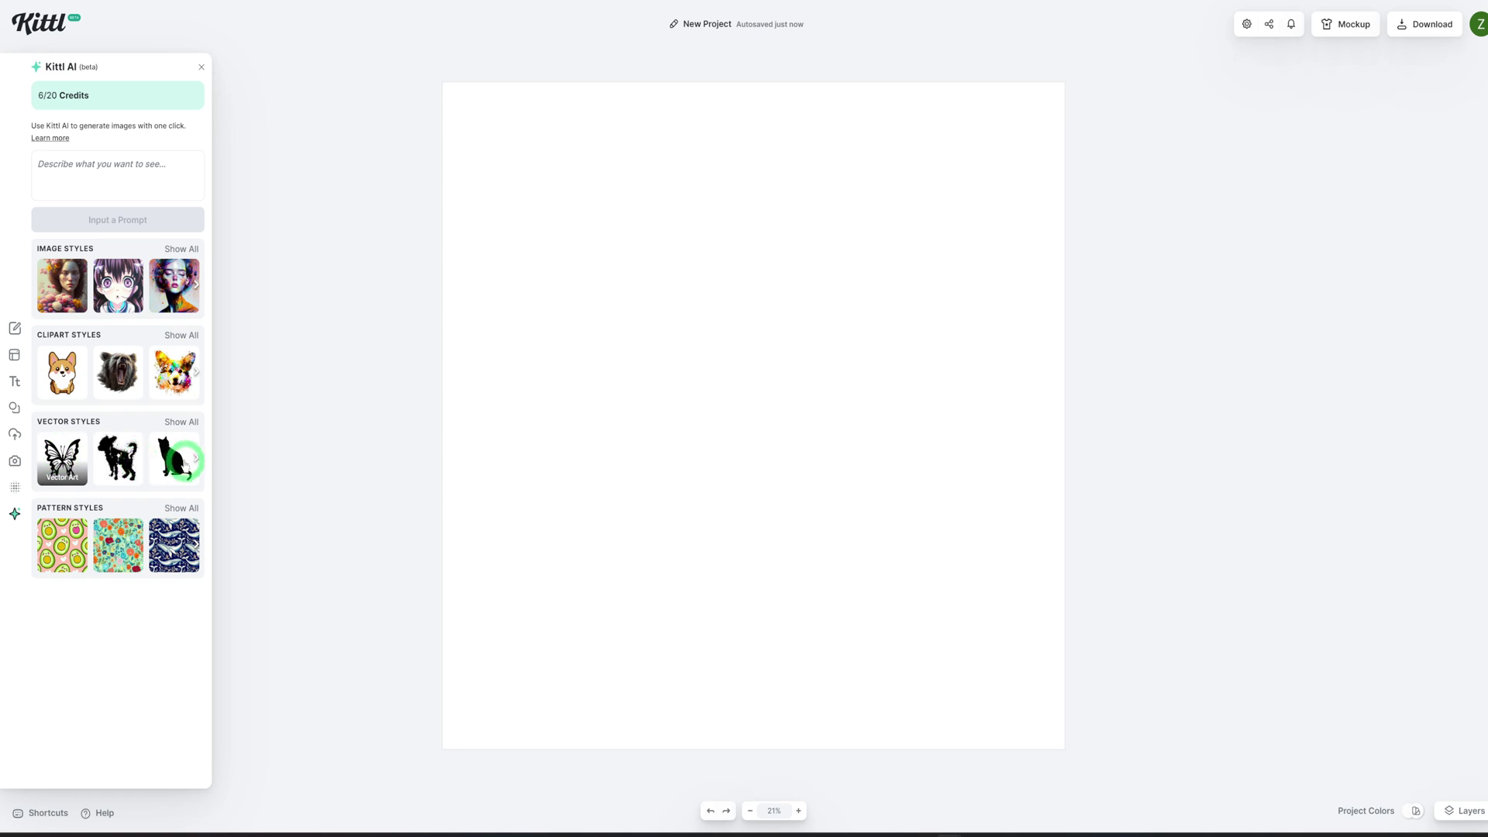
{"action": "left_click", "coordinate": [70, 169]}
{"action": "type", "text": "Butterfly"}
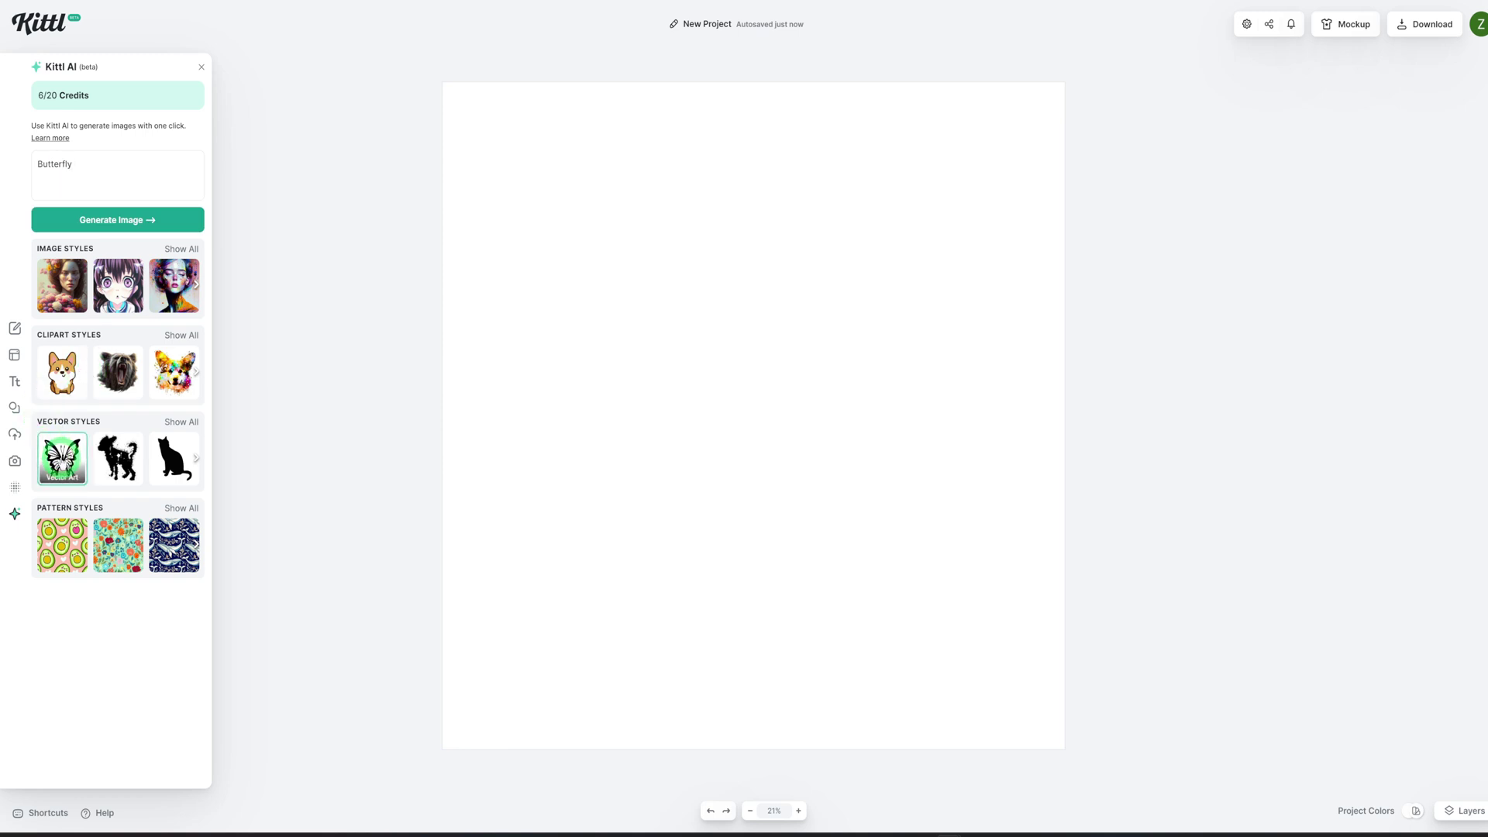
{"action": "left_click", "coordinate": [51, 471]}
{"action": "left_click", "coordinate": [124, 211]}
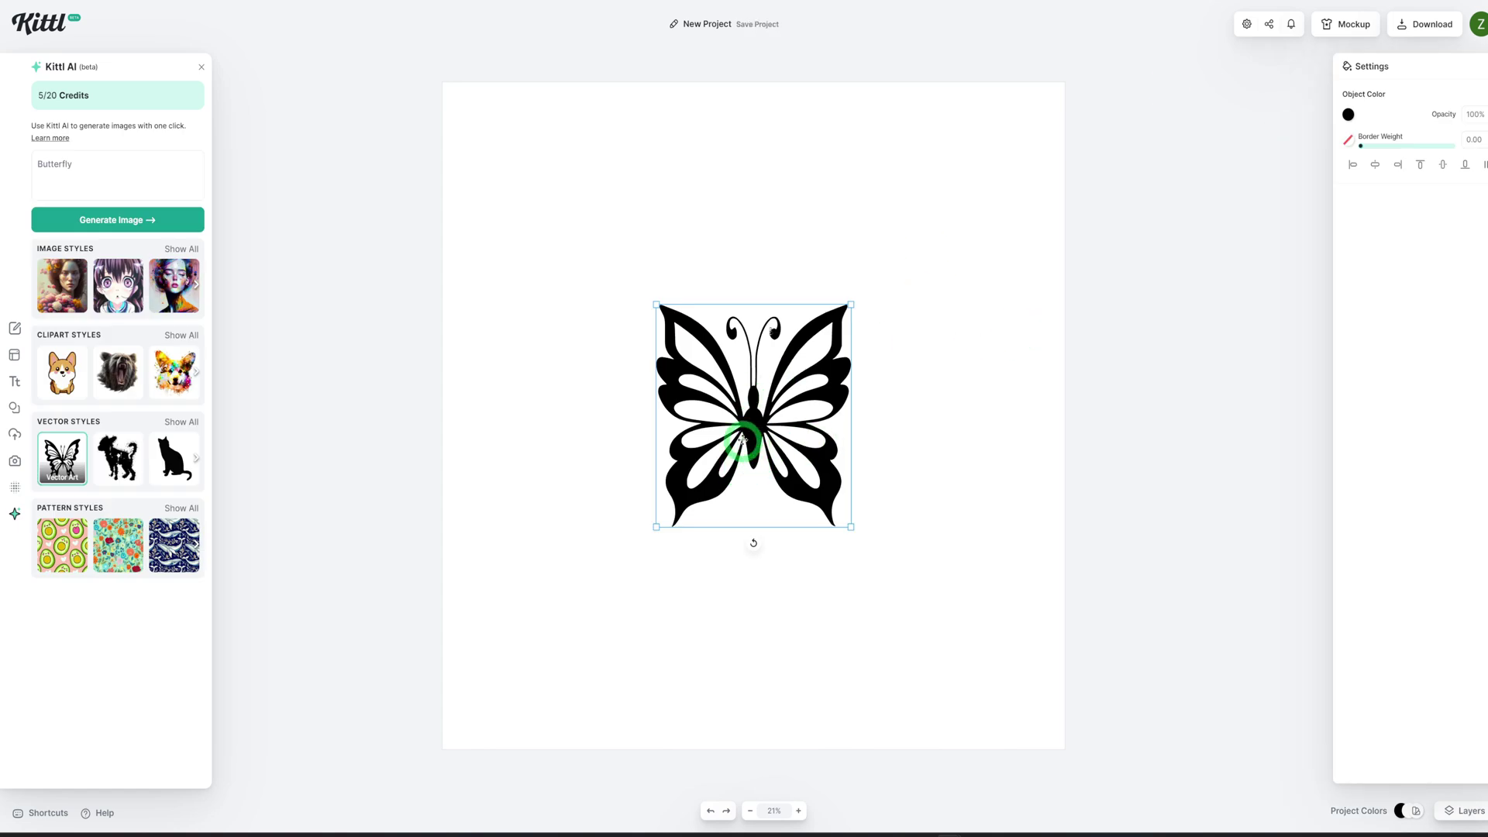
Step: Enlarge the butterfly artwork to a little under half the artboard's width and move it toward the artboard's upper left
{"action": "left_click", "coordinate": [712, 386]}
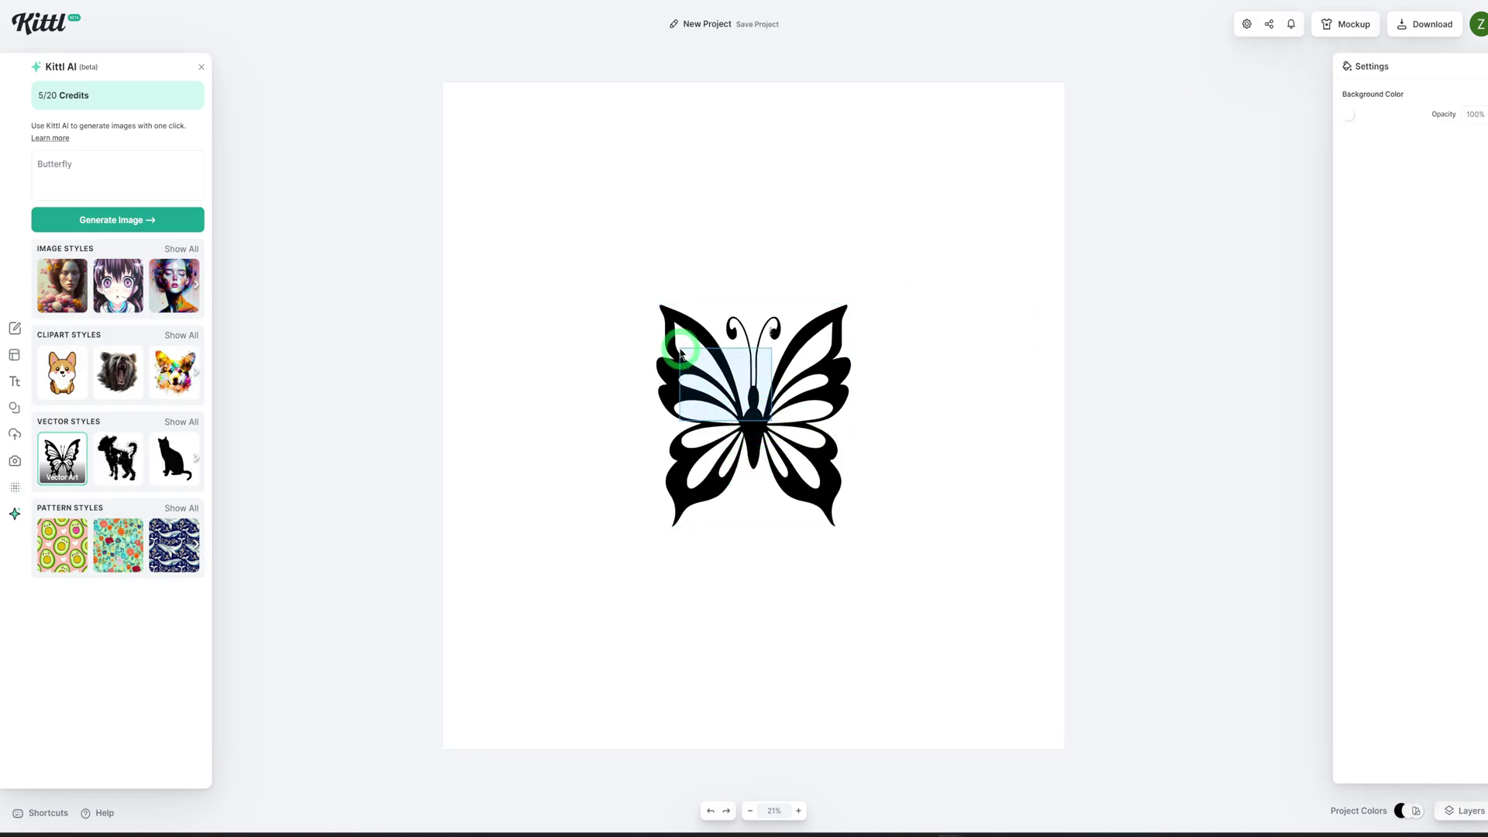
{"action": "left_click", "coordinate": [857, 405]}
{"action": "left_click", "coordinate": [854, 405]}
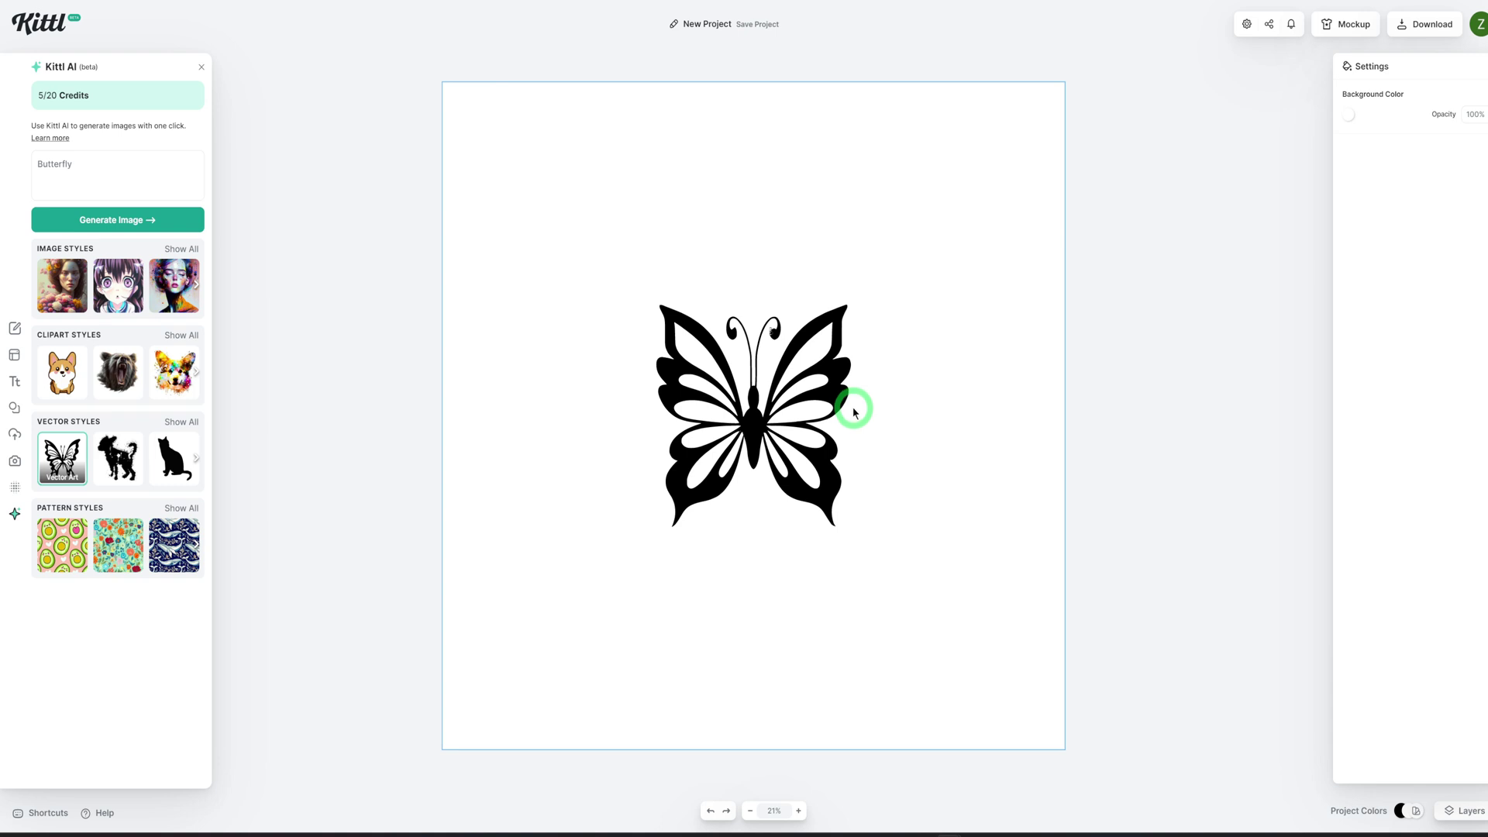
{"action": "left_click", "coordinate": [806, 422]}
{"action": "left_click_drag", "start_coordinate": [678, 347], "coordinate": [820, 355]}
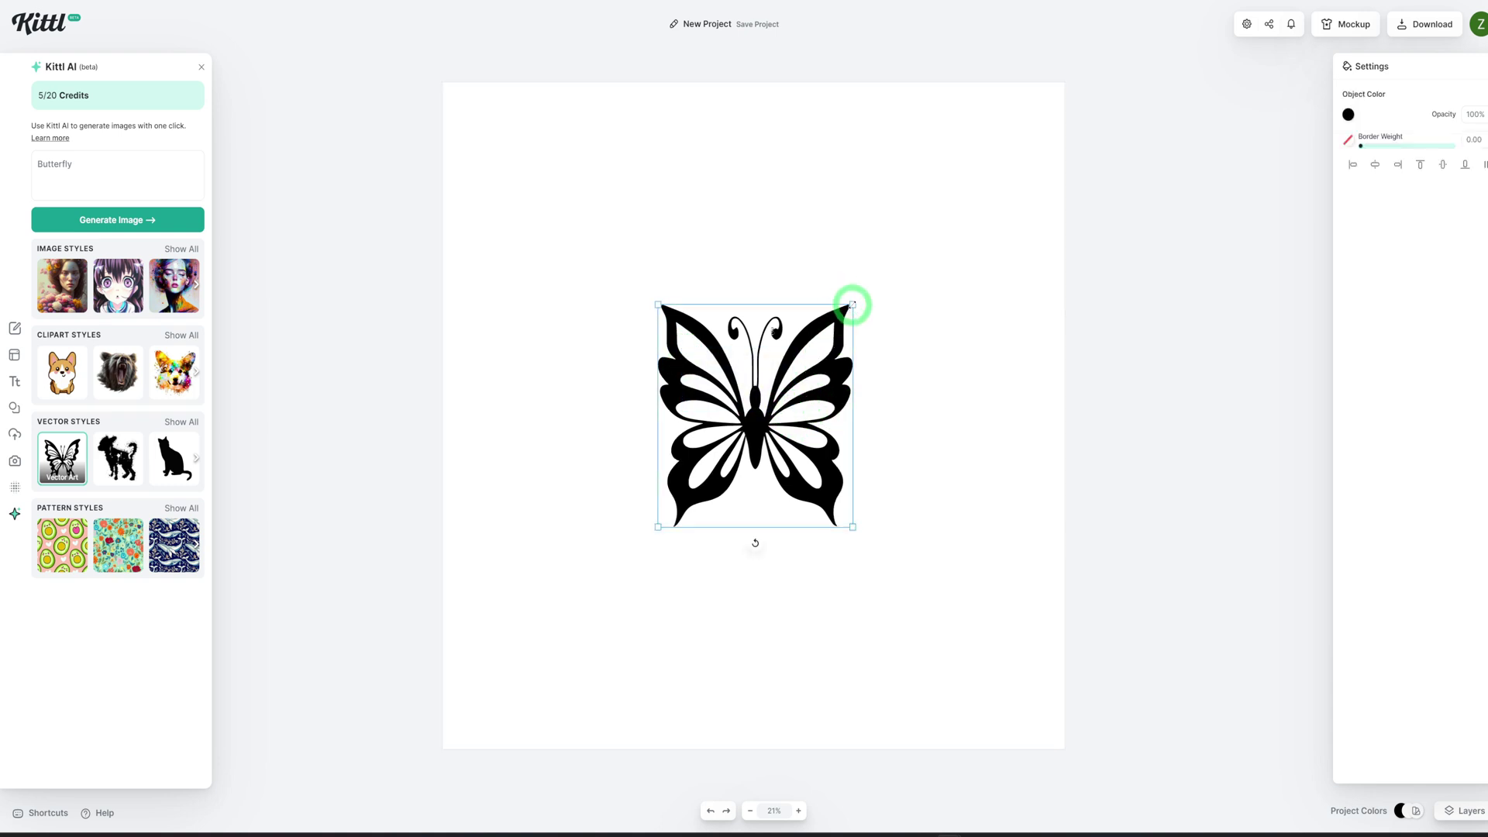
{"action": "left_click_drag", "start_coordinate": [853, 305], "coordinate": [1055, 72]}
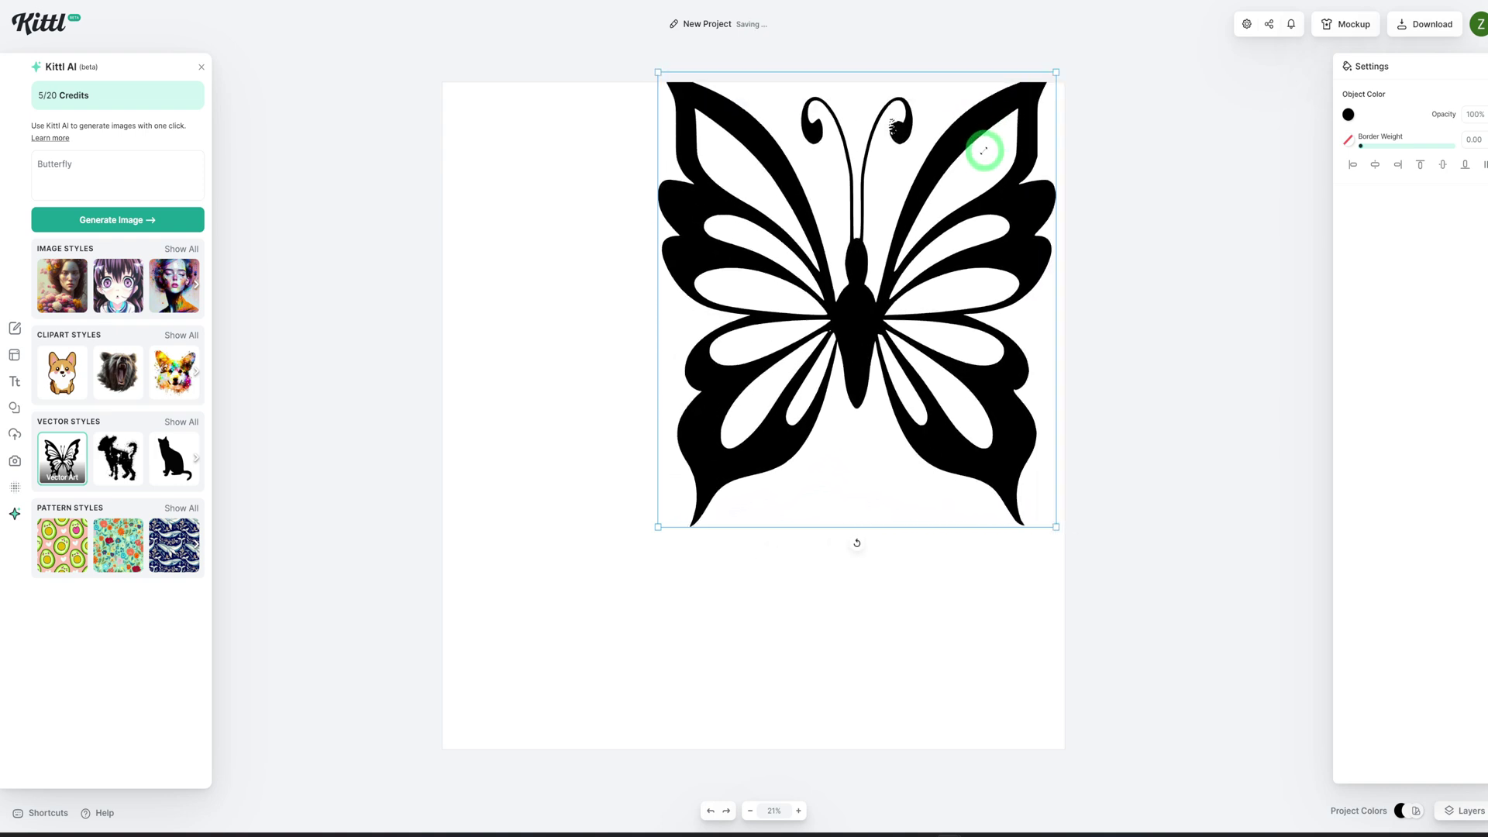
{"action": "left_click_drag", "start_coordinate": [984, 149], "coordinate": [938, 206]}
{"action": "left_click", "coordinate": [864, 333]}
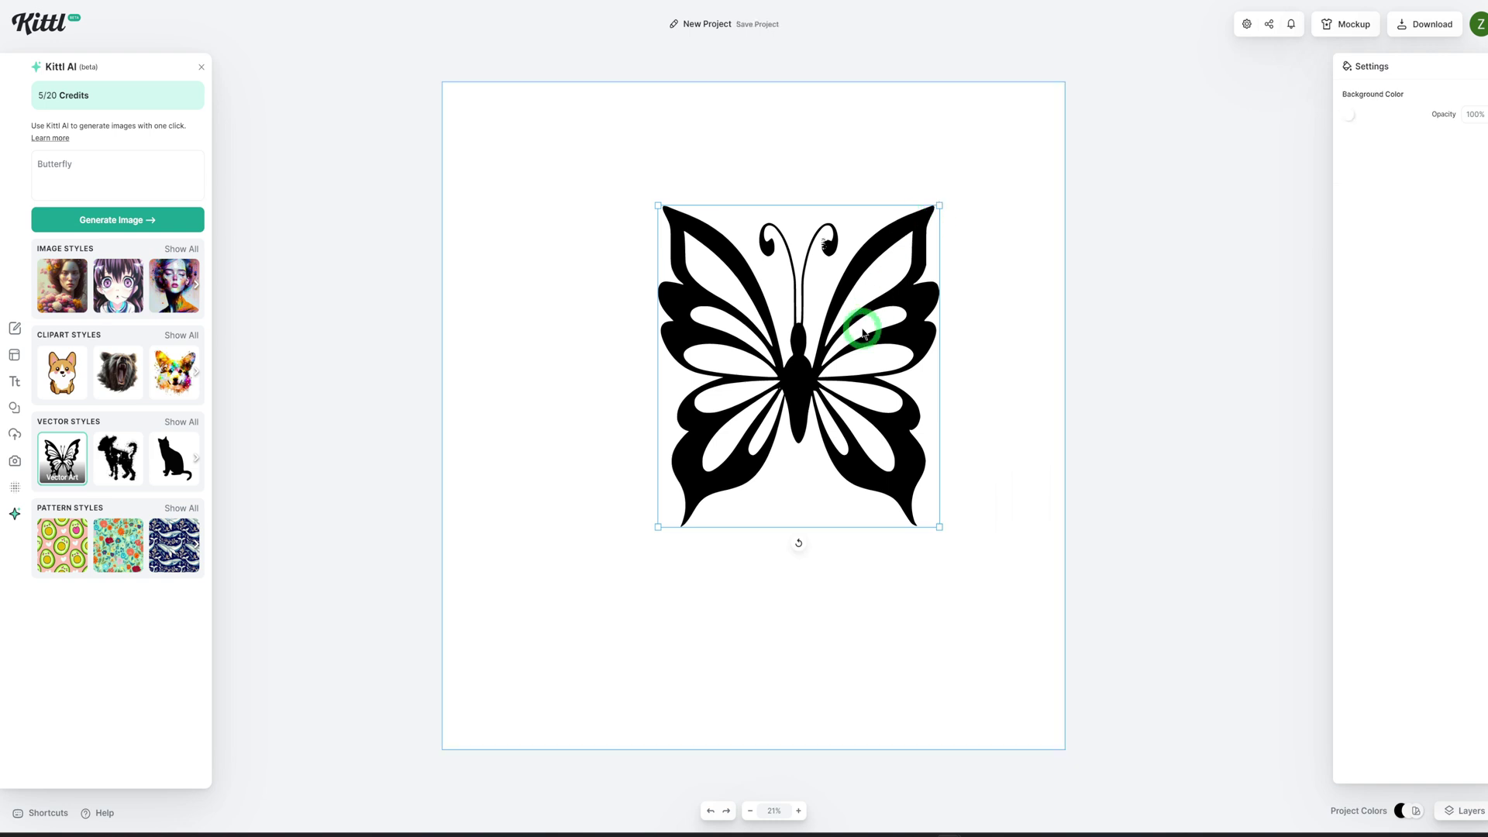
{"action": "left_click", "coordinate": [773, 355]}
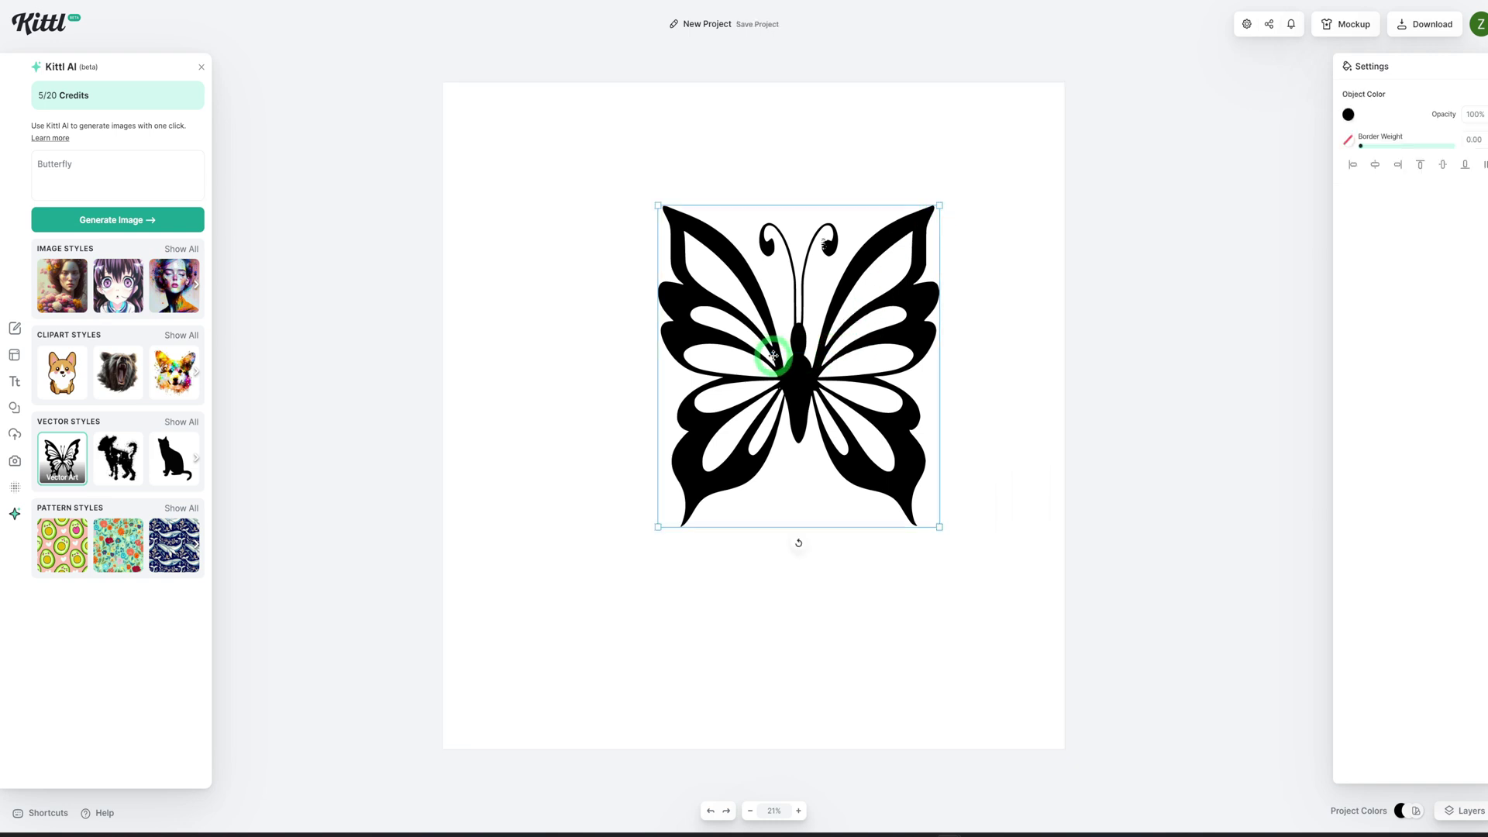
{"action": "left_click_drag", "start_coordinate": [773, 357], "coordinate": [658, 295]}
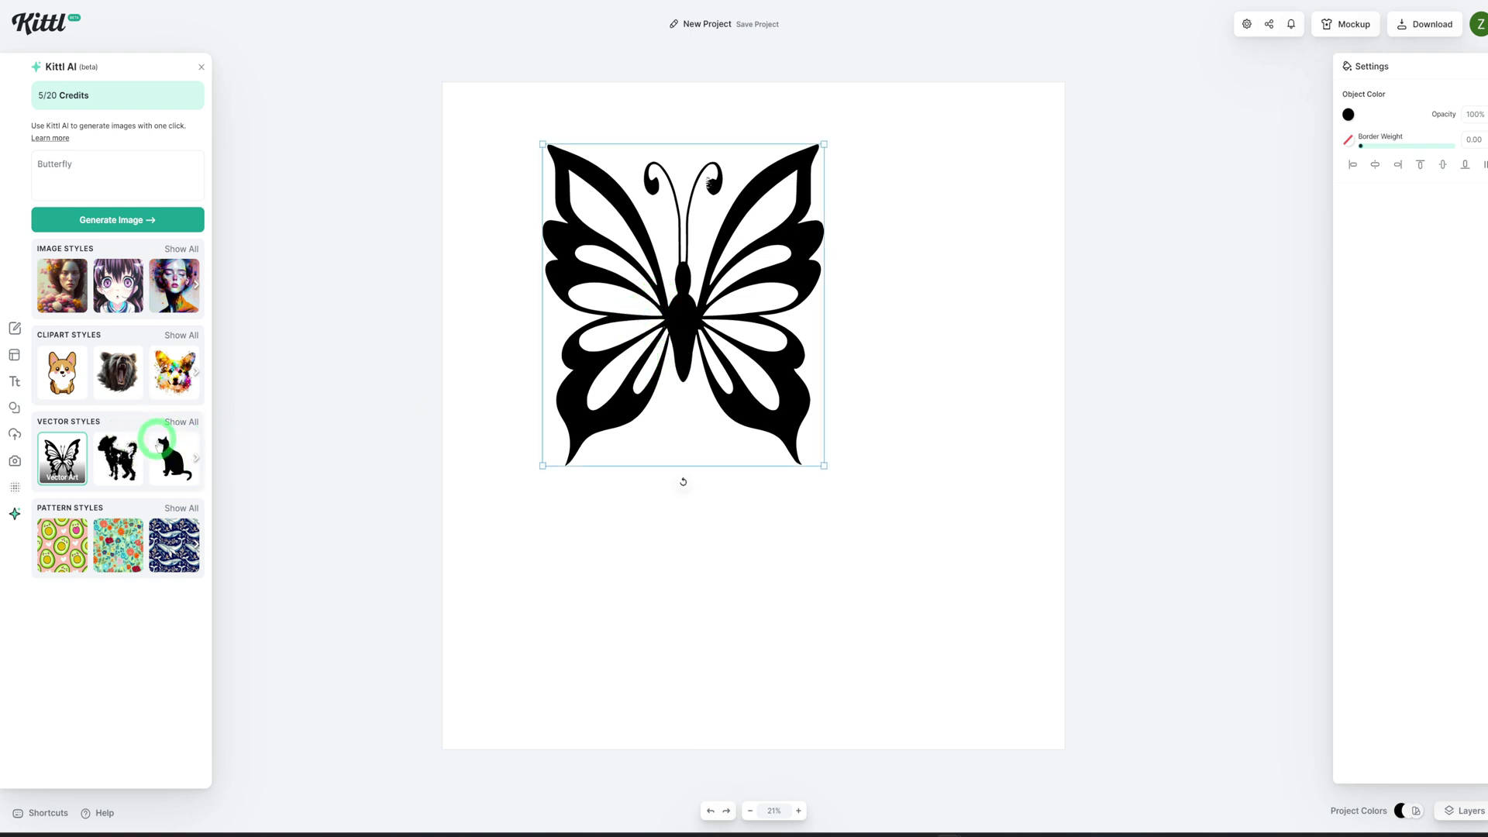
Step: Generate a Kittl AI butterfly image in the Silhouette vector style and place it in the artboard's upper right area
{"action": "left_click", "coordinate": [176, 460]}
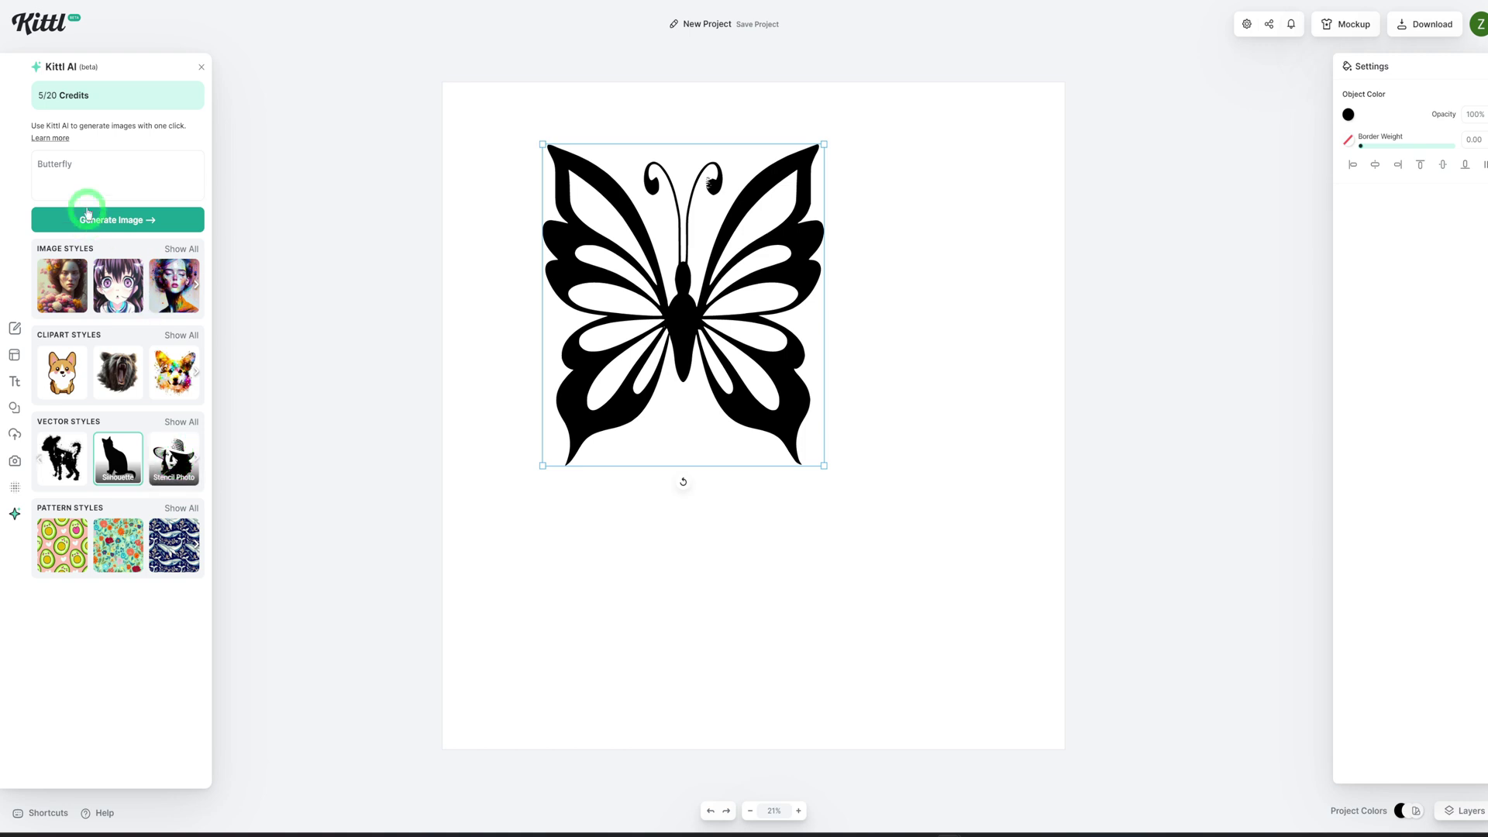
{"action": "left_click", "coordinate": [132, 223]}
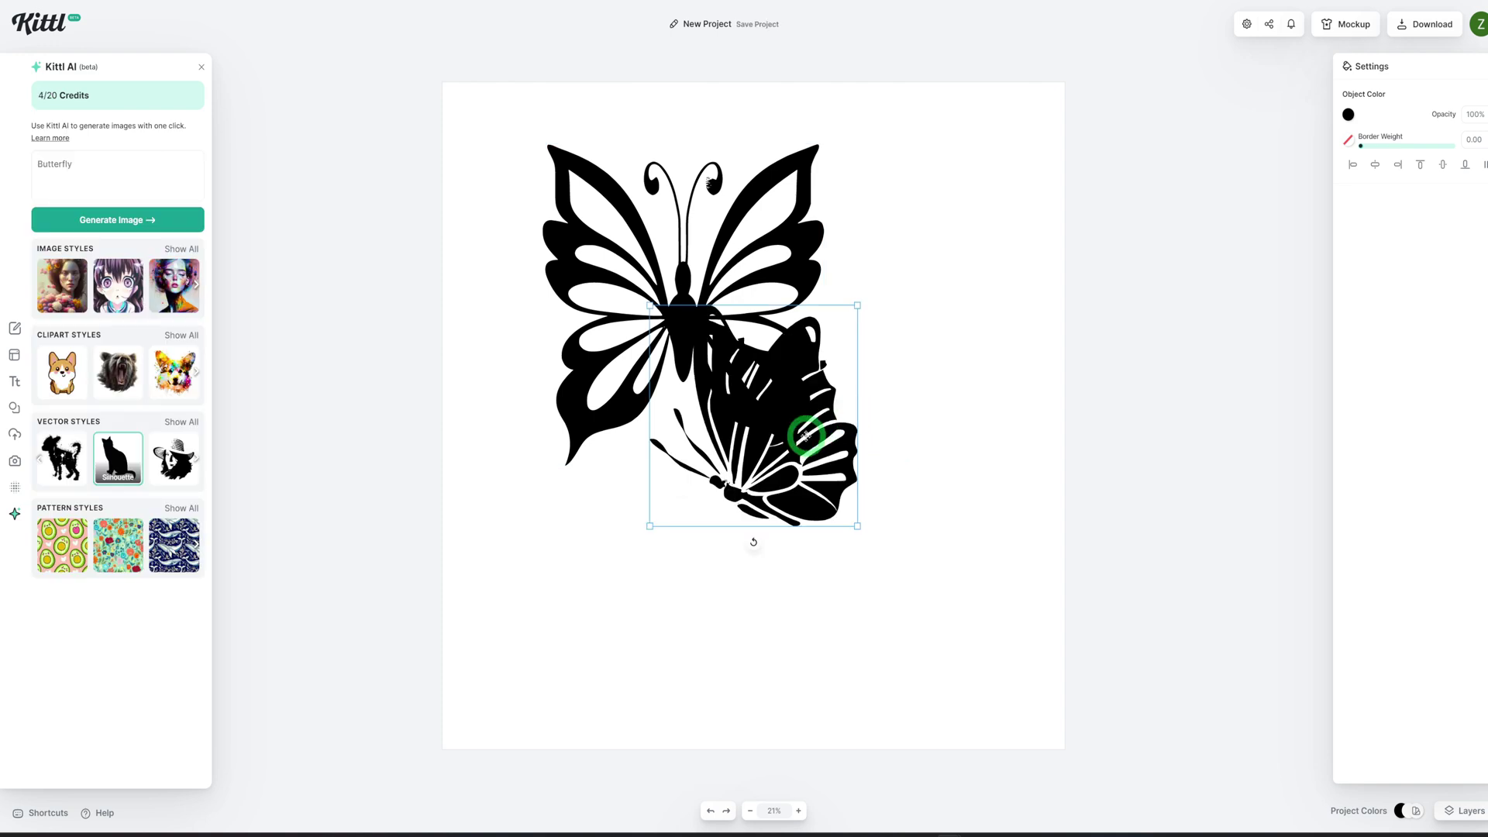
{"action": "left_click_drag", "start_coordinate": [800, 440], "coordinate": [892, 164]}
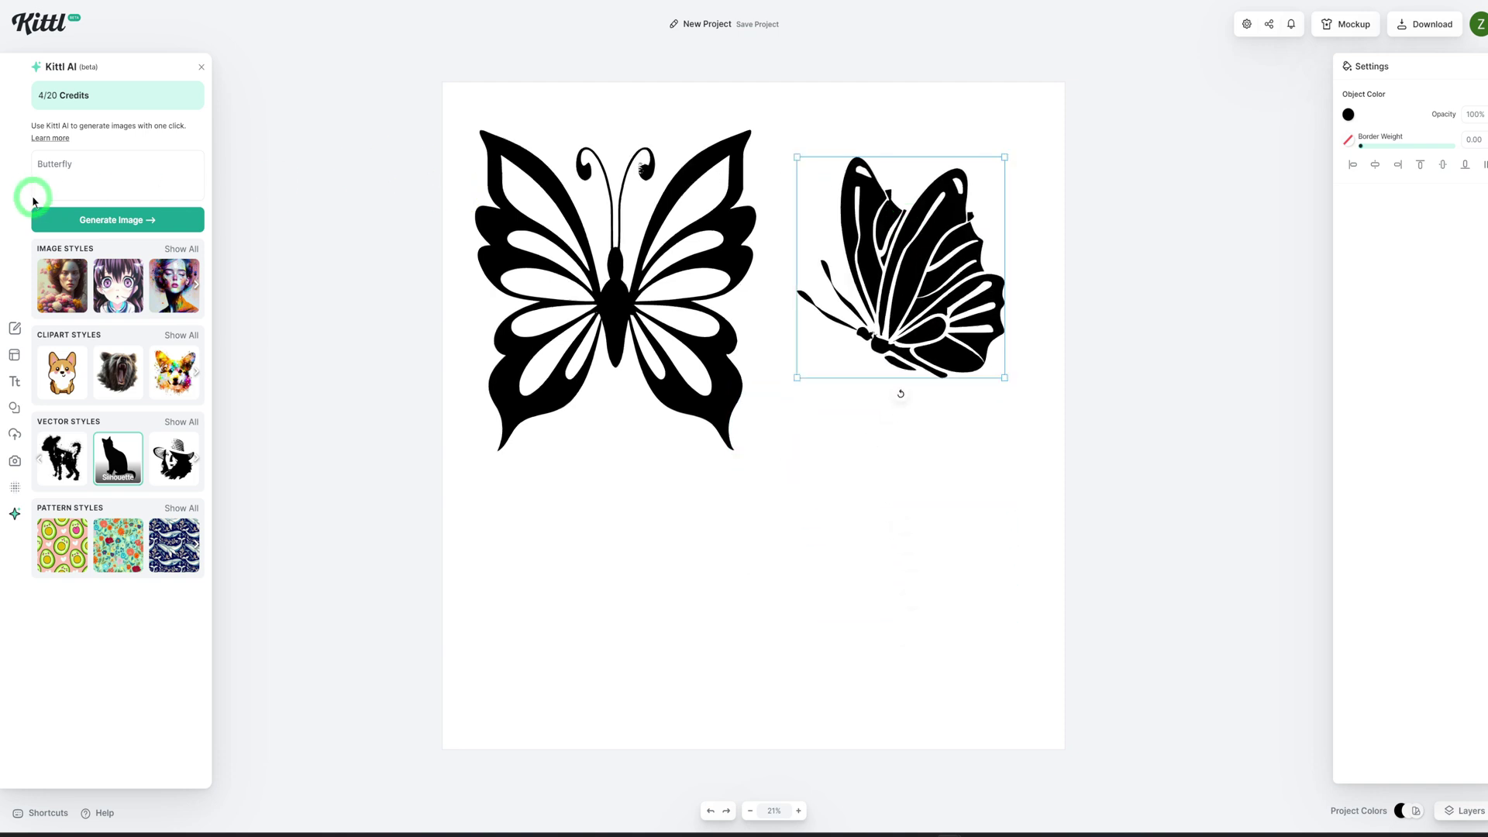
Step: Generate another butterfly image in the Silhouette style and delete it from the artboard
{"action": "left_click", "coordinate": [78, 165]}
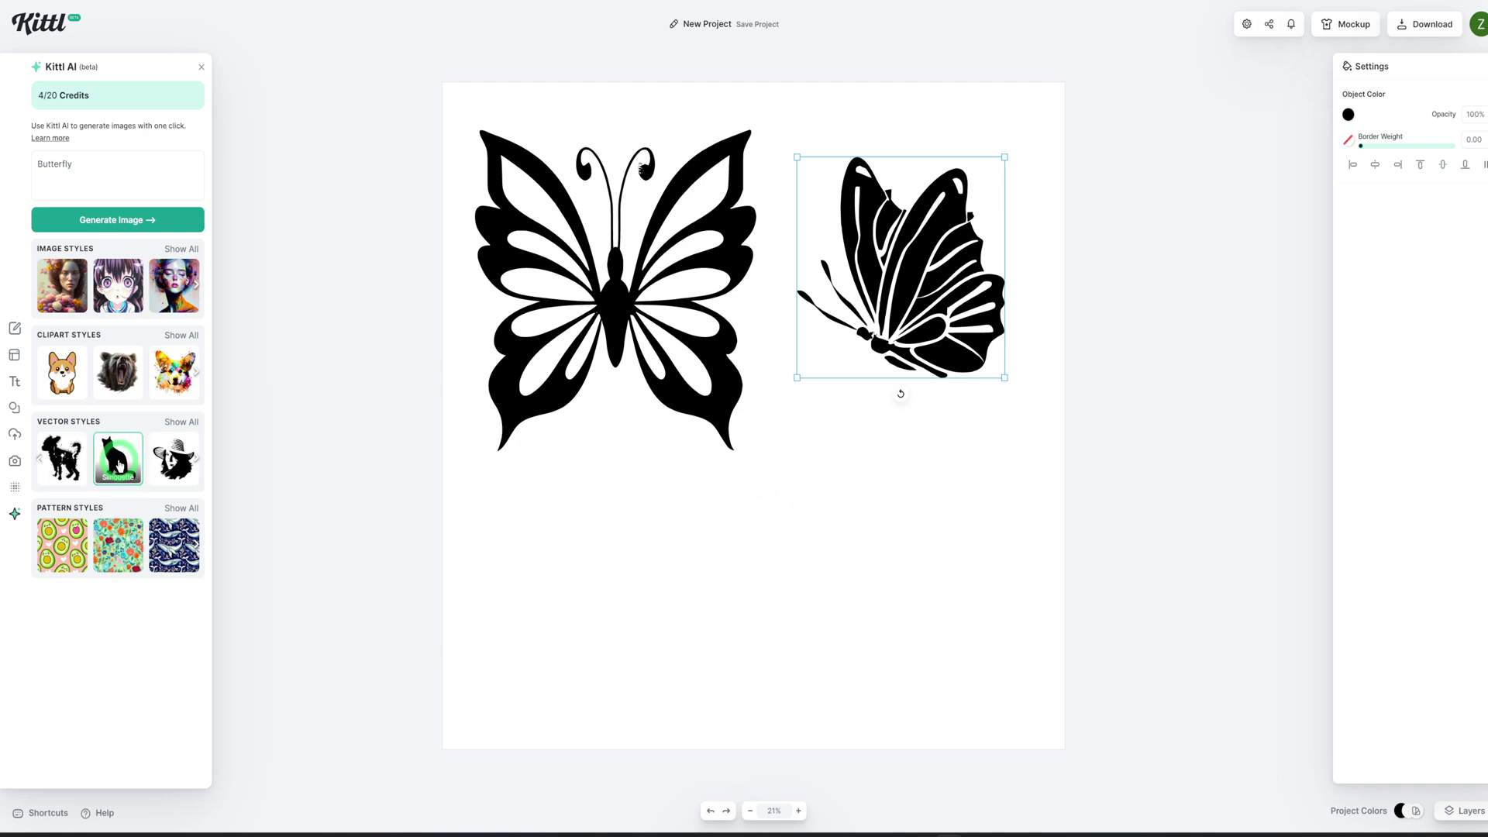
{"action": "left_click", "coordinate": [99, 221]}
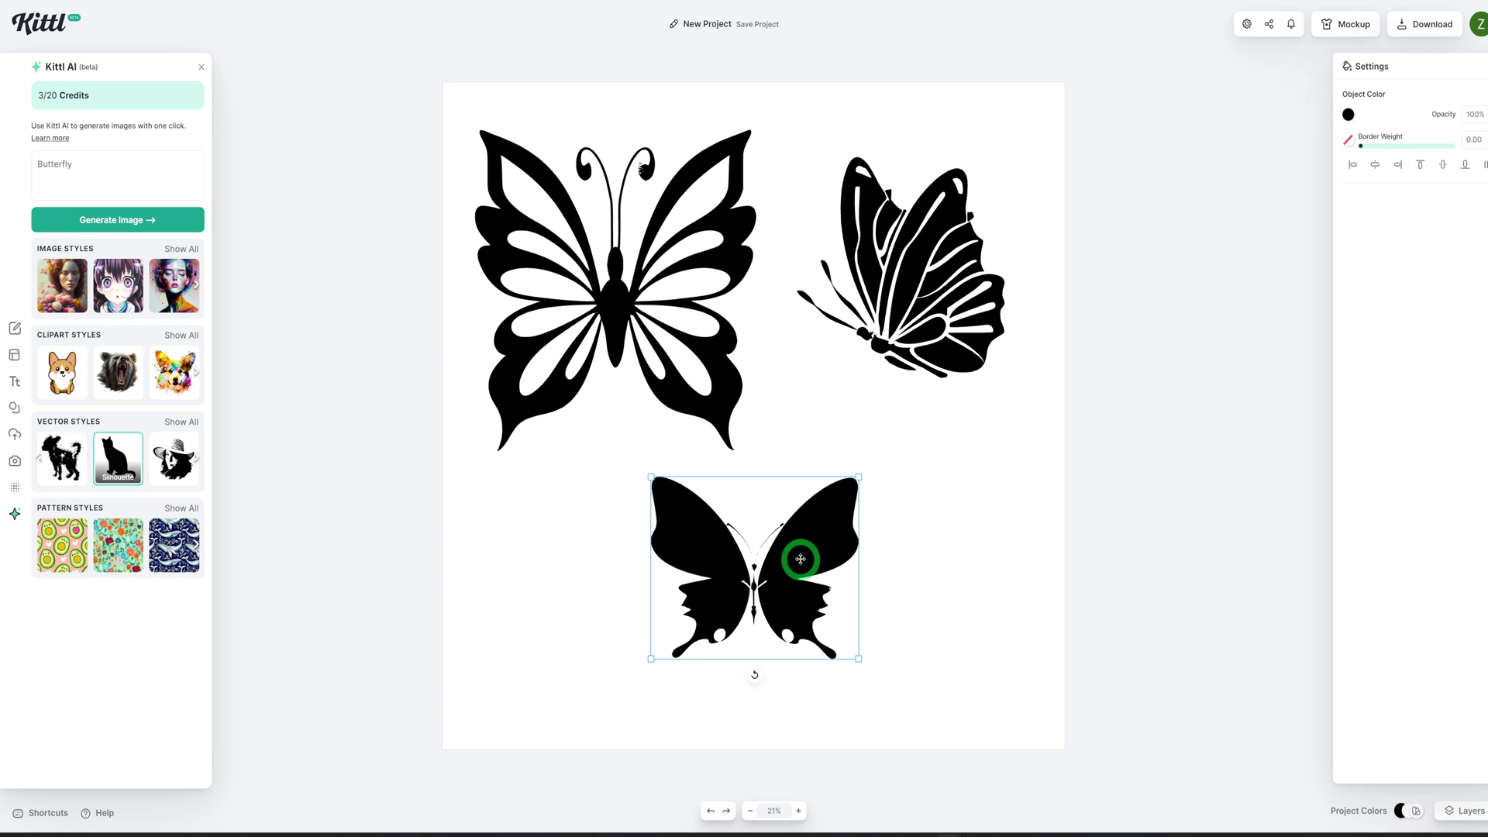
{"action": "key", "text": "Delete"}
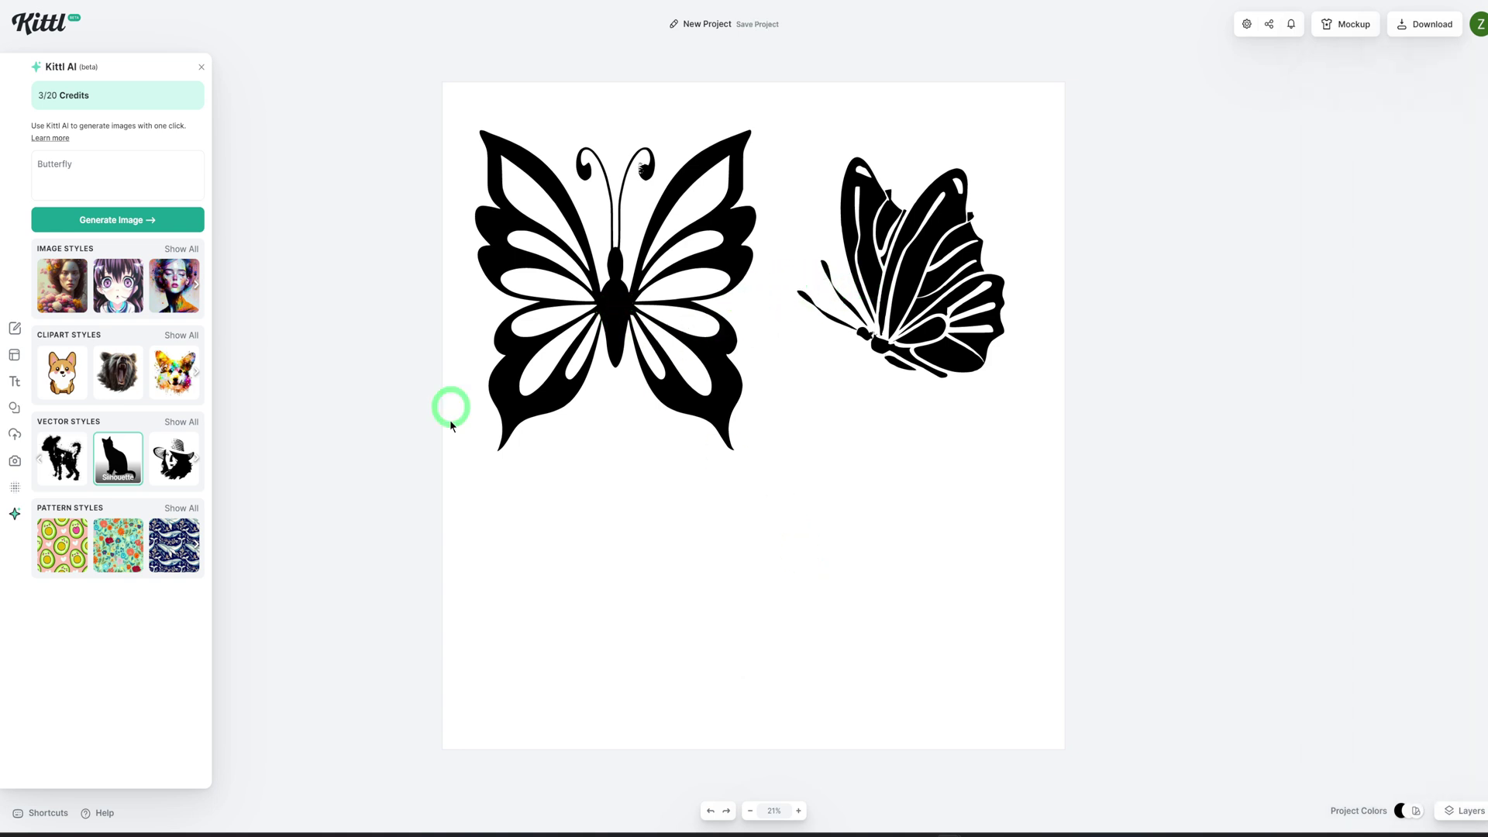
Step: Add the striped-wing butterfly and the solid side-view silhouette from the uploads, placing them at the artboard's lower left and lower right
{"action": "left_click", "coordinate": [14, 434]}
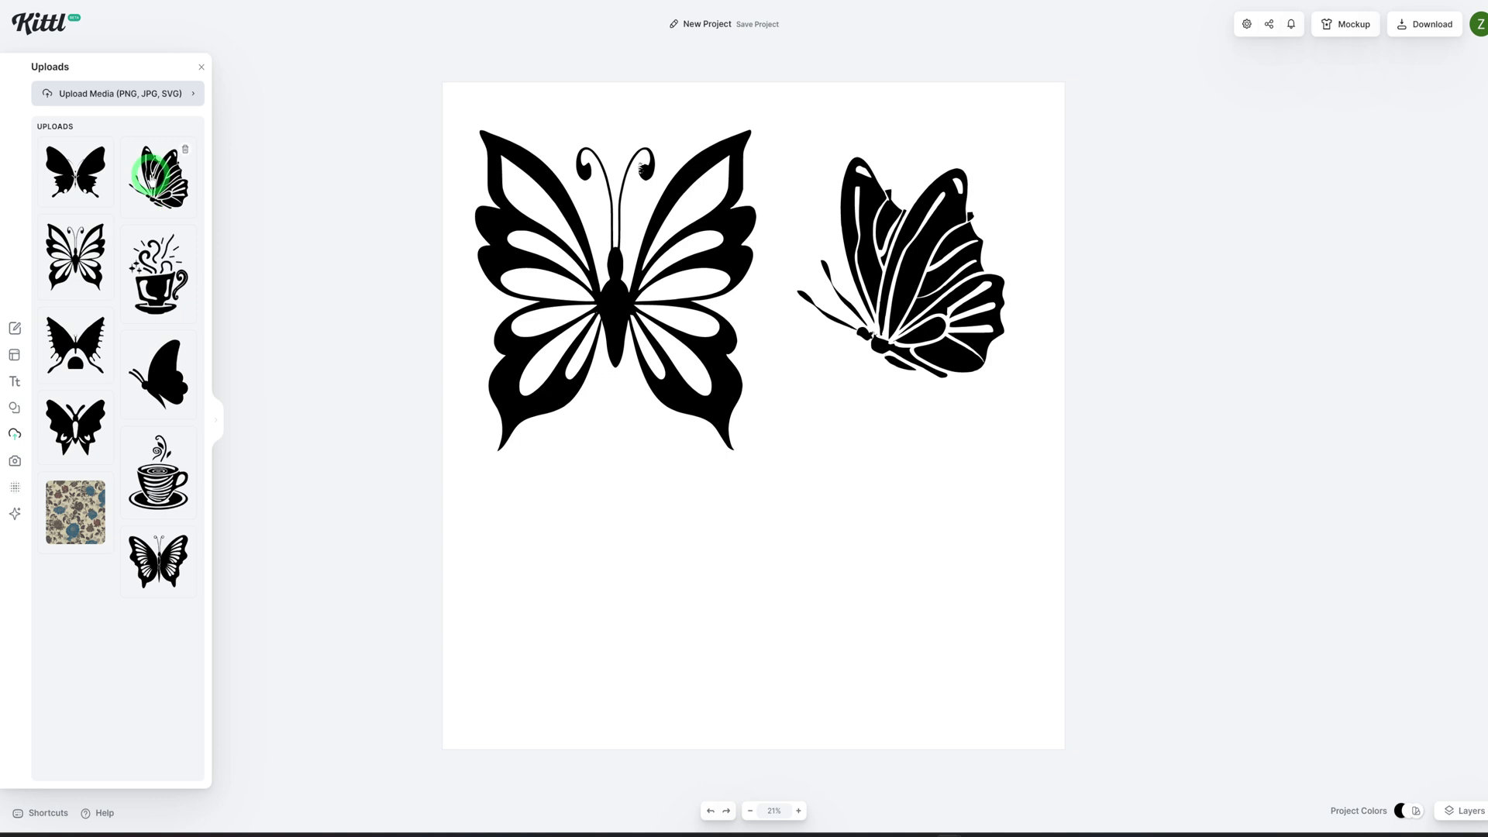
{"action": "left_click", "coordinate": [167, 385]}
{"action": "left_click", "coordinate": [162, 586]}
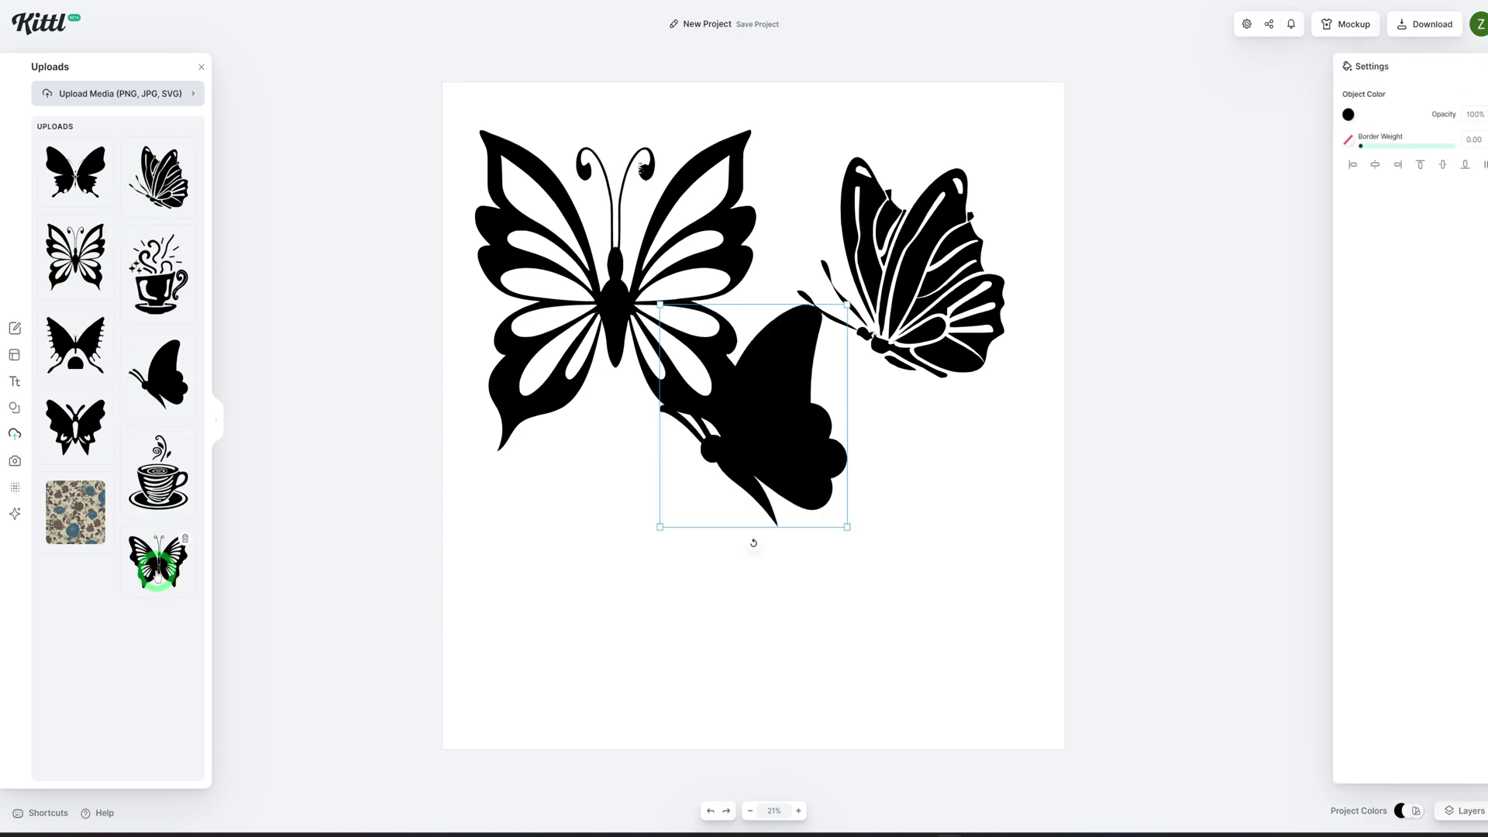
{"action": "left_click_drag", "start_coordinate": [768, 409], "coordinate": [630, 566]}
{"action": "left_click", "coordinate": [791, 423]}
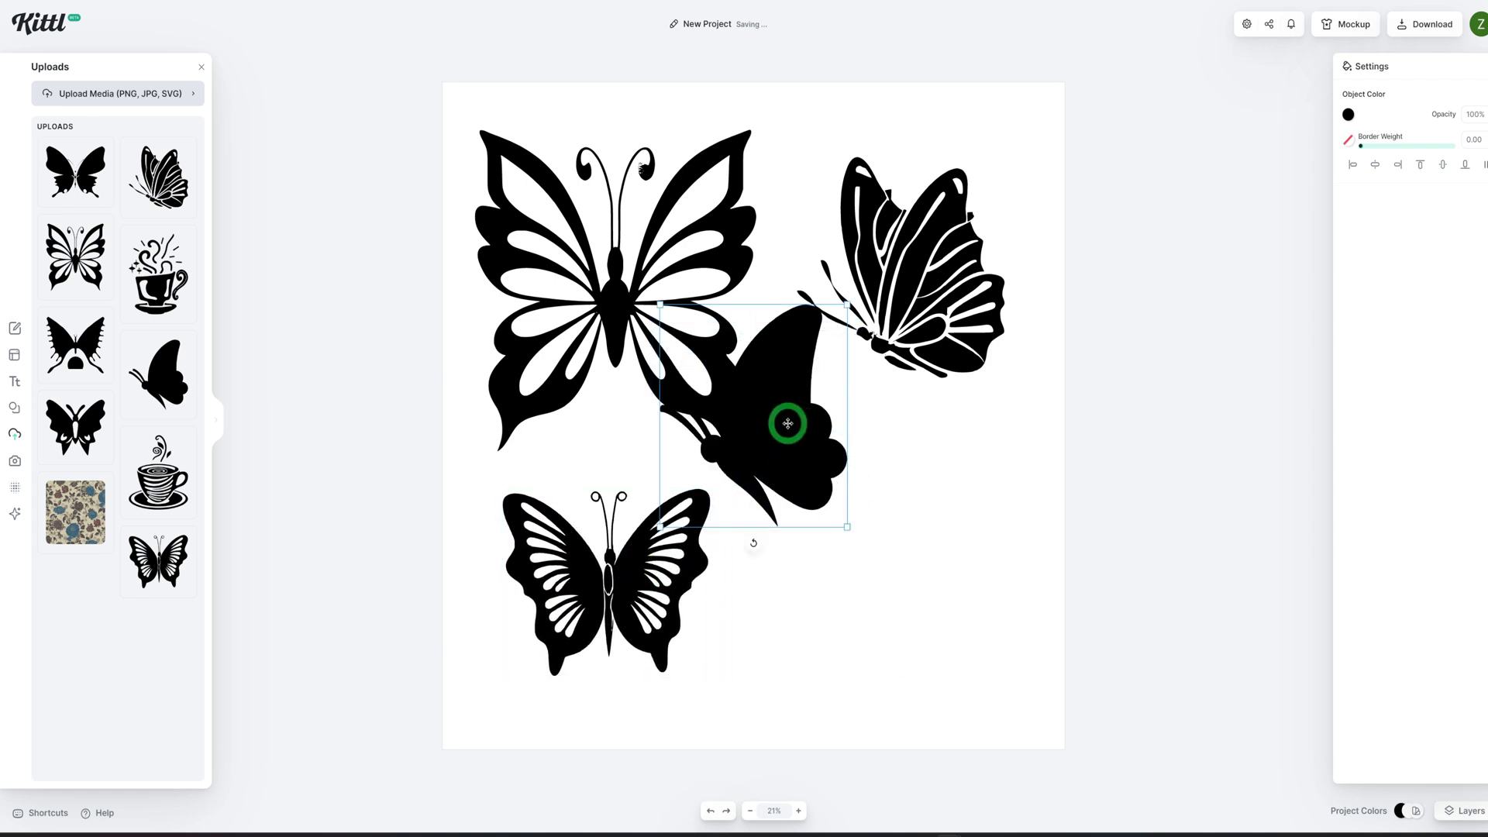
{"action": "left_click_drag", "start_coordinate": [788, 424], "coordinate": [949, 566]}
Step: Enlarge the artboard's upper-right butterfly to about two fifths of the artboard's width and reposition it within that quarter
{"action": "left_click", "coordinate": [964, 349]}
{"action": "left_click_drag", "start_coordinate": [1006, 378], "coordinate": [1050, 387]}
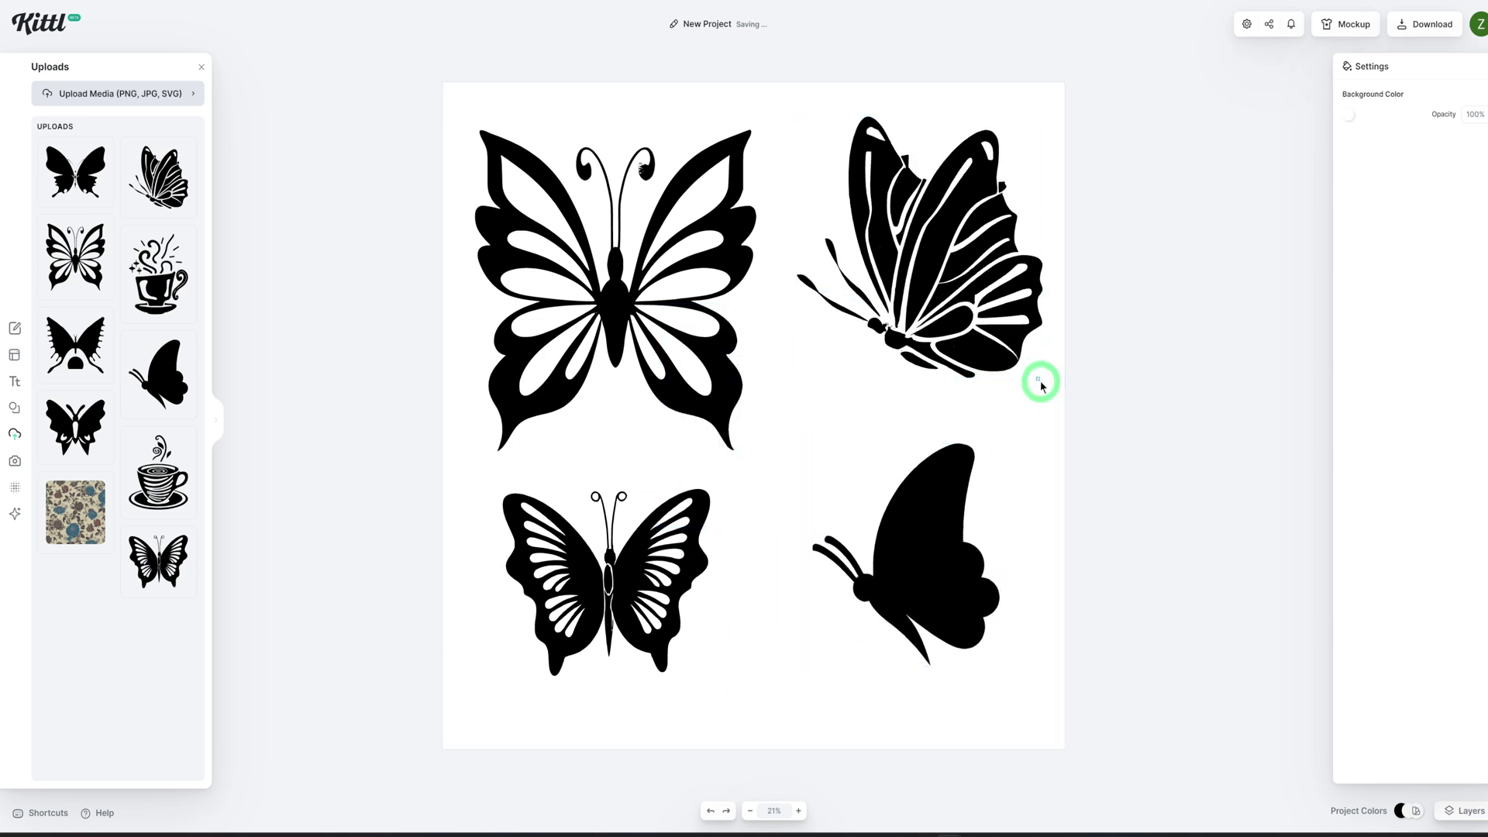
{"action": "left_click", "coordinate": [985, 335]}
{"action": "left_click_drag", "start_coordinate": [964, 321], "coordinate": [958, 362]}
{"action": "left_click_drag", "start_coordinate": [804, 167], "coordinate": [790, 151]}
Step: Shrink the artboard's upper-left butterfly slightly to open up space between it and its neighbours
{"action": "left_click", "coordinate": [650, 280]}
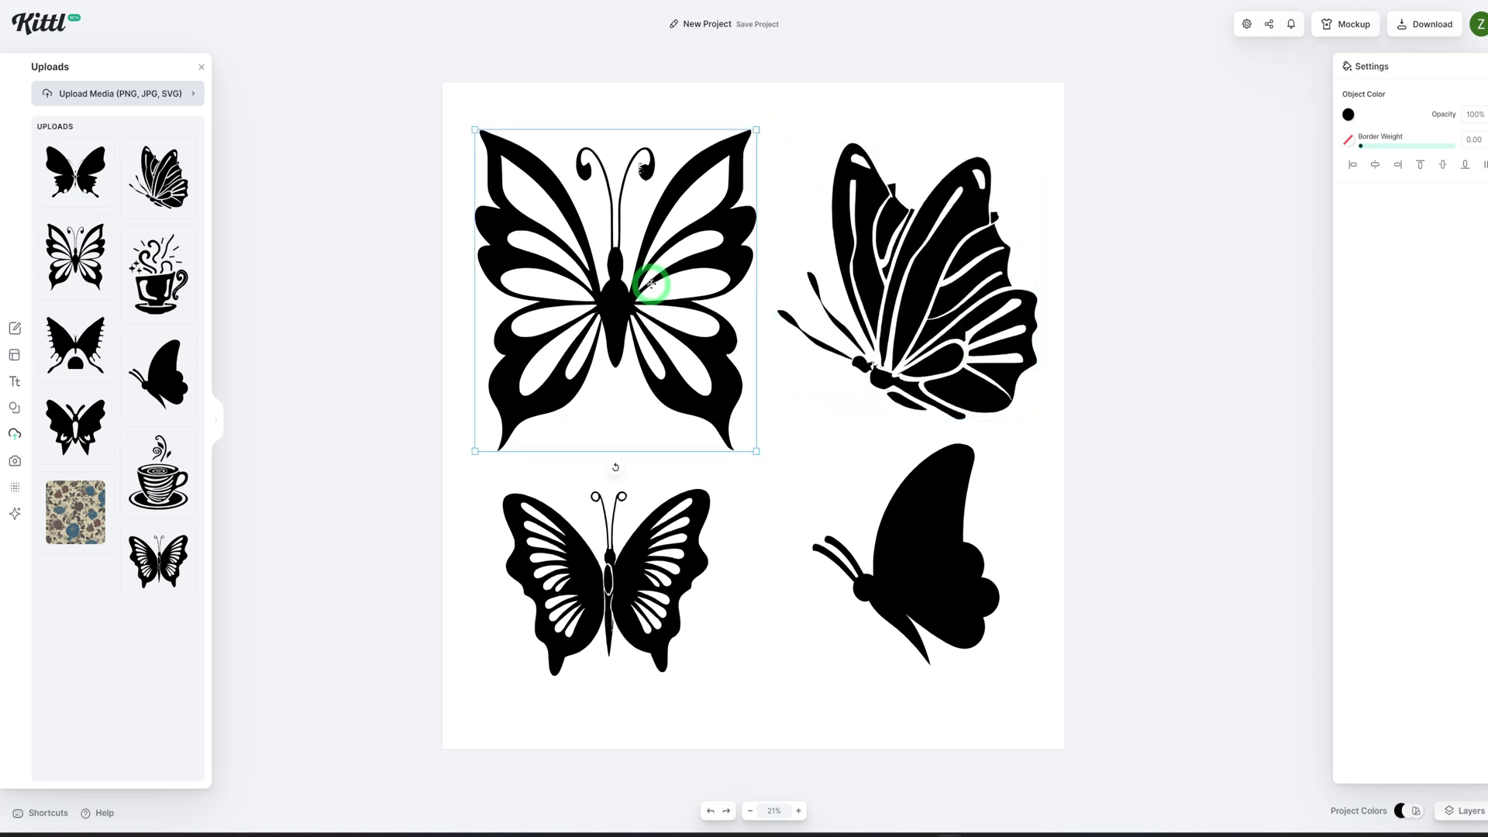
{"action": "left_click", "coordinate": [751, 441]}
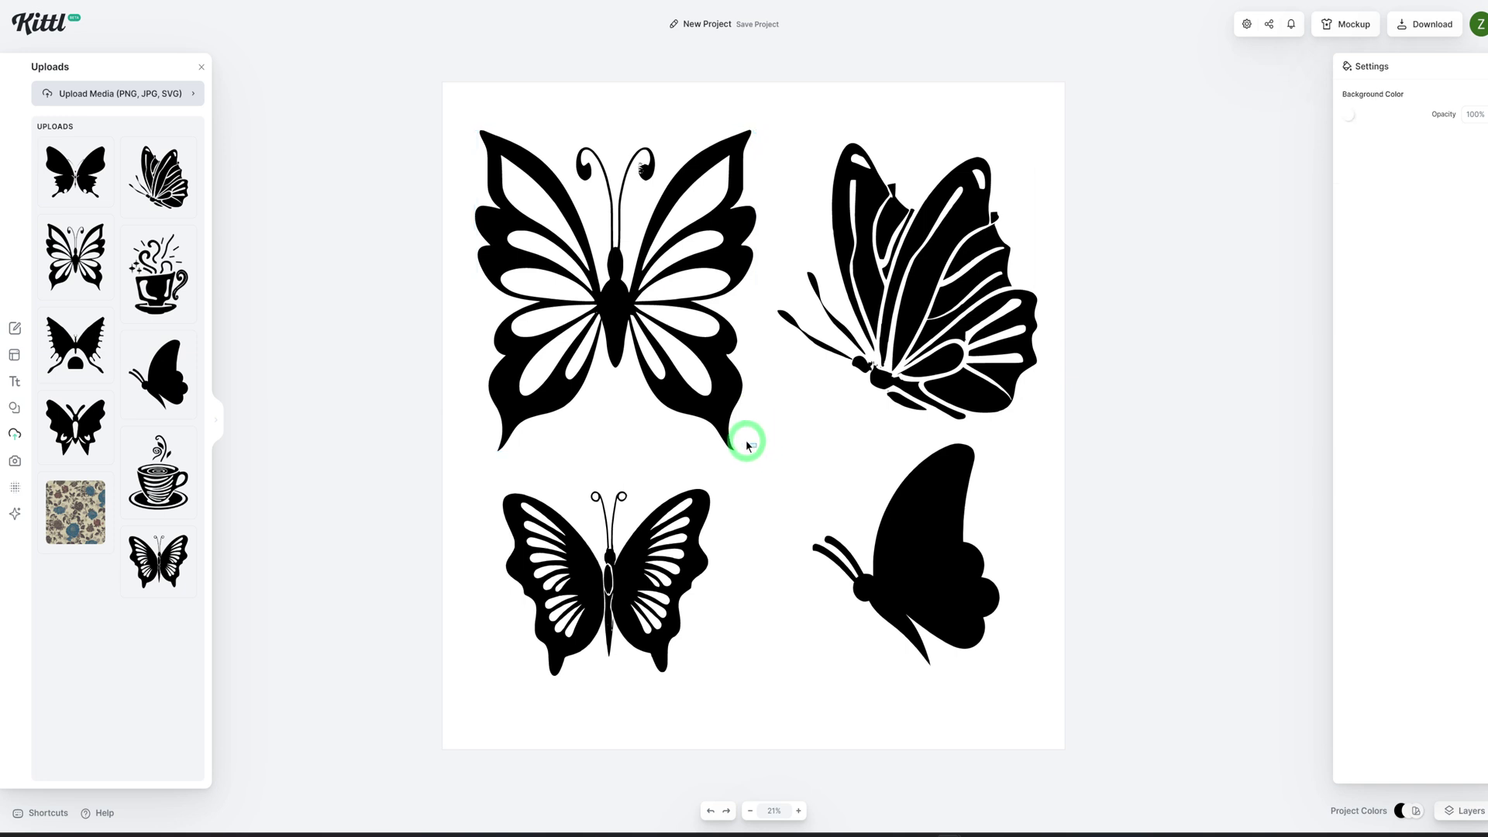
{"action": "left_click", "coordinate": [701, 413]}
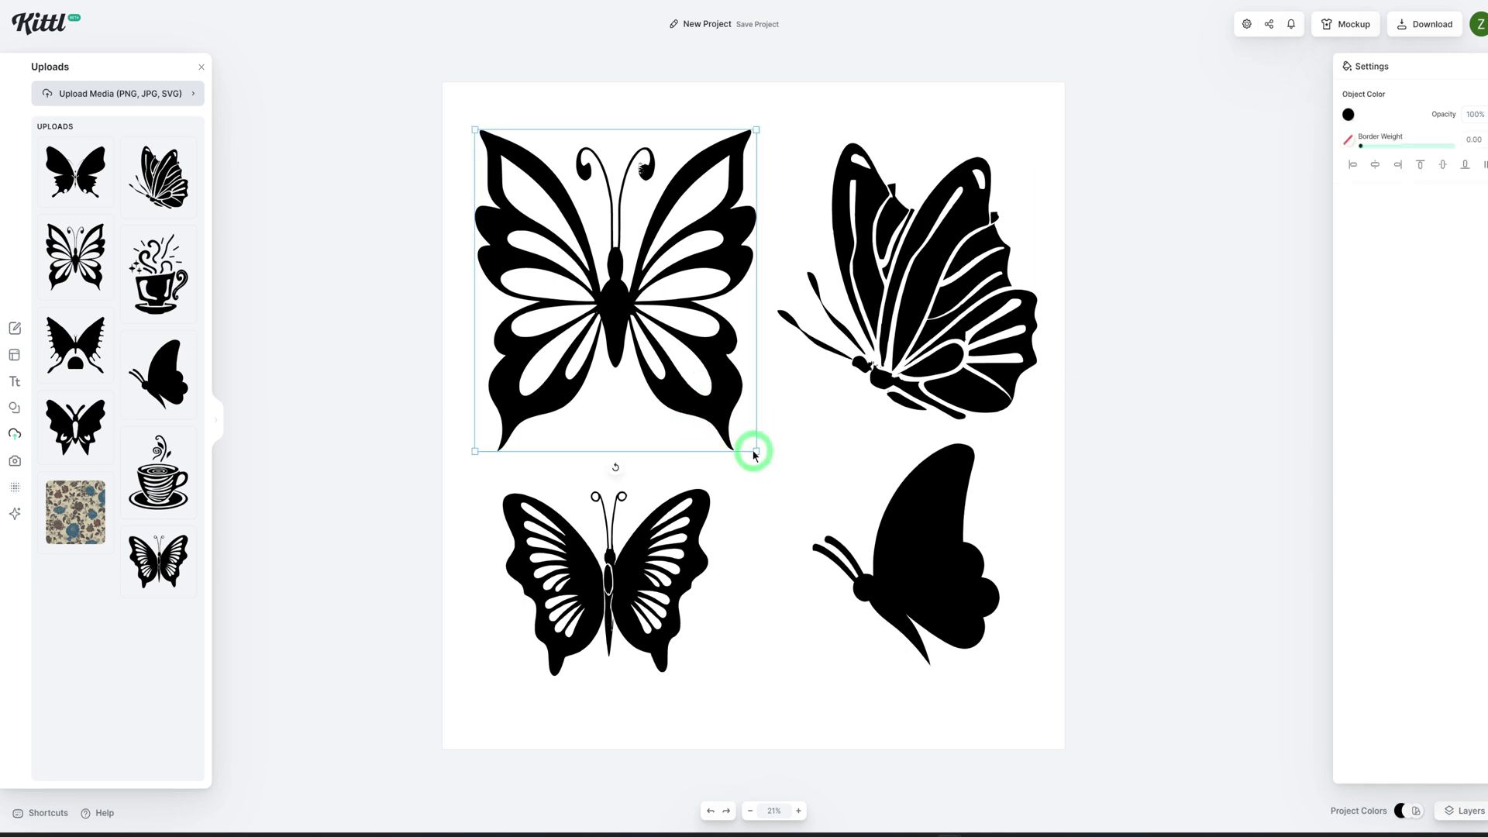
{"action": "left_click_drag", "start_coordinate": [756, 453], "coordinate": [734, 427]}
Step: Move the upper-right butterfly slightly up and the lower-right silhouette slightly down, and enlarge the silhouette a little
{"action": "left_click_drag", "start_coordinate": [987, 321], "coordinate": [986, 306]}
{"action": "left_click_drag", "start_coordinate": [957, 500], "coordinate": [956, 525]}
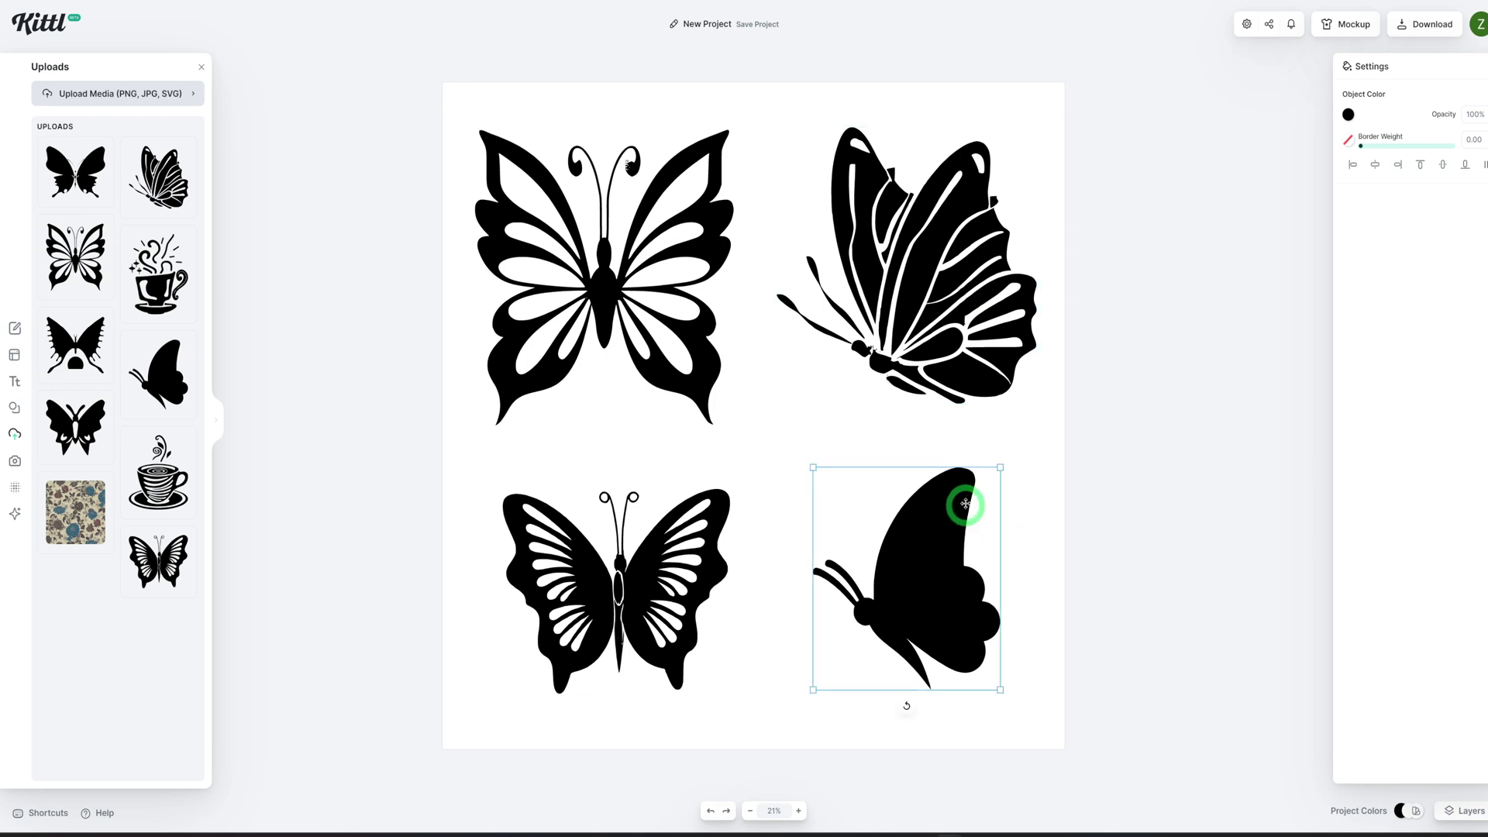
{"action": "left_click", "coordinate": [1016, 452]}
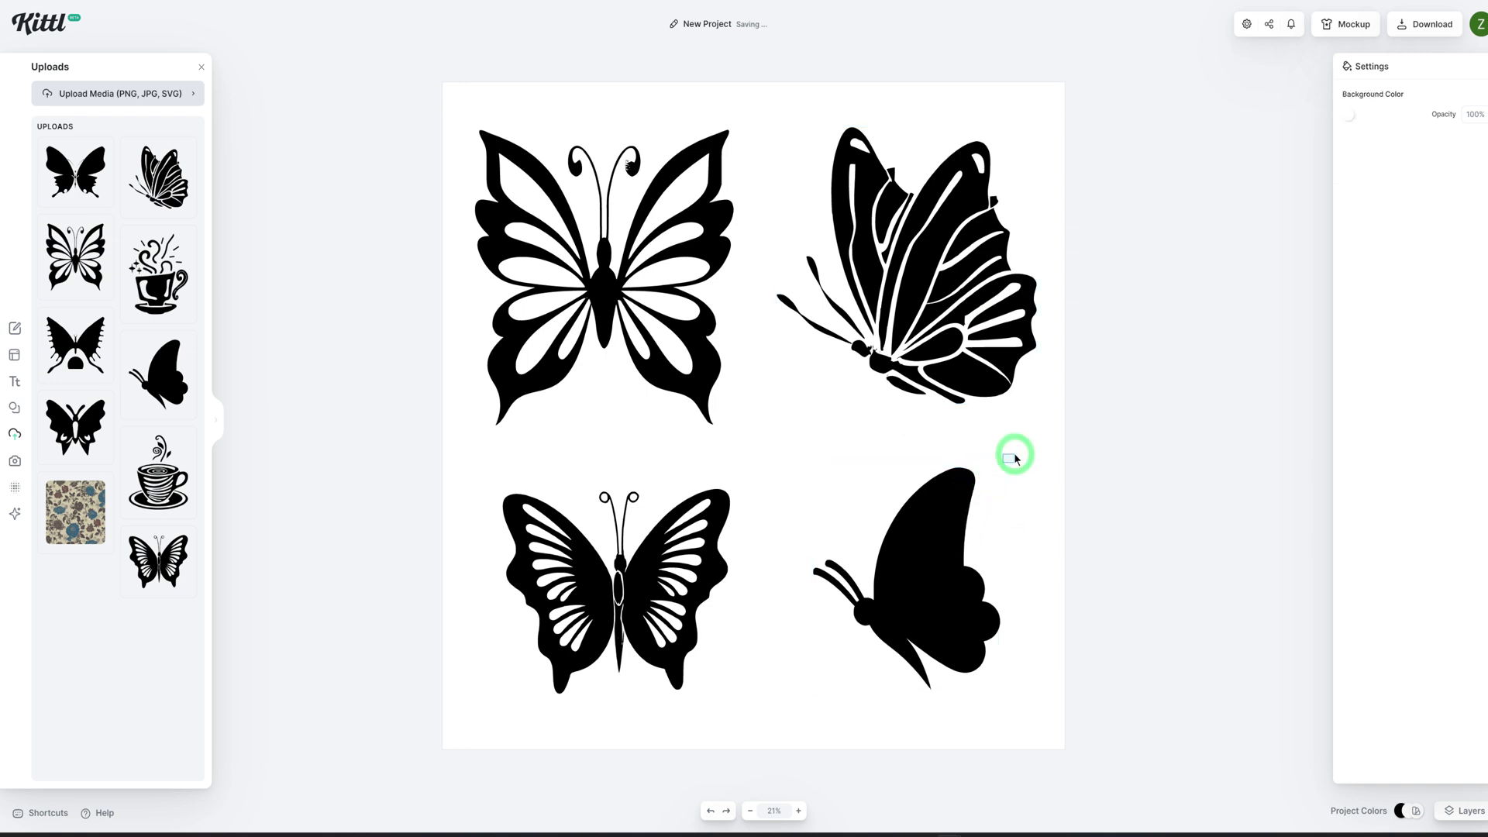
{"action": "left_click", "coordinate": [954, 514]}
{"action": "left_click_drag", "start_coordinate": [999, 469], "coordinate": [1017, 460]}
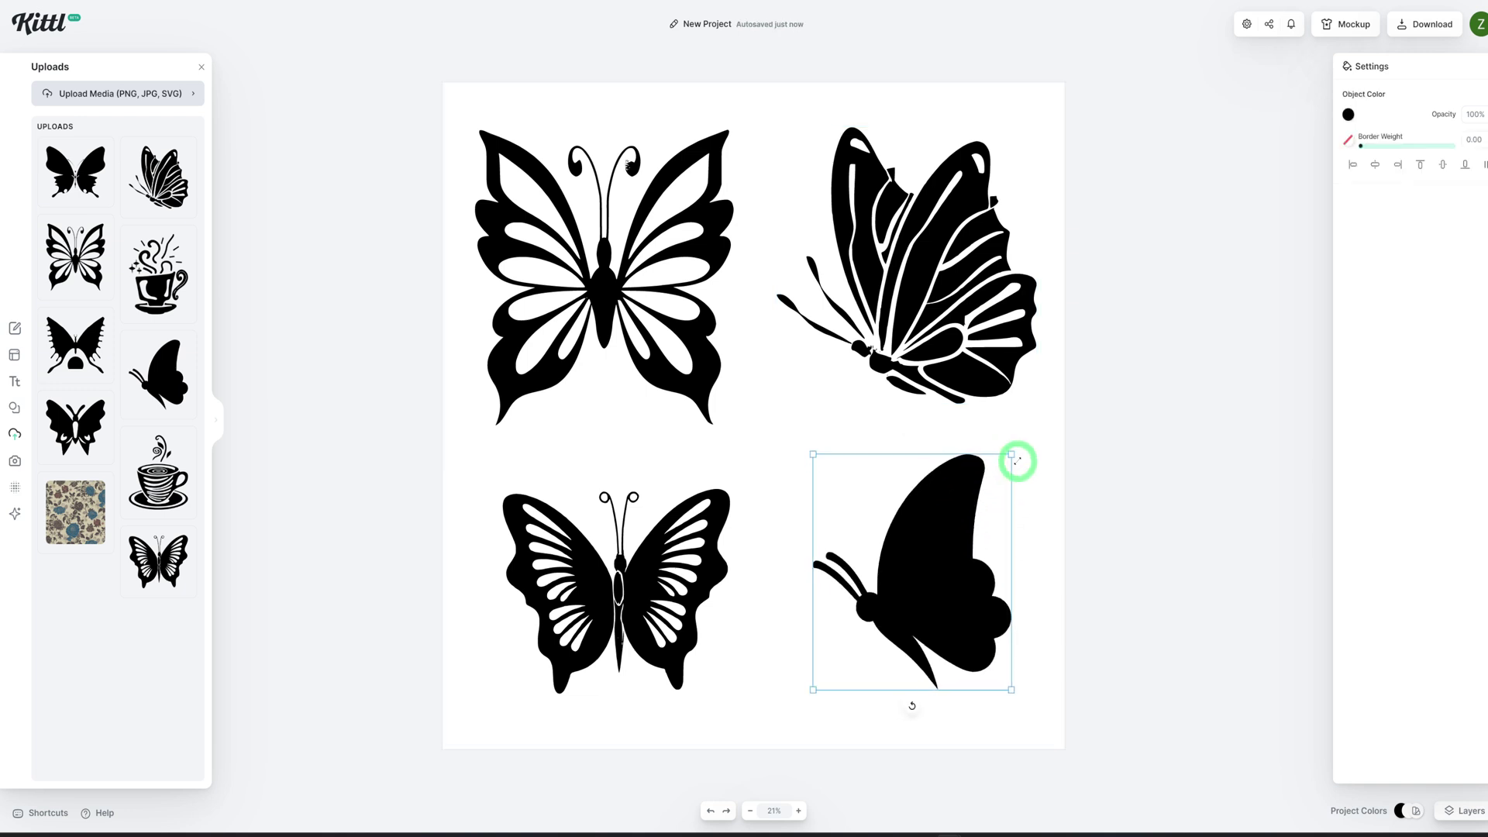
Step: Recolor the artboard's upper-right butterfly to the coral red ed6161
{"action": "left_click", "coordinate": [959, 273]}
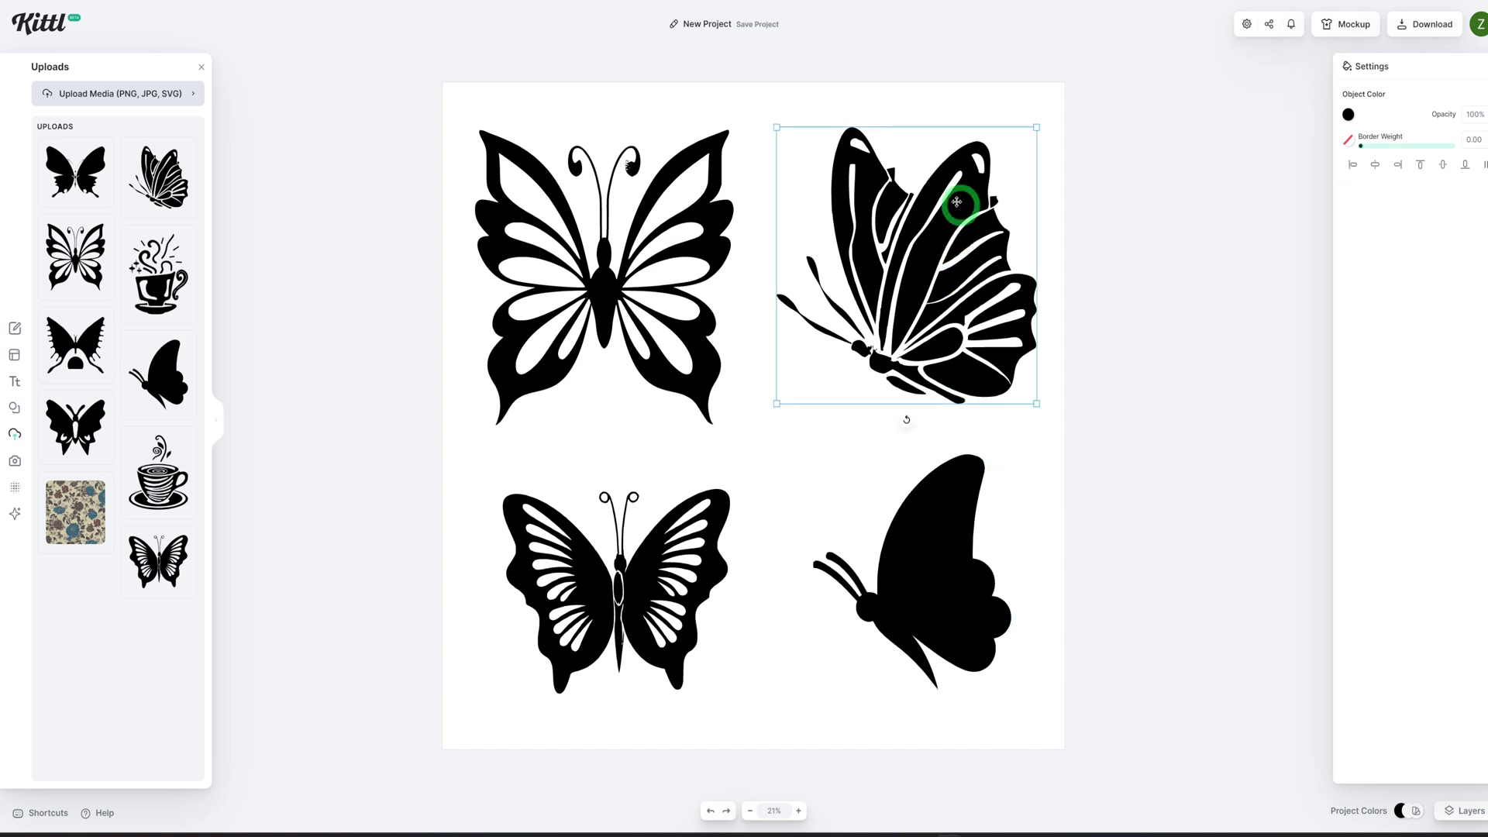
{"action": "left_click", "coordinate": [1348, 116]}
{"action": "left_click", "coordinate": [1252, 142]}
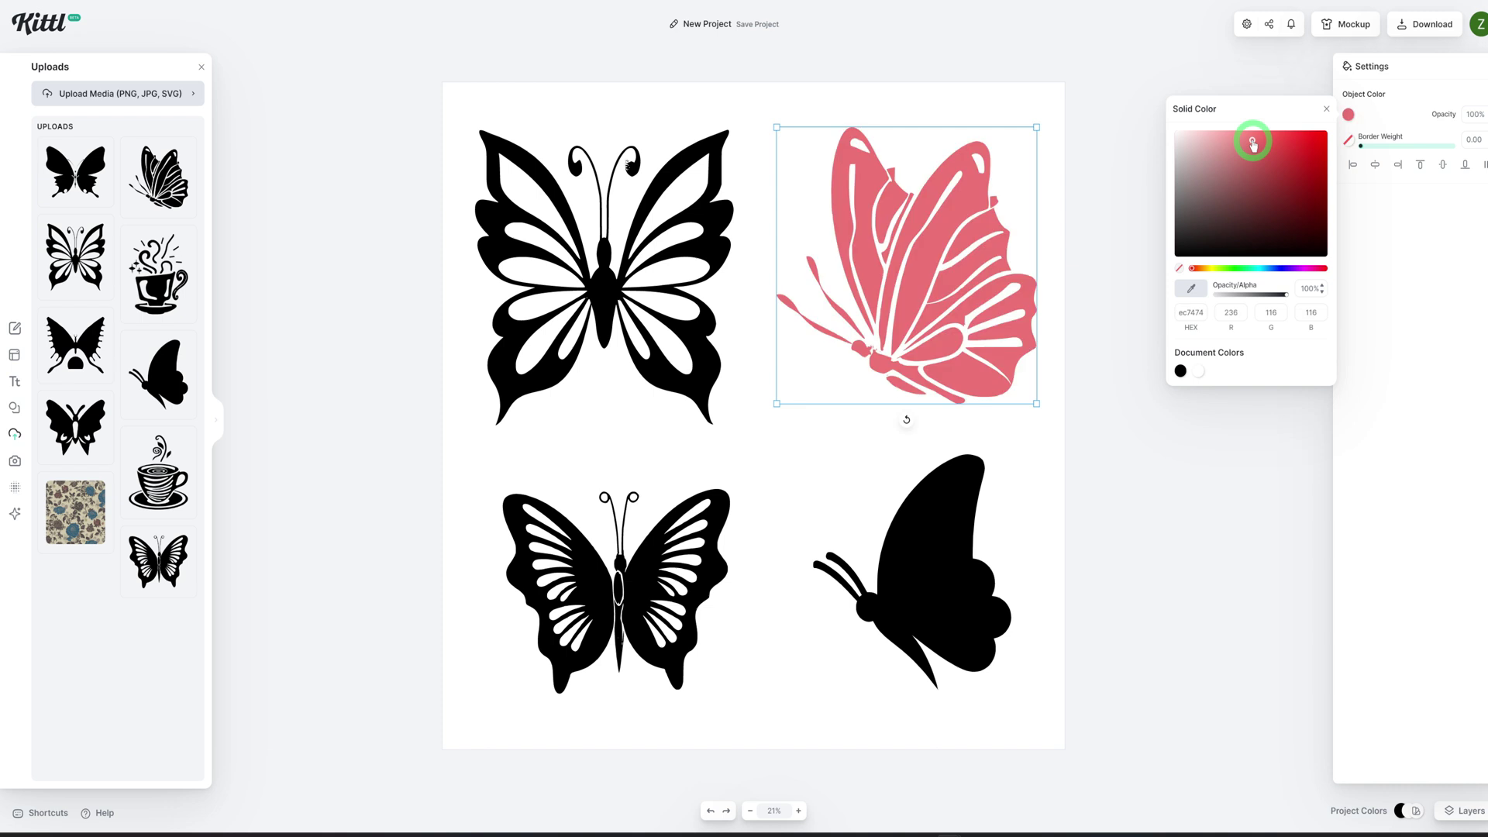
{"action": "mouse_move", "coordinate": [1220, 142]}
{"action": "left_mouse_down"}
{"action": "mouse_move", "coordinate": [1208, 138]}
{"action": "mouse_move", "coordinate": [1228, 145]}
{"action": "left_mouse_up"}
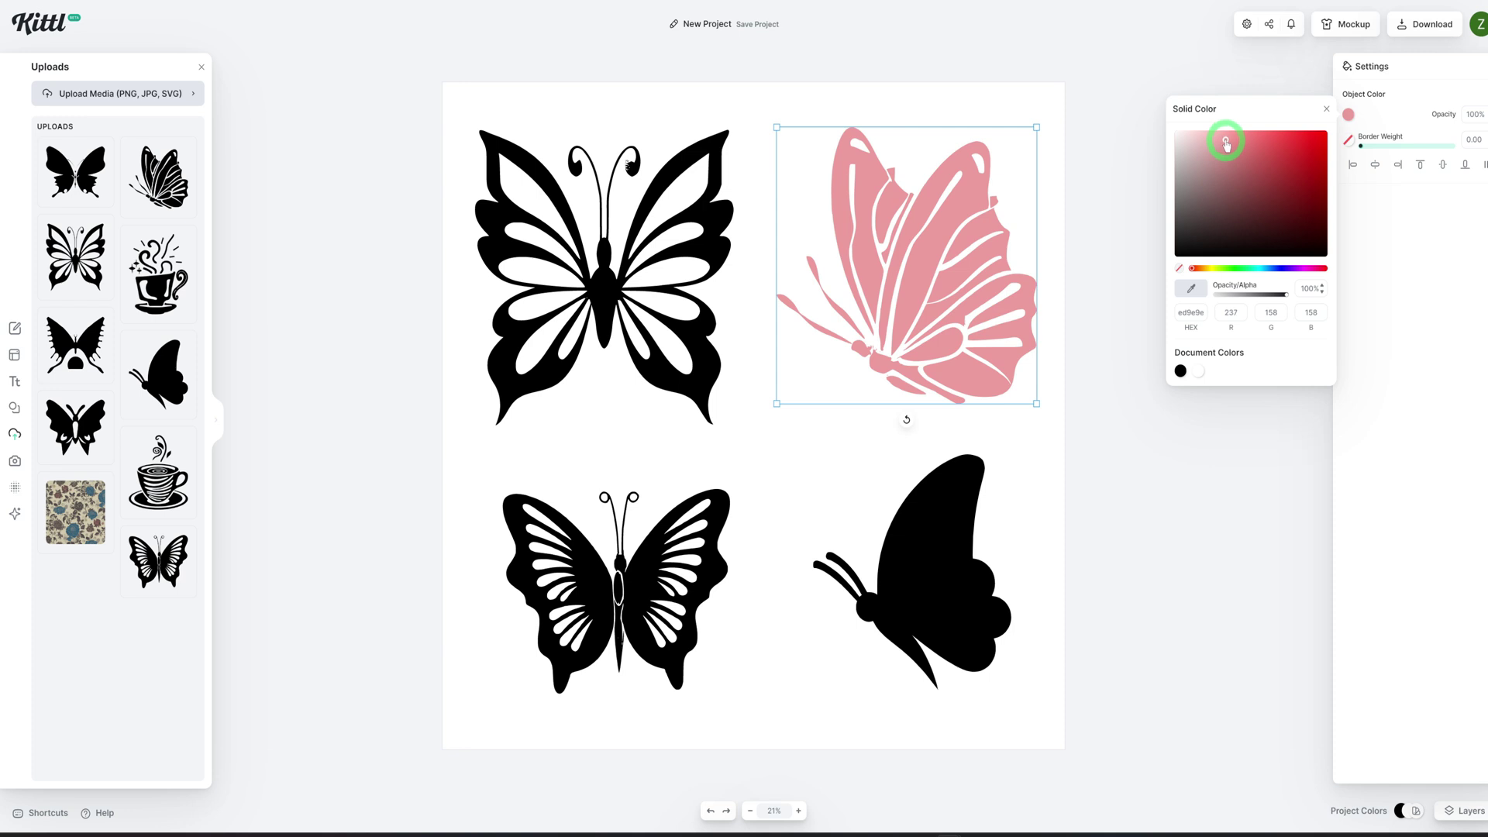
{"action": "left_click_drag", "start_coordinate": [1222, 142], "coordinate": [1265, 143]}
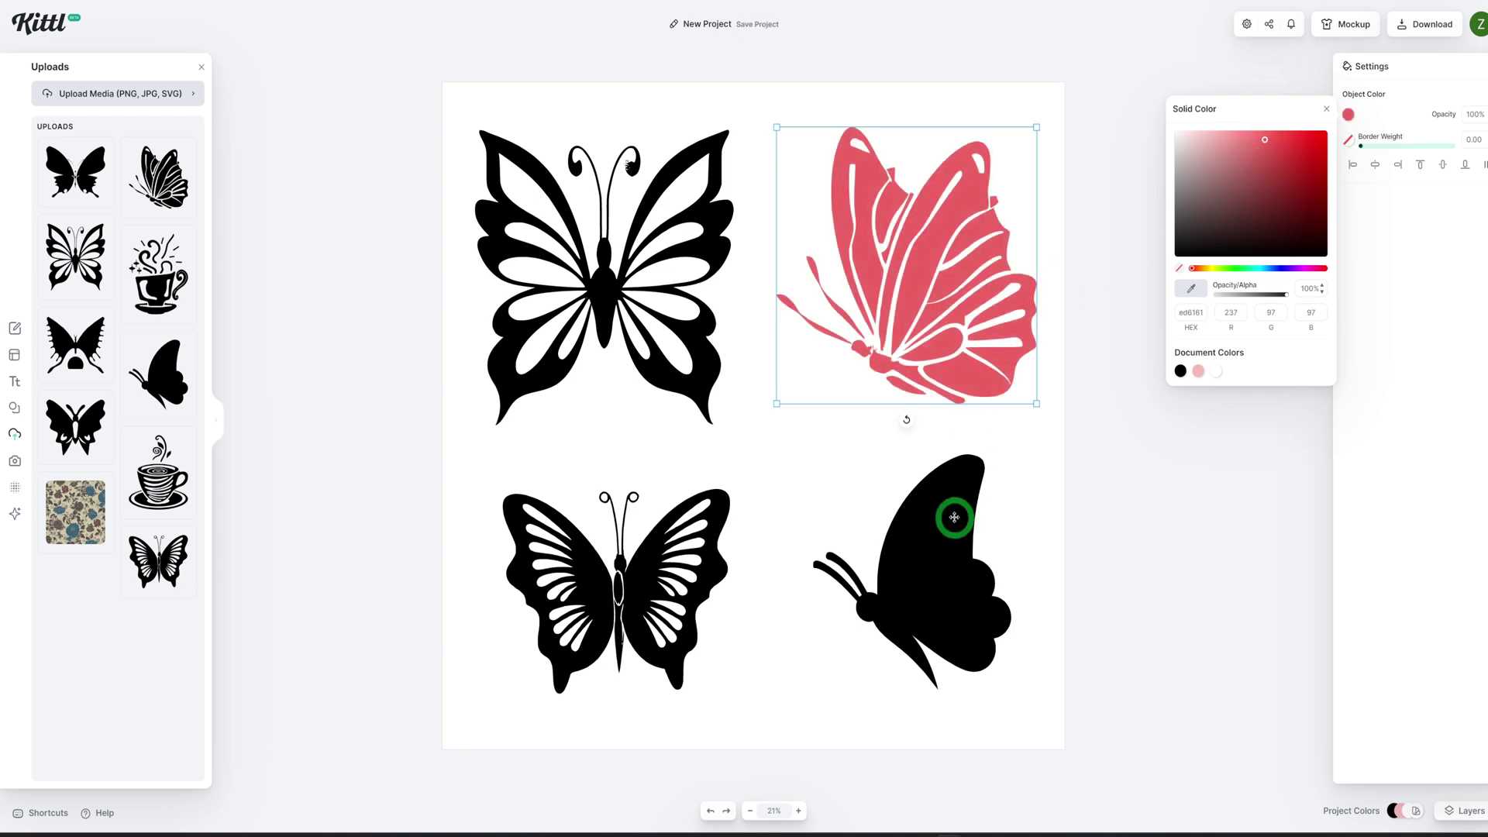
Step: Recolor the artboard's upper-left butterfly to the deep magenta ae0890
{"action": "left_click", "coordinate": [614, 325]}
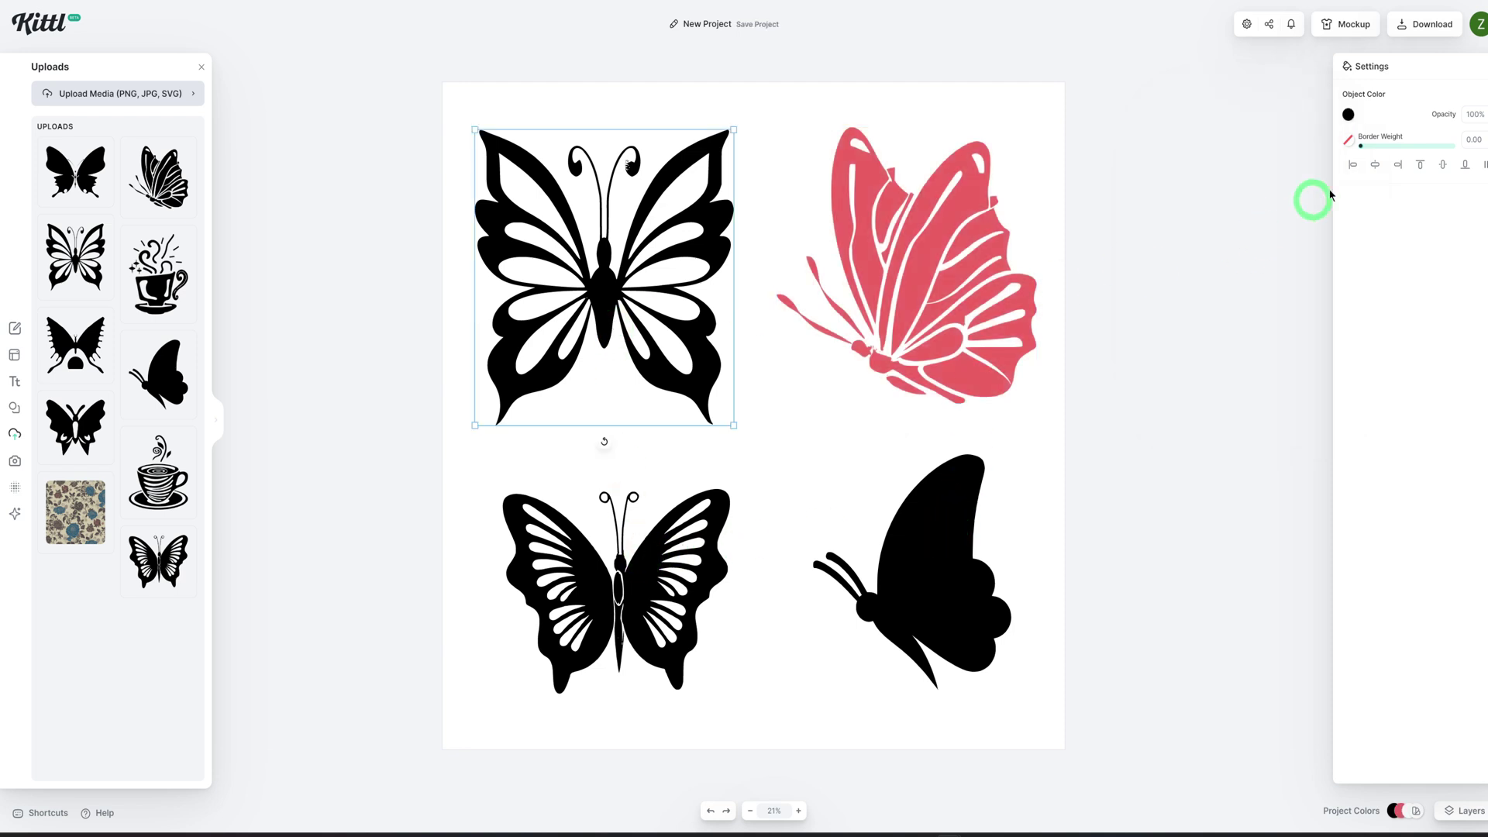
{"action": "left_click", "coordinate": [1348, 114]}
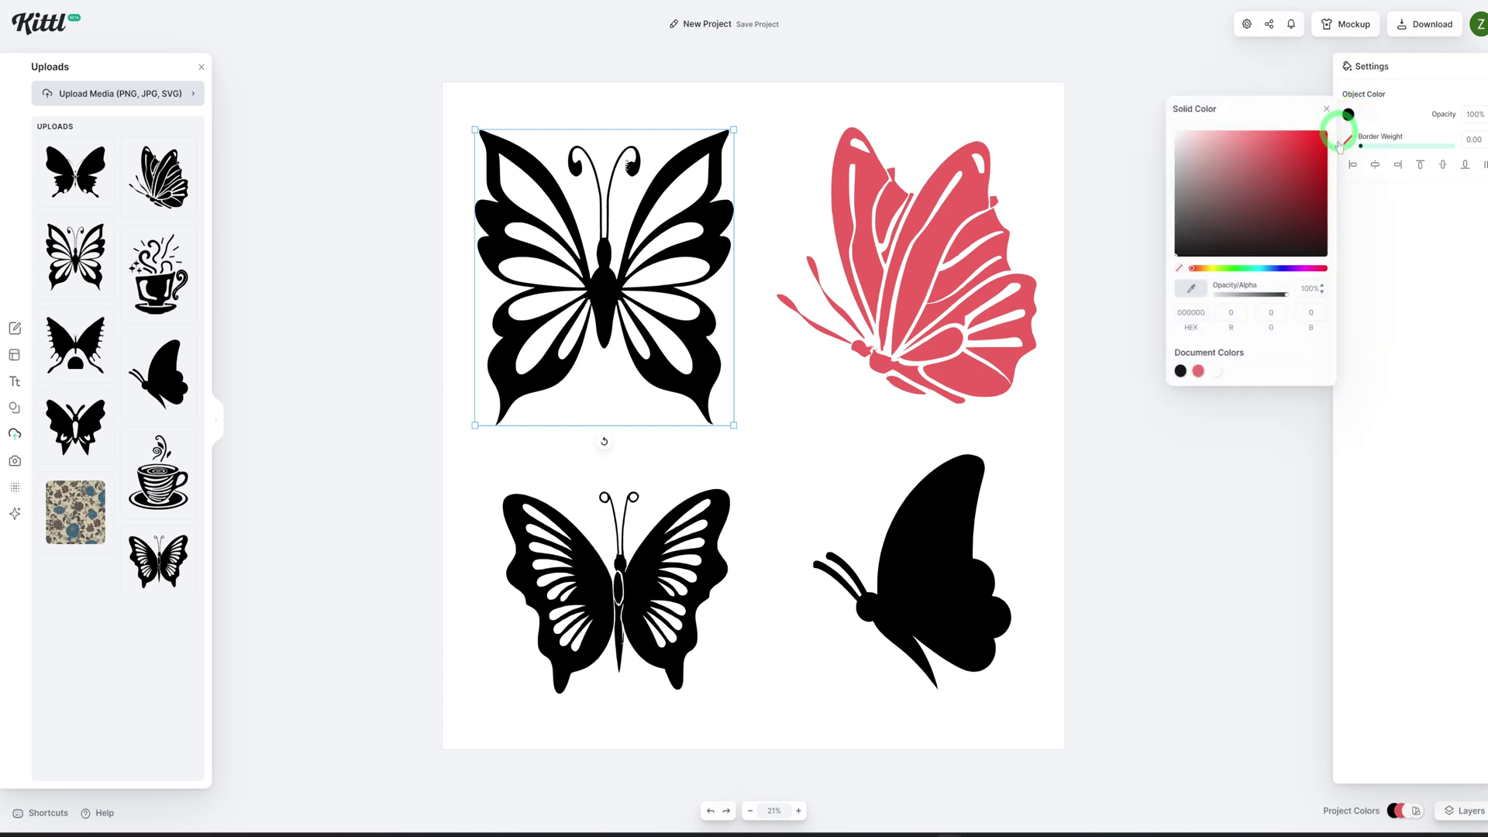
{"action": "left_click", "coordinate": [1308, 269]}
{"action": "left_click", "coordinate": [1294, 155]}
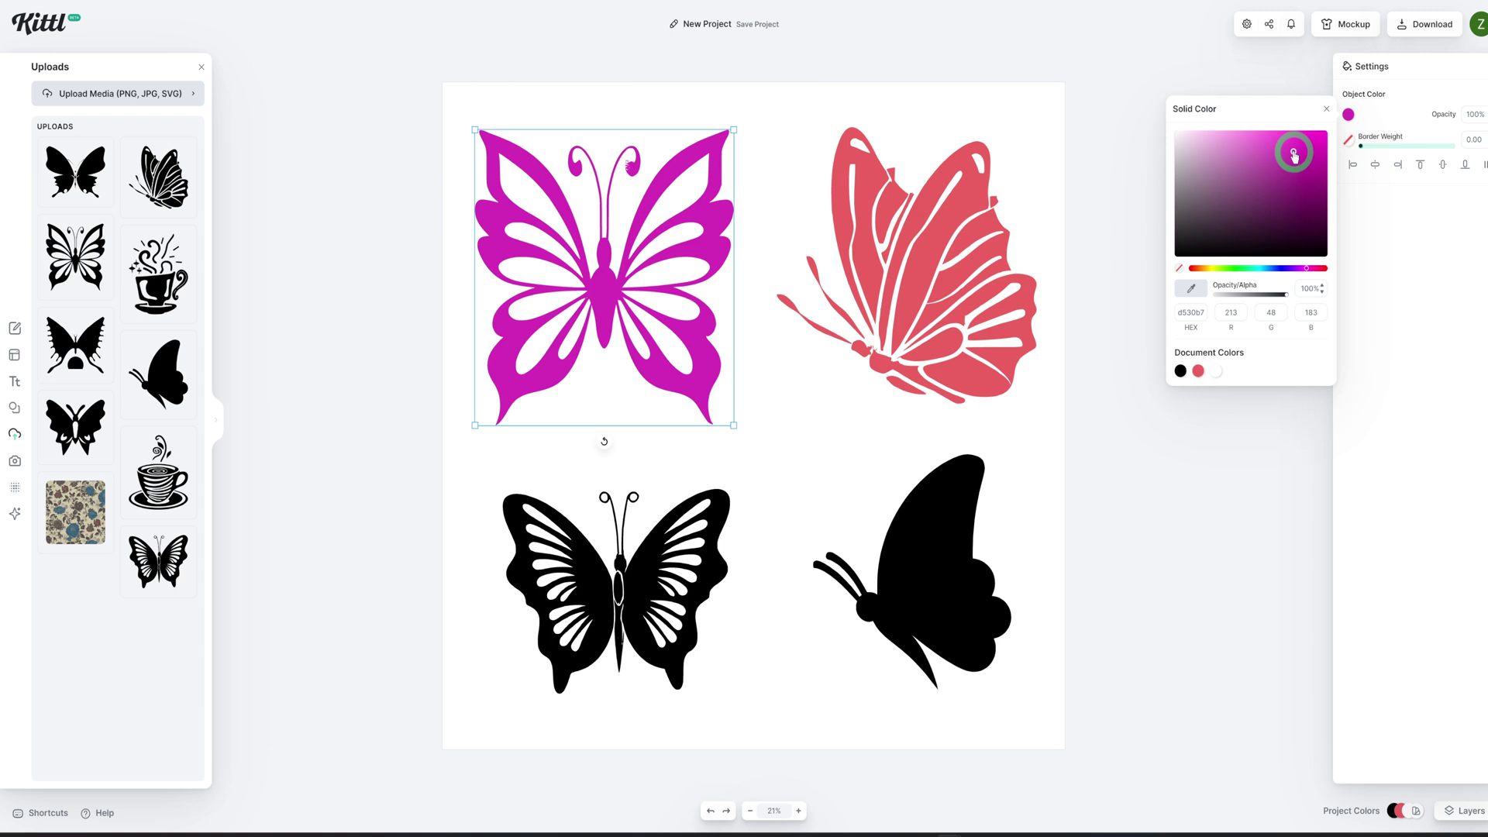
{"action": "left_click_drag", "start_coordinate": [1287, 151], "coordinate": [1322, 175]}
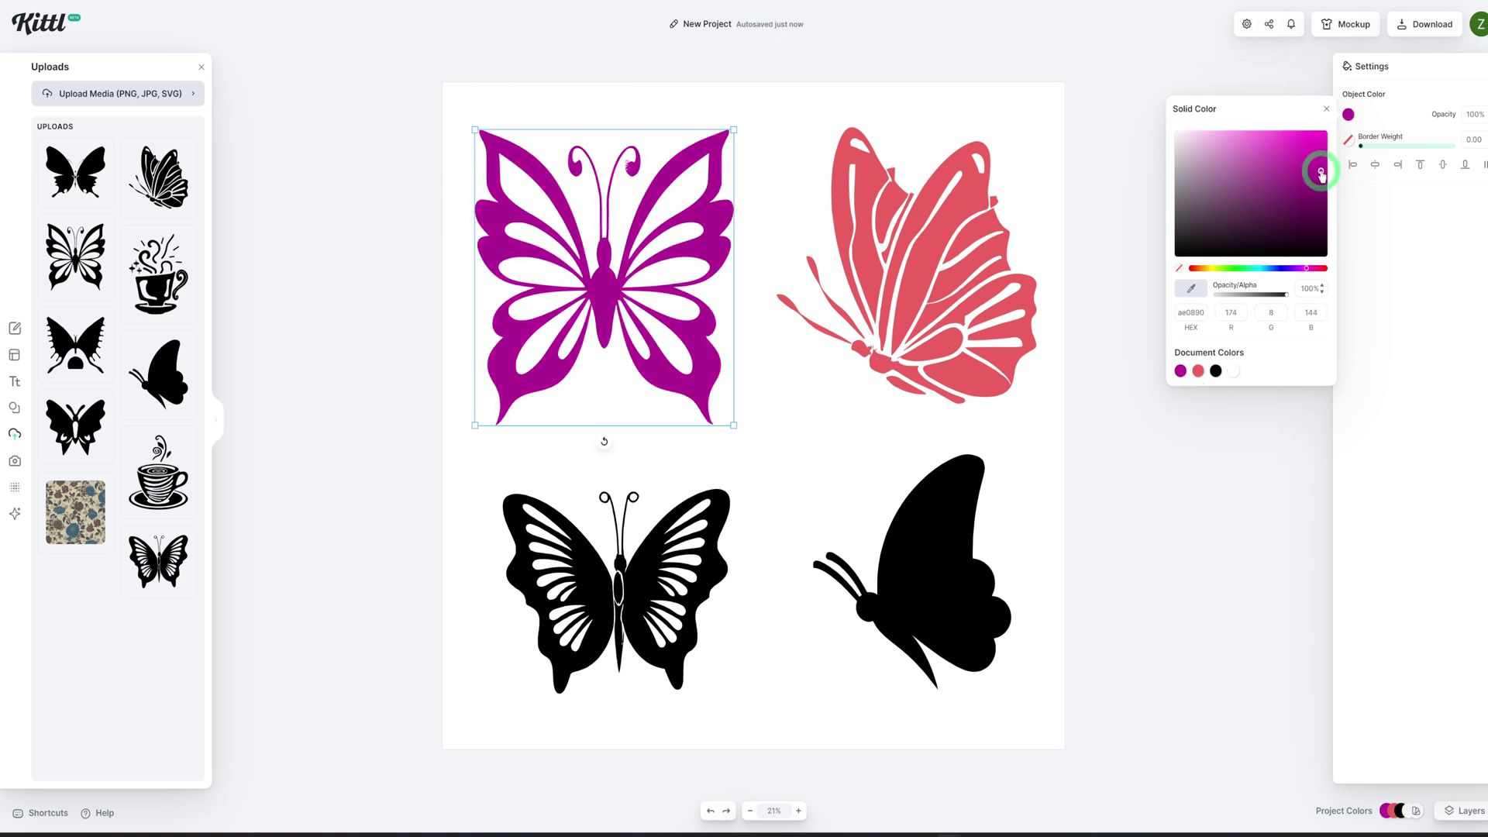
Step: Copy the magenta butterfly and create a new project from the Standard artboard preset with a custom DPI
{"action": "left_click", "coordinate": [982, 594]}
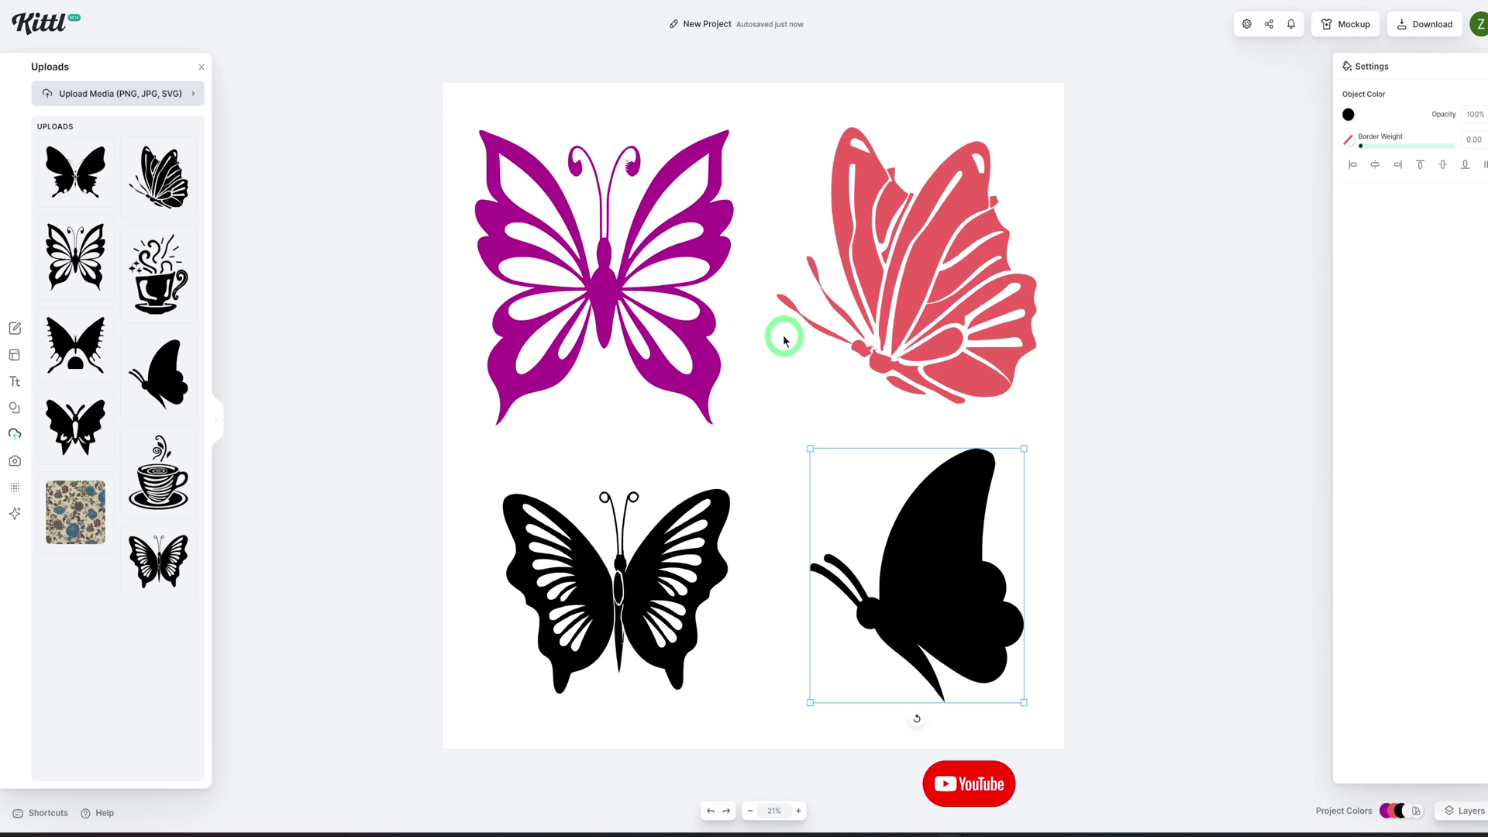
{"action": "left_click", "coordinate": [648, 261]}
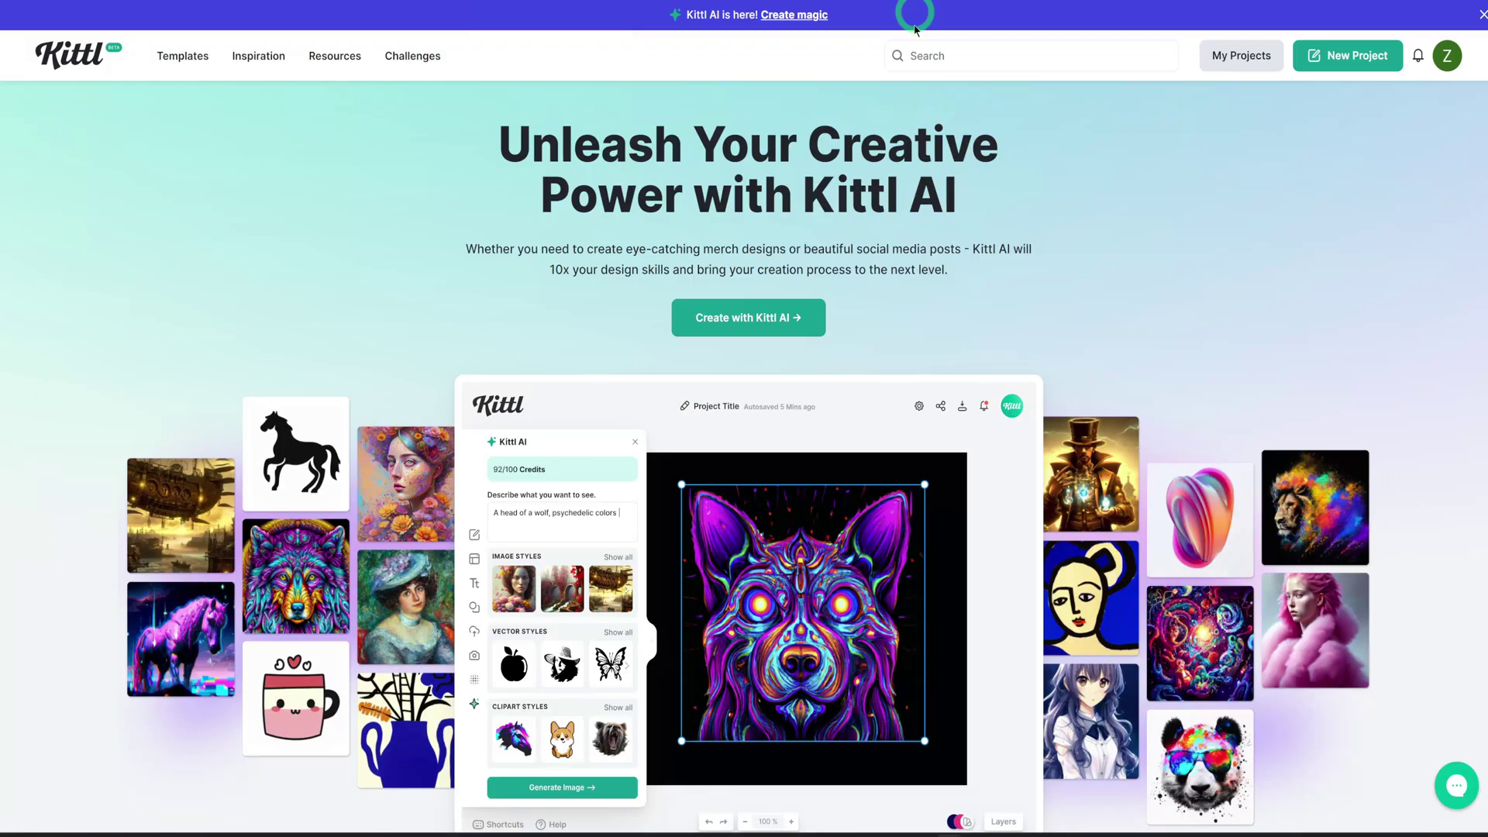
{"action": "left_click", "coordinate": [1392, 49]}
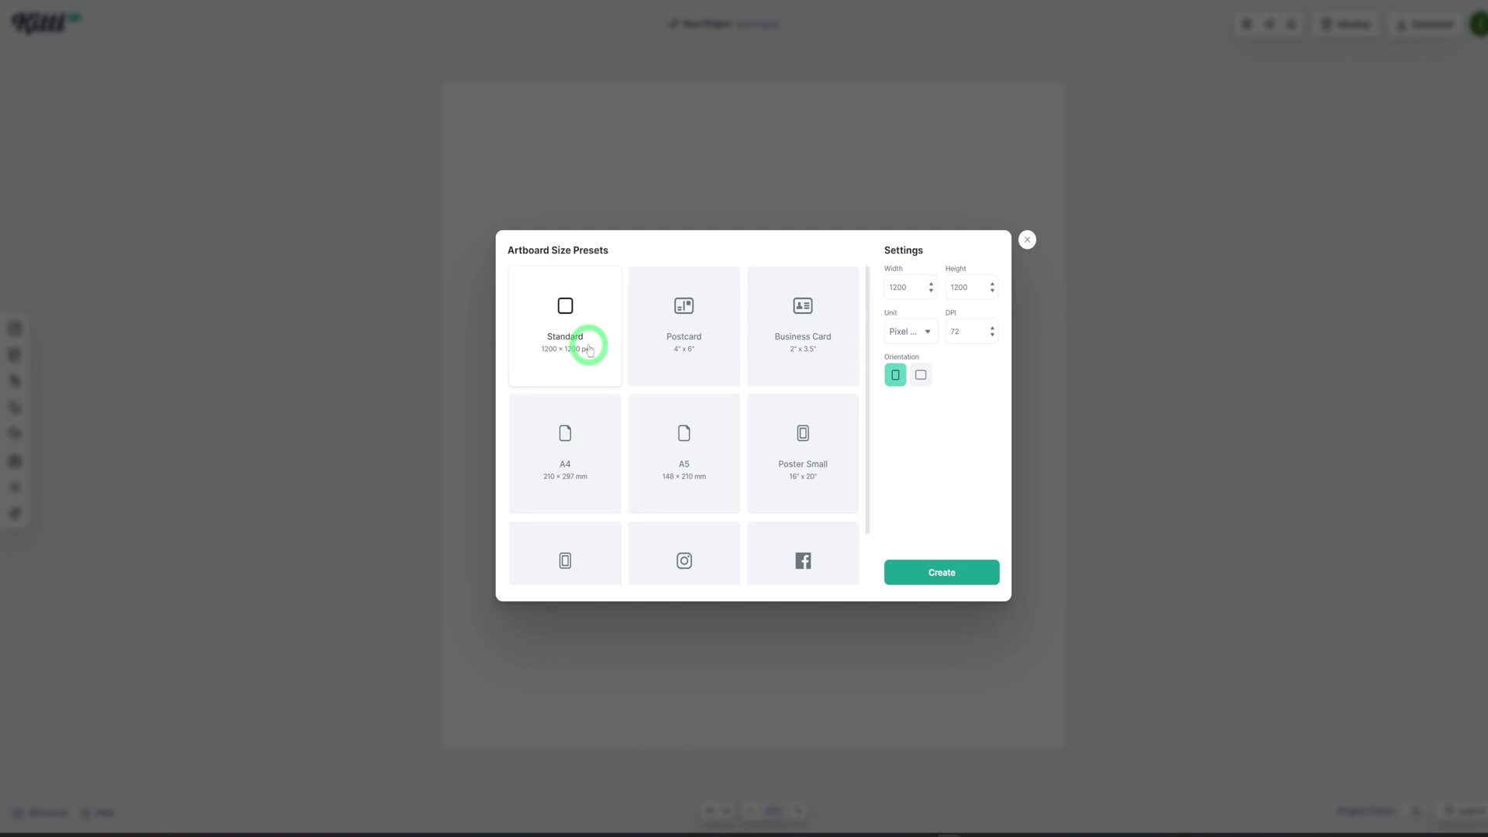
{"action": "double_click", "coordinate": [977, 337]}
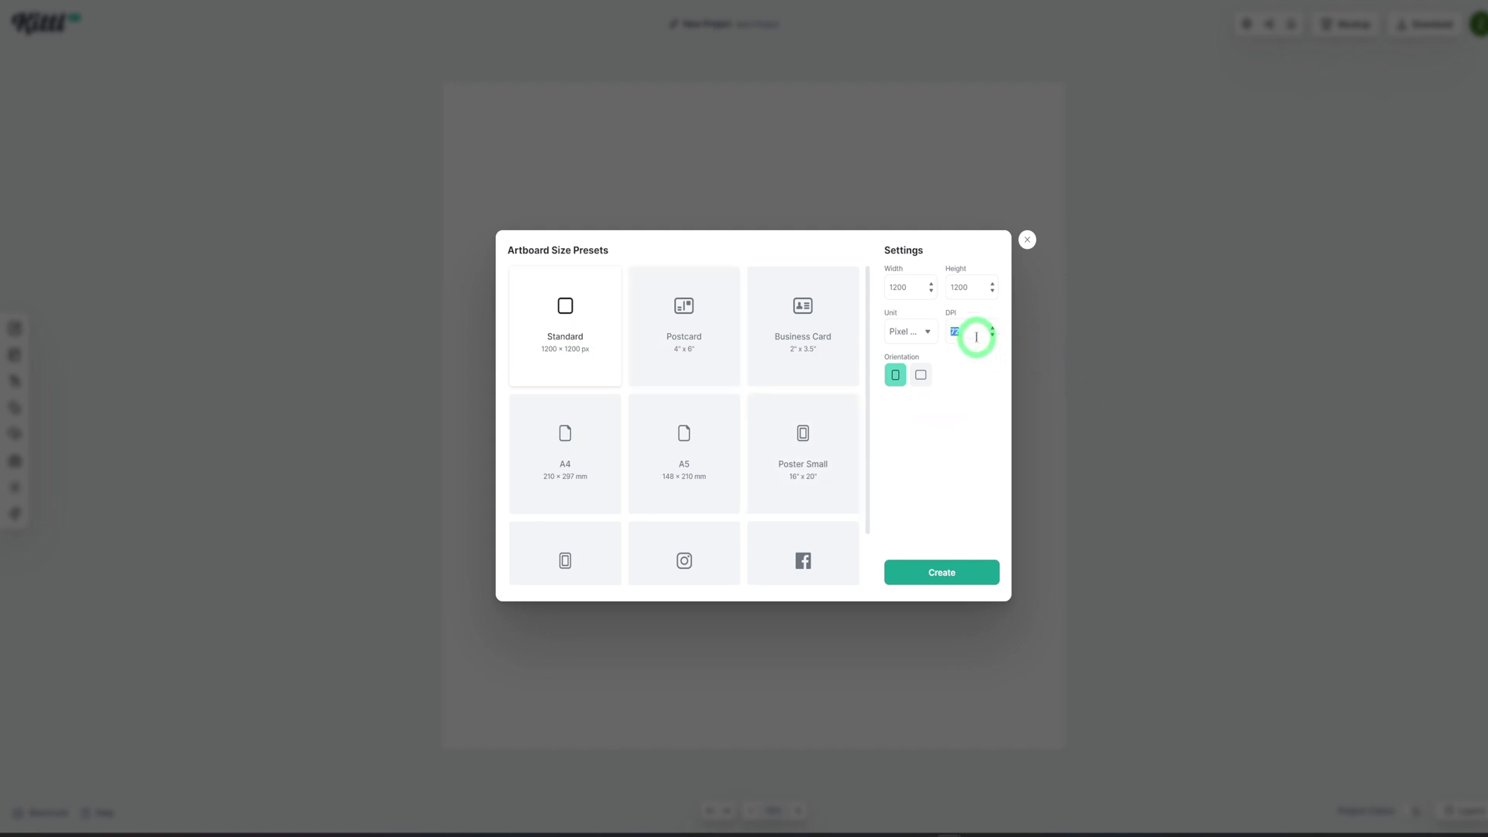
{"action": "left_click", "coordinate": [920, 581]}
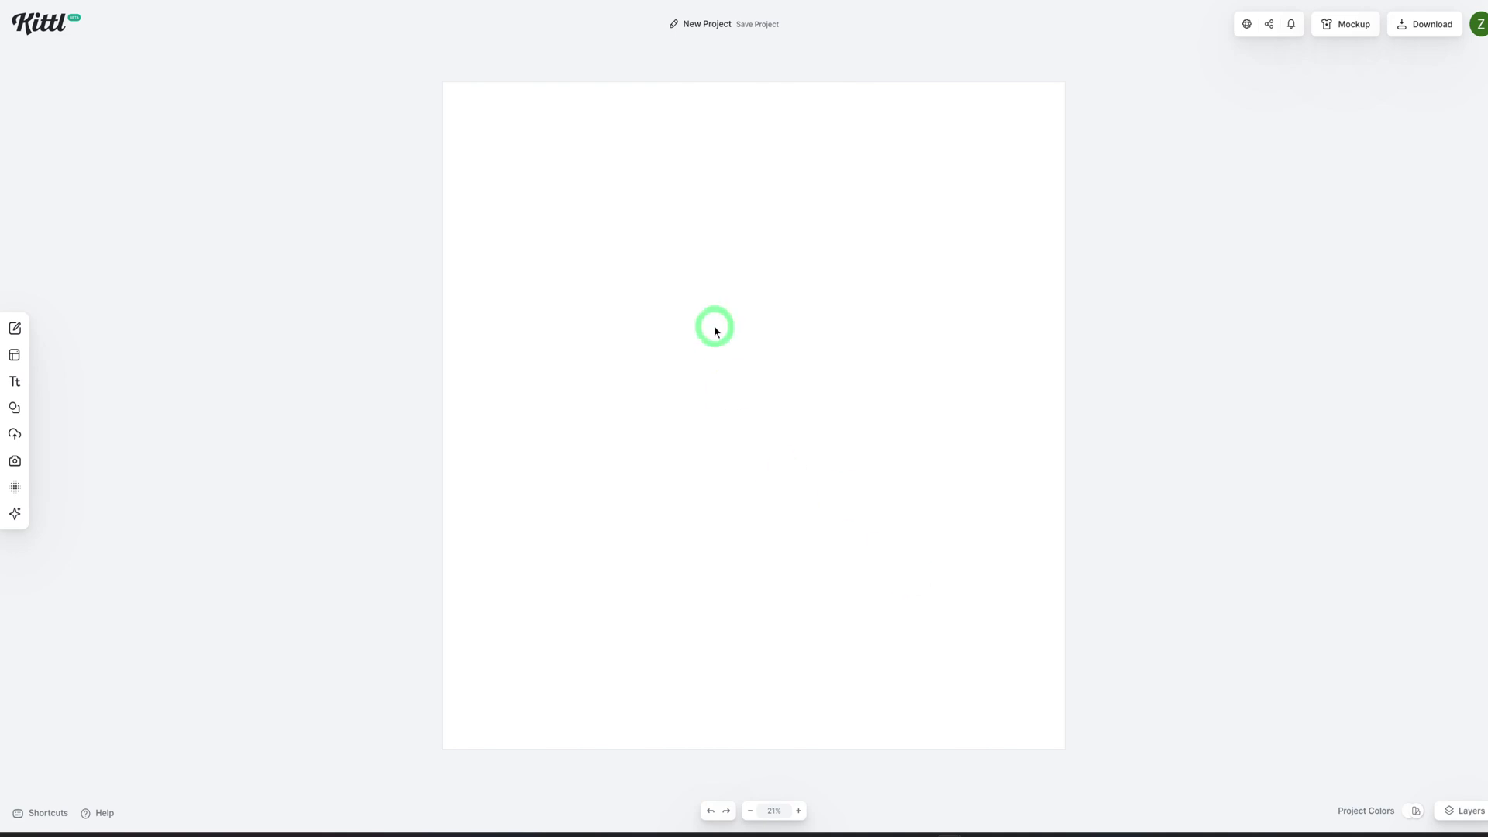
Step: Paste the magenta butterfly into the new project, move it onto the artboard and shrink it to fit inside
{"action": "right_click", "coordinate": [714, 326]}
{"action": "left_click", "coordinate": [756, 361]}
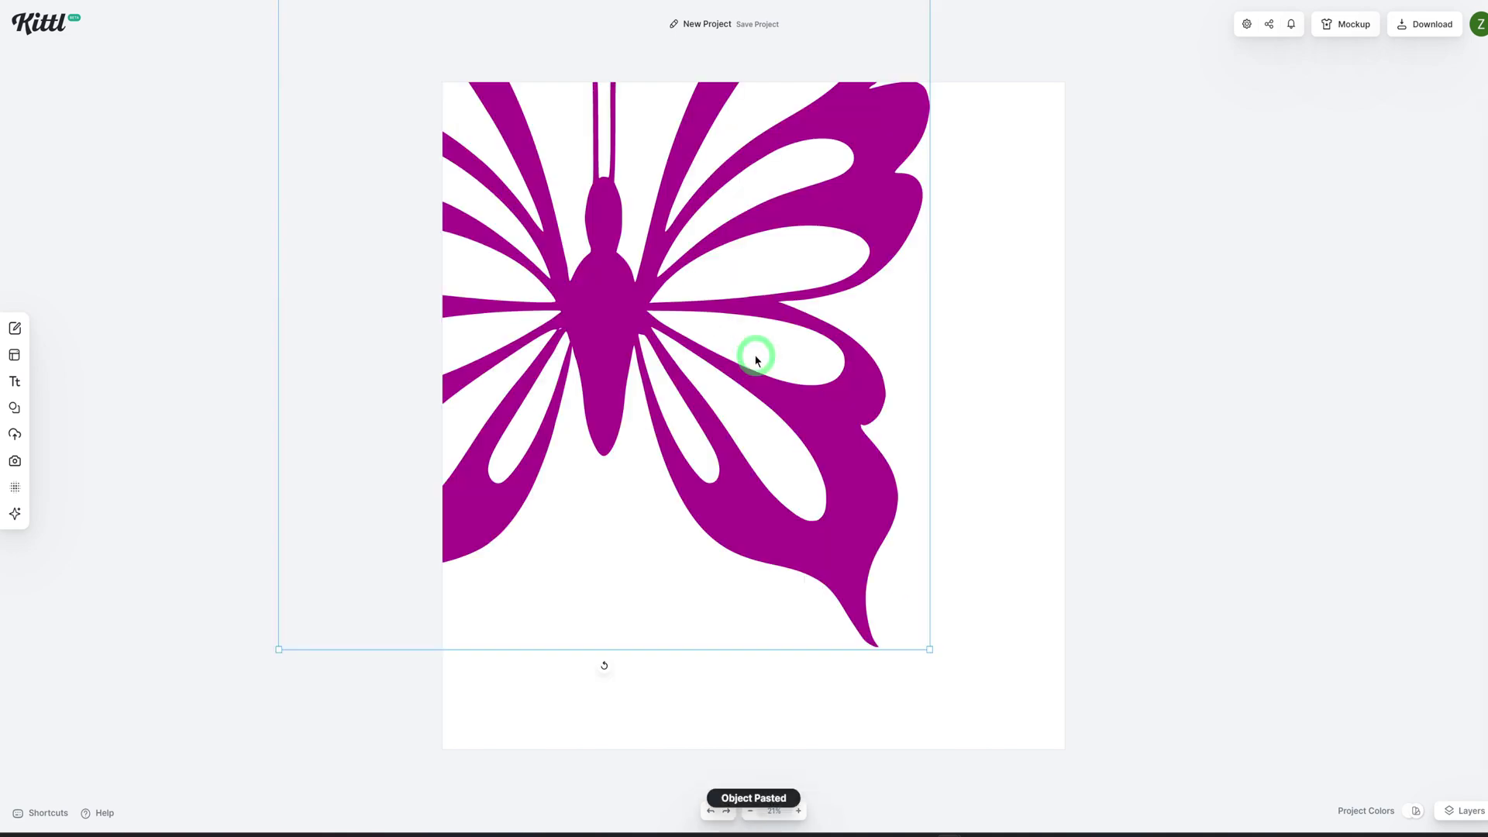
{"action": "left_click_drag", "start_coordinate": [768, 385], "coordinate": [800, 489]}
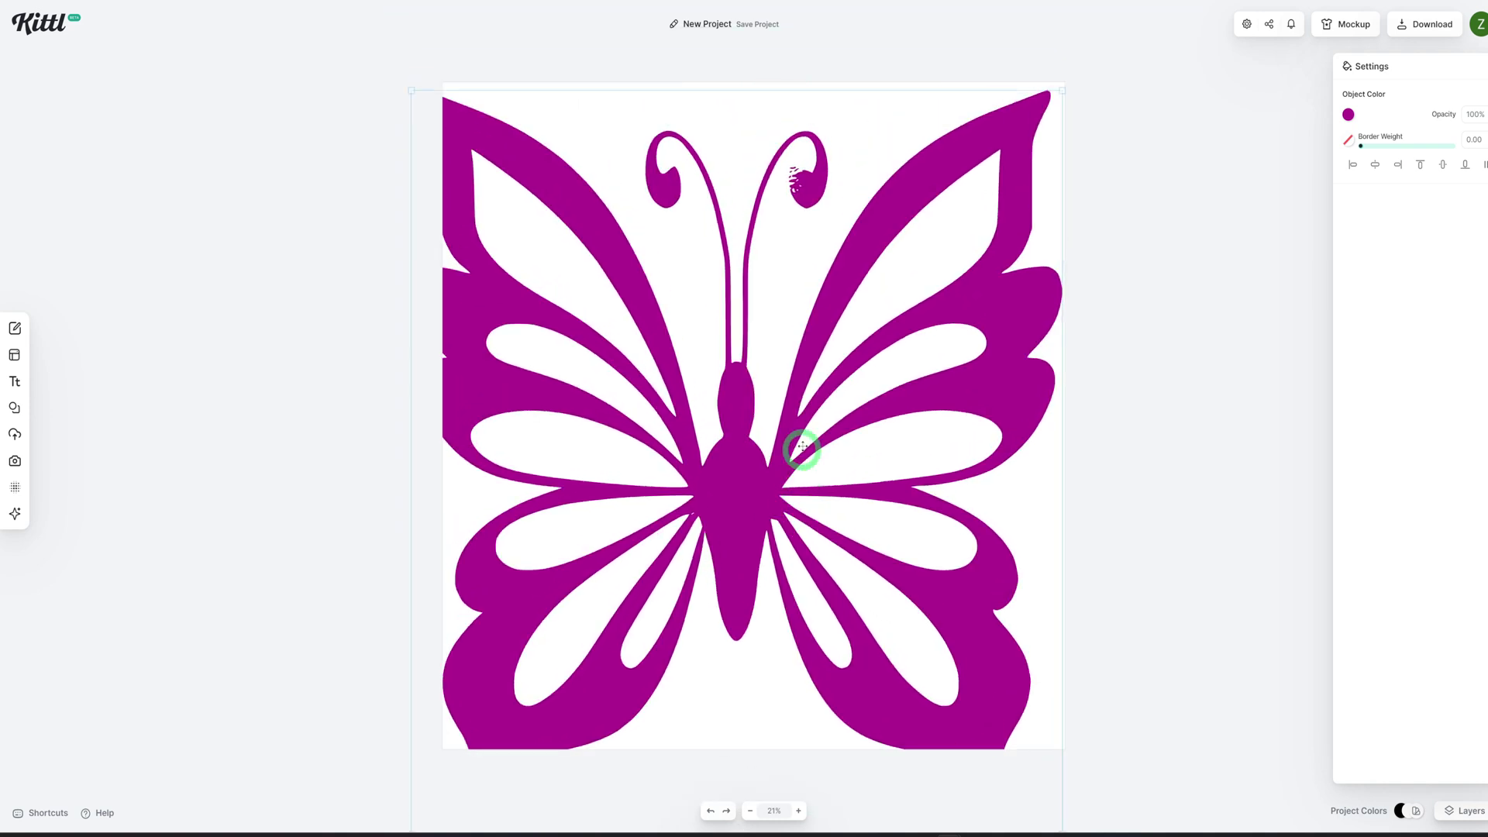
{"action": "left_click_drag", "start_coordinate": [1060, 53], "coordinate": [1004, 127]}
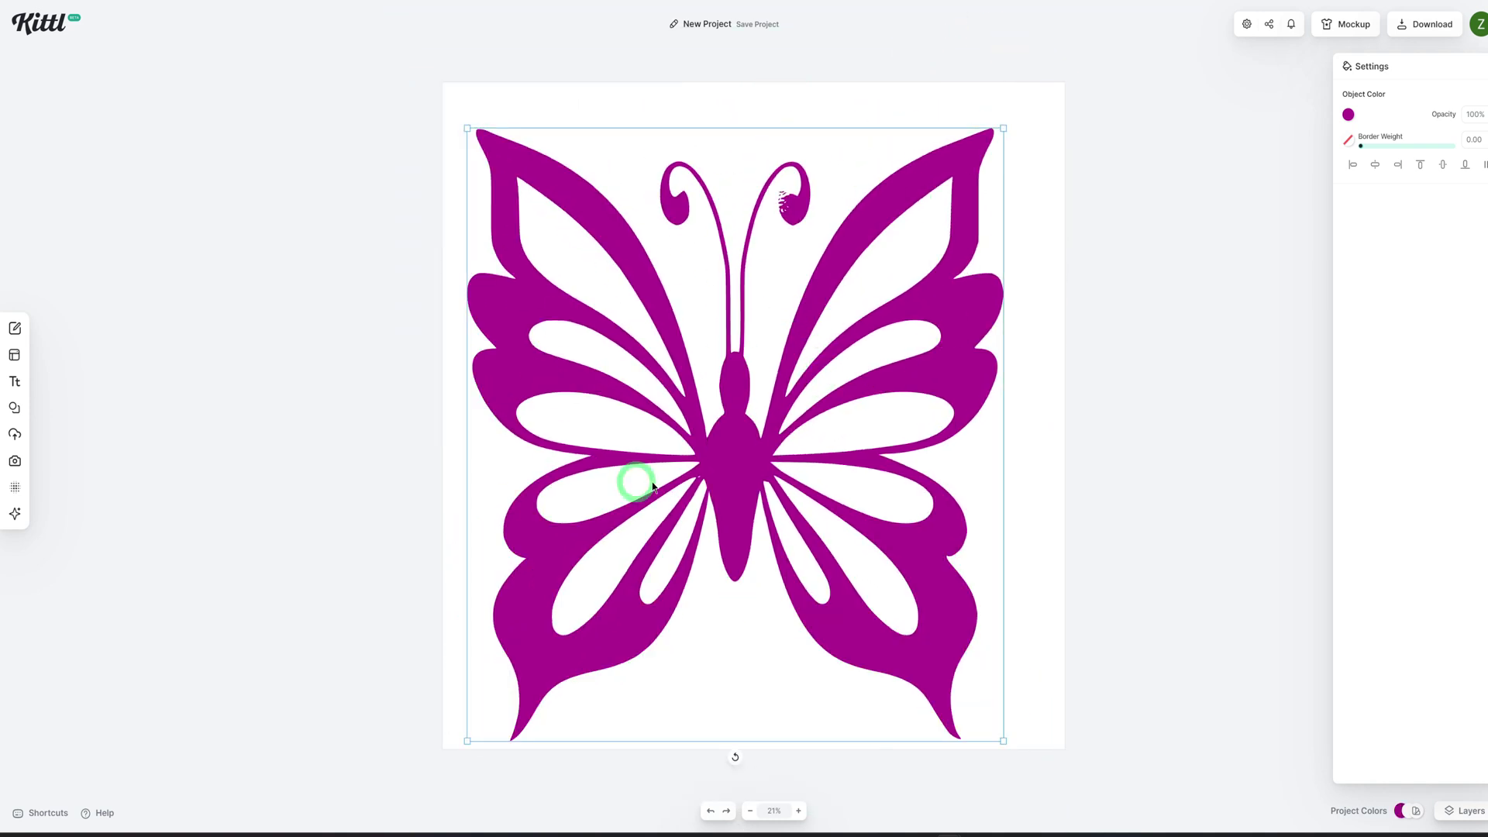
Step: Preview the magenta butterfly on the Hoodies and Sweaters mockup showing a white hoodie hanging beside jeans
{"action": "left_click", "coordinate": [1337, 27]}
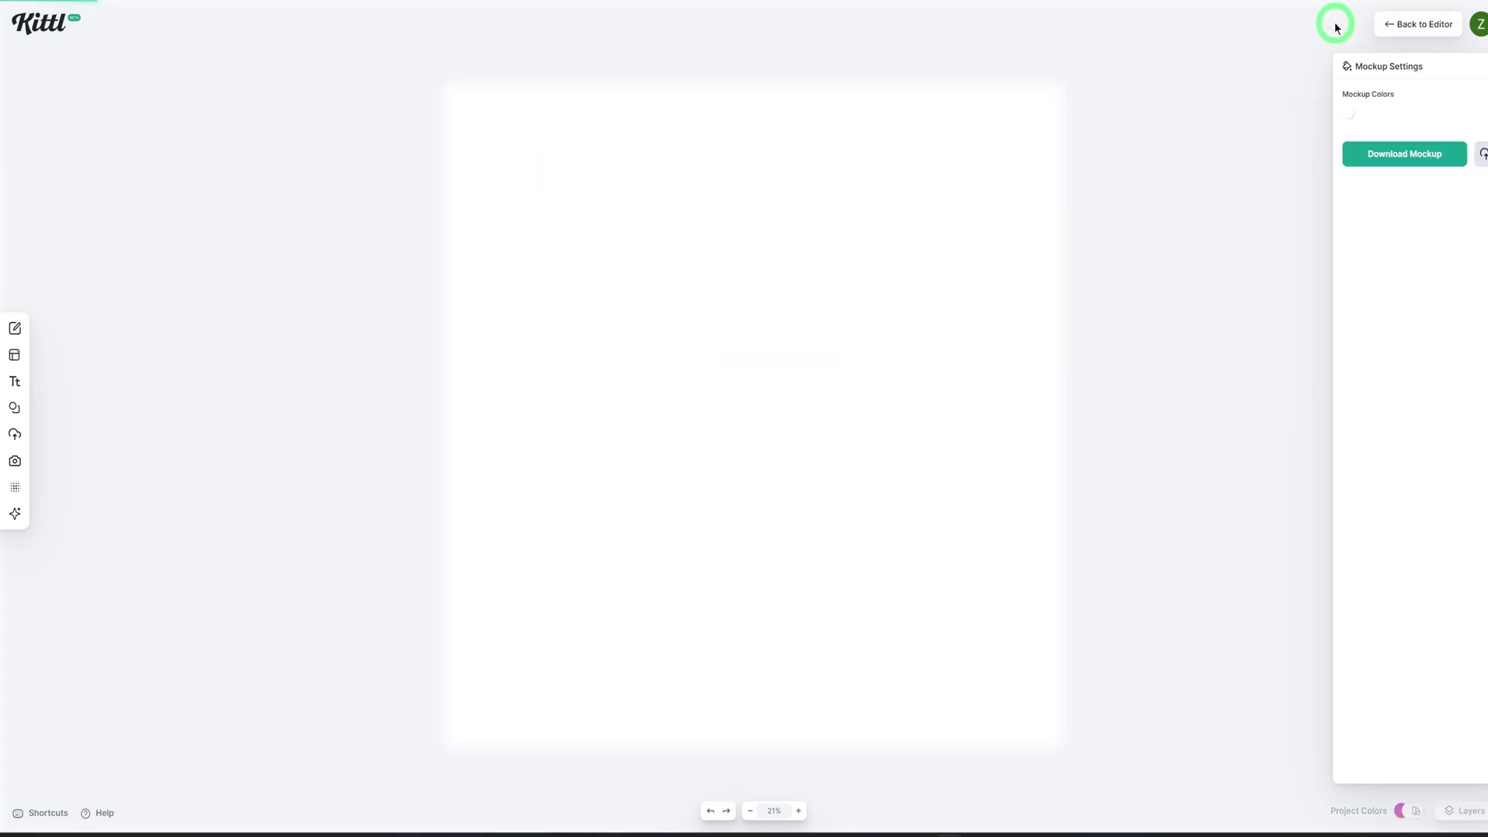
{"action": "left_click", "coordinate": [88, 89]}
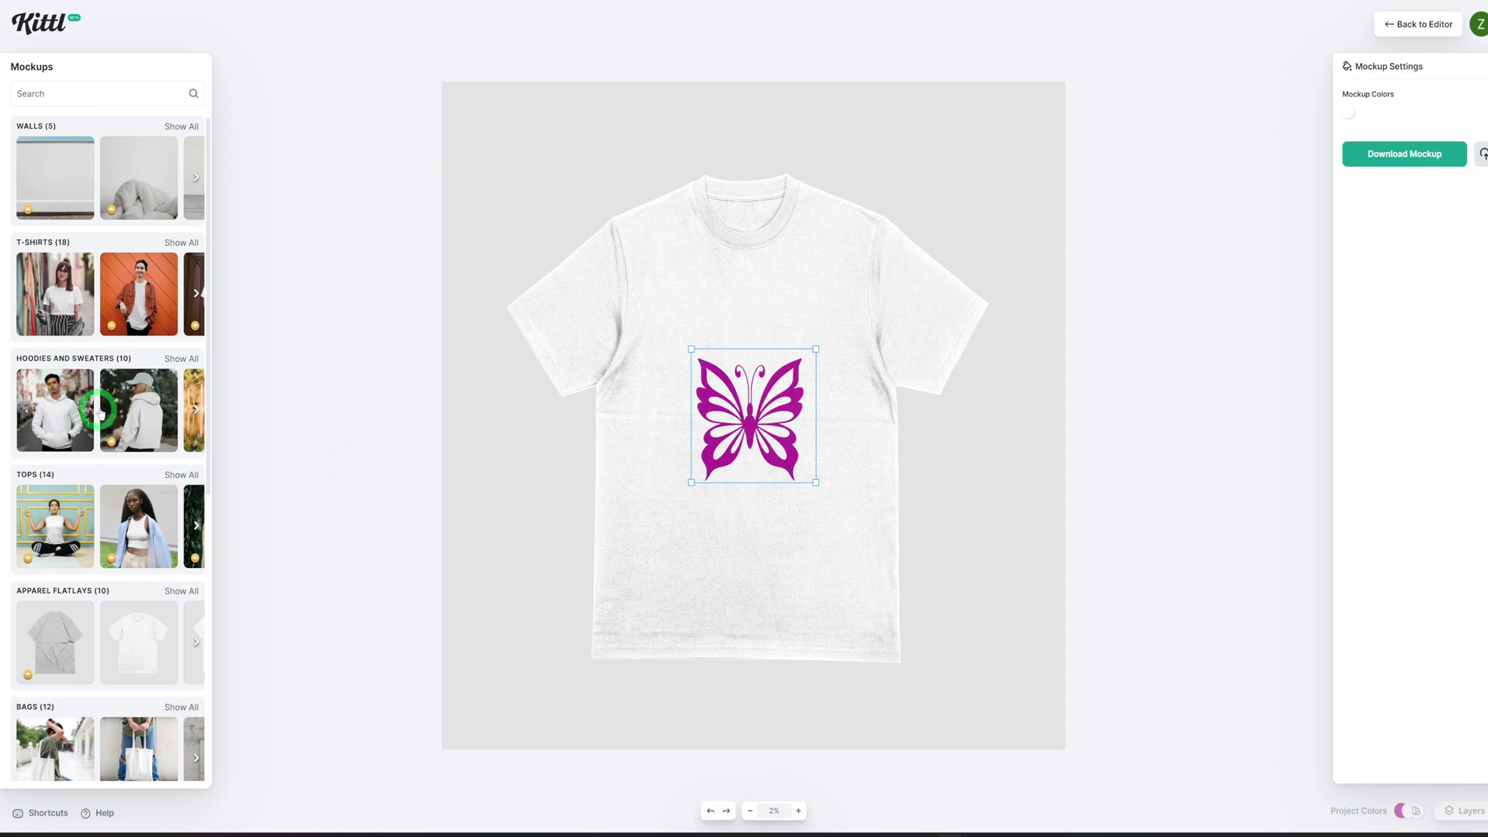
{"action": "scroll", "coordinate": [117, 468], "scroll_direction": "down", "scroll_amount": 4}
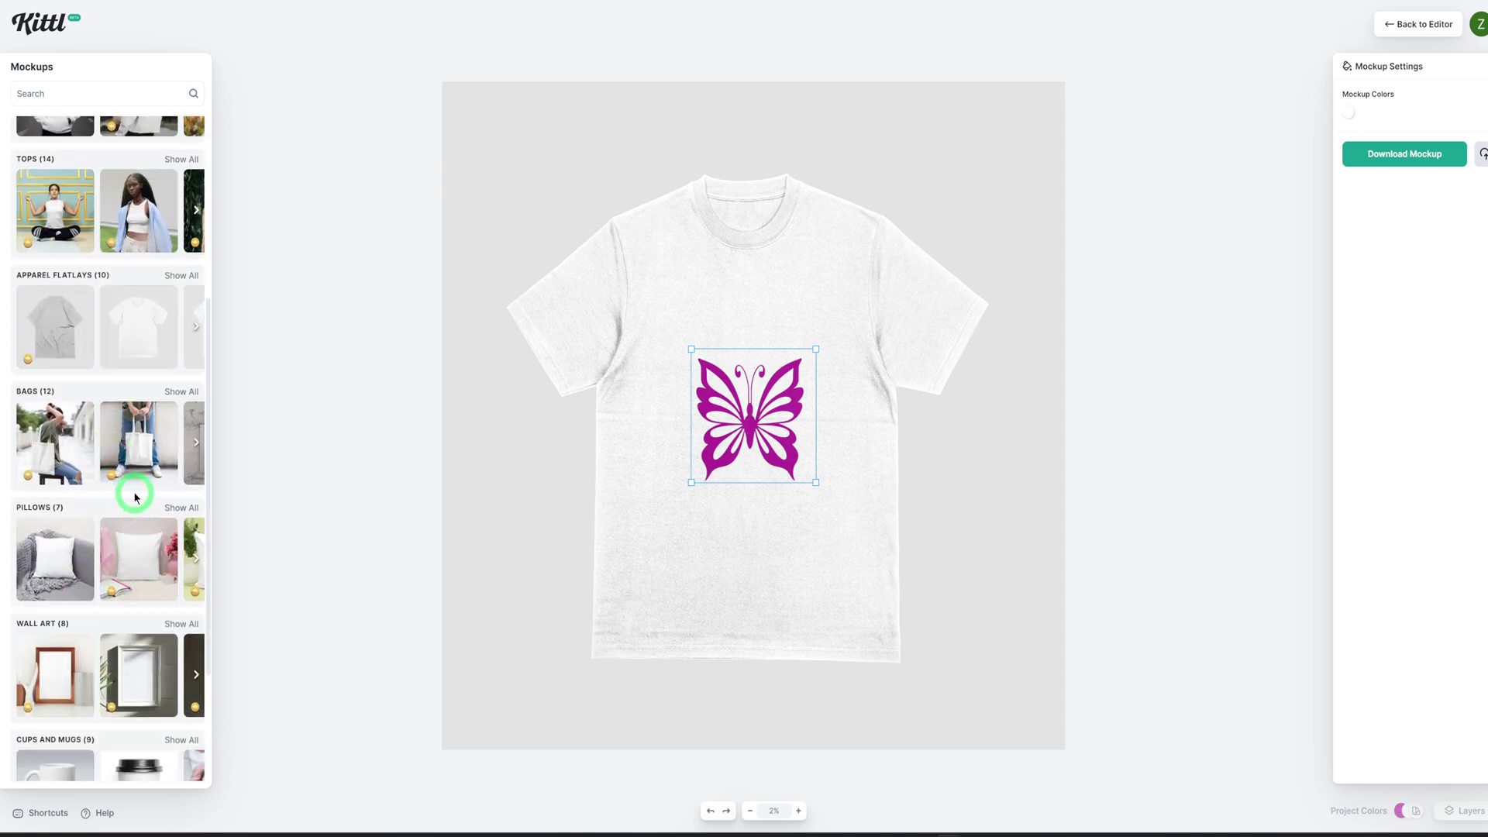
{"action": "scroll", "coordinate": [134, 491], "scroll_direction": "up", "scroll_amount": 4}
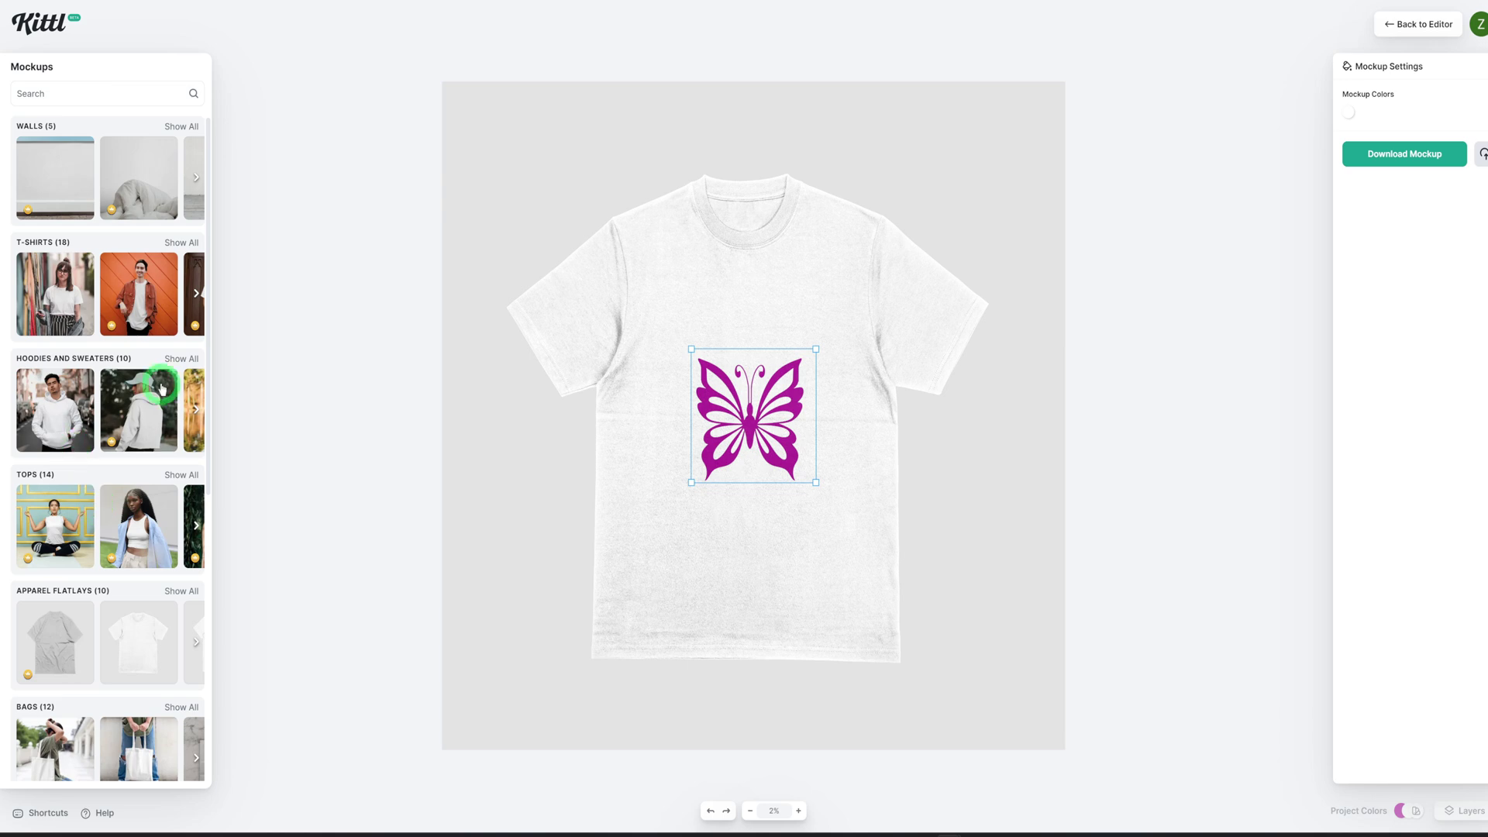
{"action": "left_click", "coordinate": [177, 359]}
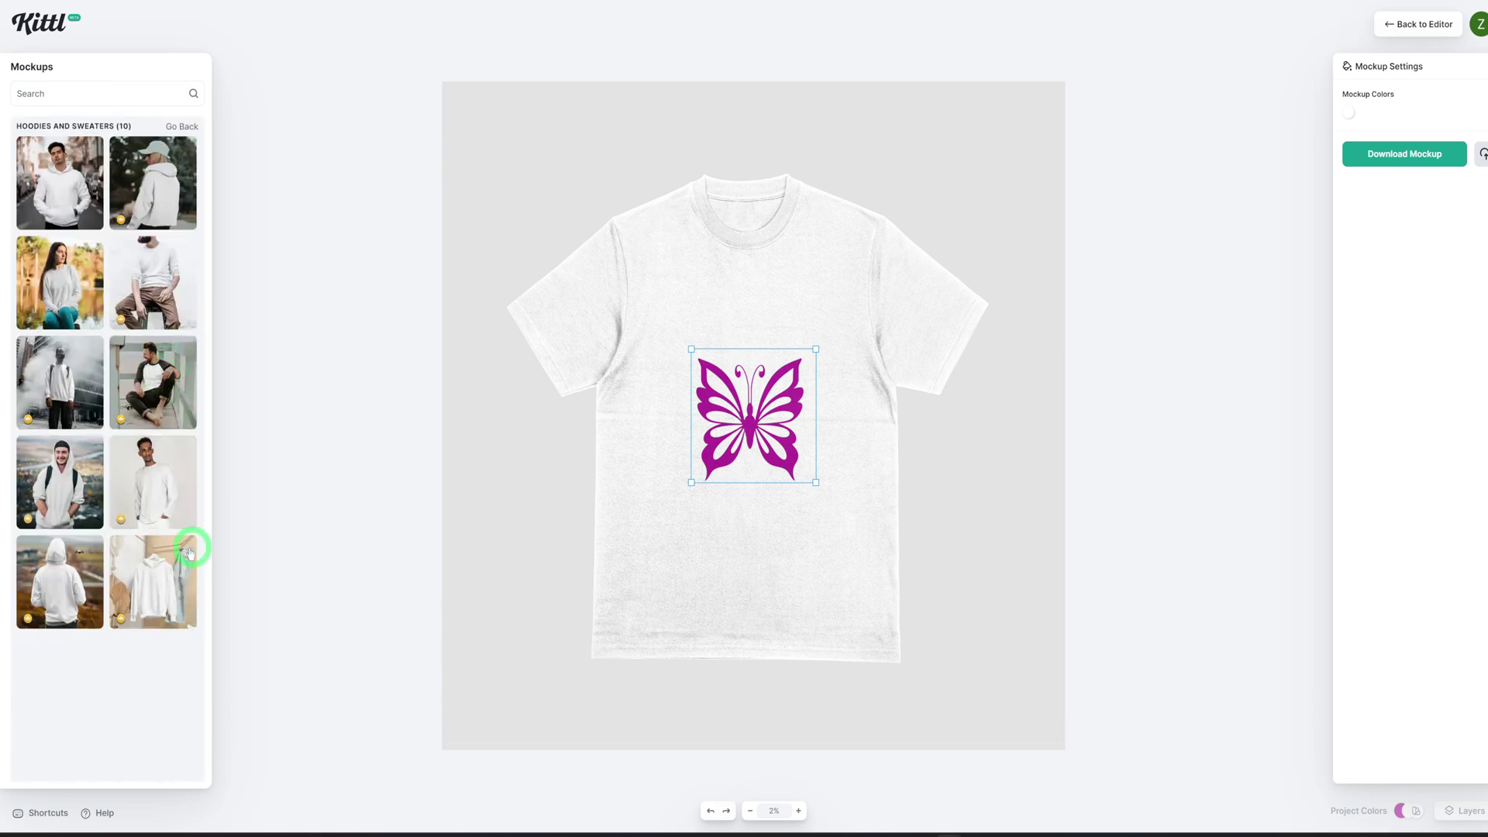
{"action": "left_click", "coordinate": [167, 591]}
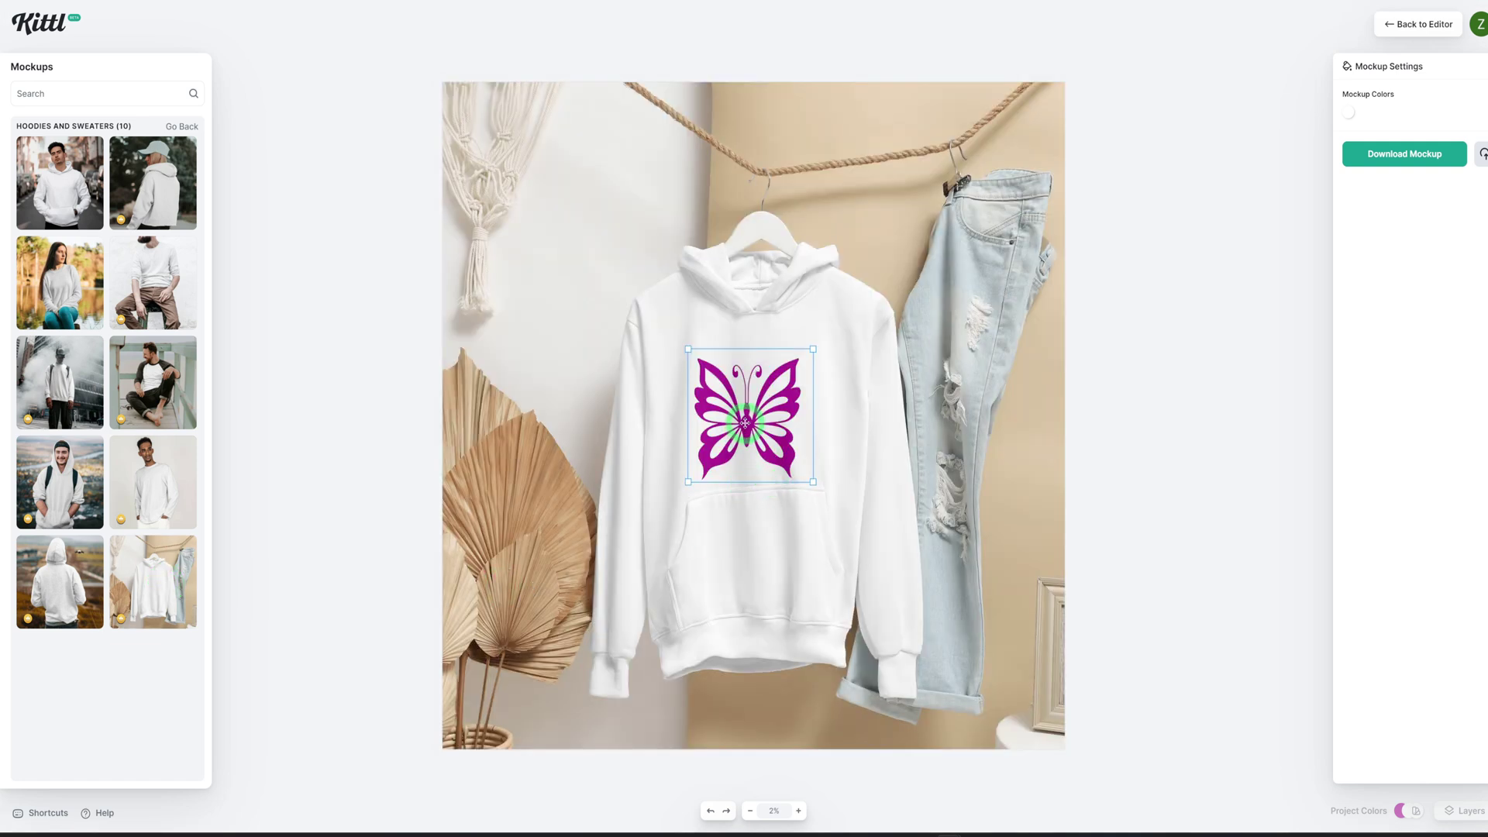
Step: Move the butterfly up onto the hoodie's chest, centred between the neckline and the front pocket
{"action": "left_click_drag", "start_coordinate": [746, 423], "coordinate": [775, 394]}
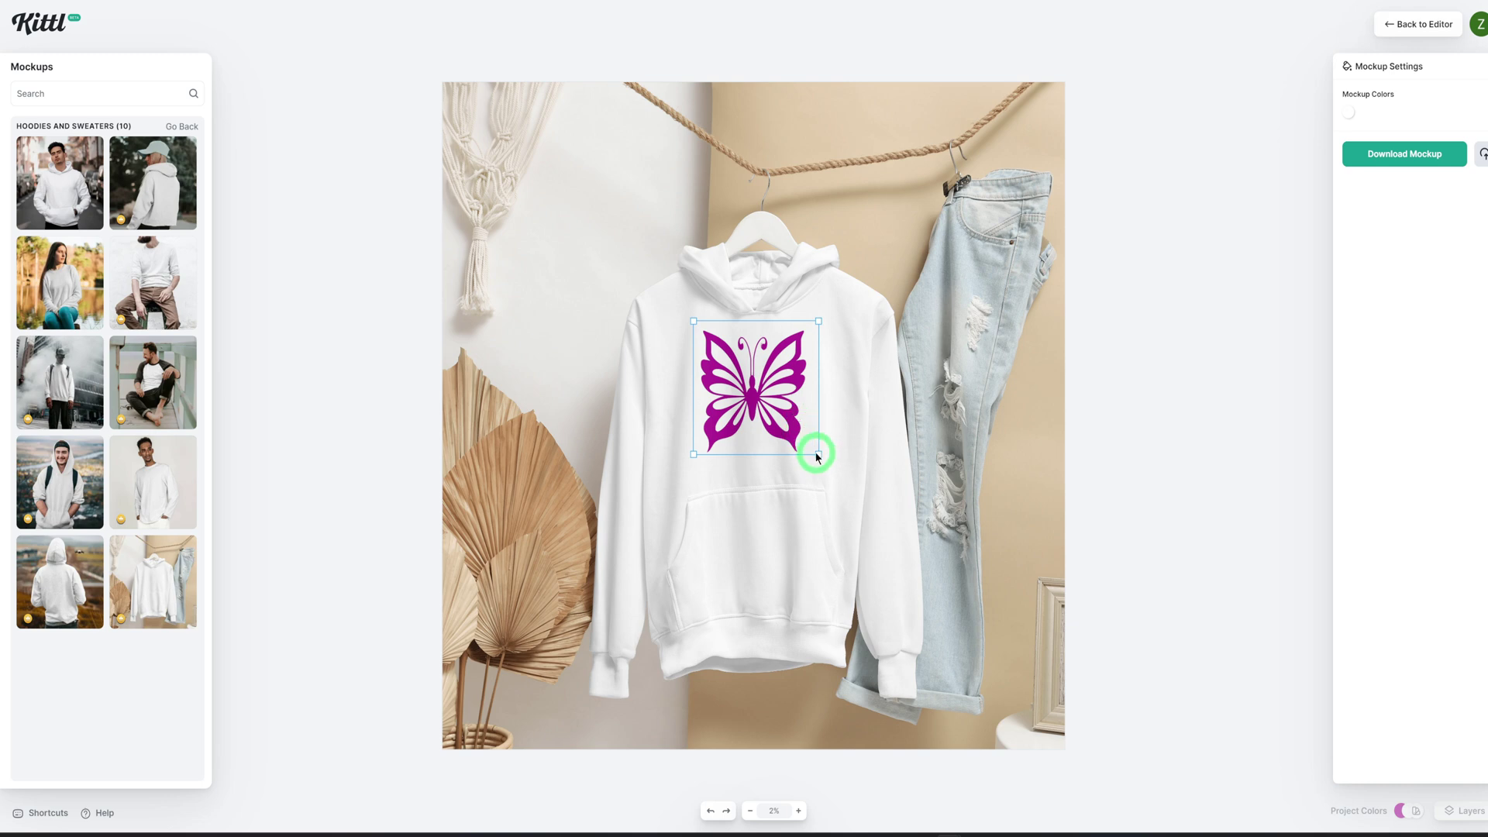
{"action": "left_click_drag", "start_coordinate": [741, 371], "coordinate": [743, 369]}
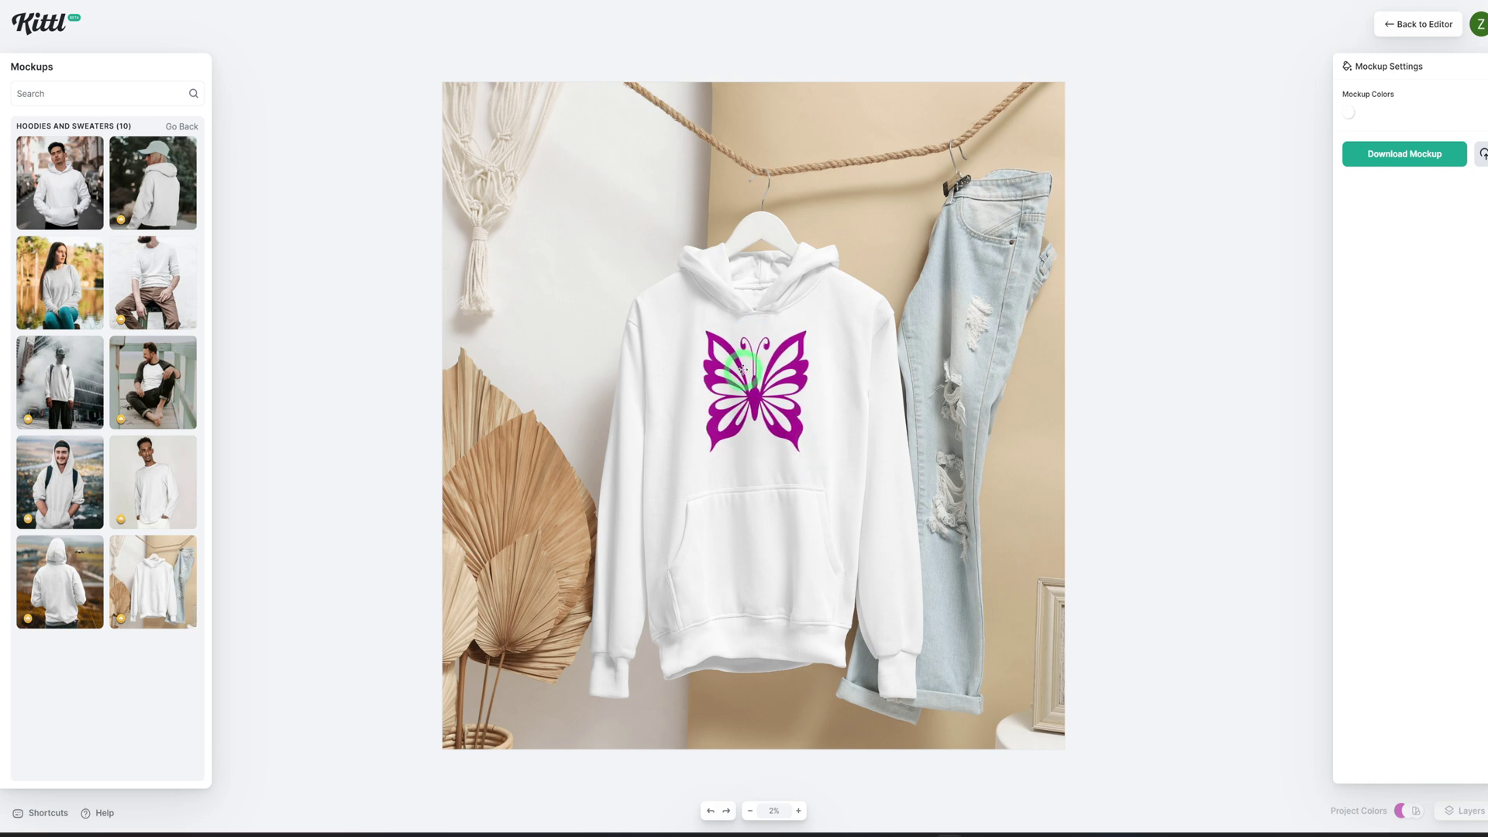
{"action": "left_click", "coordinate": [825, 331]}
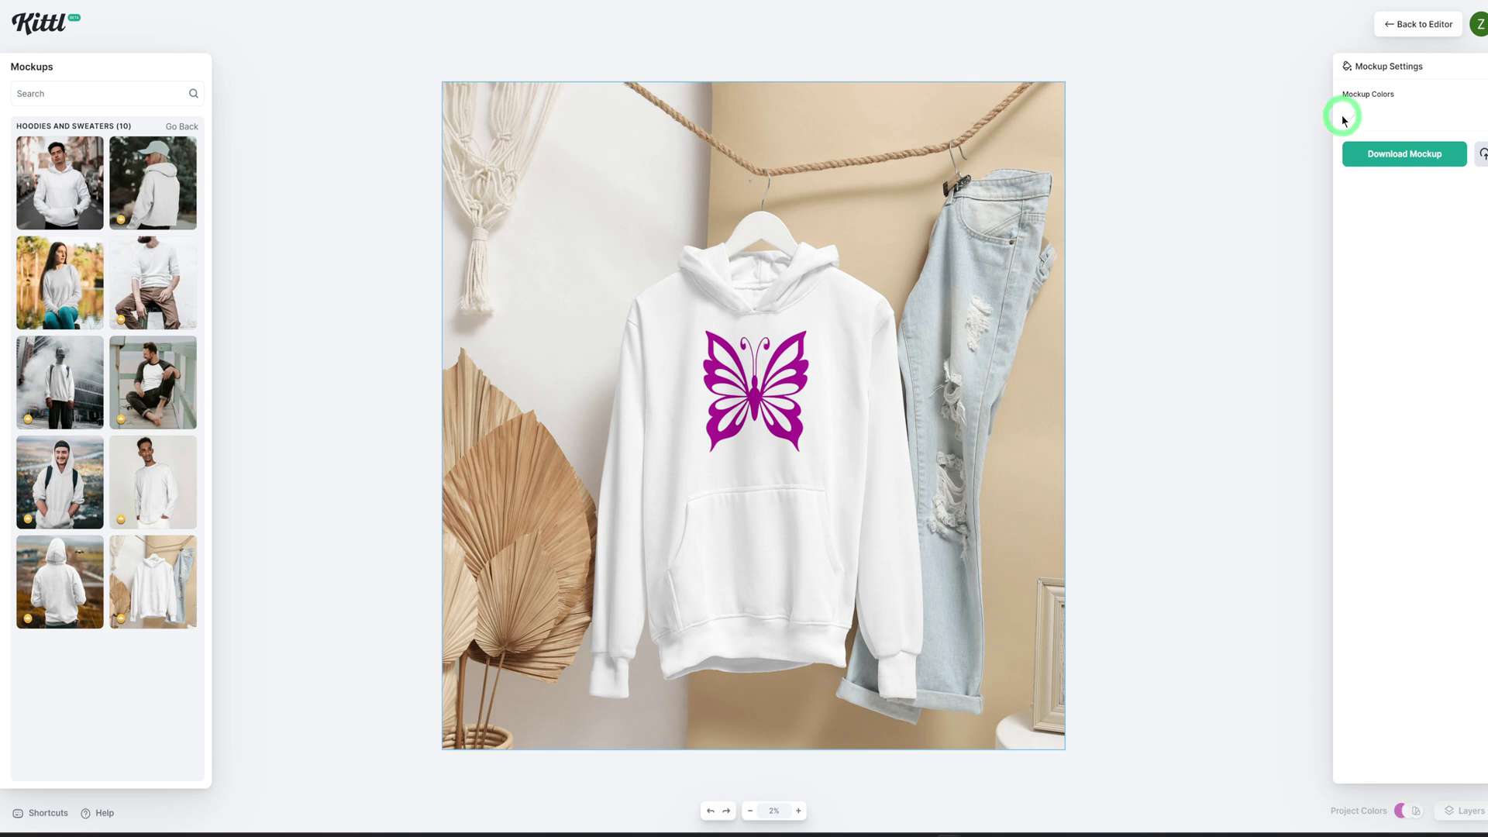
Step: Set the hoodie's mockup color to black 000000 and nudge the butterfly slightly lower on the chest
{"action": "left_click", "coordinate": [1347, 114]}
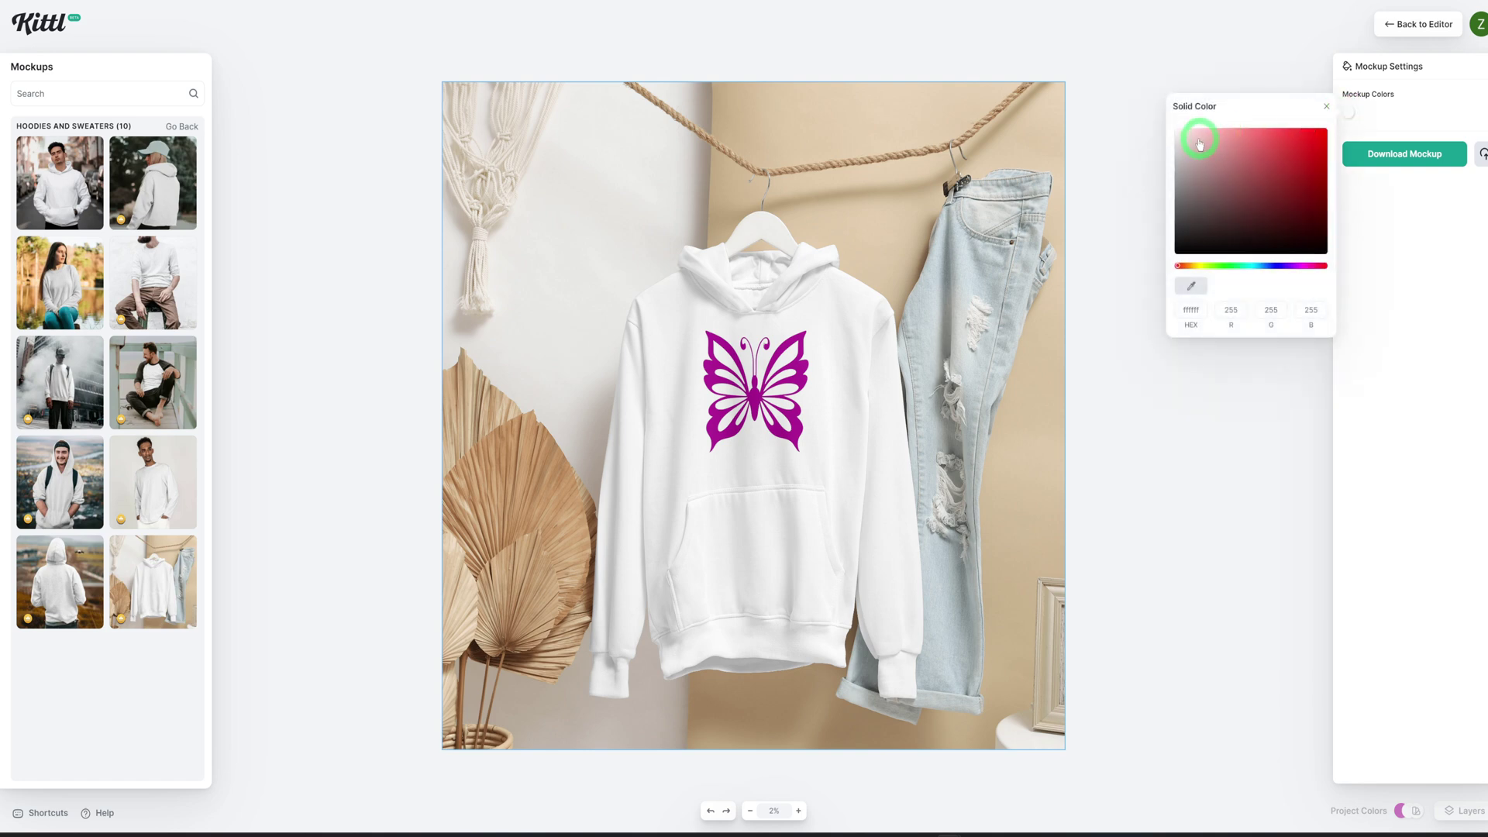
{"action": "left_click", "coordinate": [1194, 143]}
{"action": "mouse_move", "coordinate": [1188, 155]}
{"action": "left_mouse_down"}
{"action": "mouse_move", "coordinate": [1191, 169]}
{"action": "mouse_move", "coordinate": [1249, 146]}
{"action": "mouse_move", "coordinate": [1181, 246]}
{"action": "left_mouse_up"}
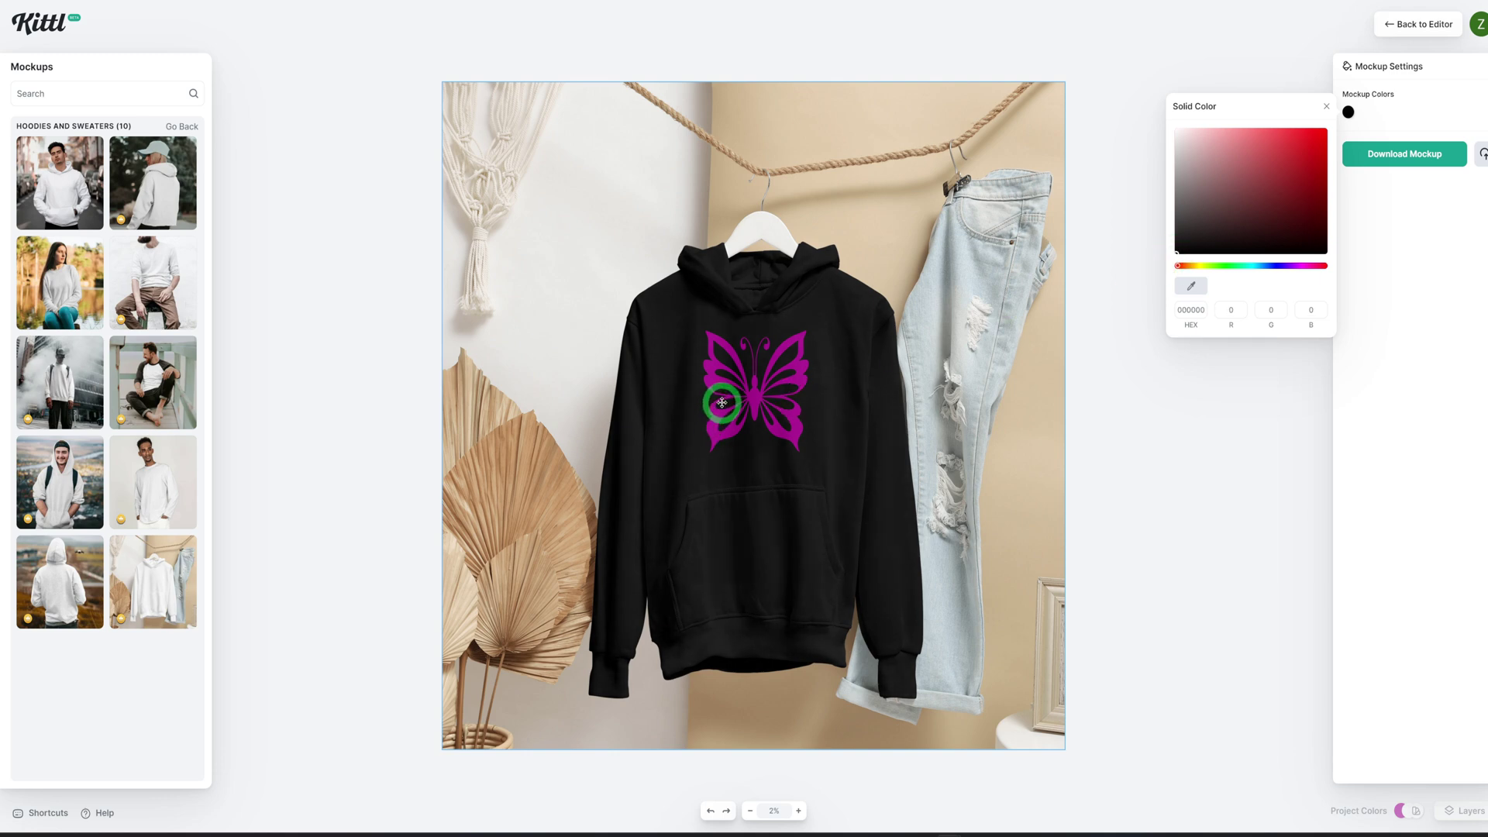
{"action": "left_click_drag", "start_coordinate": [719, 408], "coordinate": [725, 407]}
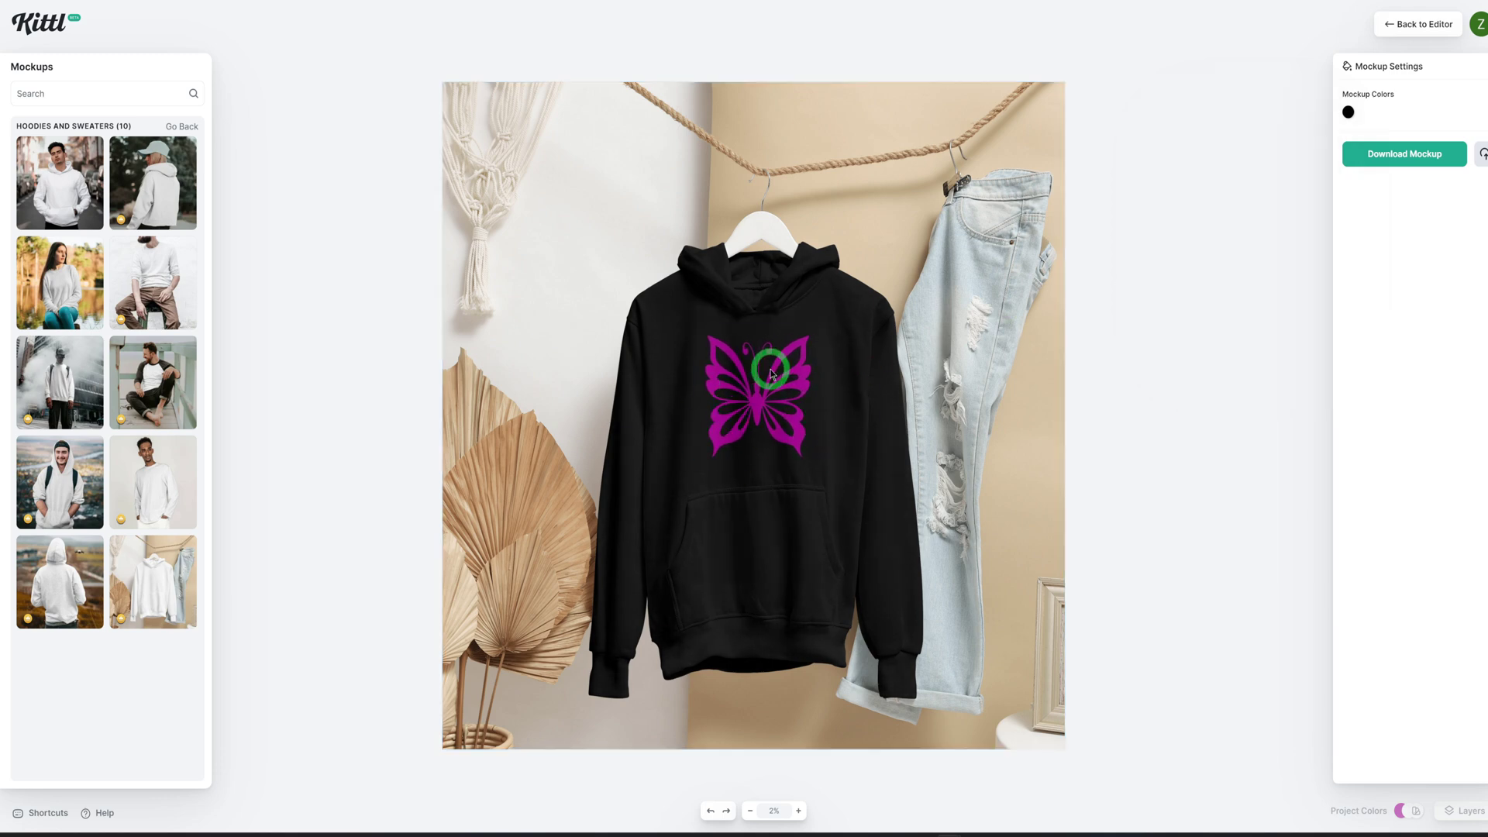
{"action": "left_click", "coordinate": [790, 349]}
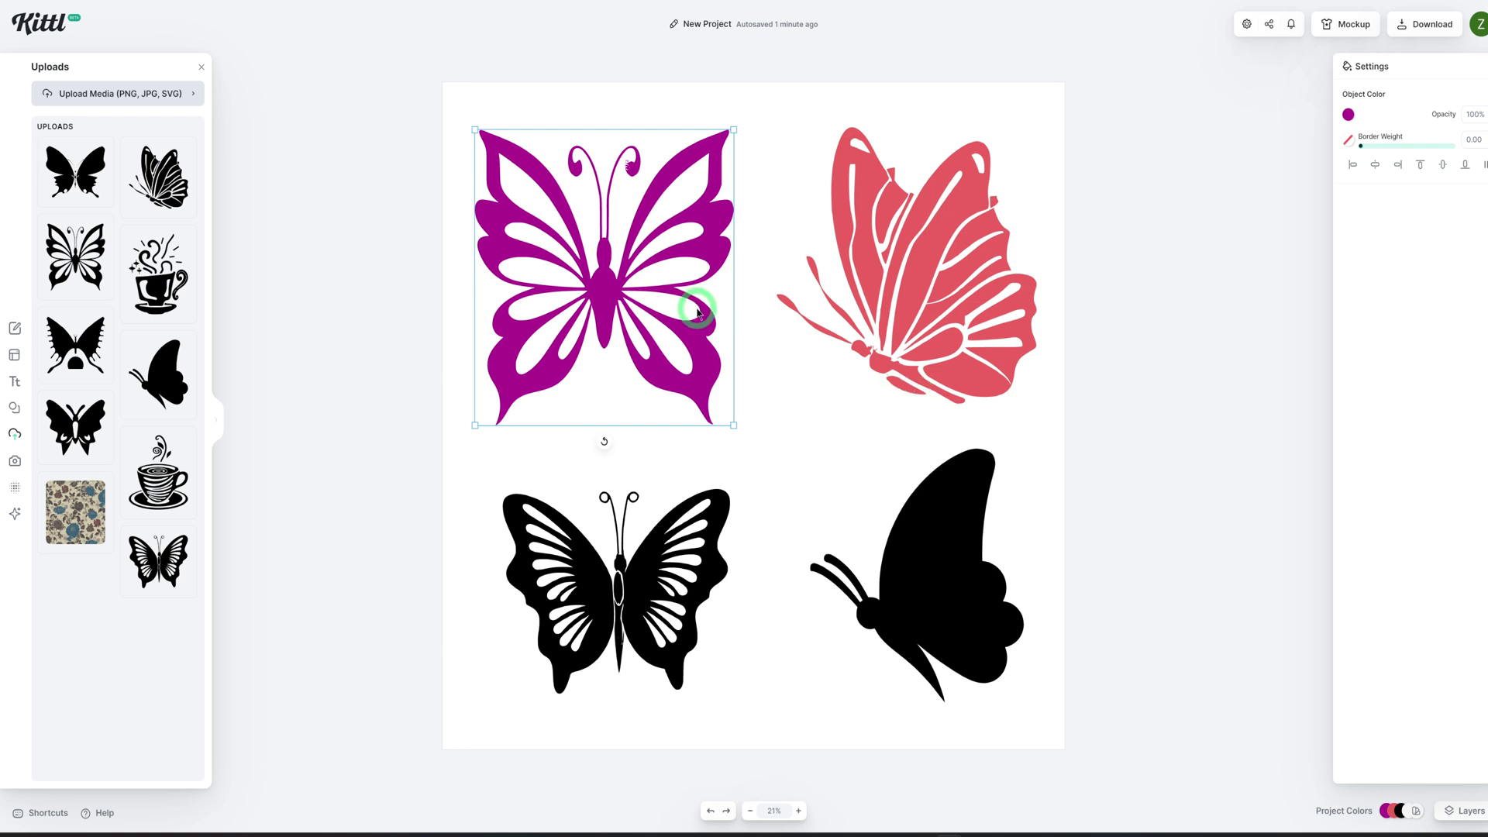
Step: Leave the hoodie mockup for the editor and download the magenta butterfly as a PNG with the background removed
{"action": "left_click", "coordinate": [1345, 24]}
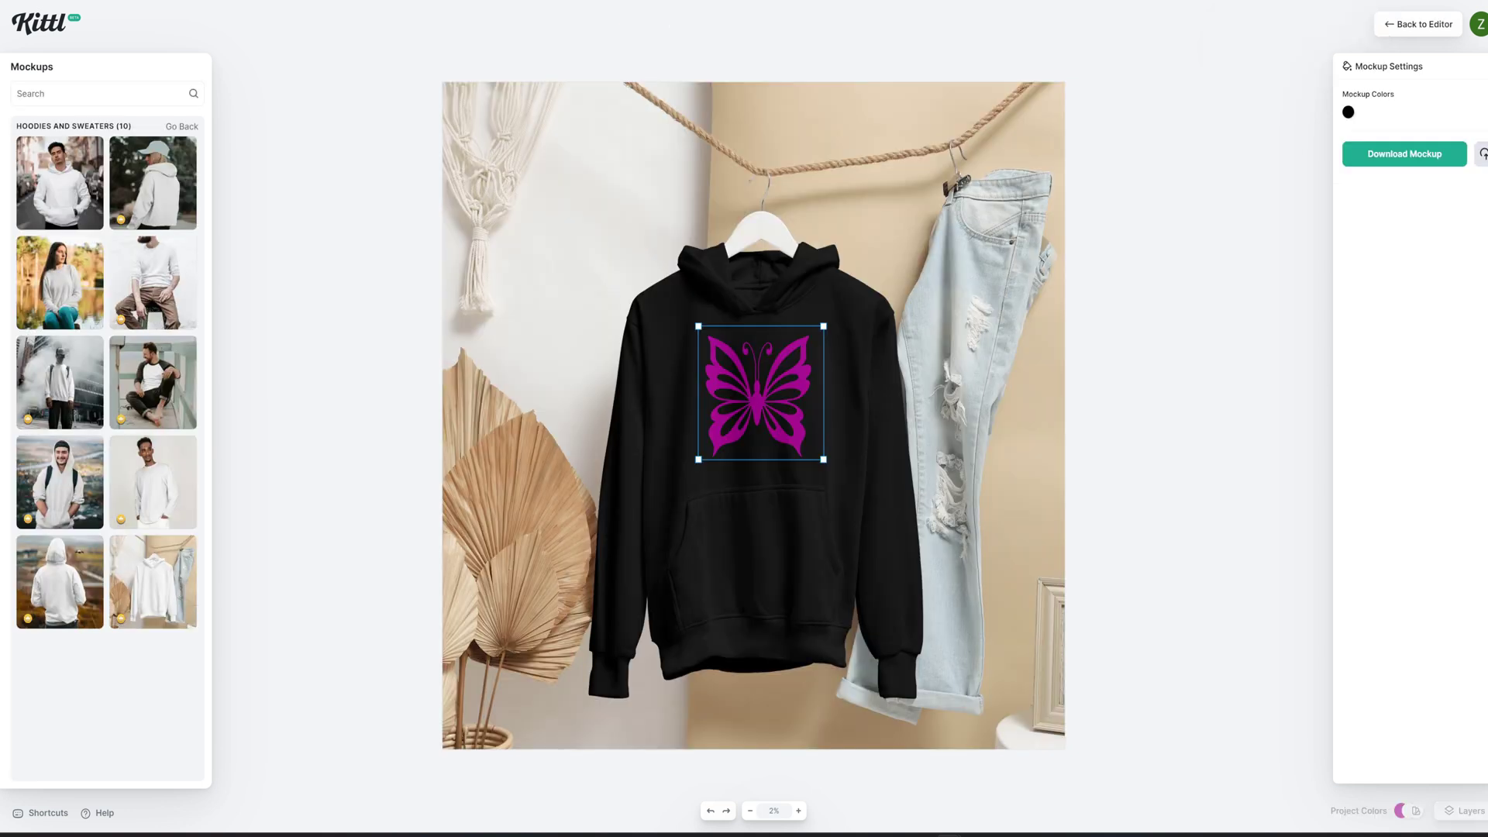
{"action": "left_click", "coordinate": [1419, 24]}
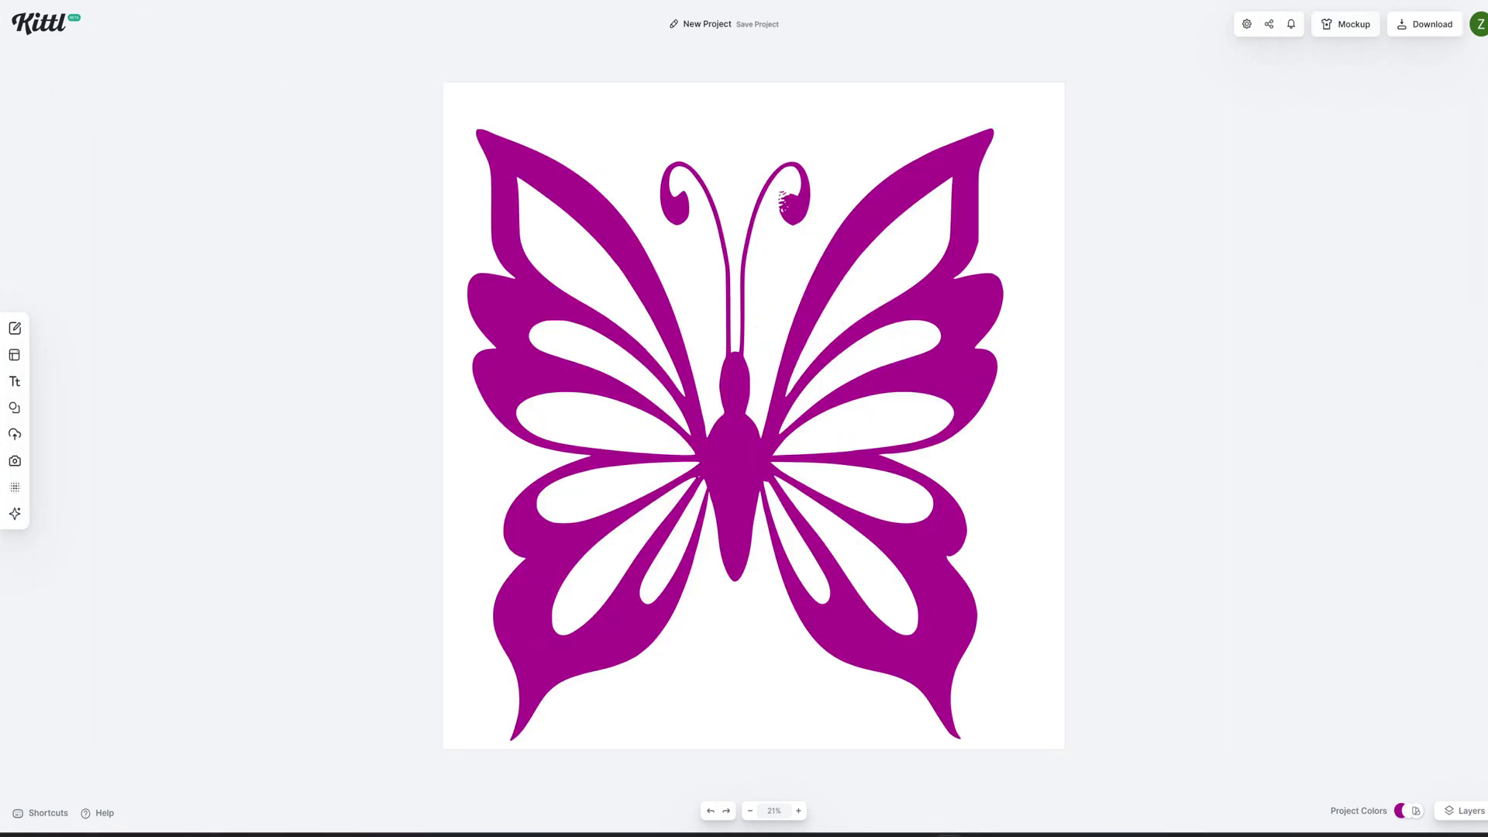
{"action": "left_click", "coordinate": [1432, 26]}
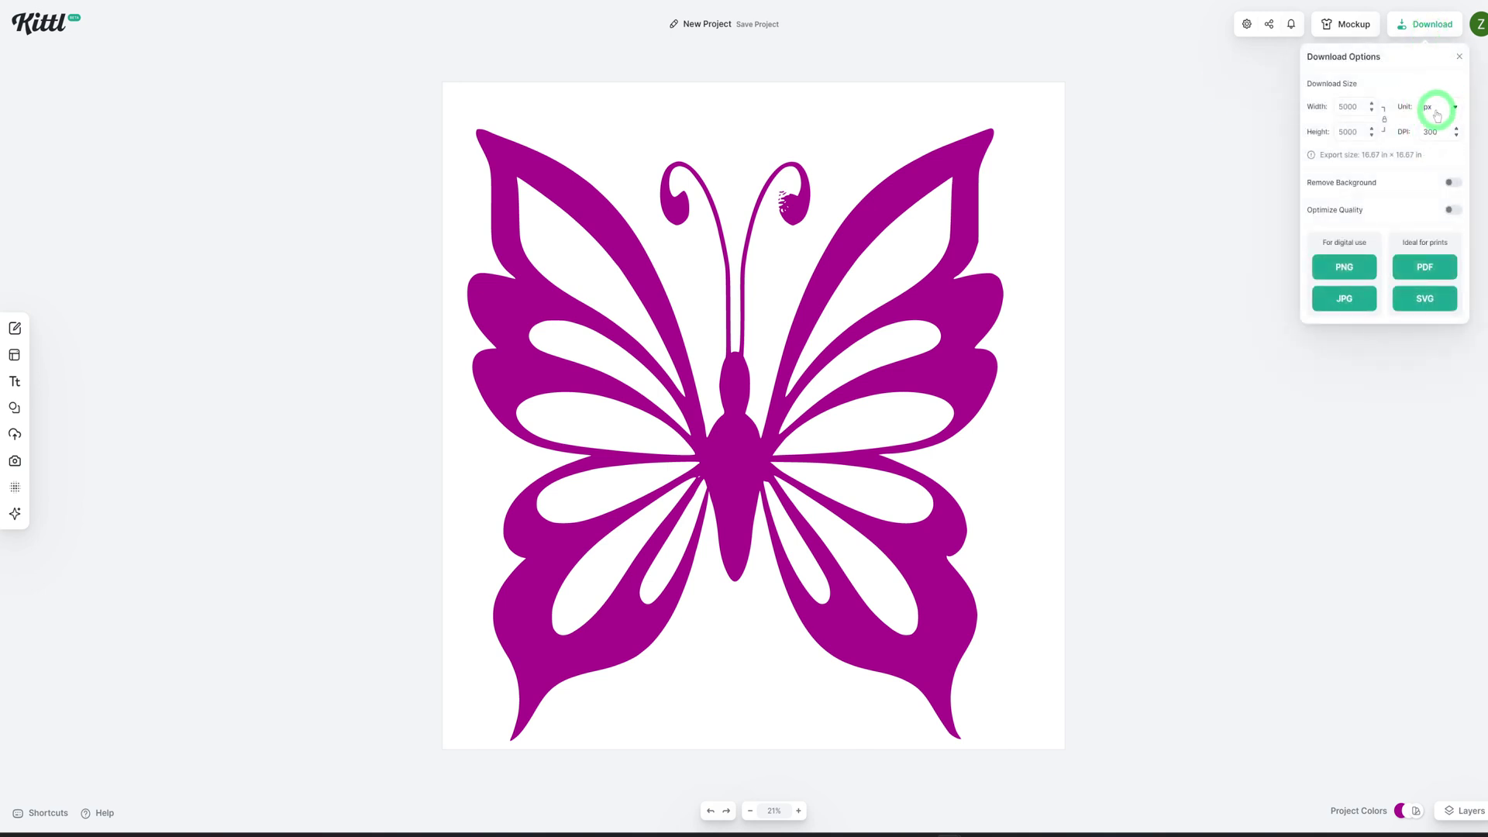
{"action": "left_click", "coordinate": [1324, 267]}
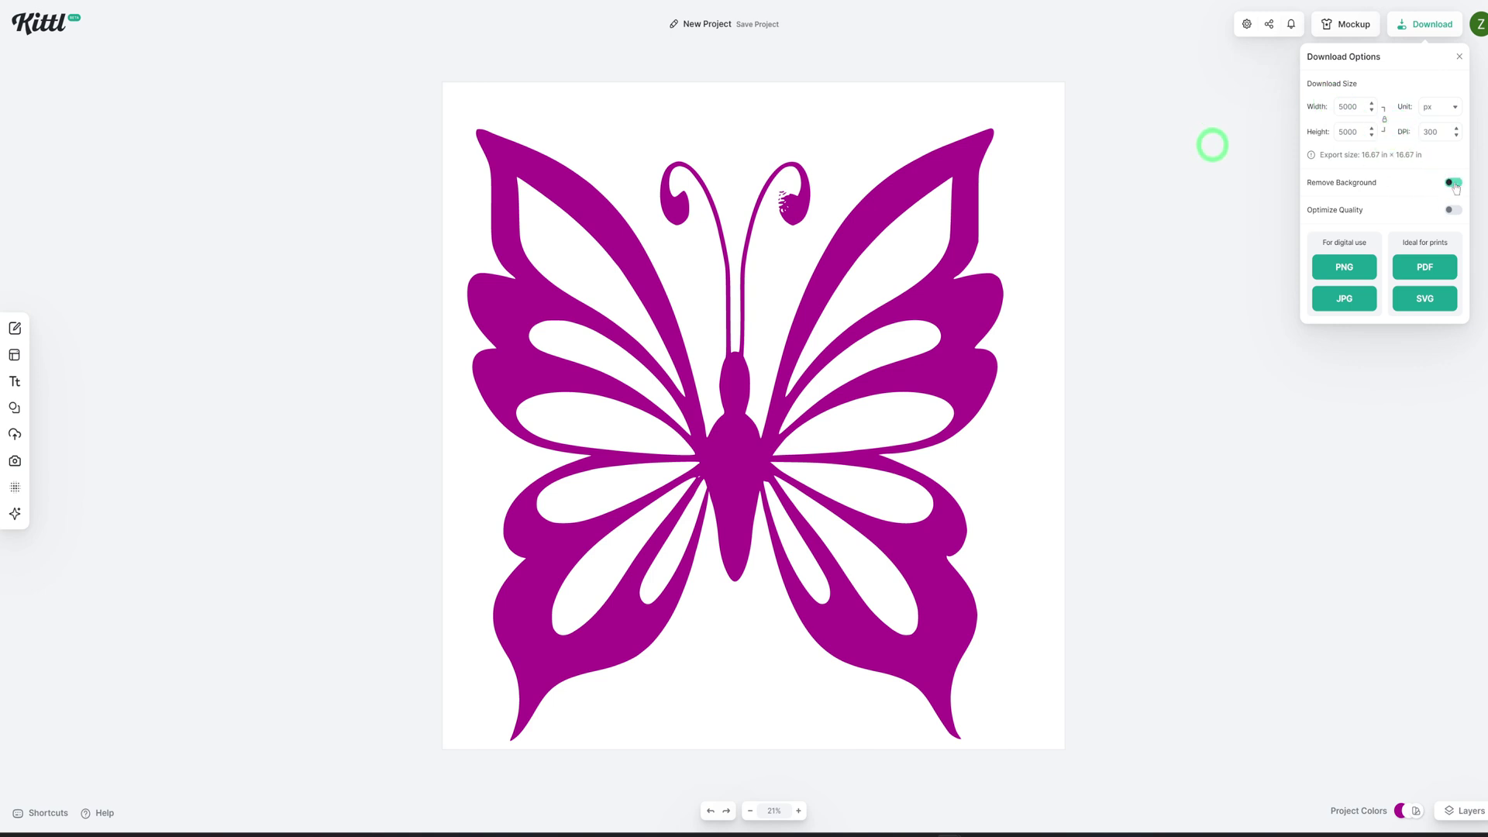
{"action": "left_click", "coordinate": [1336, 274]}
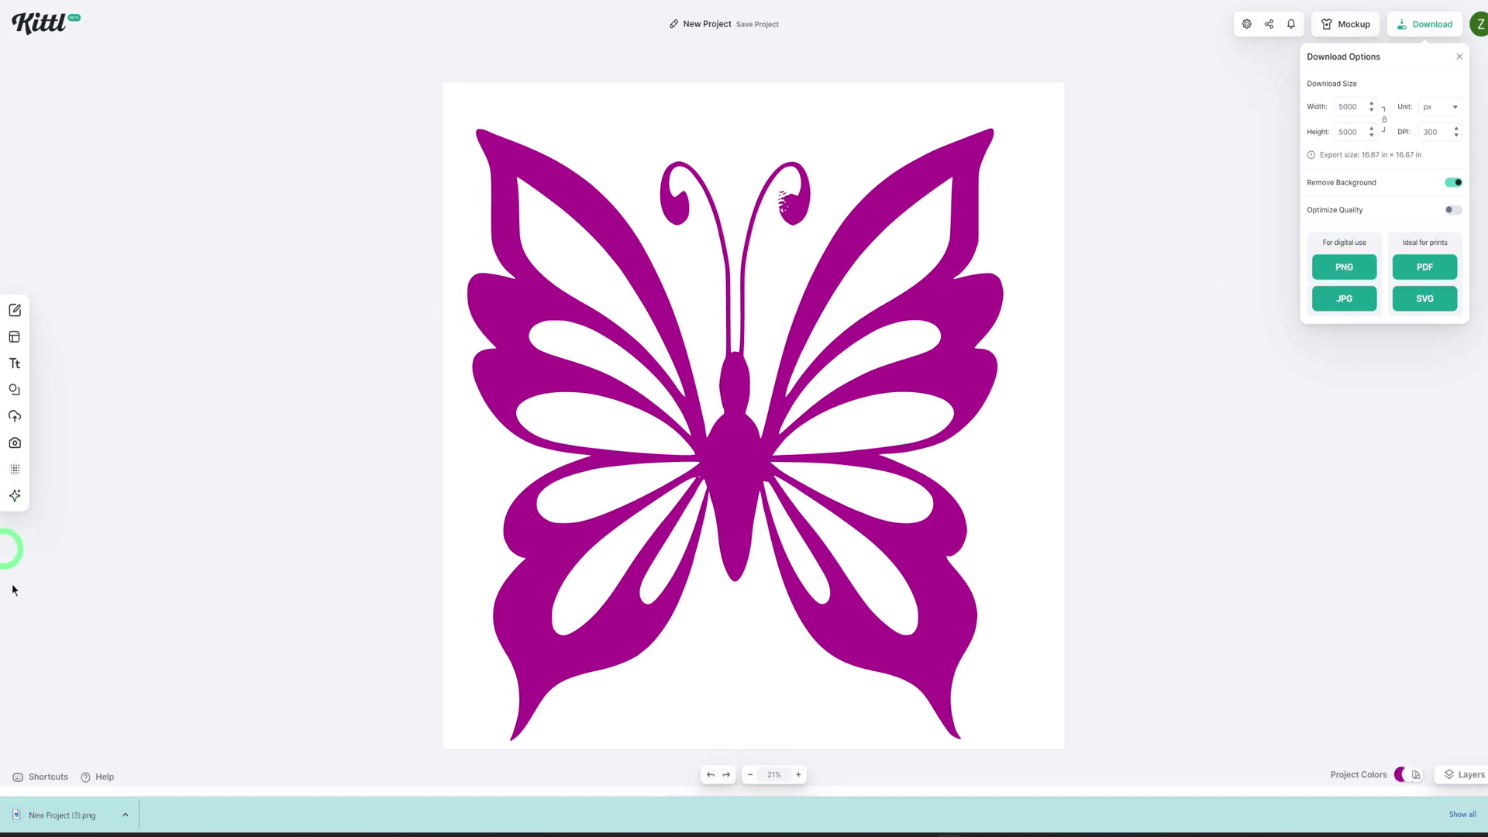
Step: Open the downloaded New Project (3).png, inspect its transparent background in a maximized viewer, and close it
{"action": "left_click", "coordinate": [47, 824]}
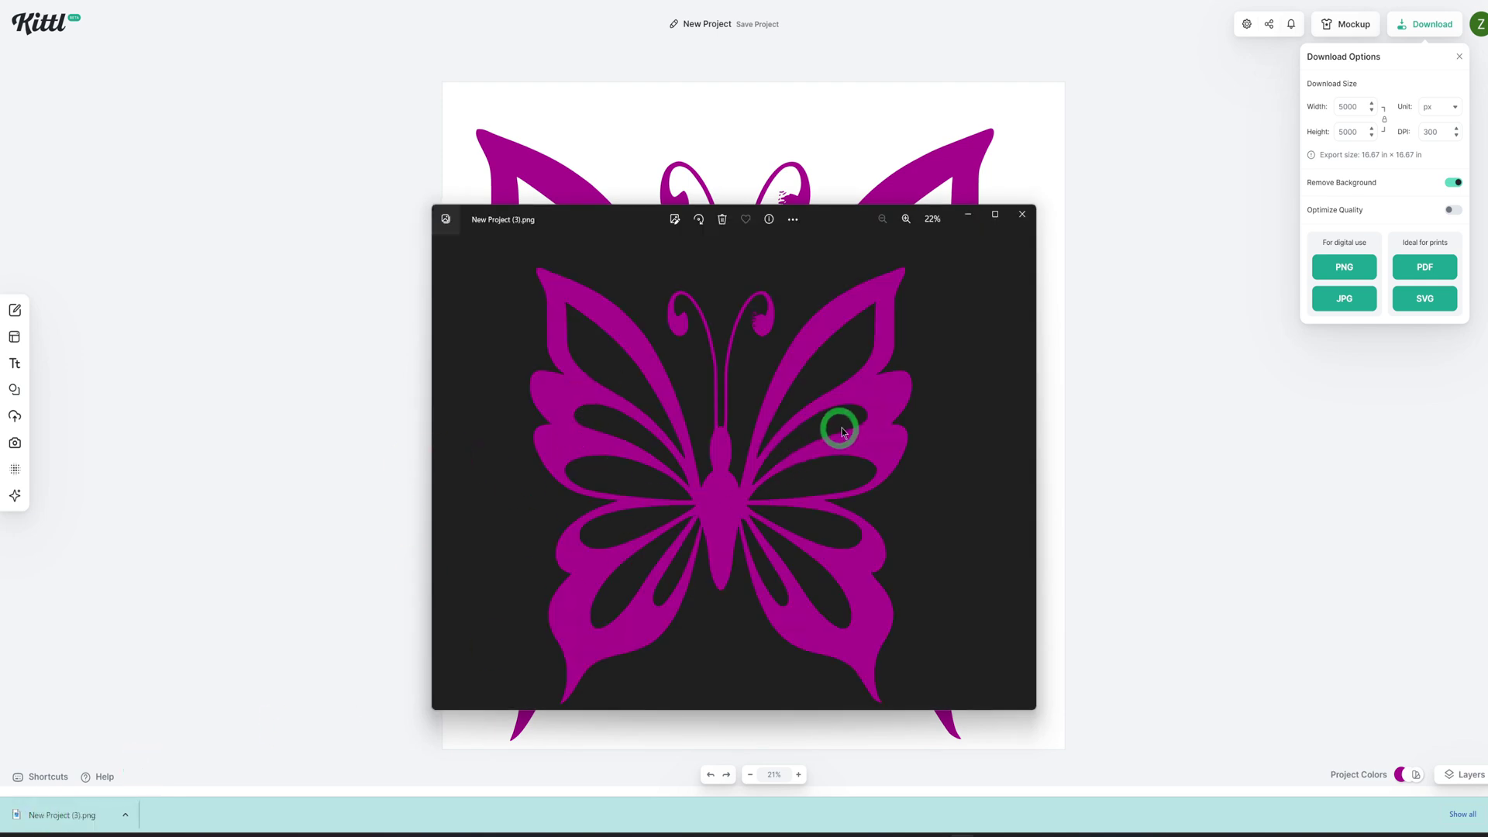
{"action": "mouse_move", "coordinate": [996, 215]}
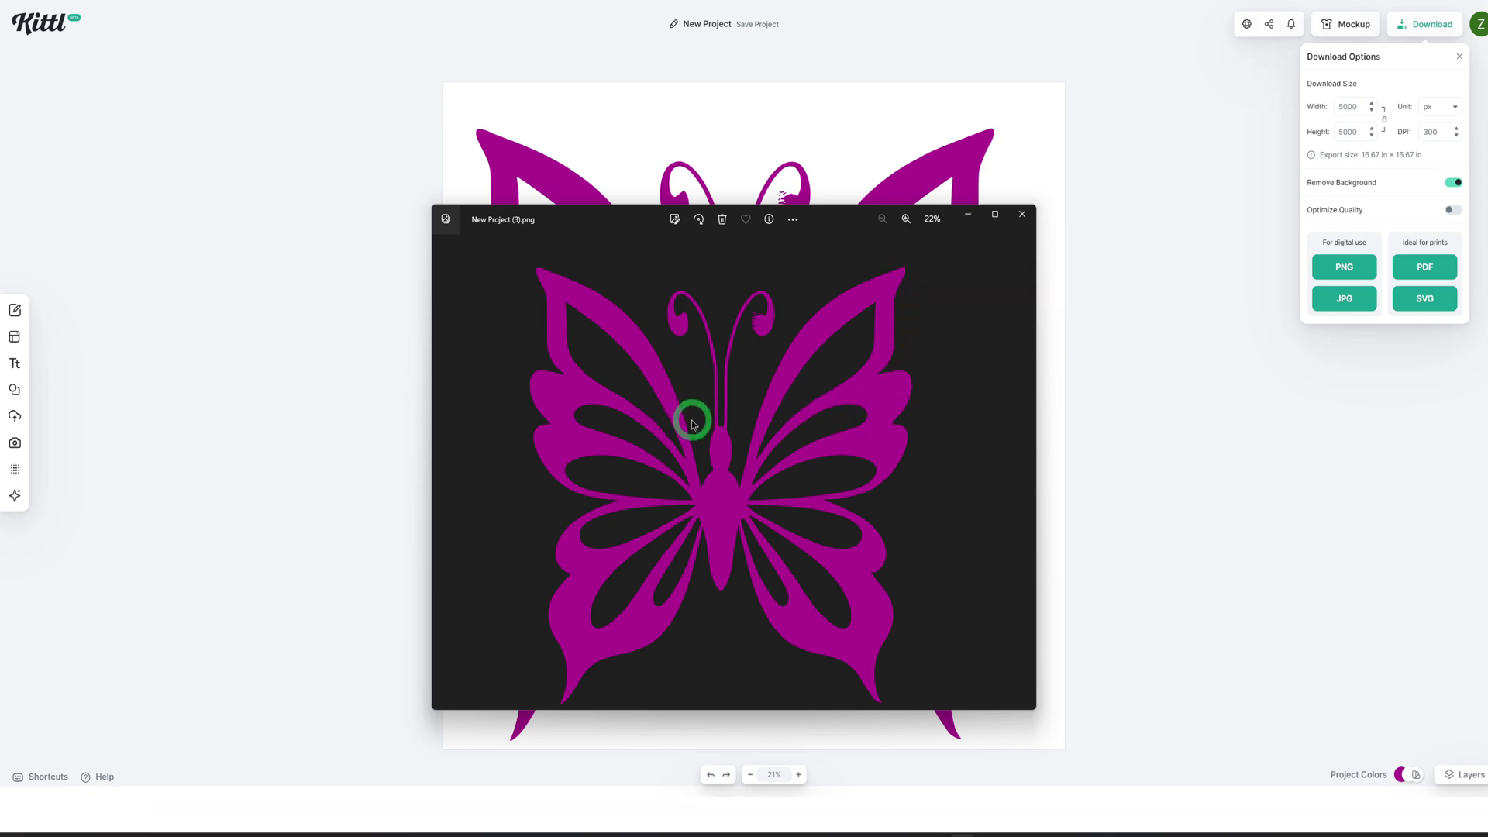
{"action": "left_click", "coordinate": [994, 215]}
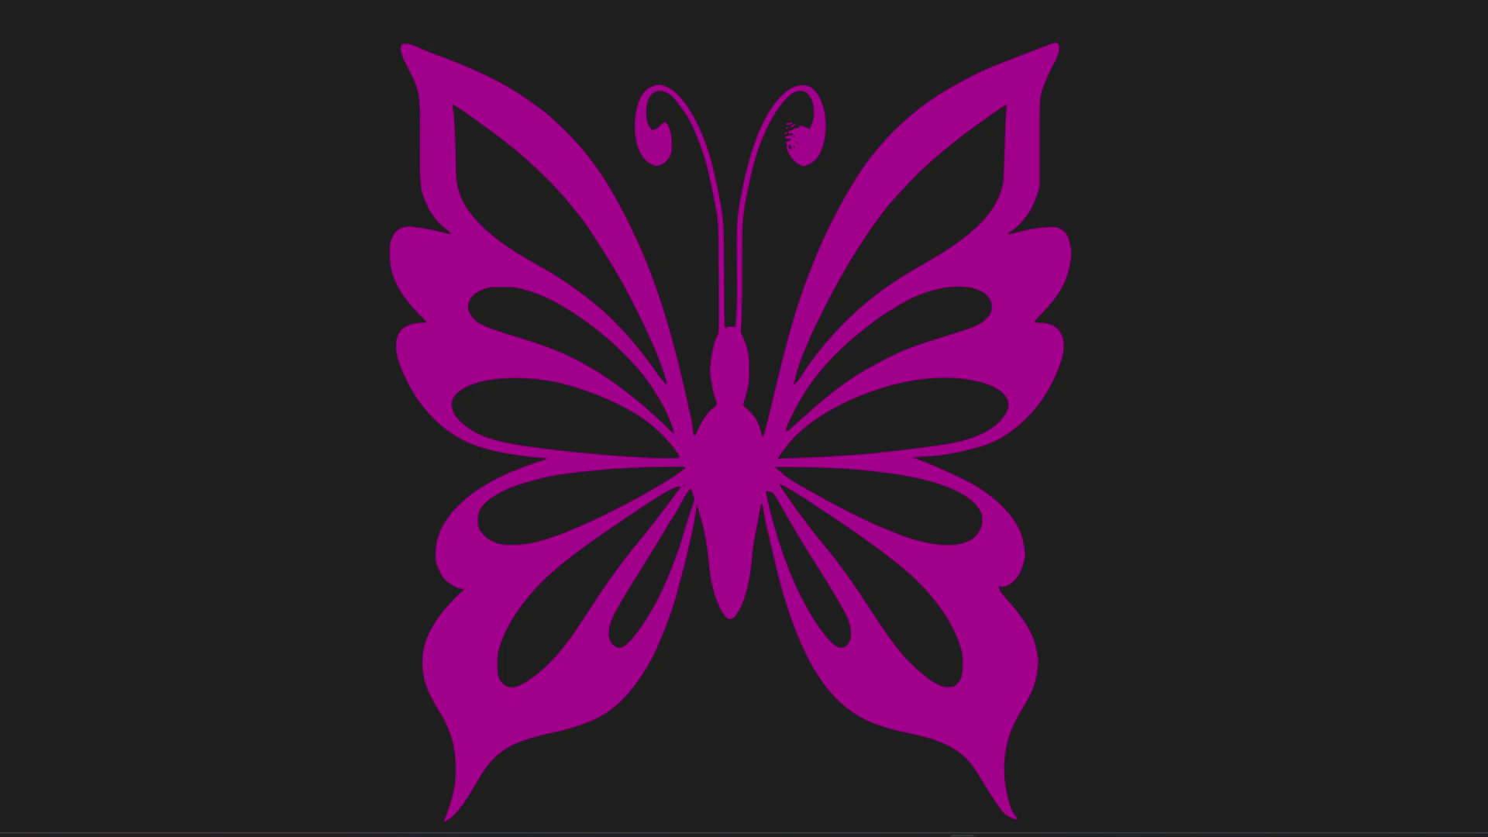
{"action": "key", "text": "alt+F4"}
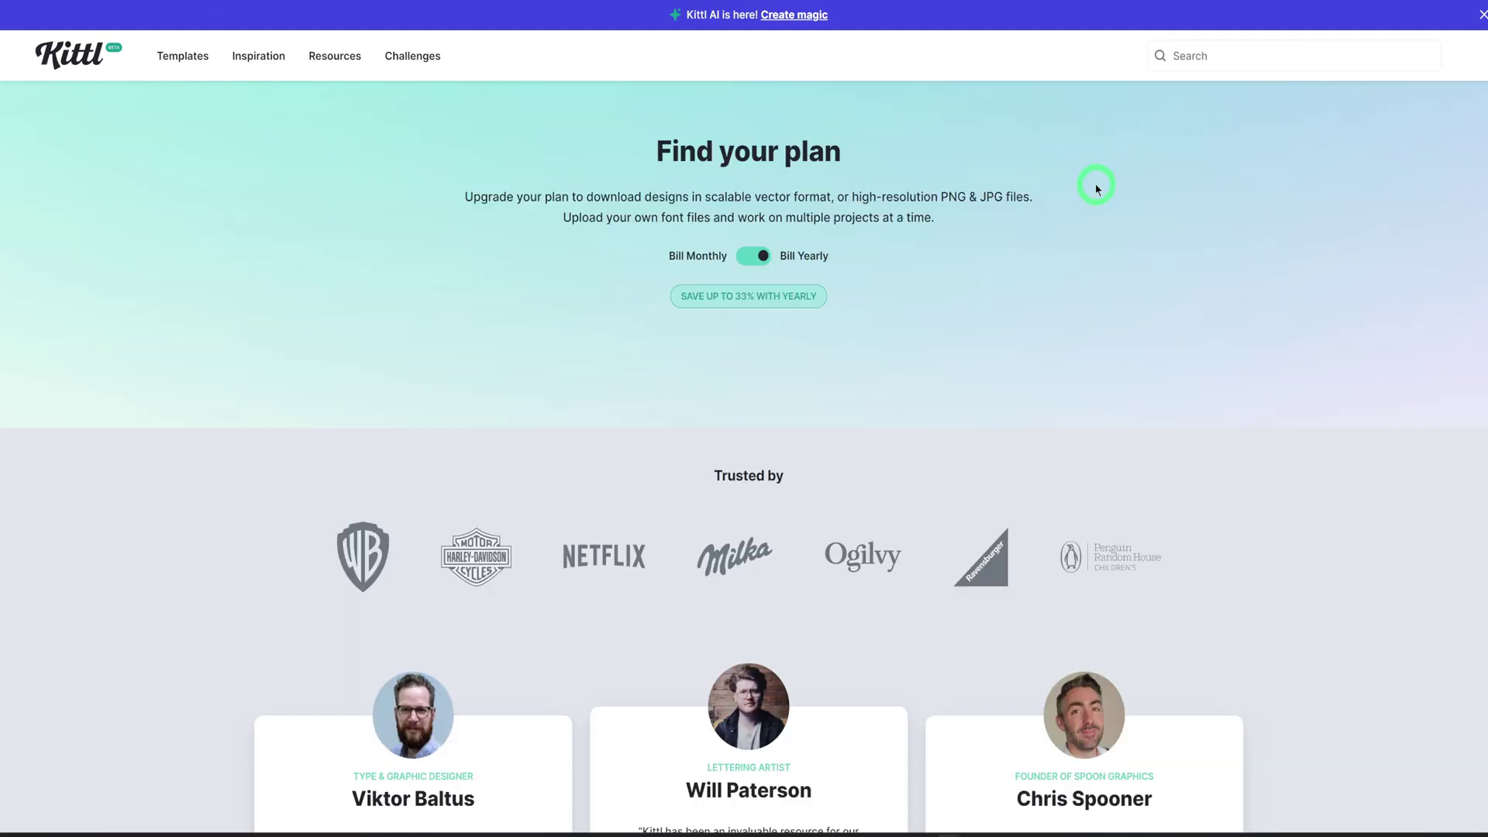
Step: Review the prices and features of the Free, Pro, Expert and Business plans and the subscription details on the pricing page
{"action": "scroll", "coordinate": [1098, 194], "scroll_direction": "down", "scroll_amount": 5}
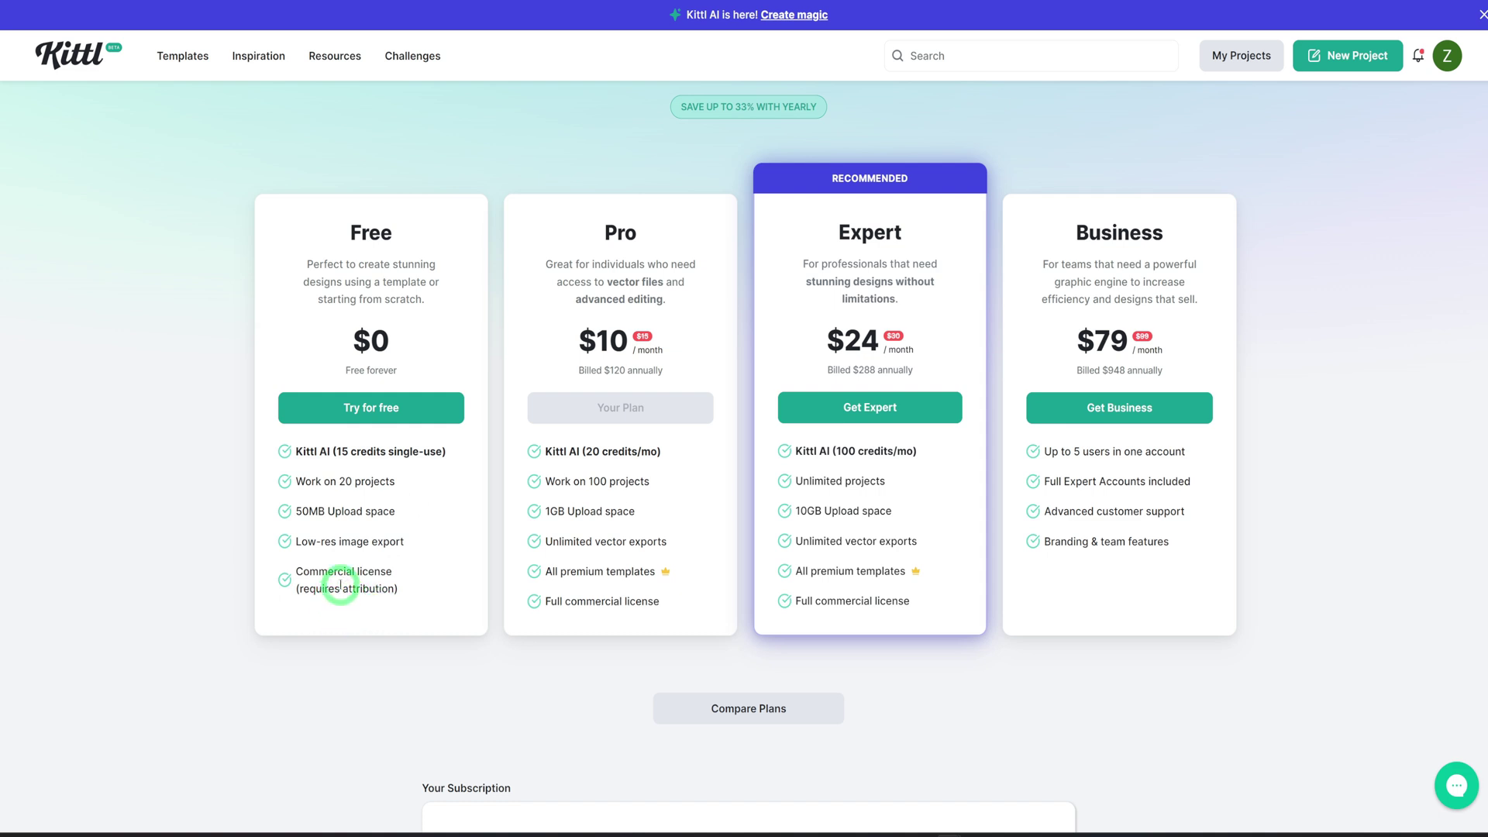
{"action": "scroll", "coordinate": [515, 352], "scroll_direction": "up", "scroll_amount": 1}
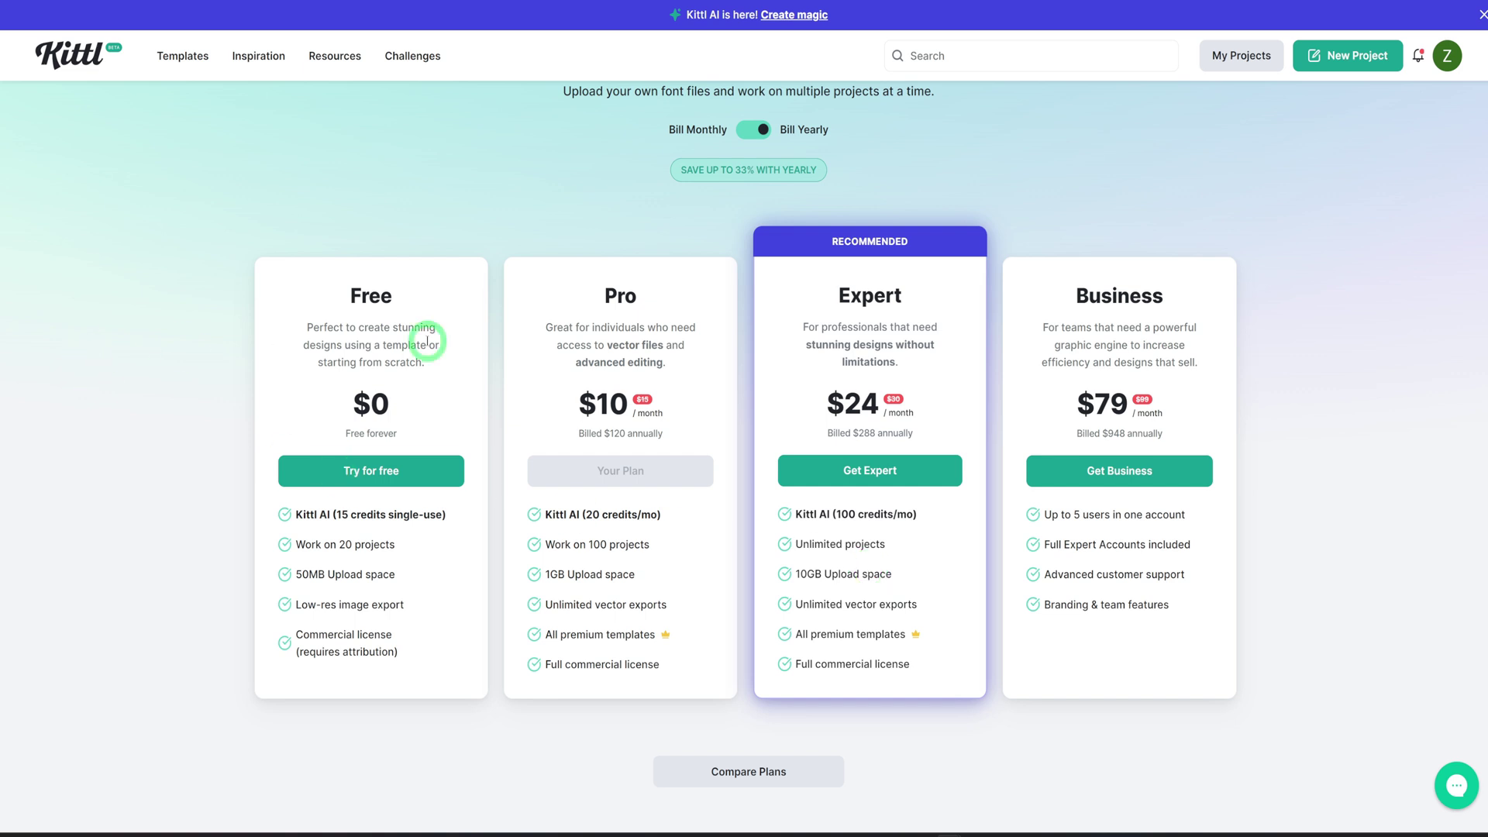
{"action": "scroll", "coordinate": [1110, 391], "scroll_direction": "down", "scroll_amount": 1}
{"action": "scroll", "coordinate": [1111, 391], "scroll_direction": "down", "scroll_amount": 2}
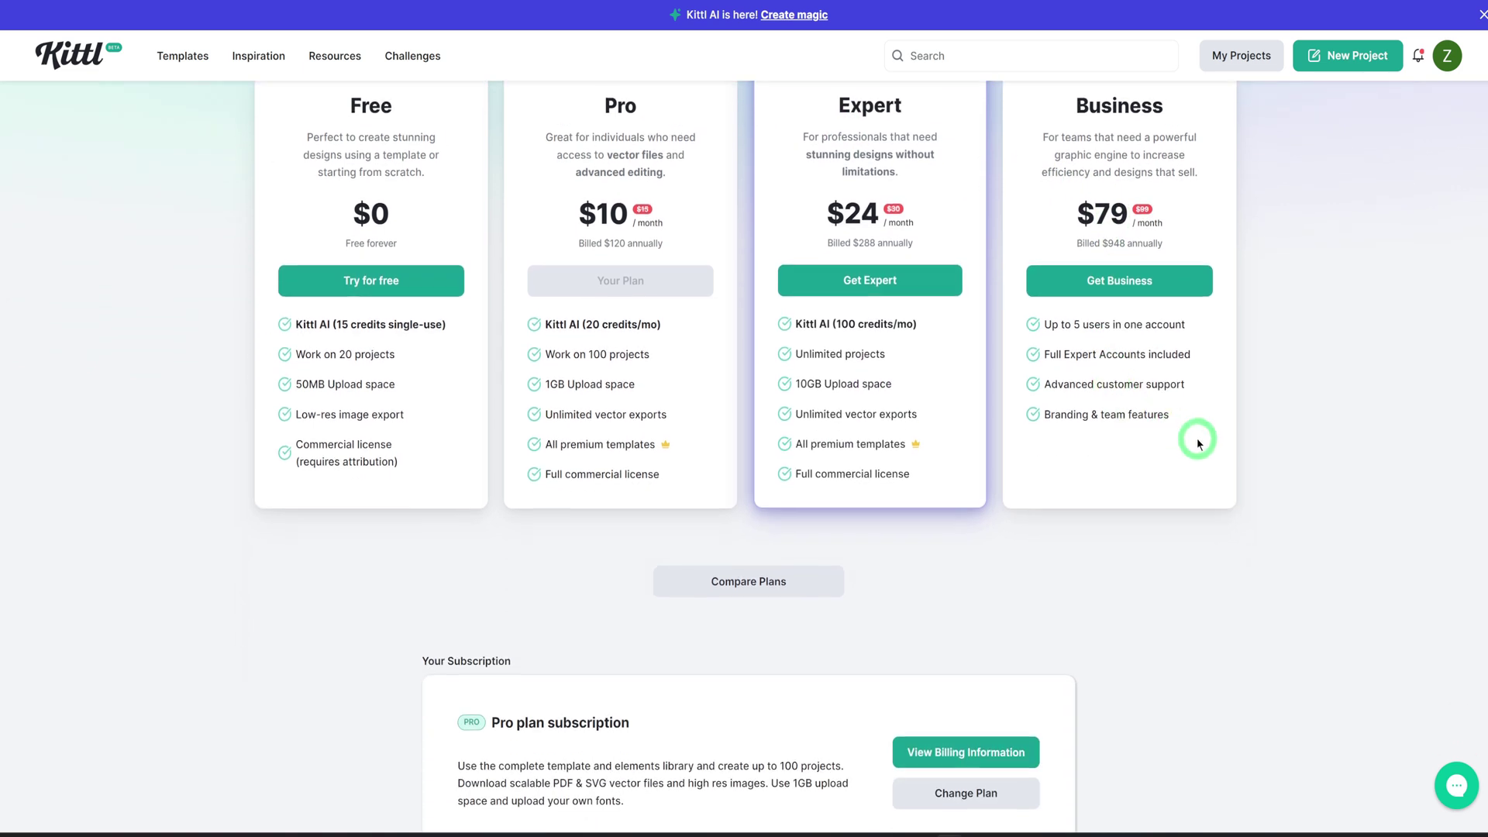
{"action": "scroll", "coordinate": [1197, 439], "scroll_direction": "down", "scroll_amount": 3}
{"action": "scroll", "coordinate": [1196, 439], "scroll_direction": "up", "scroll_amount": 1}
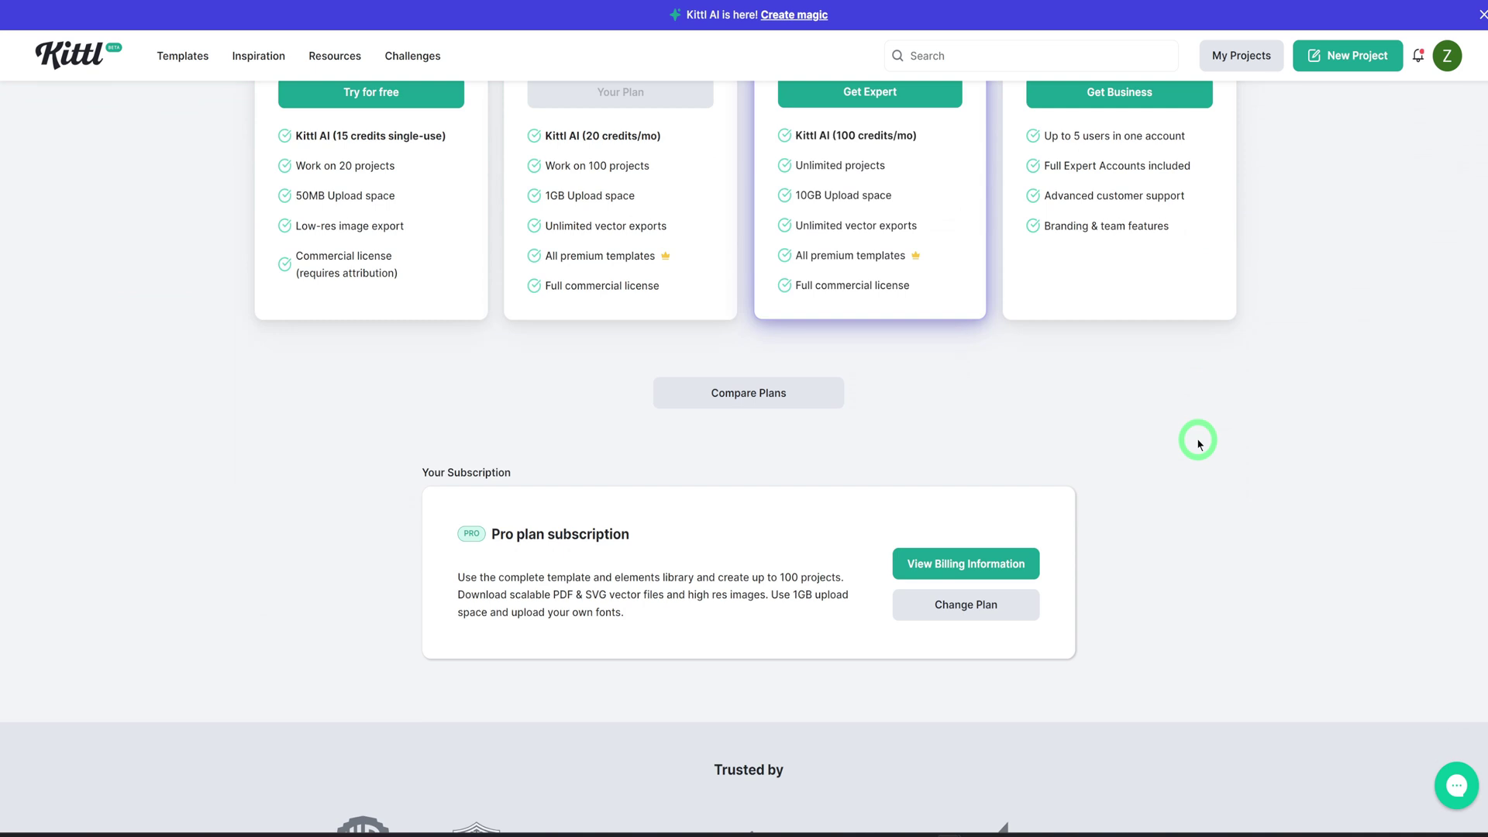